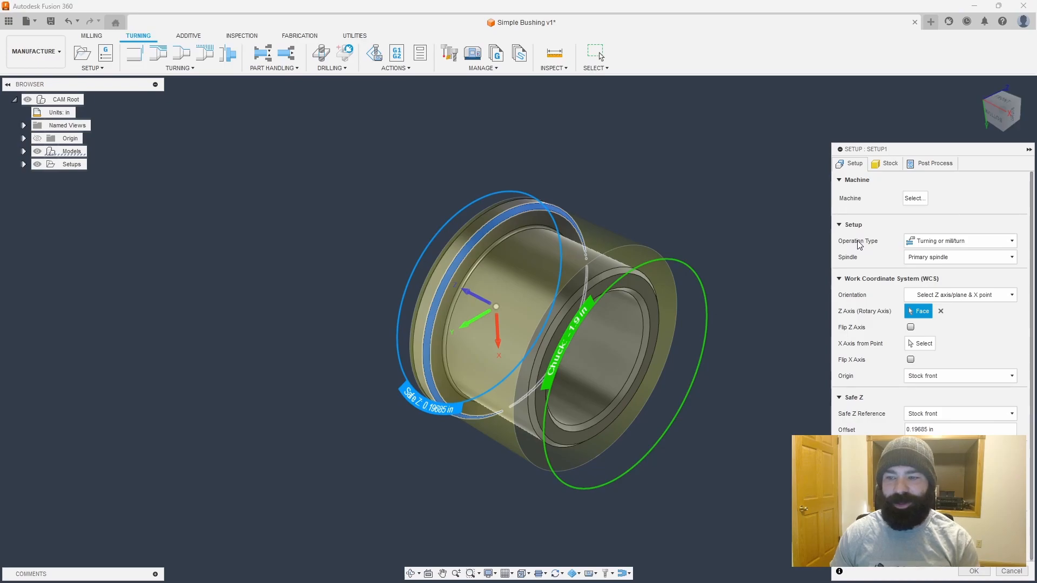
Step: Keep the operation type as Turning or mill/turn and set the WCS orientation to Select Z axis/plane & X axis
{"action": "left_click", "coordinate": [907, 245]}
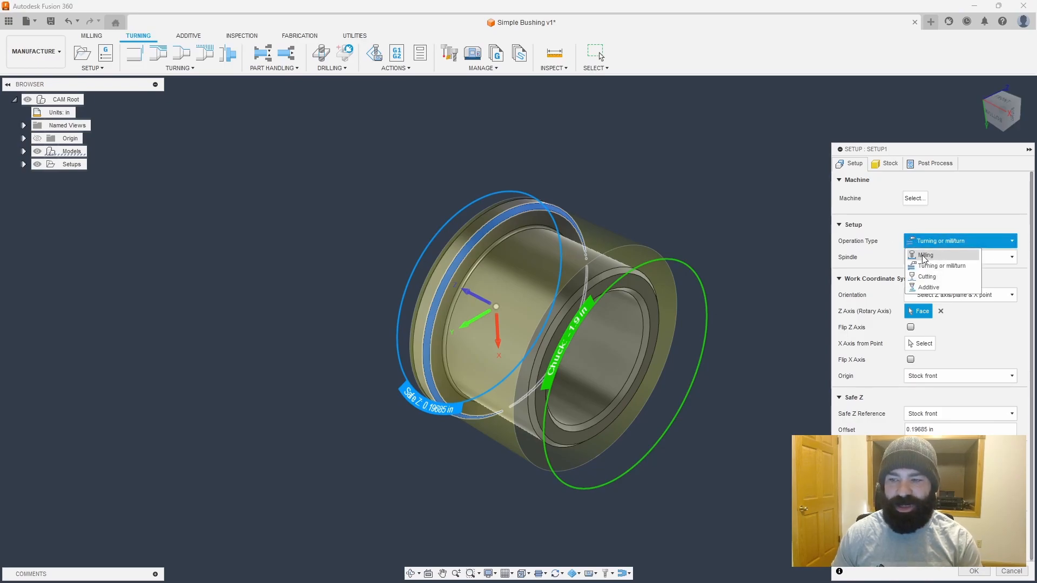
{"action": "left_click", "coordinate": [879, 249]}
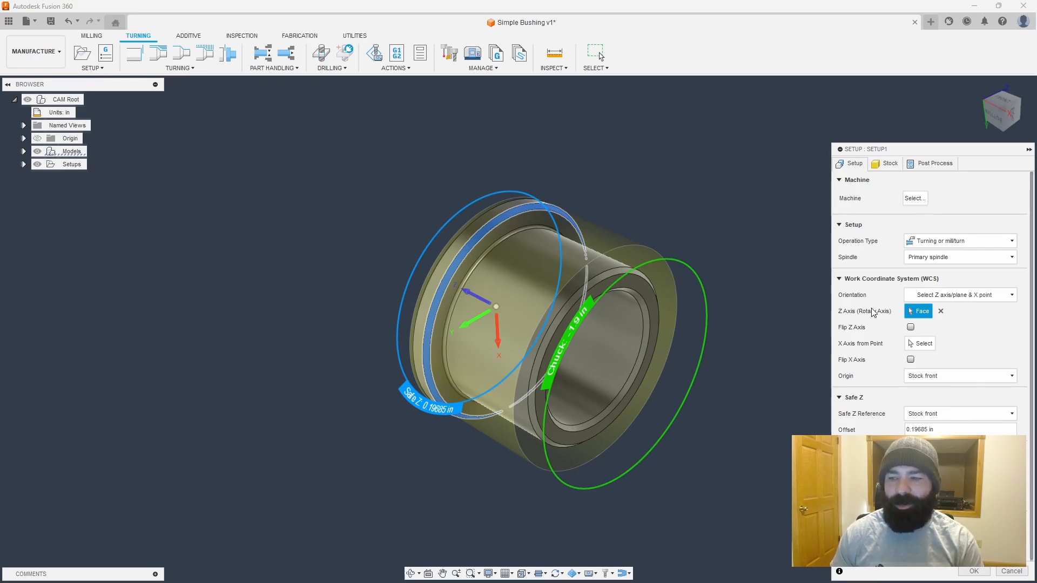
{"action": "left_click", "coordinate": [926, 296]}
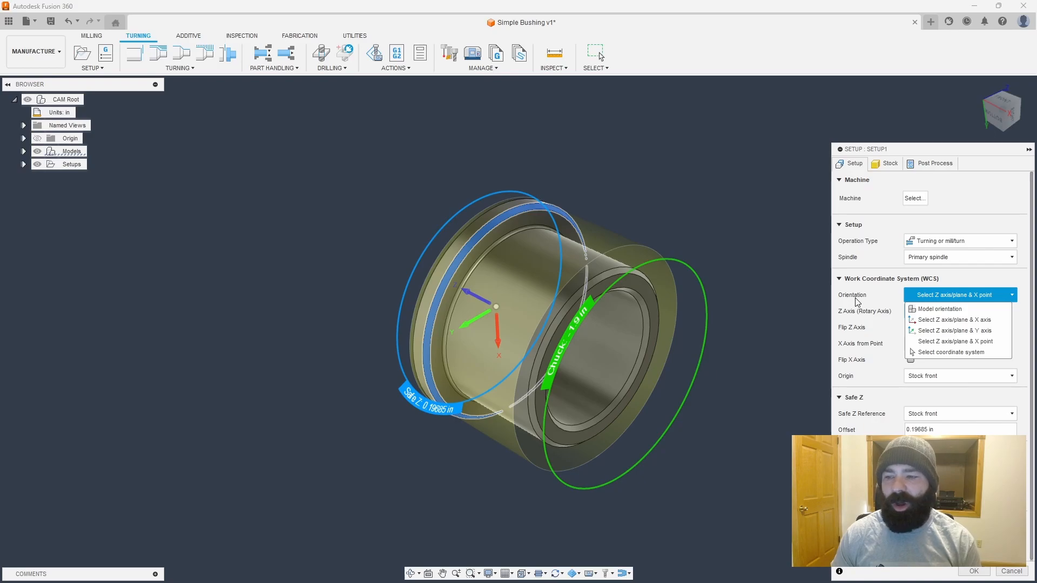
{"action": "left_click", "coordinate": [925, 323]}
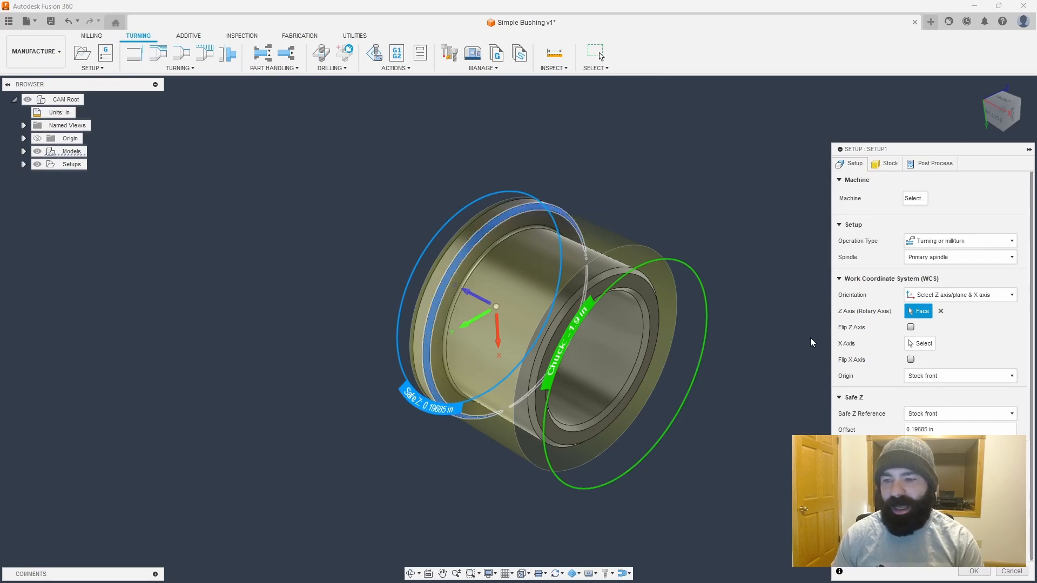
Step: Flip the Z axis so it points away from the bushing's flange, and activate the setup's model selection
{"action": "left_click", "coordinate": [468, 291]}
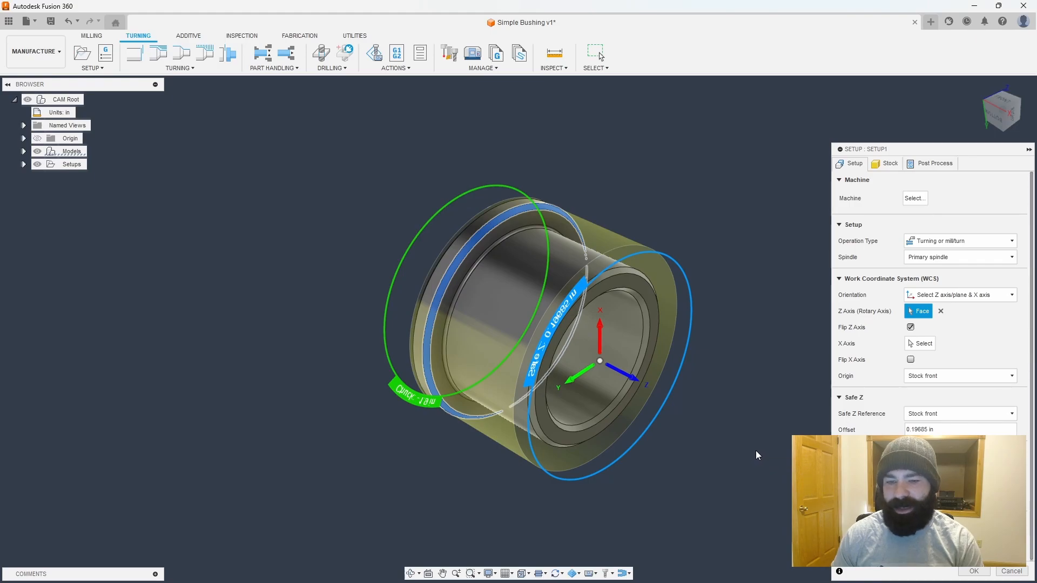
{"action": "left_click", "coordinate": [911, 328]}
{"action": "left_click", "coordinate": [911, 328]}
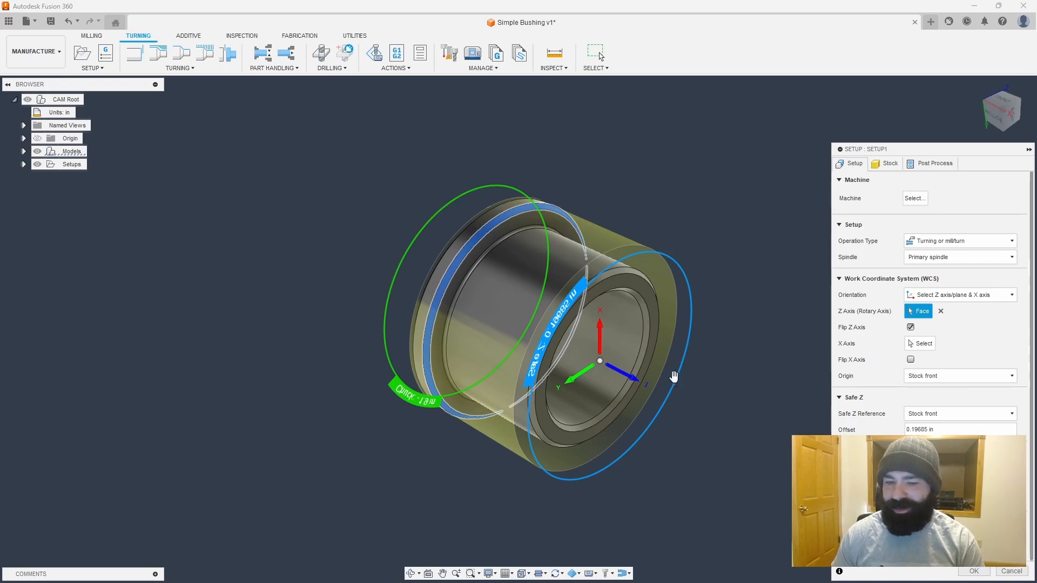
{"action": "middle_click_drag", "start_coordinate": [685, 450], "coordinate": [702, 352], "text": "shift"}
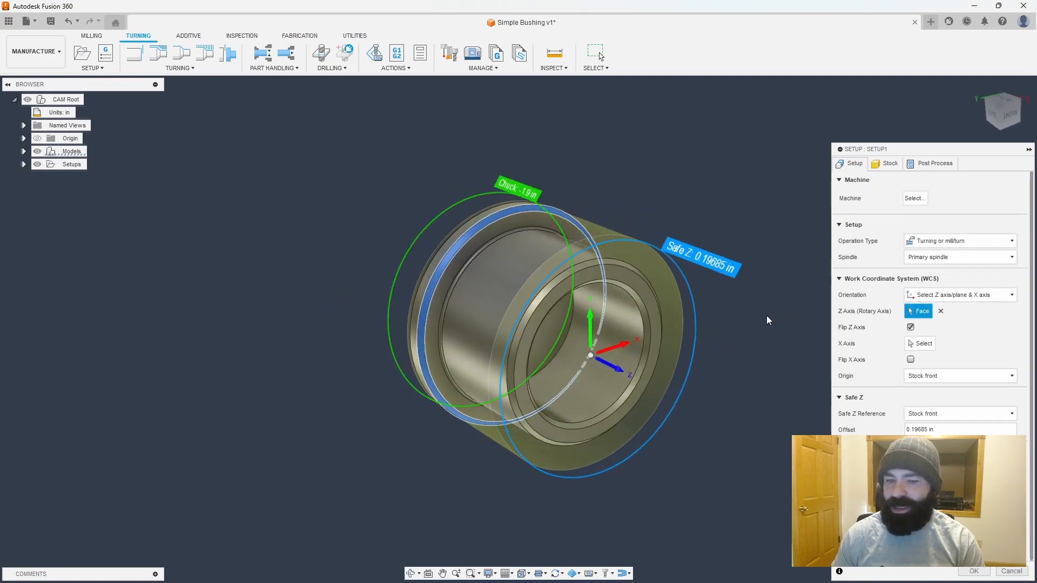
{"action": "middle_click_drag", "start_coordinate": [792, 390], "coordinate": [635, 380], "text": "shift"}
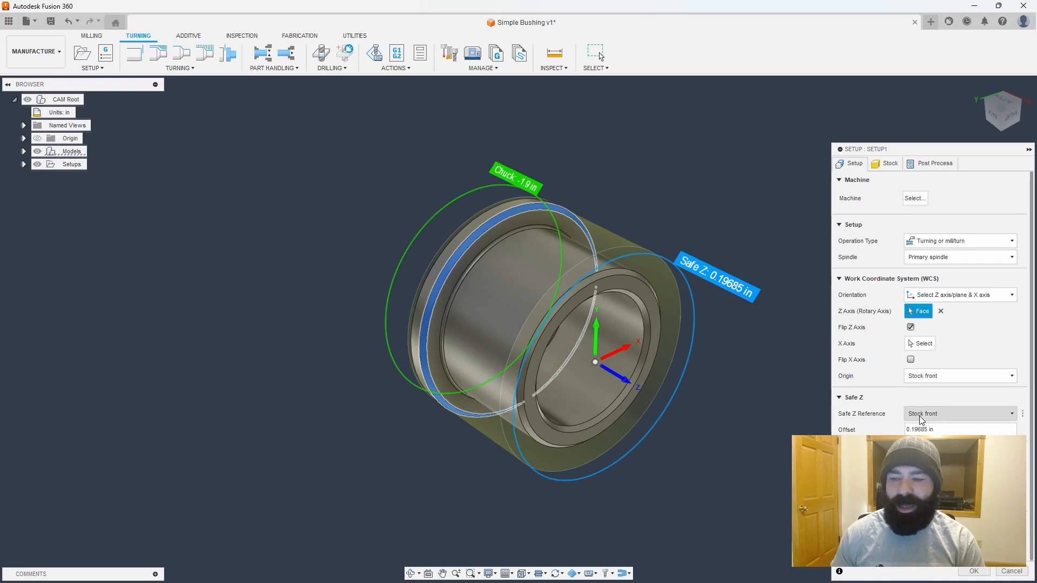
{"action": "left_click", "coordinate": [992, 116]}
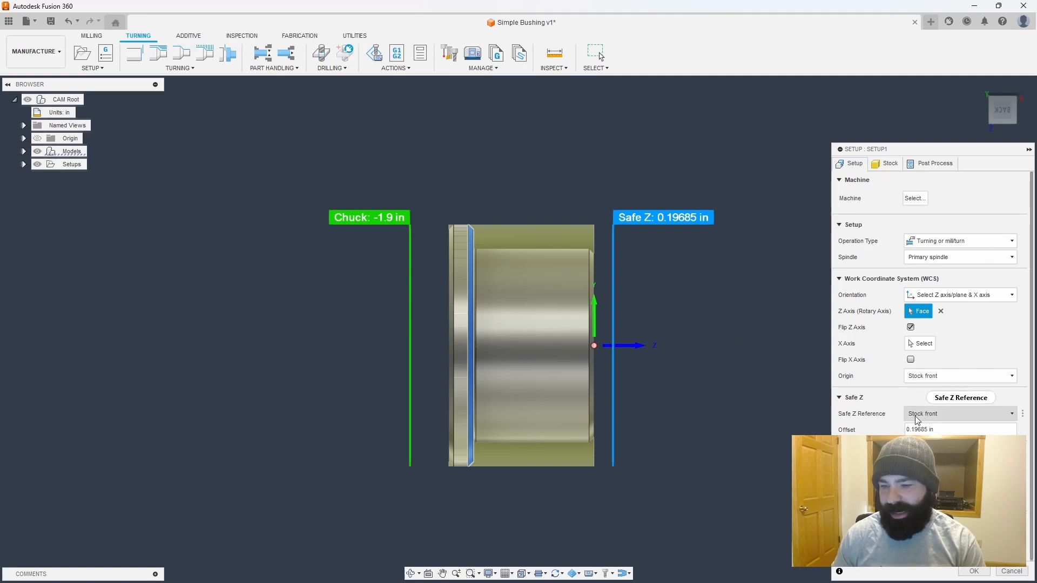
{"action": "scroll", "coordinate": [877, 421], "scroll_direction": "down", "scroll_amount": 1}
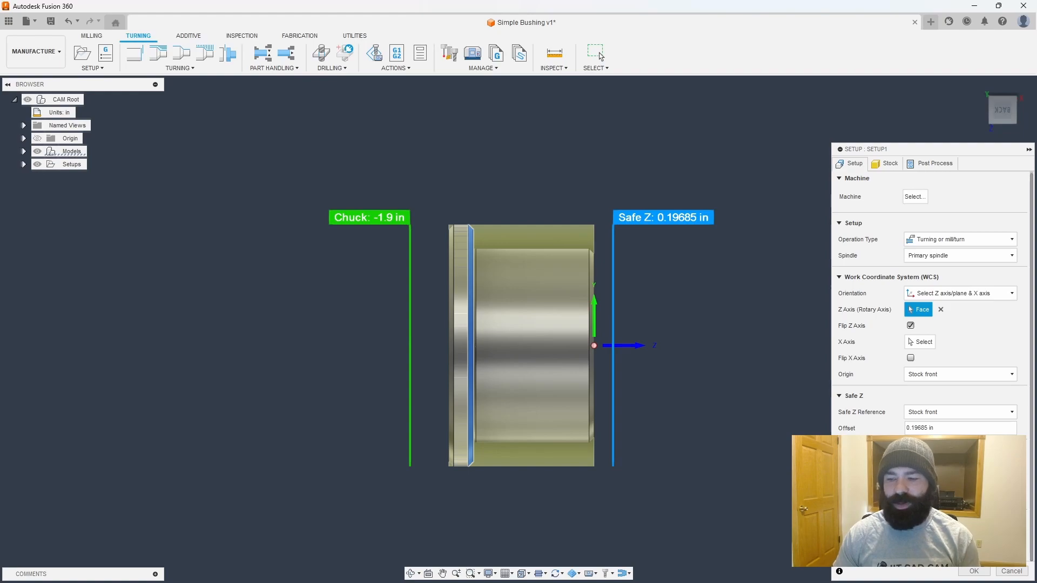
{"action": "left_click", "coordinate": [920, 520]}
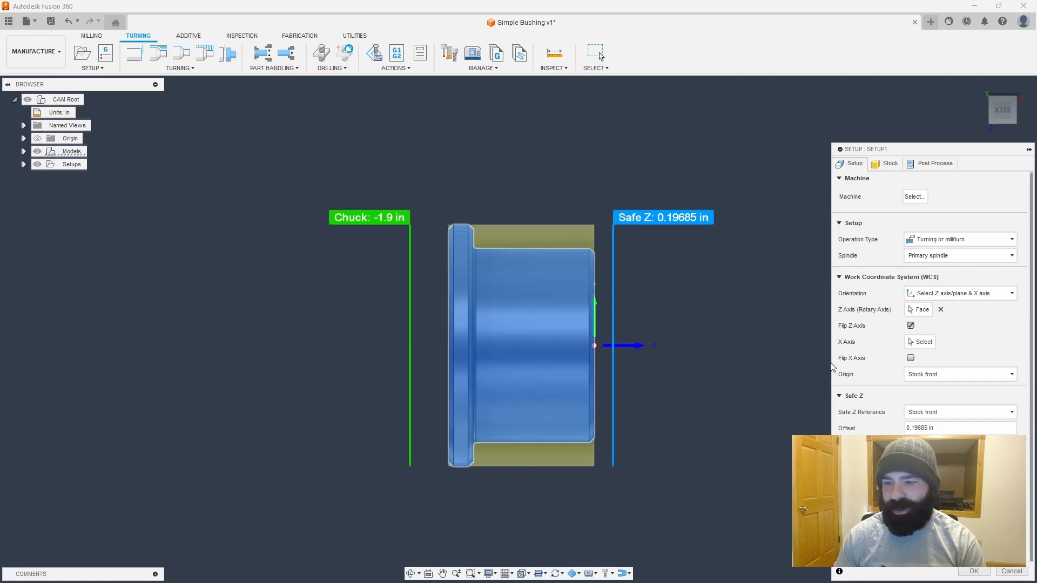
Step: Set the fixed size cylinder stock to a diameter of 3 in and a length of 2.5 in
{"action": "left_click", "coordinate": [885, 167]}
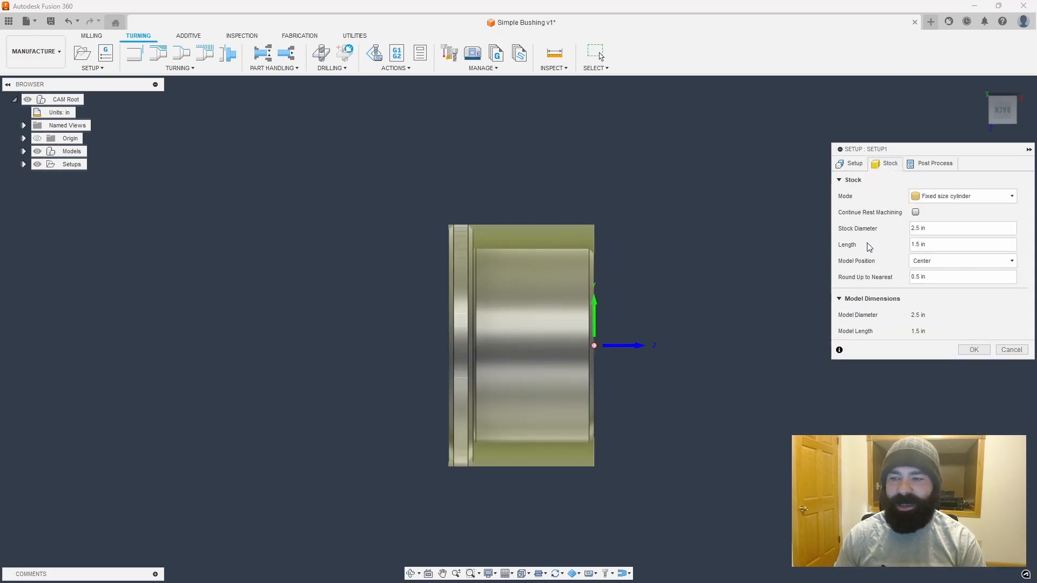
{"action": "left_click", "coordinate": [894, 231]}
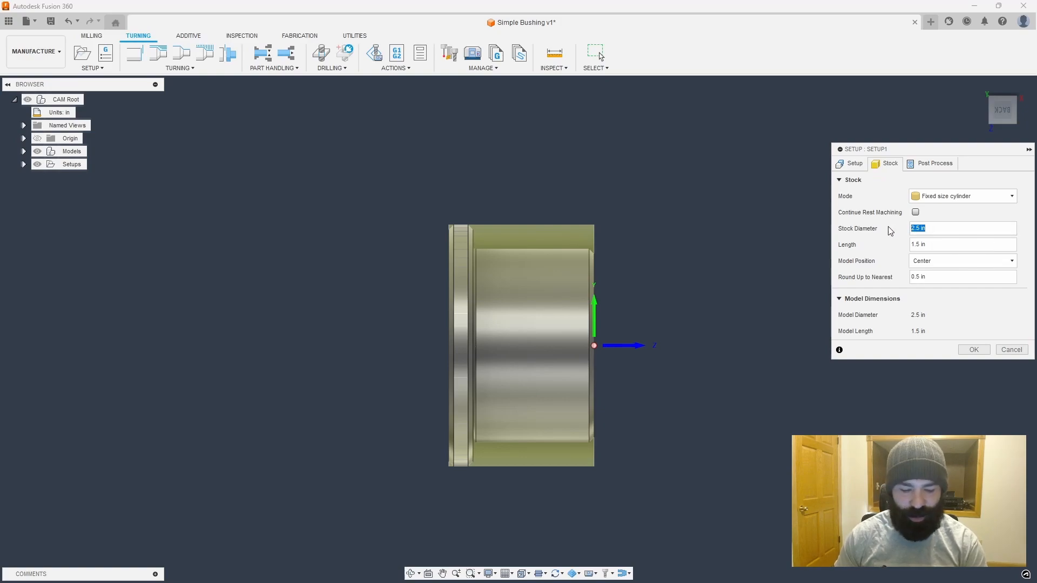
{"action": "type", "text": "3."}
{"action": "key", "text": "Tab"}
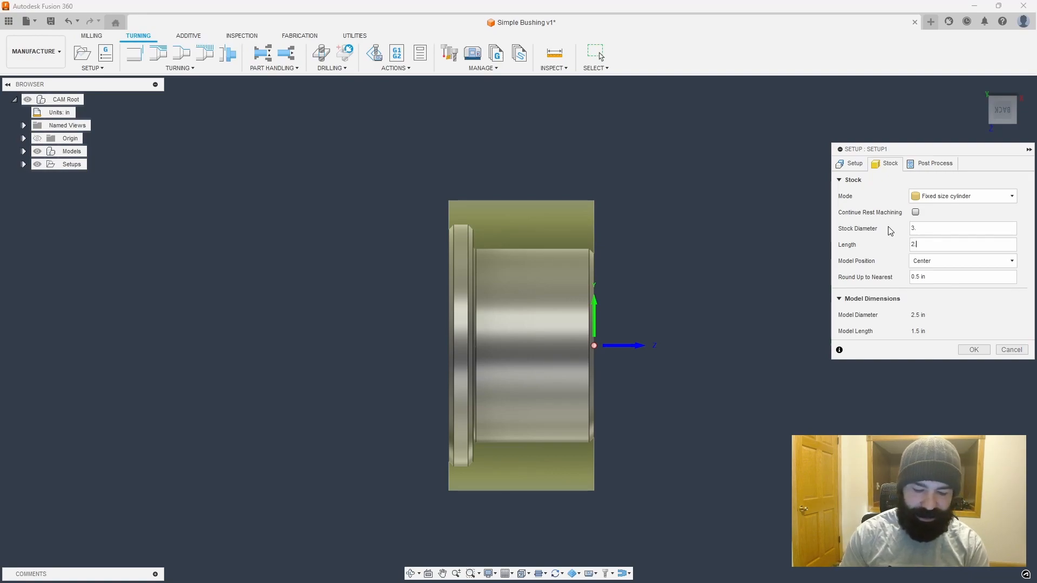
{"action": "type", "text": "2.5"}
{"action": "key", "text": "Tab"}
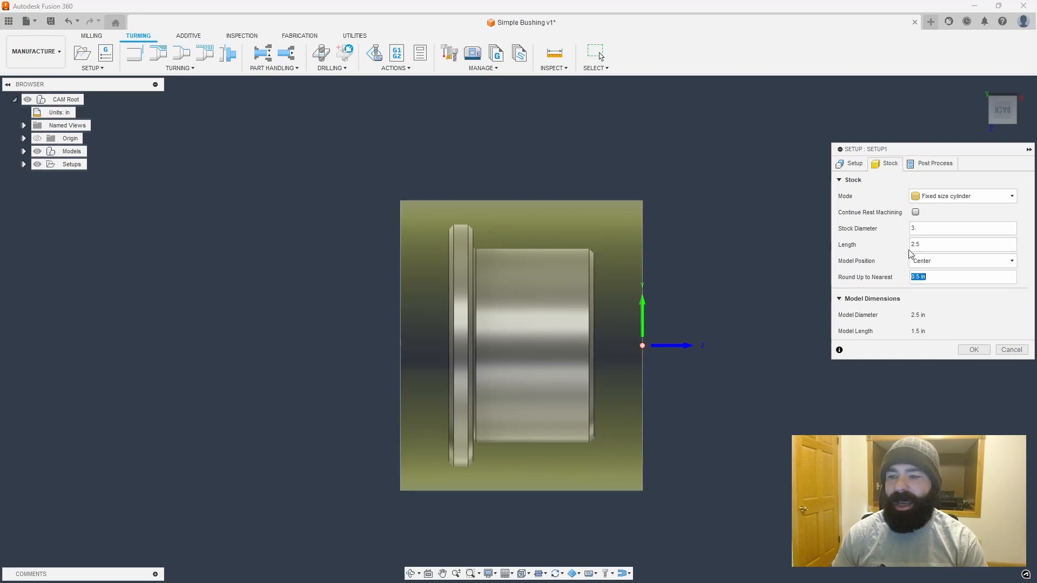
Step: Position the model in the stock by Offset from front with an offset of 0.04 in
{"action": "left_click", "coordinate": [920, 262]}
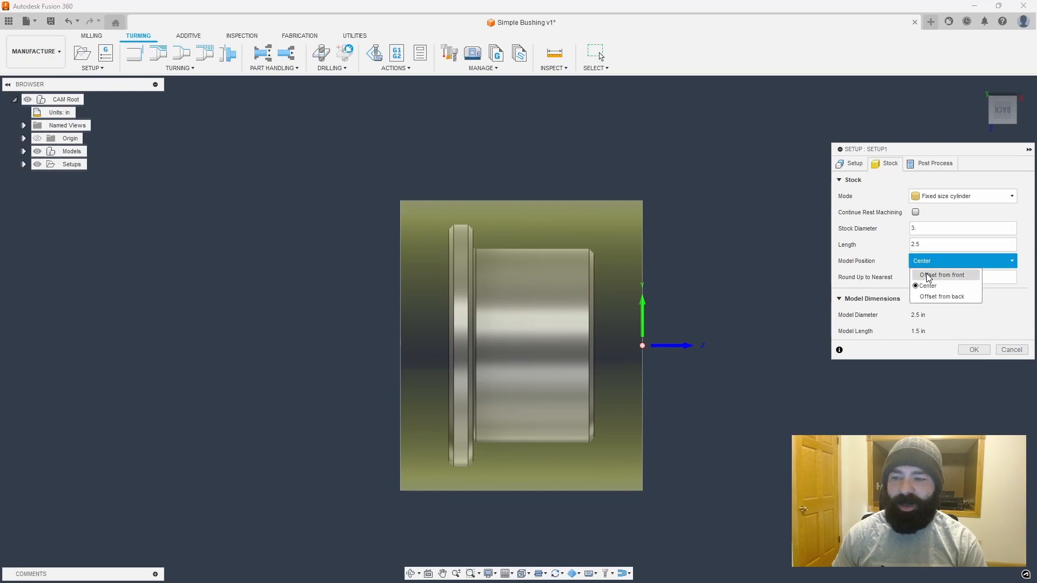
{"action": "left_click", "coordinate": [929, 276]}
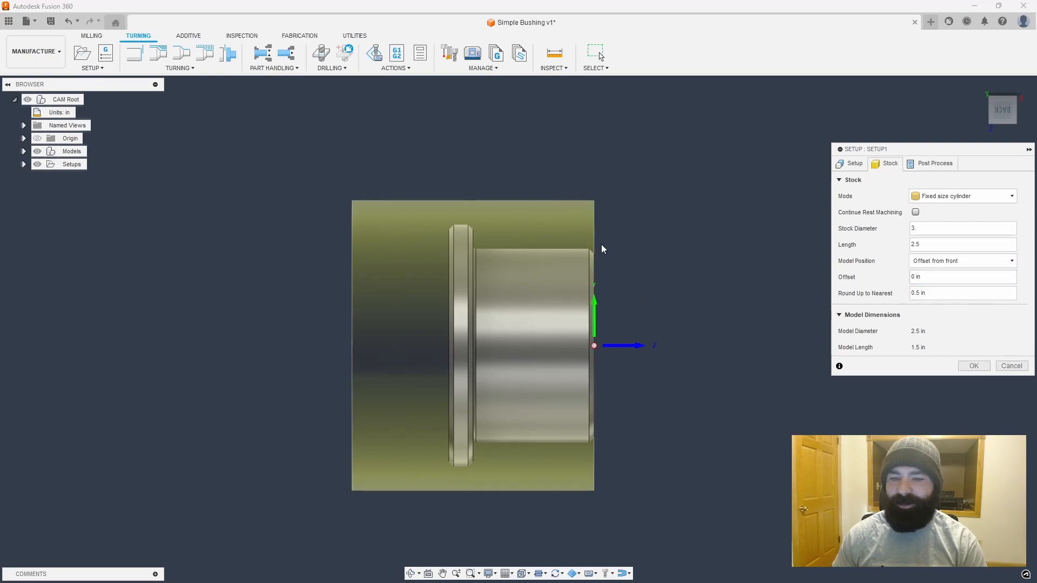
{"action": "left_click_drag", "start_coordinate": [935, 279], "coordinate": [896, 276]}
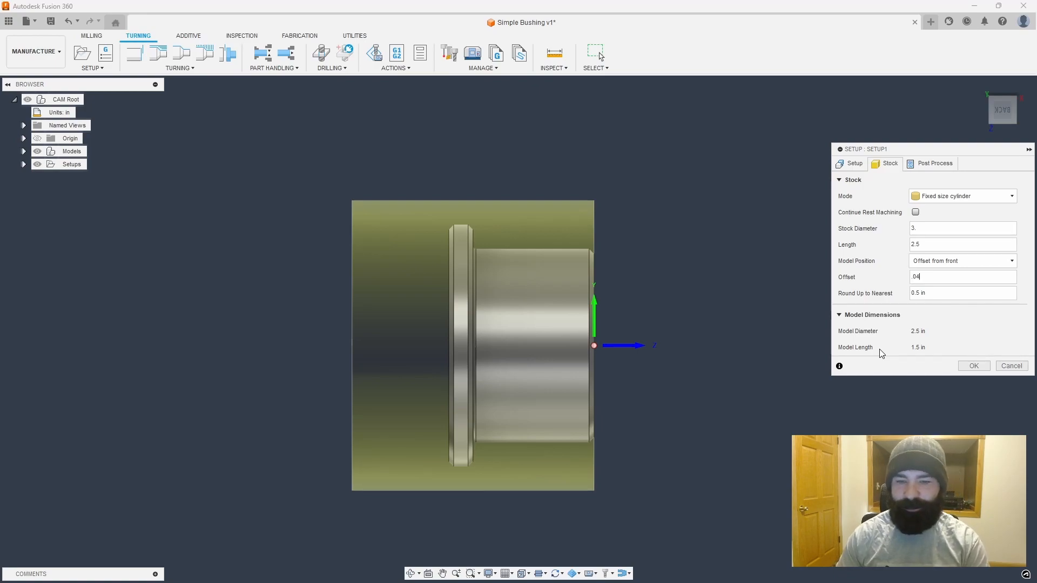
{"action": "scroll", "coordinate": [597, 255], "scroll_direction": "up", "scroll_amount": 1}
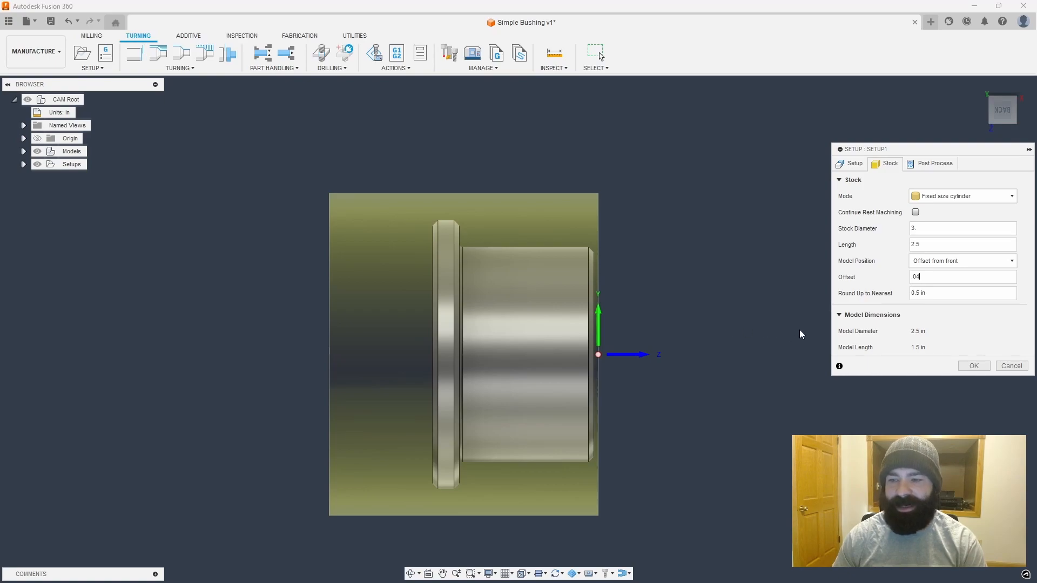
{"action": "scroll", "coordinate": [616, 407], "scroll_direction": "up", "scroll_amount": 2}
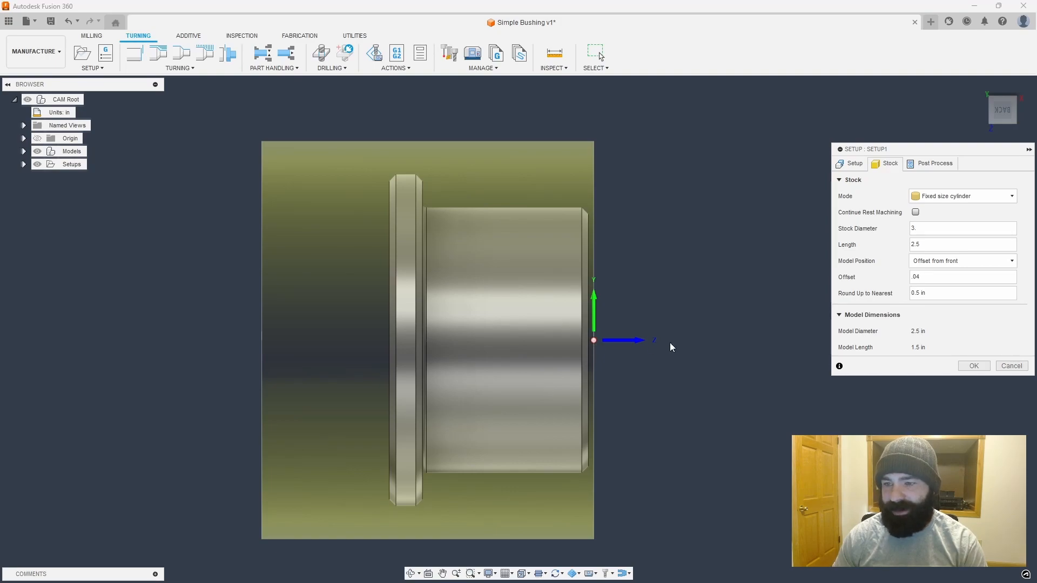
Step: Try the model front as the WCS origin and return the origin to the stock front
{"action": "left_click", "coordinate": [854, 165]}
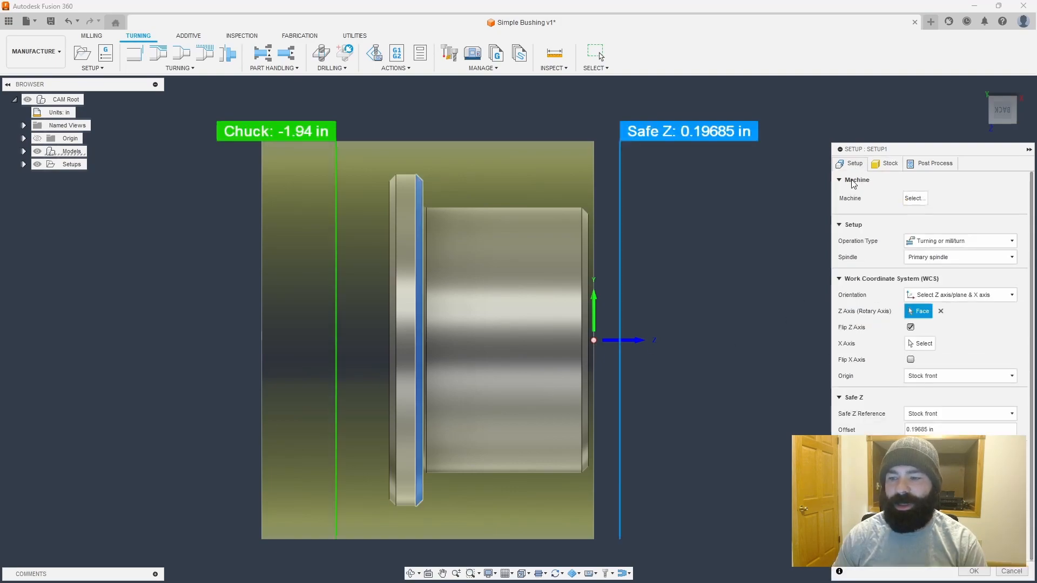
{"action": "left_click", "coordinate": [919, 384]}
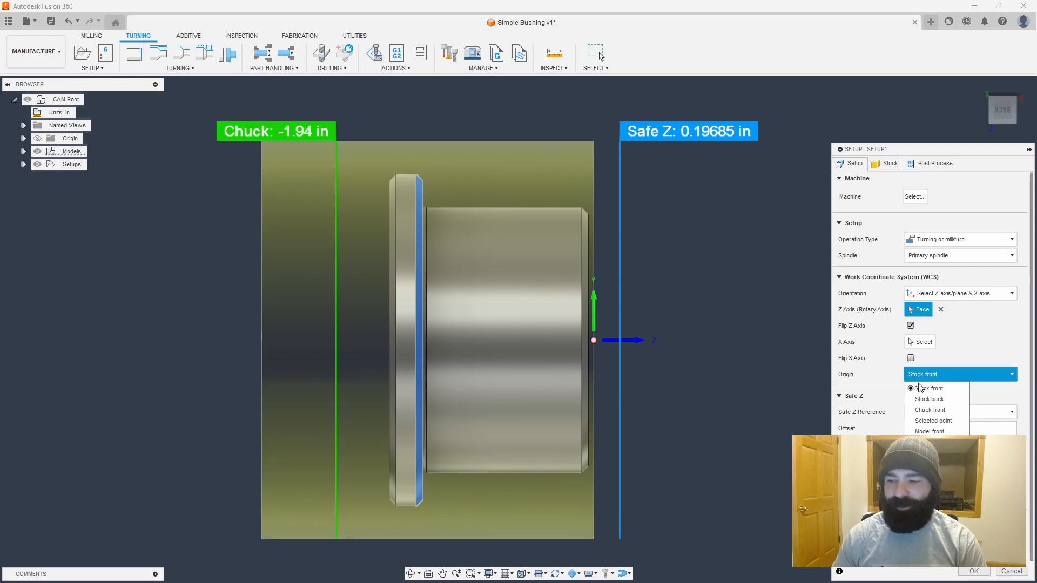
{"action": "left_click", "coordinate": [926, 430]}
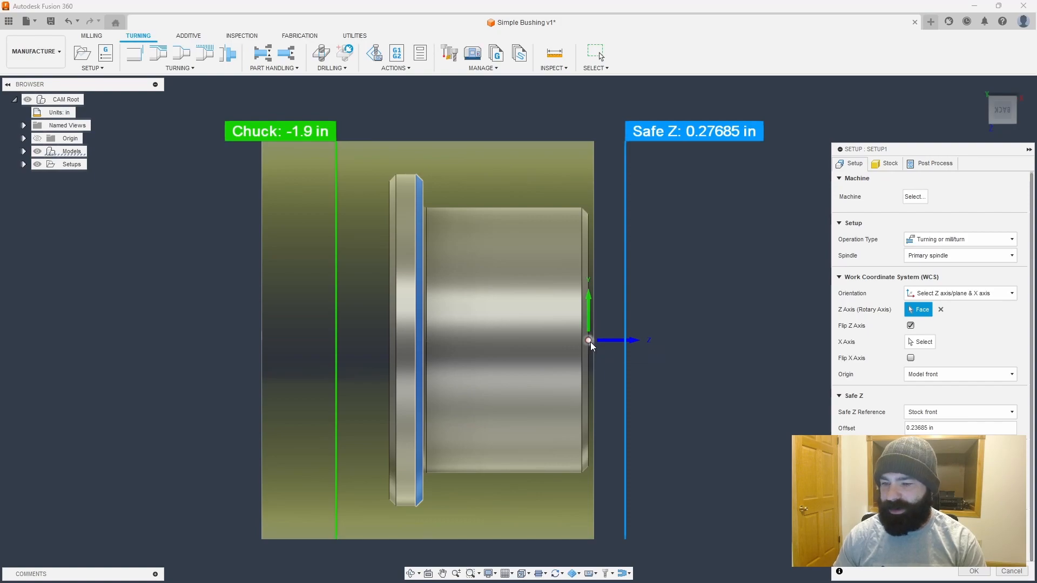
{"action": "left_click", "coordinate": [931, 376]}
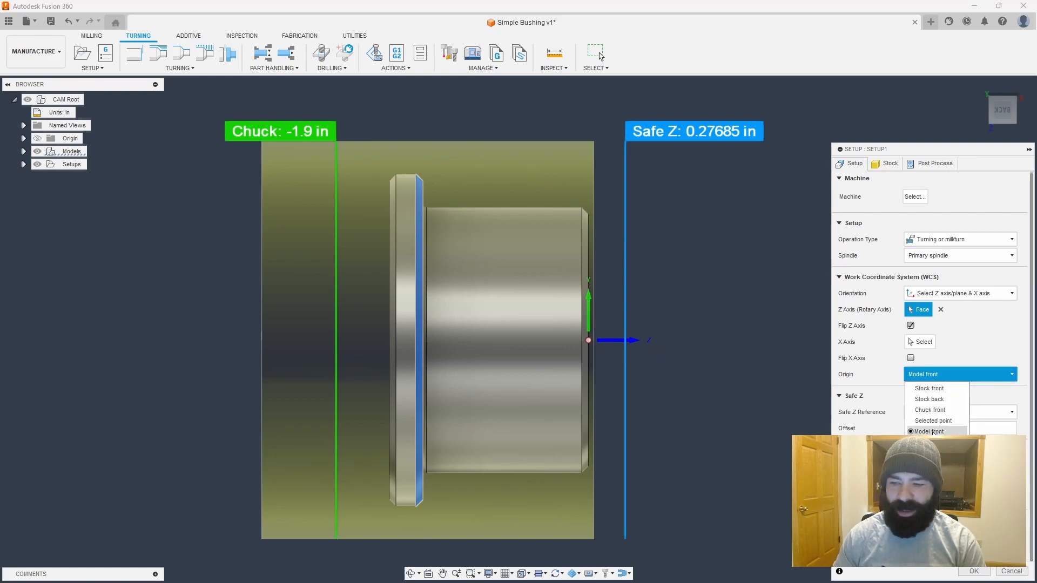
{"action": "left_click", "coordinate": [931, 391]}
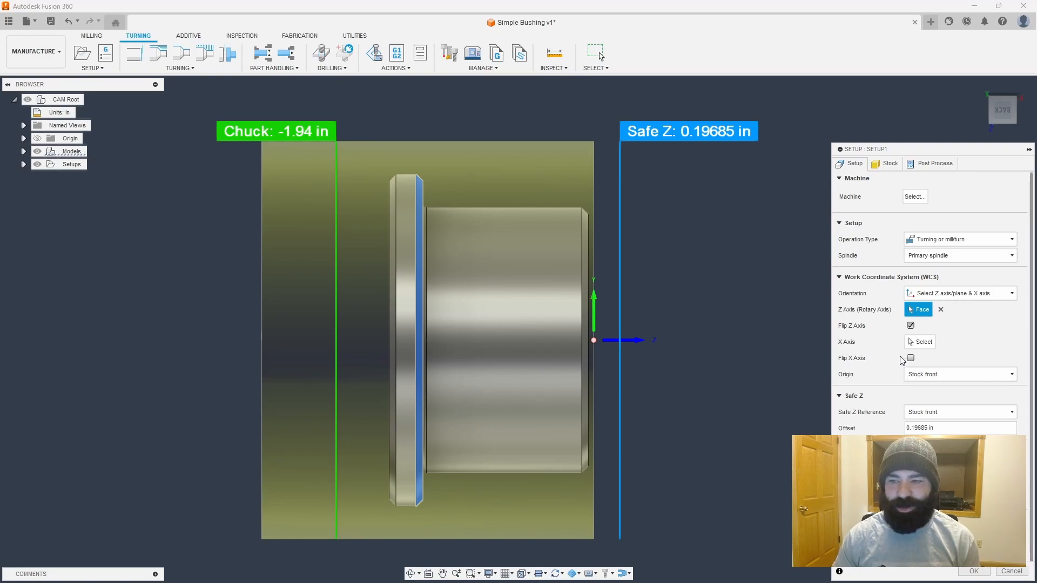
Step: Save the post-process WCS offset of 1 as the user default and confirm the turning setup
{"action": "left_click", "coordinate": [918, 165]}
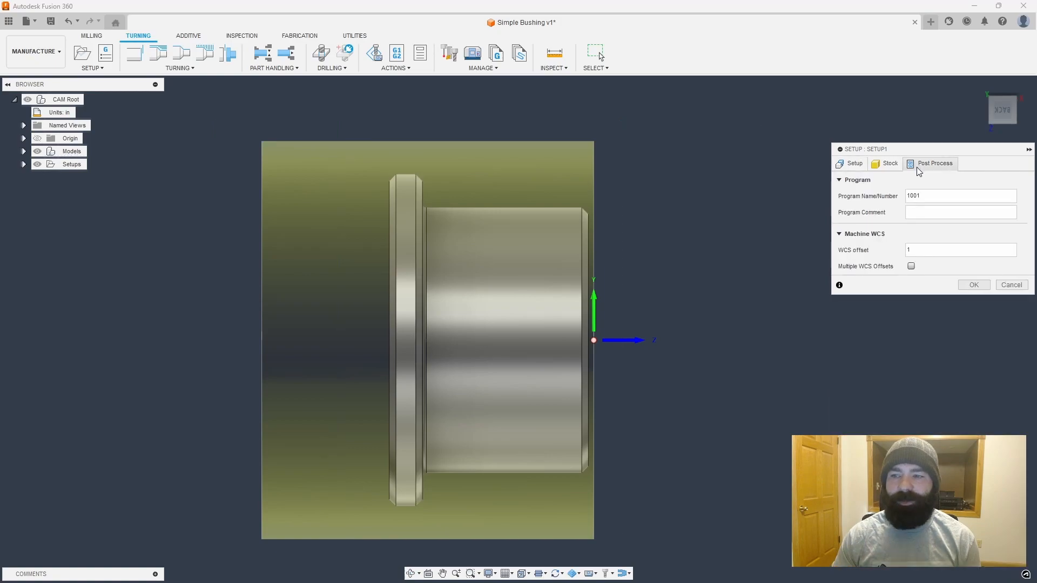
{"action": "left_click", "coordinate": [906, 196]}
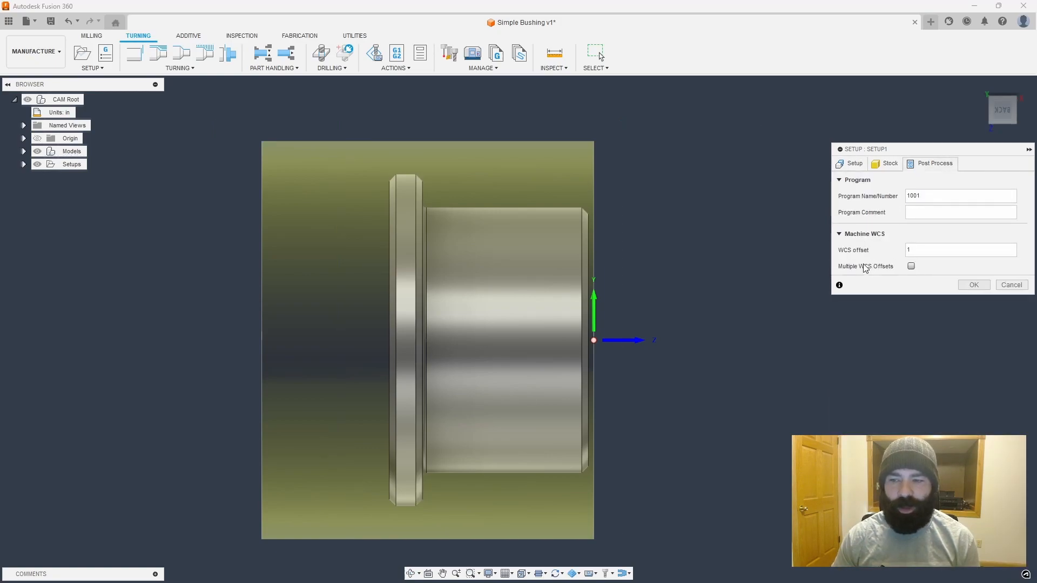
{"action": "left_click", "coordinate": [914, 247]}
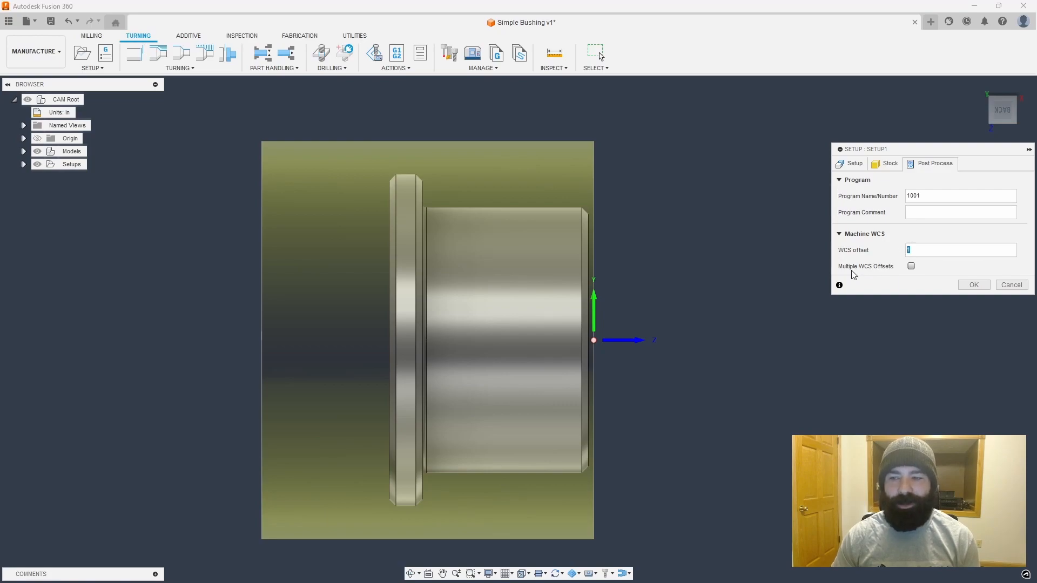
{"action": "left_click", "coordinate": [927, 250]}
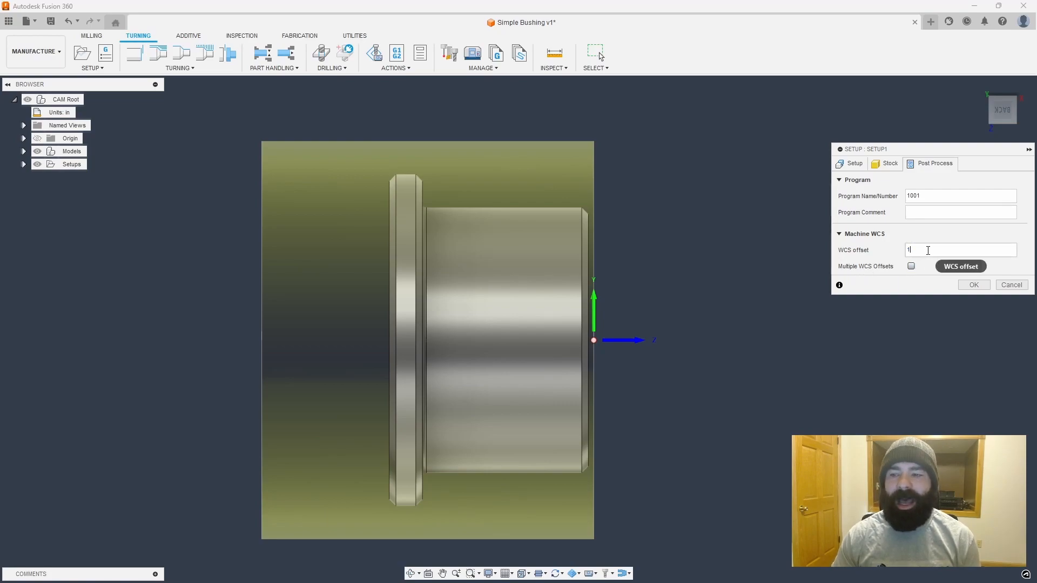
{"action": "right_click", "coordinate": [929, 251]}
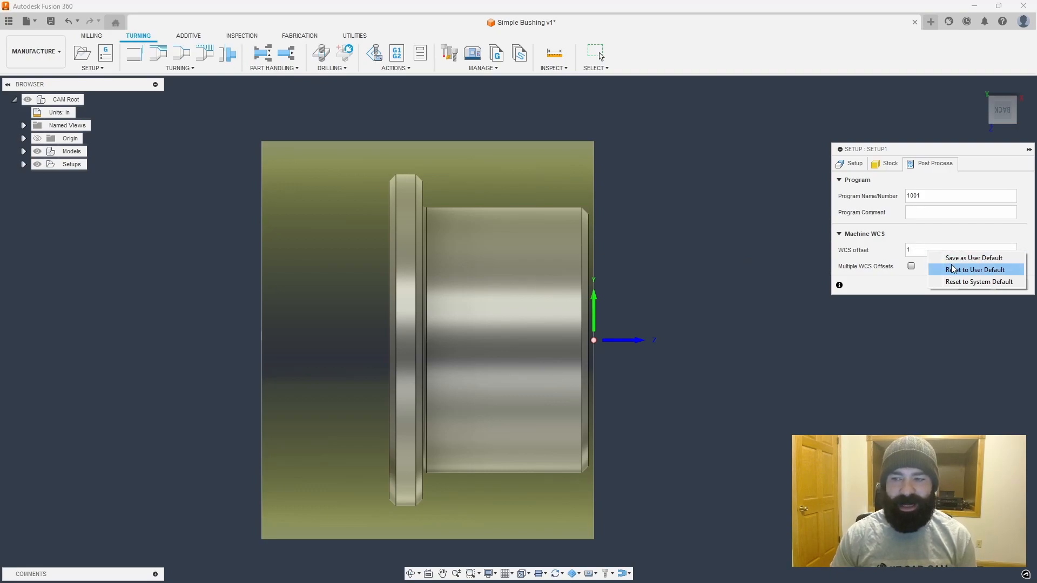
{"action": "left_click", "coordinate": [966, 258]}
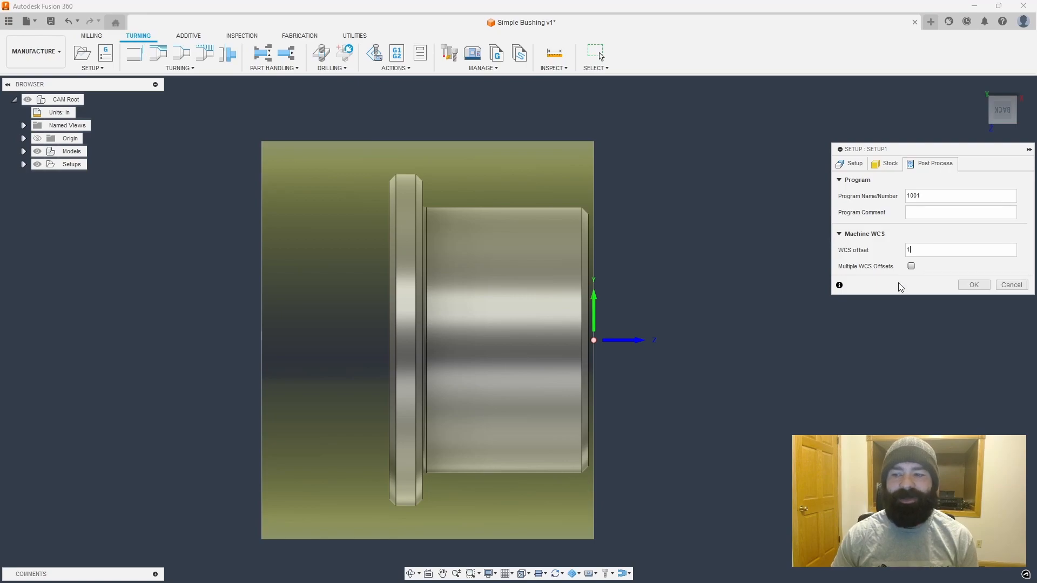
{"action": "left_click", "coordinate": [965, 284]}
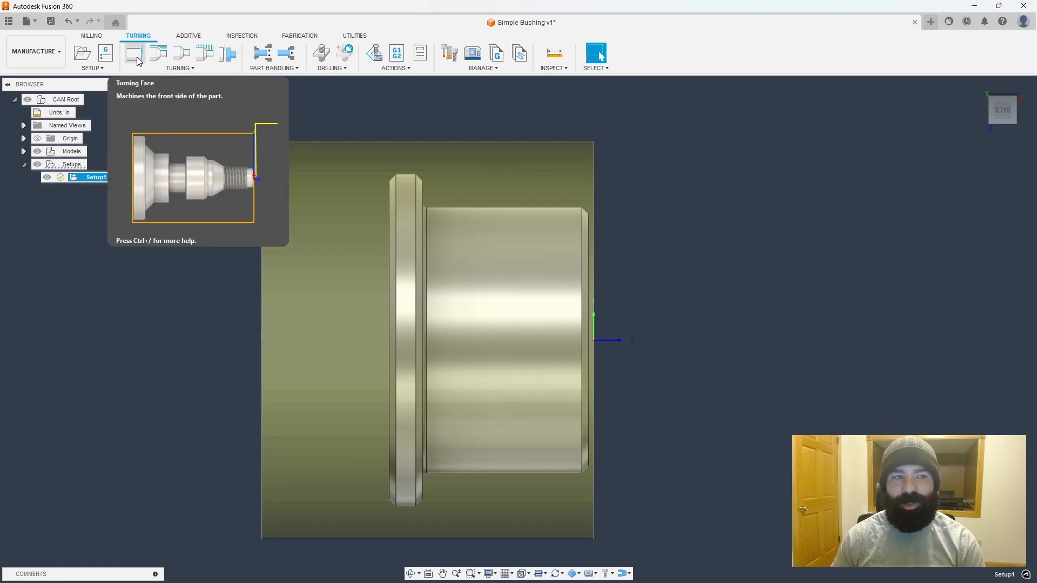
Step: Start a Turning Face operation and browse the Fusion 360 Library for a turning tool
{"action": "left_click", "coordinate": [171, 68]}
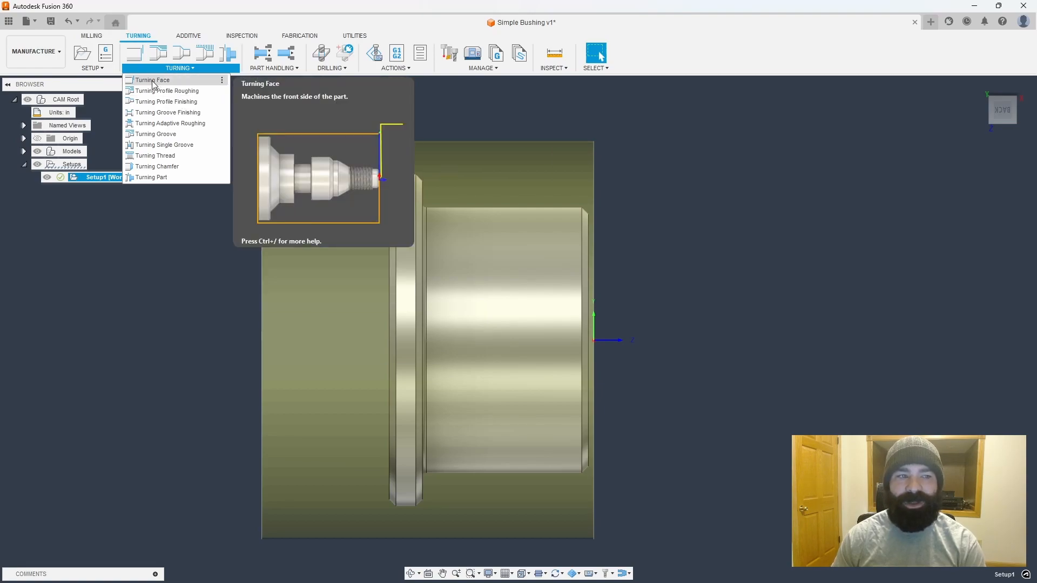
{"action": "left_click", "coordinate": [154, 81]}
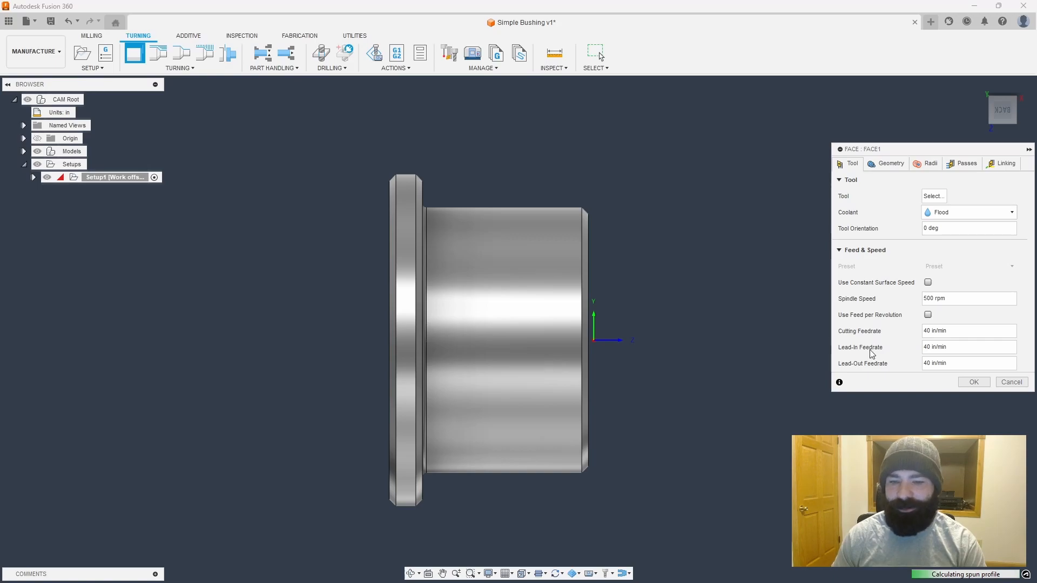
{"action": "left_click", "coordinate": [966, 384]}
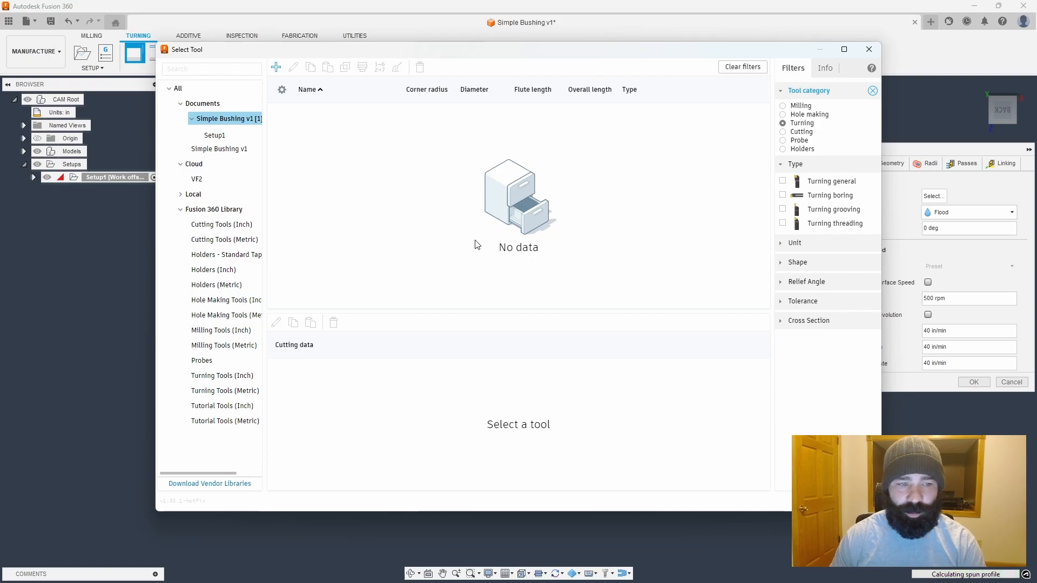
{"action": "left_click", "coordinate": [221, 211]}
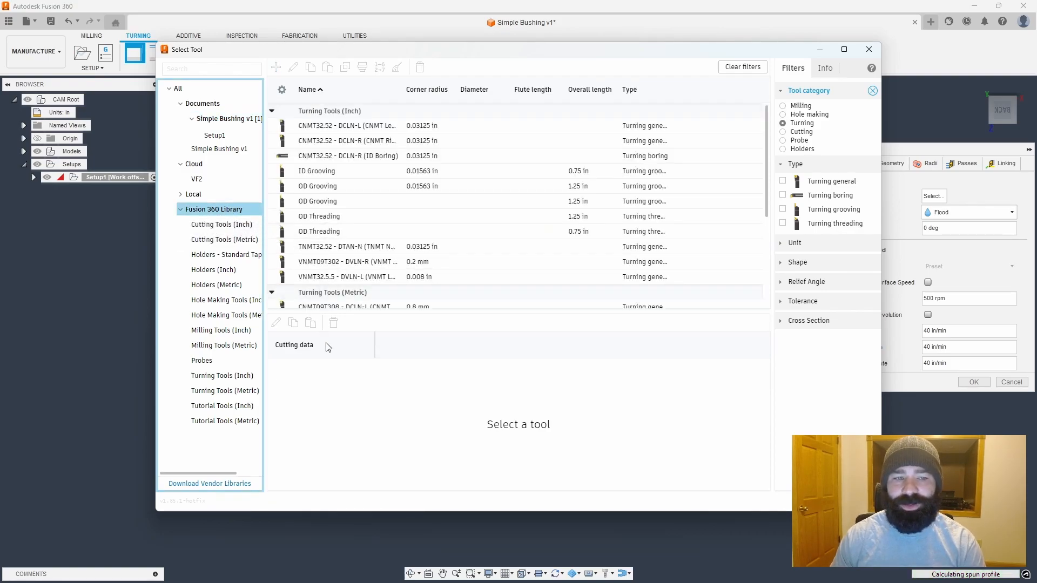
Step: Turn all tool libraries in the Fusion 360 Library off and back on
{"action": "right_click", "coordinate": [226, 210]}
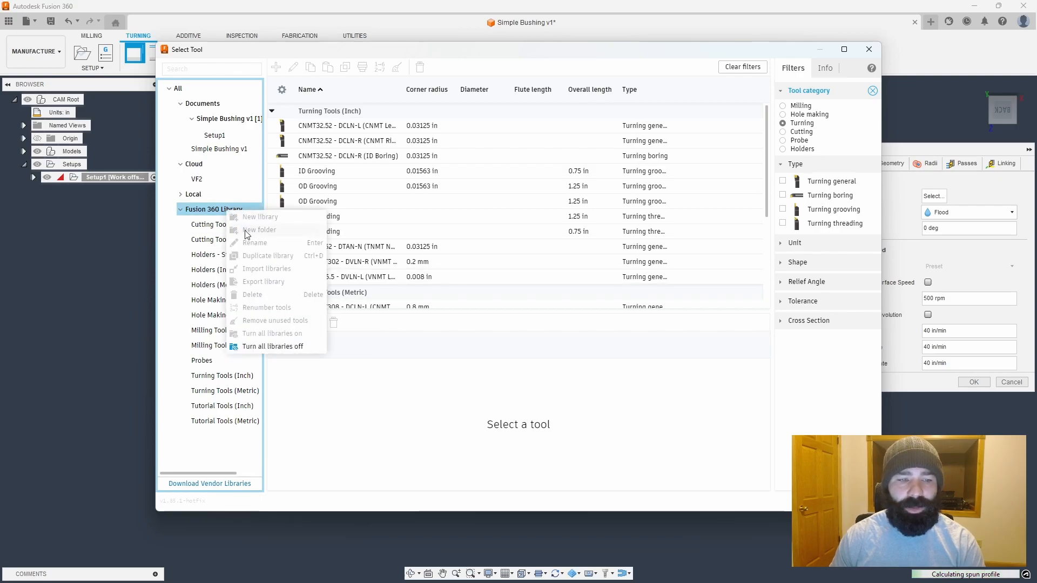
{"action": "left_click", "coordinate": [278, 345]}
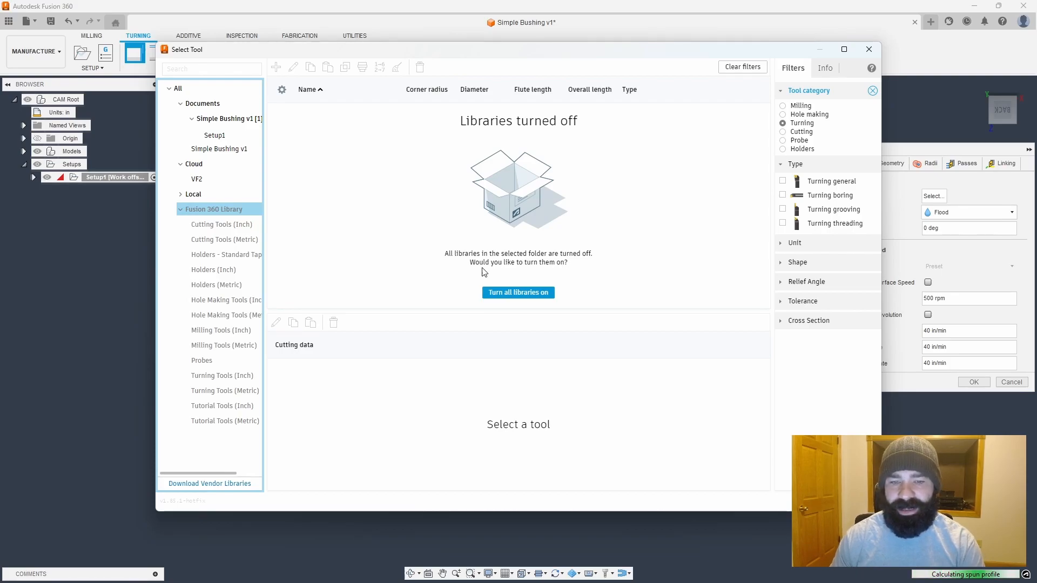
{"action": "left_click", "coordinate": [528, 297]}
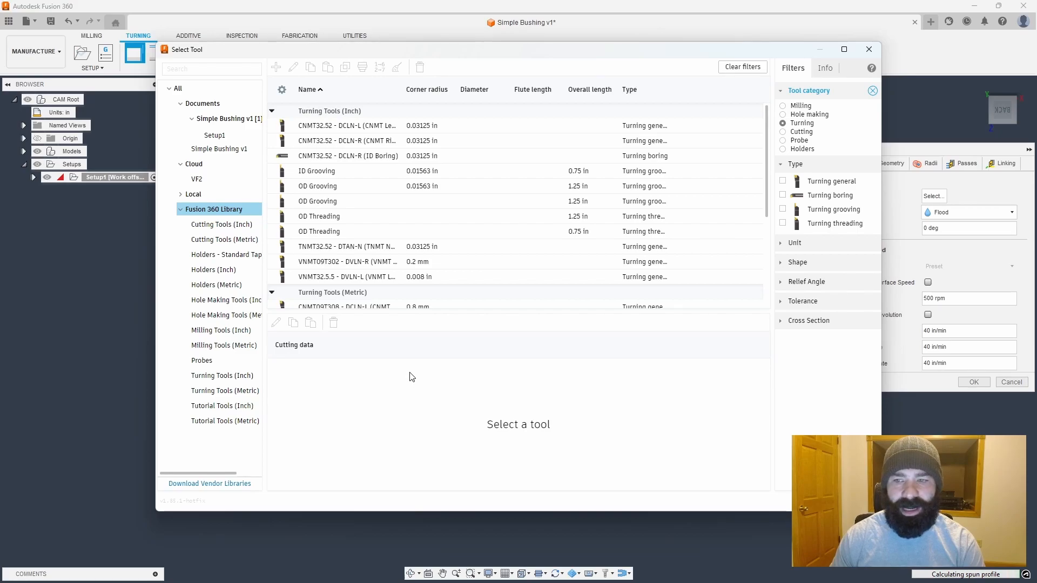
Step: Filter the tools to Turning general and choose the inch CNMT32.52 - DCLN-R (CNMT Right Hand) tool for the facing operation
{"action": "left_click", "coordinate": [783, 182]}
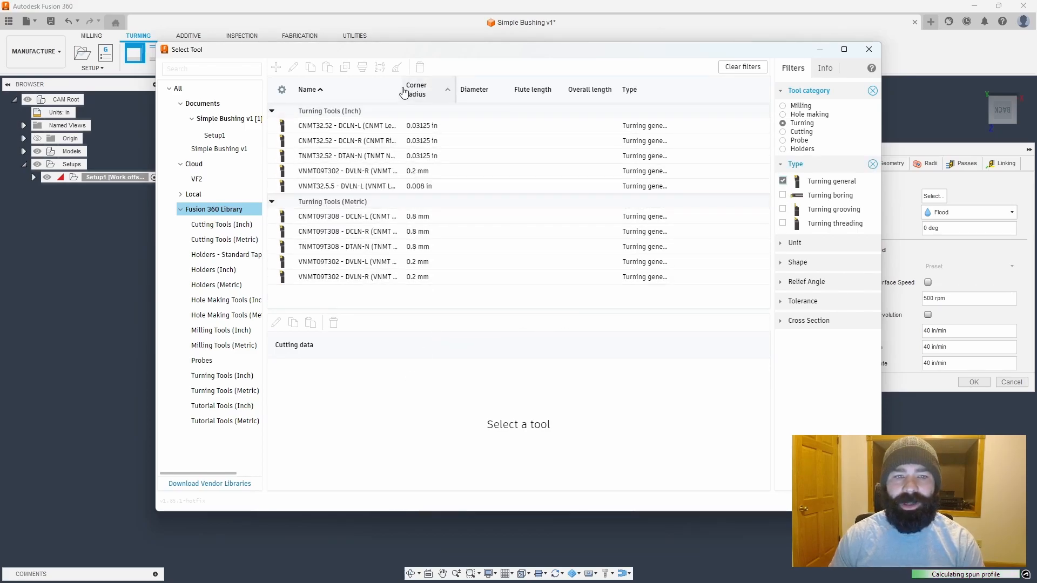
{"action": "left_click_drag", "start_coordinate": [401, 90], "coordinate": [481, 89]}
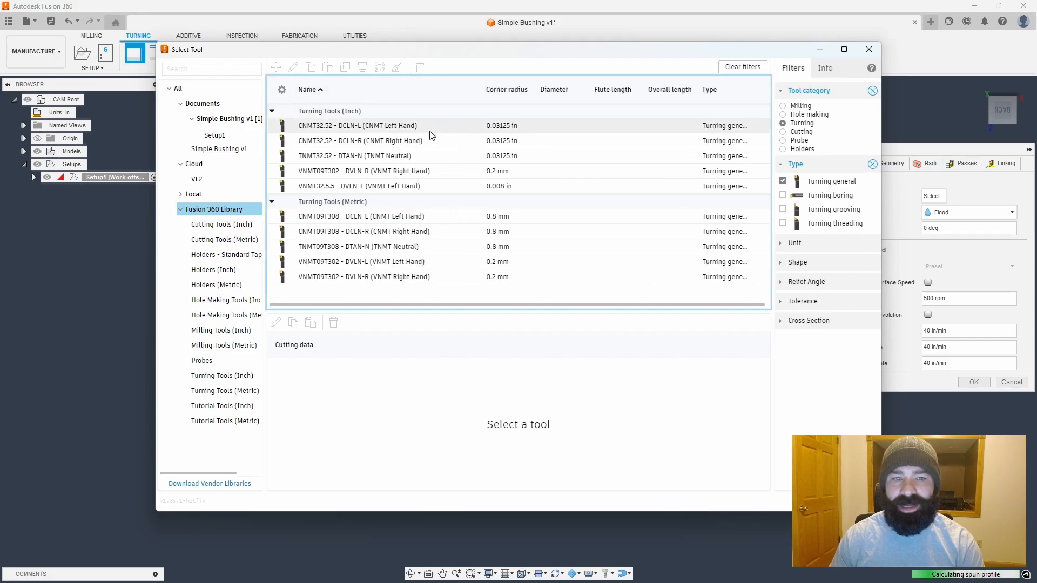
{"action": "left_click", "coordinate": [383, 142]}
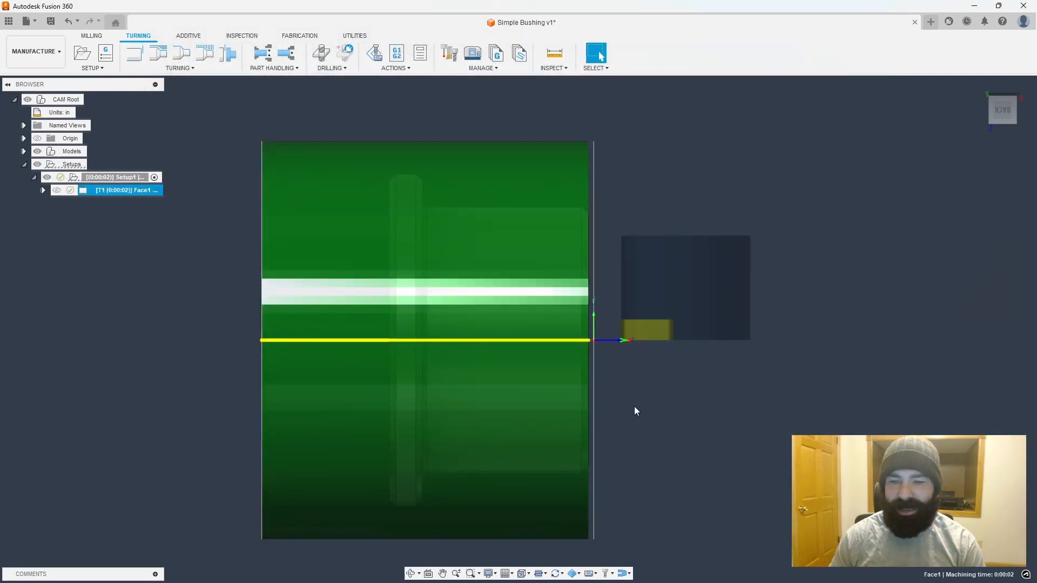
Step: Examine the facing toolpath at the stock front, at an angle and straight on from the bottom
{"action": "scroll", "coordinate": [625, 369], "scroll_direction": "down", "scroll_amount": 1}
{"action": "middle_click_drag", "start_coordinate": [618, 351], "coordinate": [604, 385], "text": "shift"}
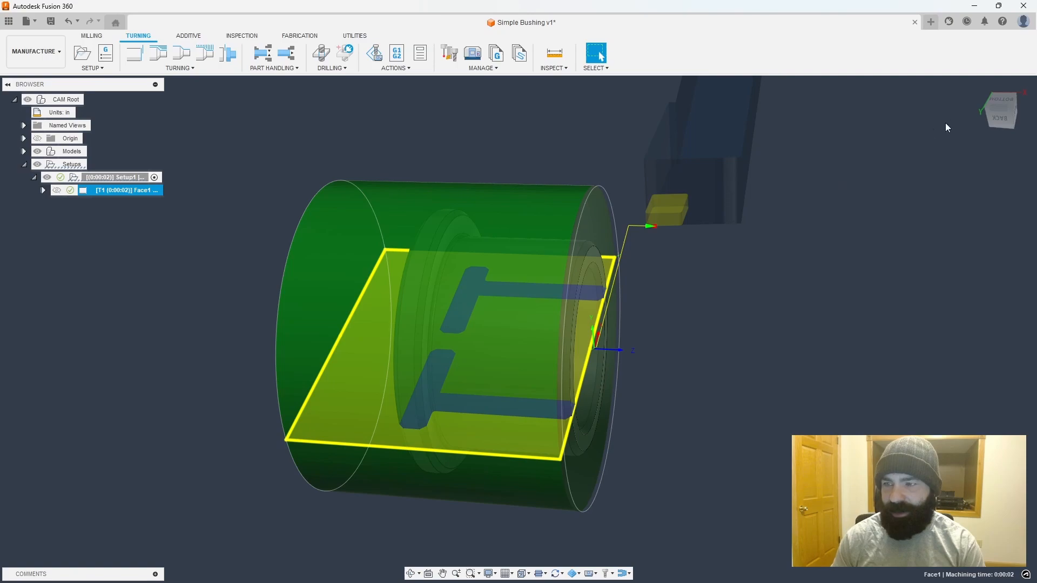
{"action": "left_click", "coordinate": [1001, 100]}
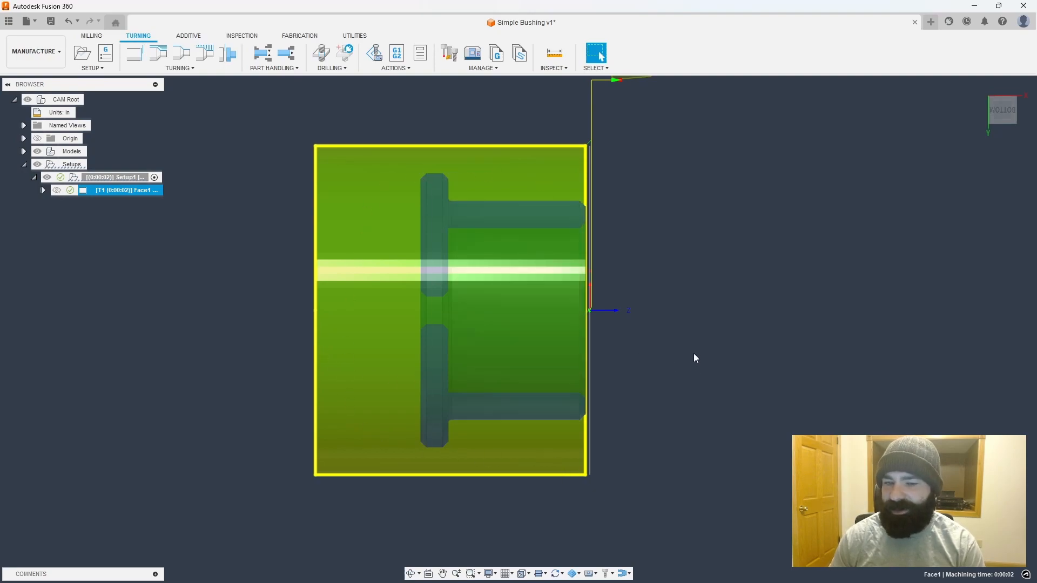
{"action": "scroll", "coordinate": [599, 184], "scroll_direction": "up", "scroll_amount": 2}
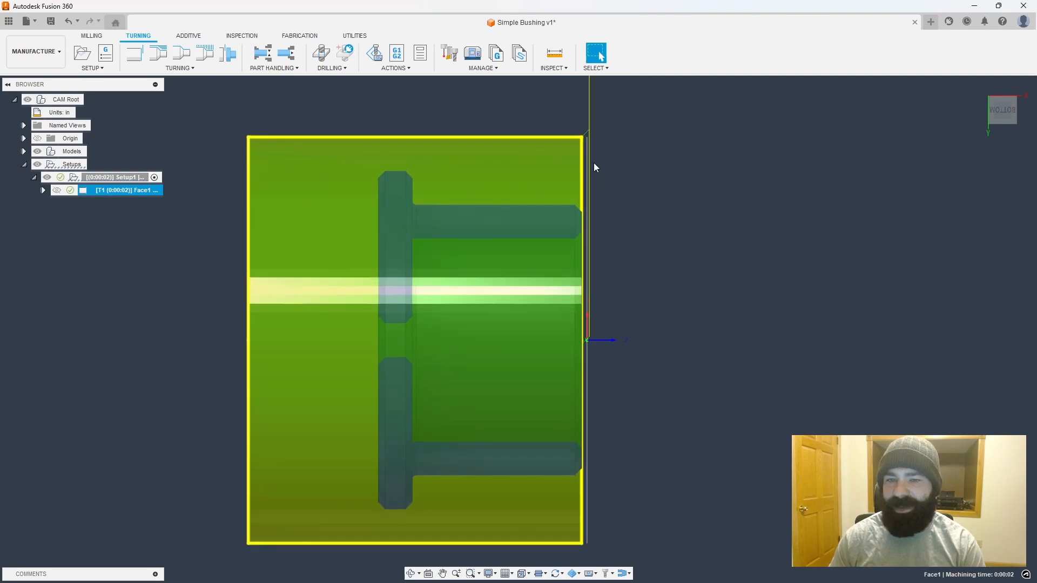
{"action": "scroll", "coordinate": [635, 200], "scroll_direction": "down", "scroll_amount": 1}
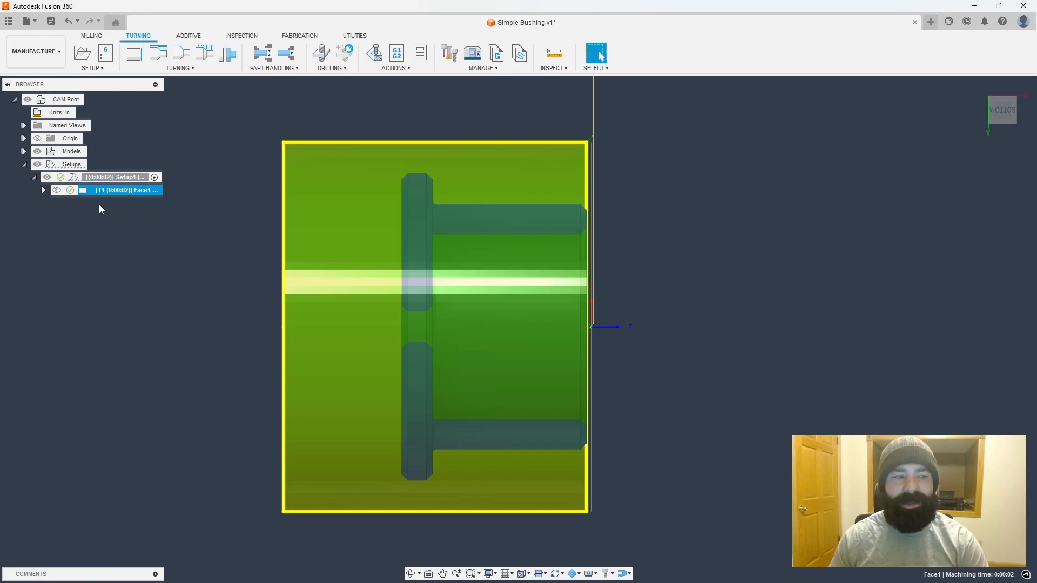
Step: Reopen the facing operation and review its tool, front geometry and radii settings, including the clearance, retract, outer and inner boundaries around the part
{"action": "double_click", "coordinate": [86, 192]}
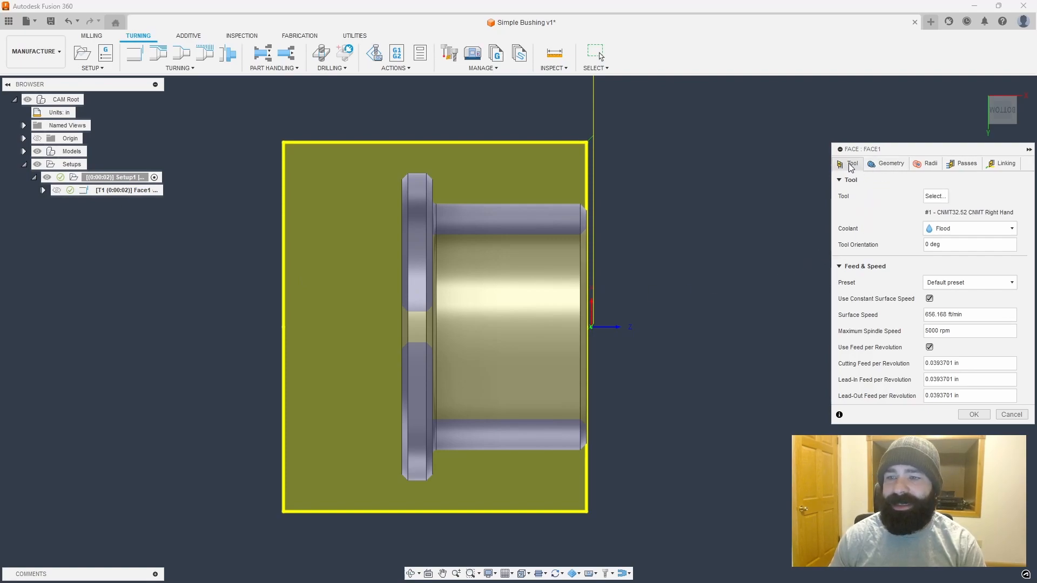
{"action": "left_click", "coordinate": [890, 165]}
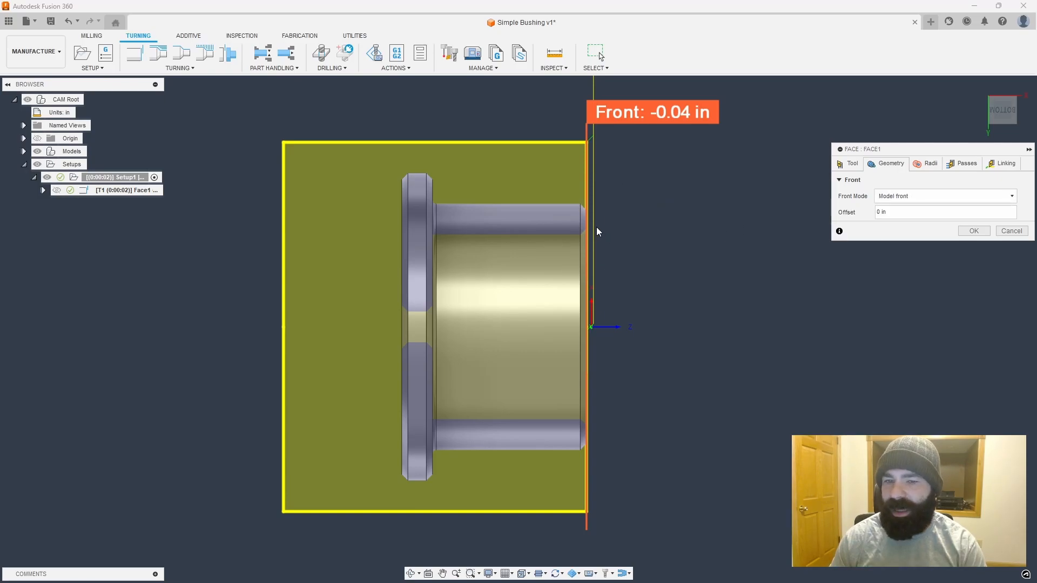
{"action": "left_click", "coordinate": [922, 165]}
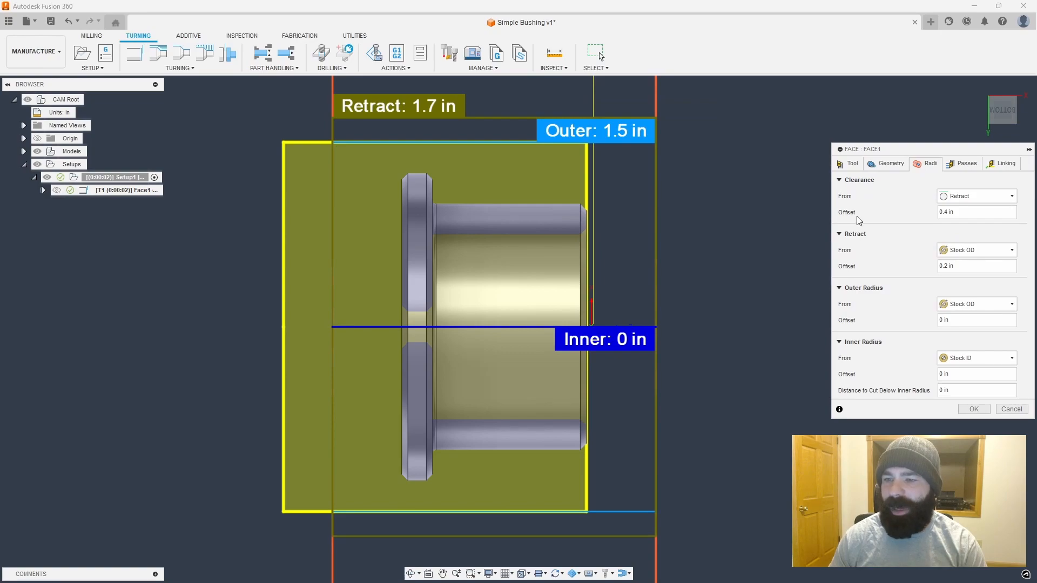
{"action": "scroll", "coordinate": [656, 286], "scroll_direction": "down", "scroll_amount": 2}
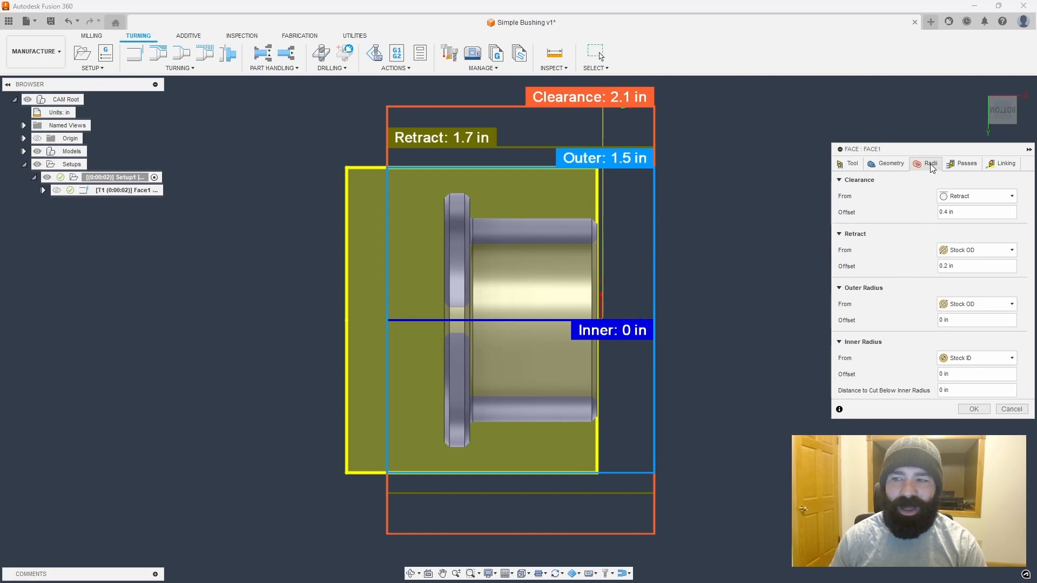
{"action": "left_click", "coordinate": [890, 166]}
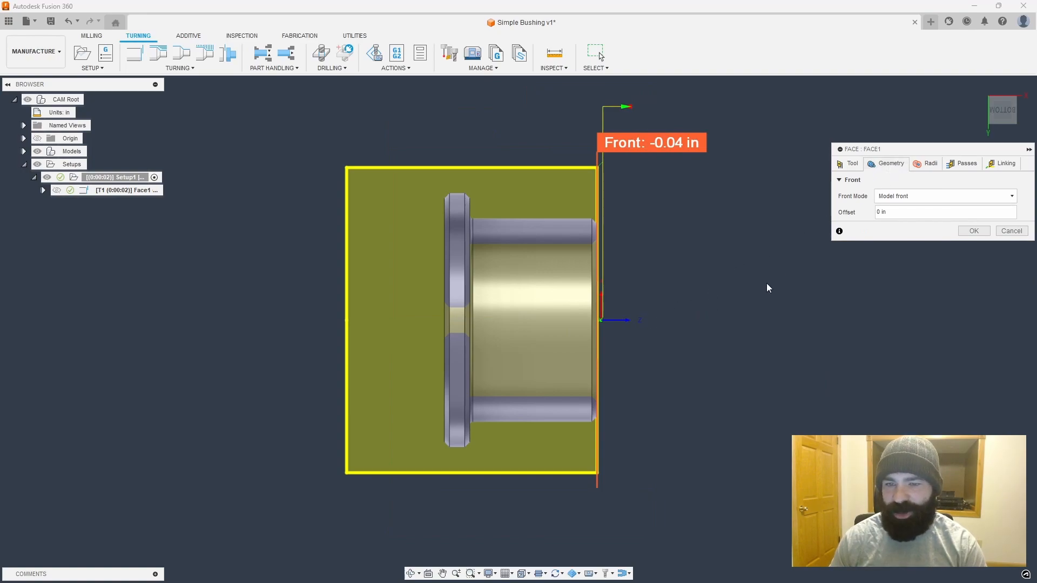
{"action": "left_click", "coordinate": [924, 164]}
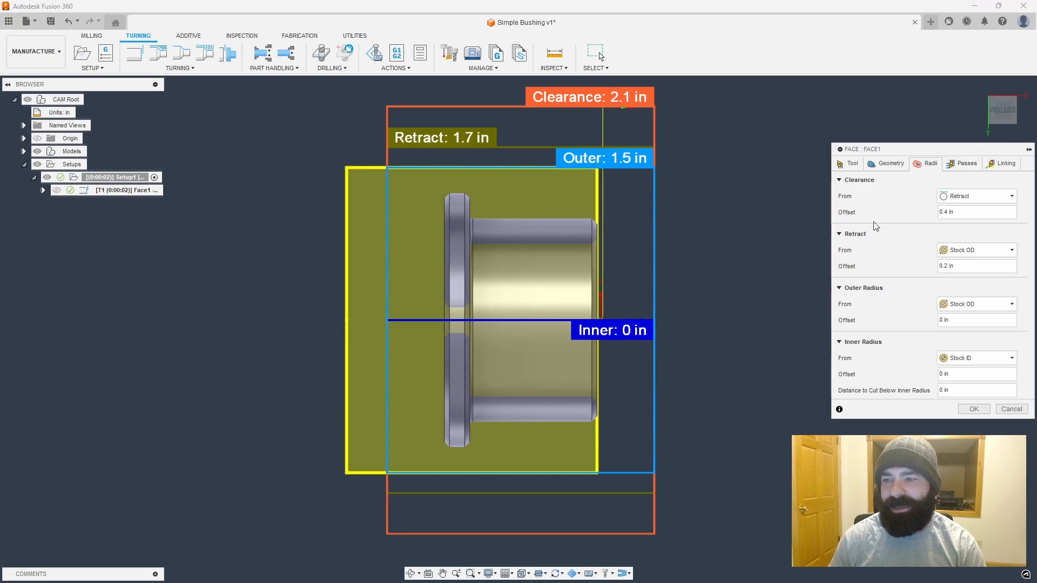
{"action": "mouse_move", "coordinate": [710, 244]}
{"action": "middle_mouse_down", "text": "shift"}
{"action": "mouse_move", "coordinate": [686, 230]}
{"action": "mouse_move", "coordinate": [718, 253]}
{"action": "middle_mouse_up", "text": "shift"}
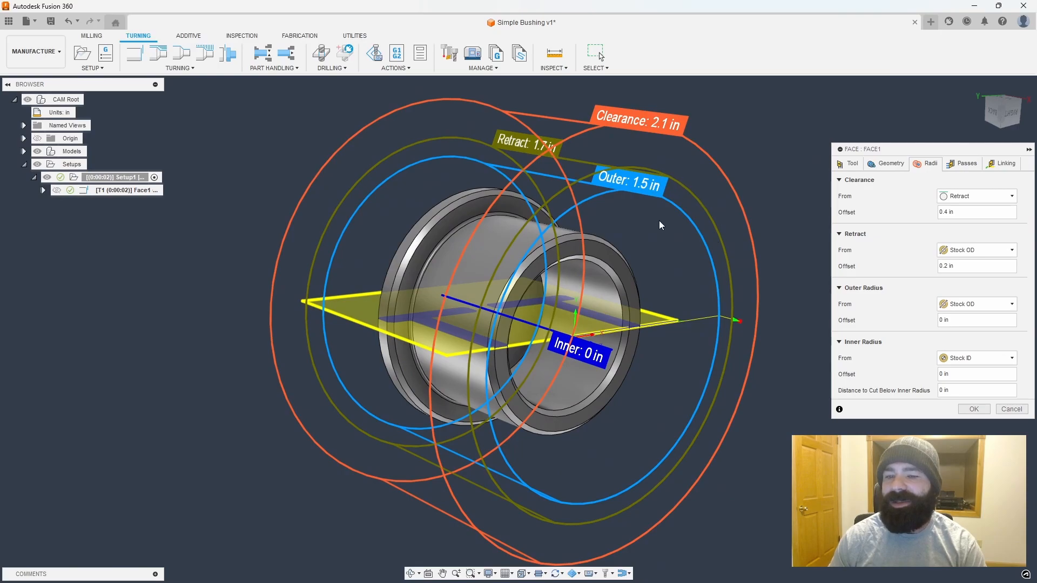
{"action": "left_click", "coordinate": [989, 115]}
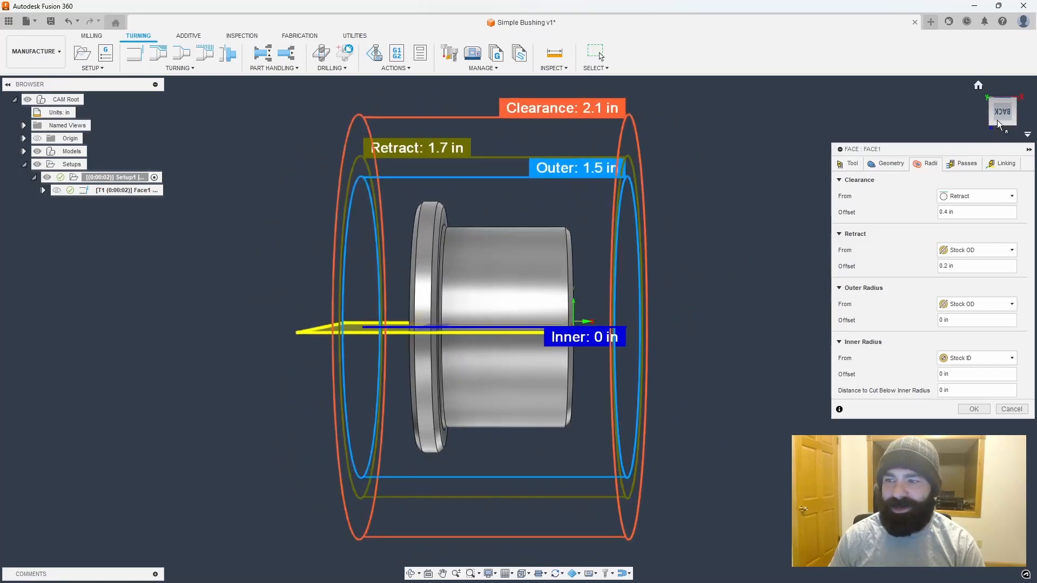
{"action": "left_click", "coordinate": [999, 117]}
Step: Enable multiple passes for the facing operation with a stepover of 0.02 in and check the resulting passes at the stock front
{"action": "left_click", "coordinate": [957, 167]}
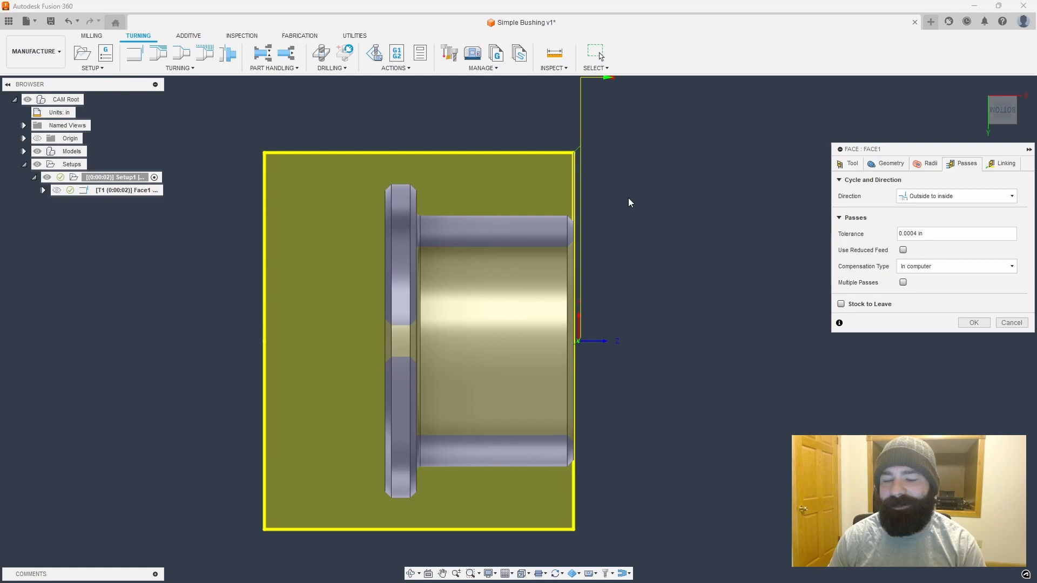
{"action": "scroll", "coordinate": [628, 202], "scroll_direction": "up", "scroll_amount": 1}
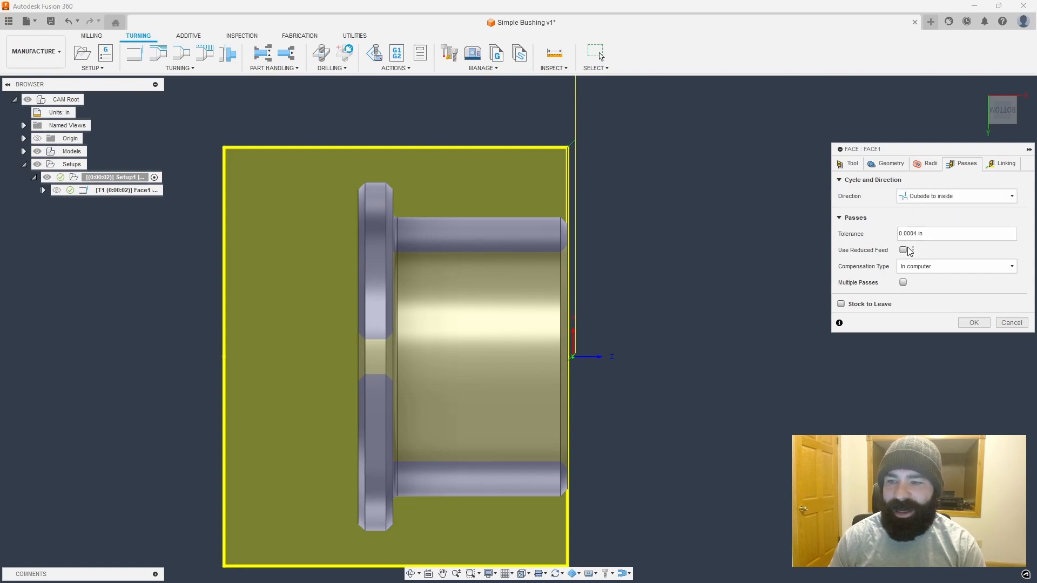
{"action": "left_click", "coordinate": [903, 283]}
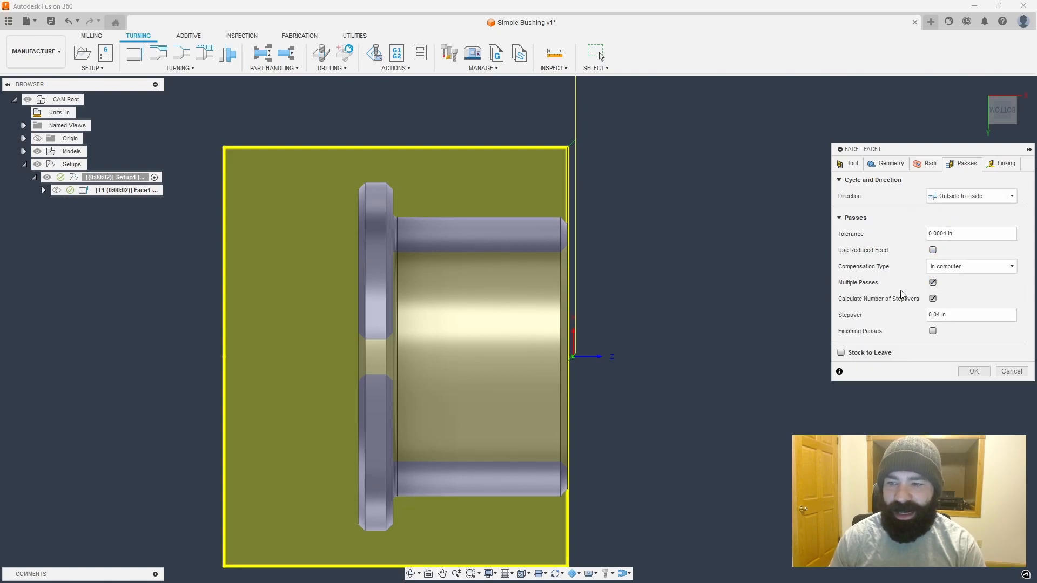
{"action": "left_click", "coordinate": [956, 315]}
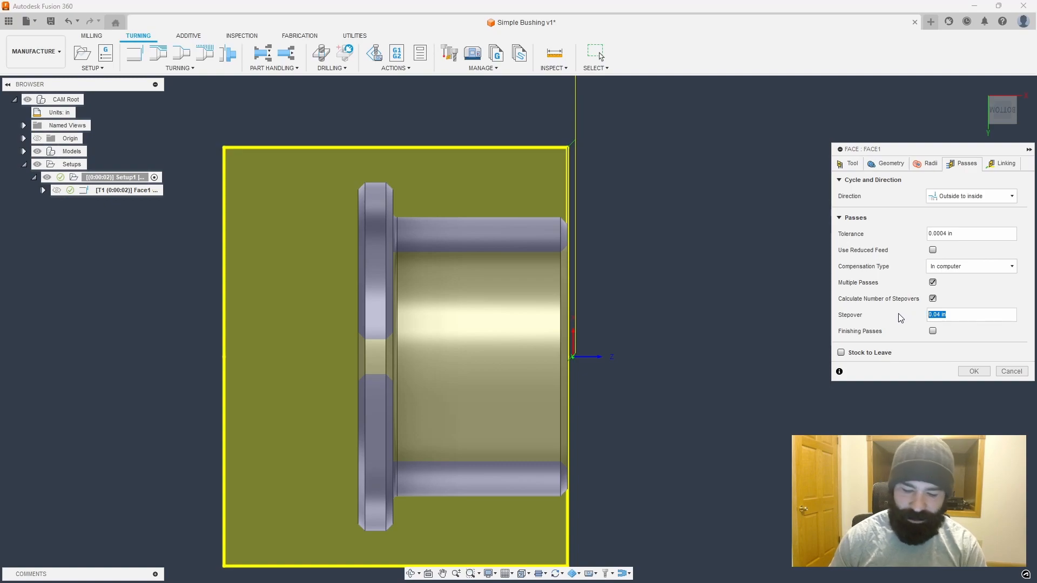
{"action": "type", "text": ".02"}
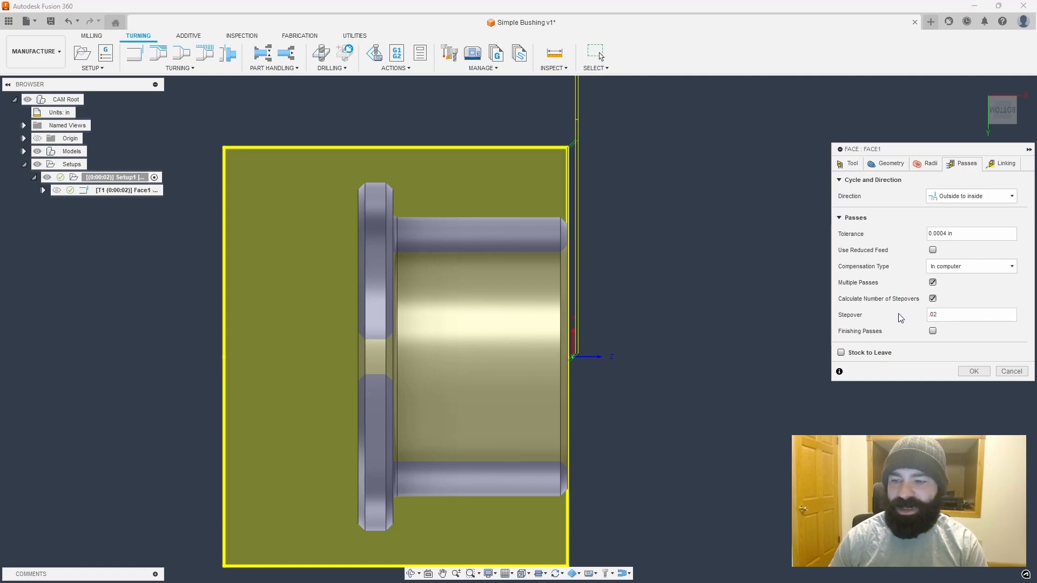
{"action": "scroll", "coordinate": [569, 161], "scroll_direction": "up", "scroll_amount": 5}
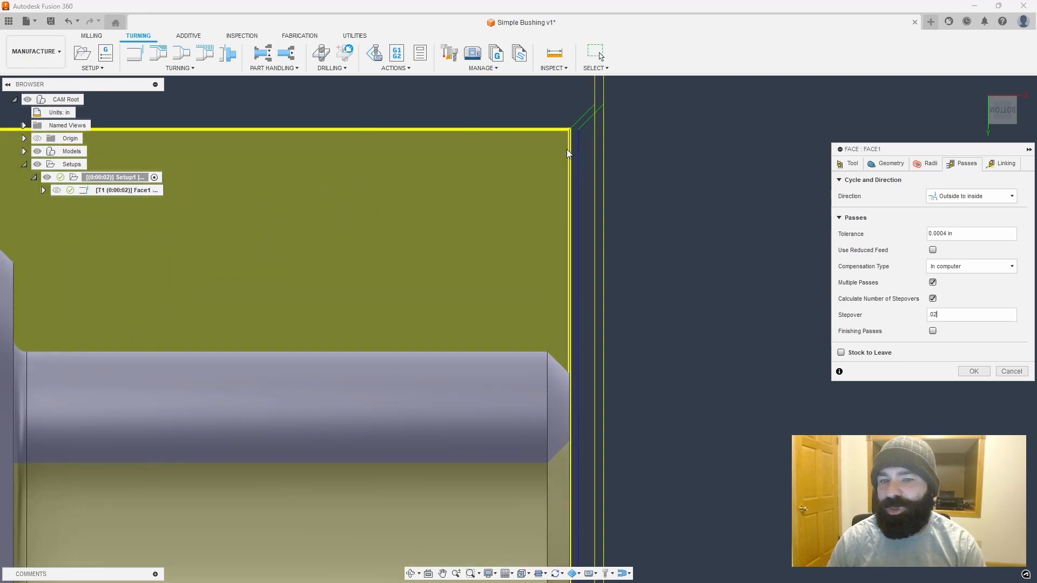
{"action": "scroll", "coordinate": [574, 150], "scroll_direction": "down", "scroll_amount": 4}
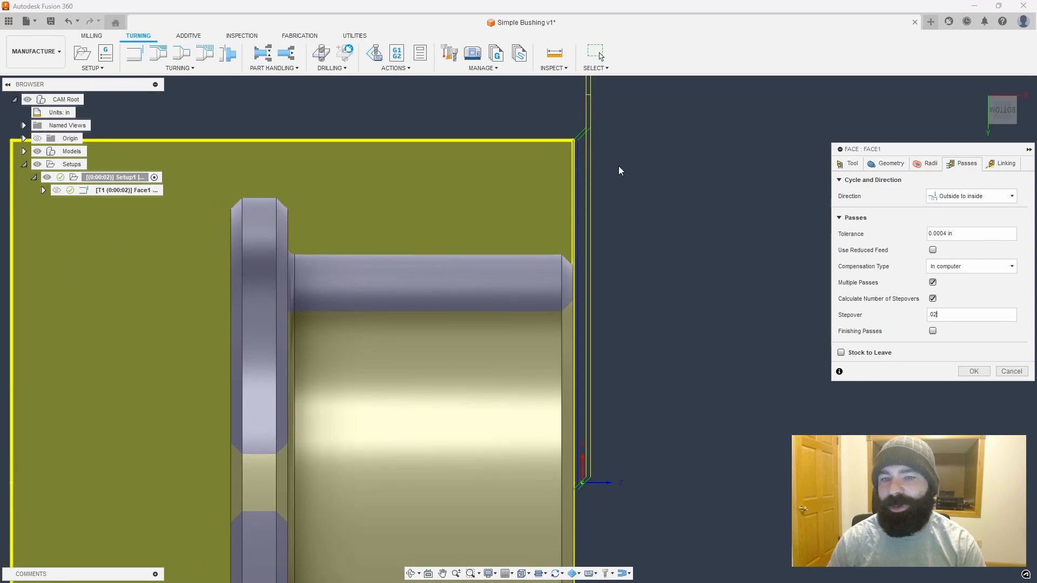
{"action": "scroll", "coordinate": [596, 180], "scroll_direction": "down", "scroll_amount": 3}
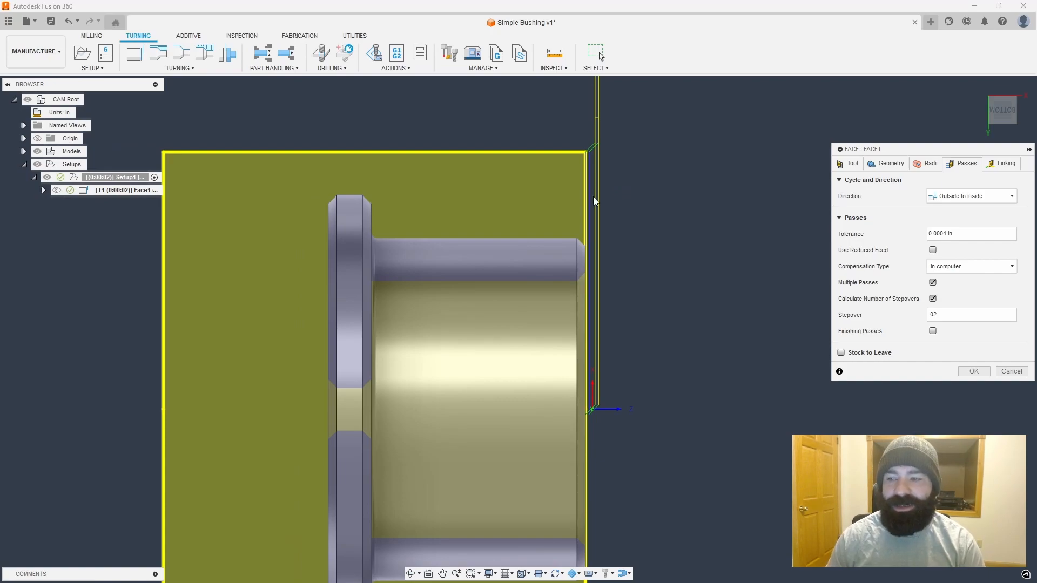
Step: Review the facing operation's linking, tool and passes settings and confirm the operation
{"action": "left_click", "coordinate": [998, 164]}
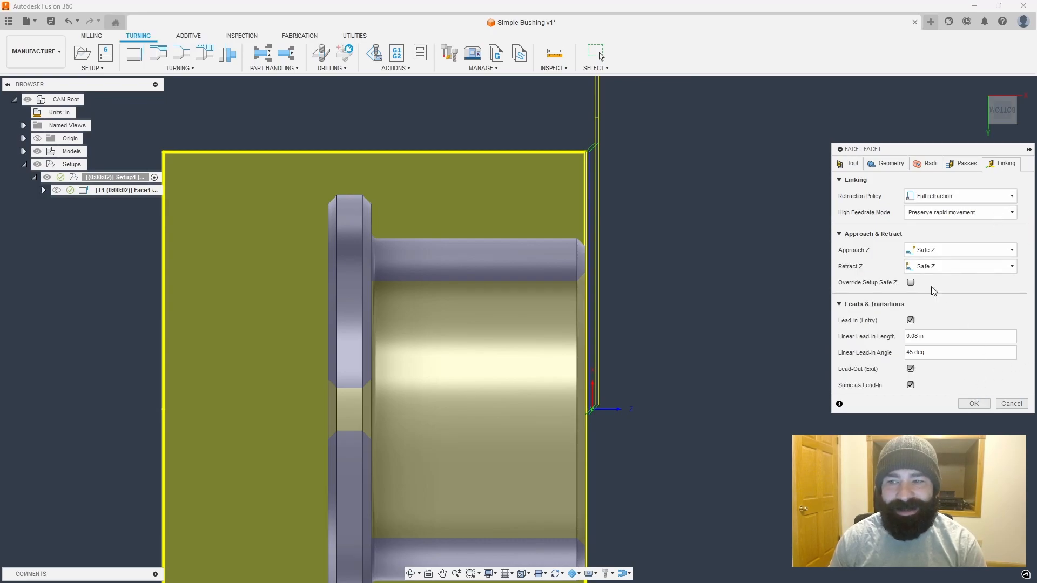
{"action": "left_click", "coordinate": [851, 165]}
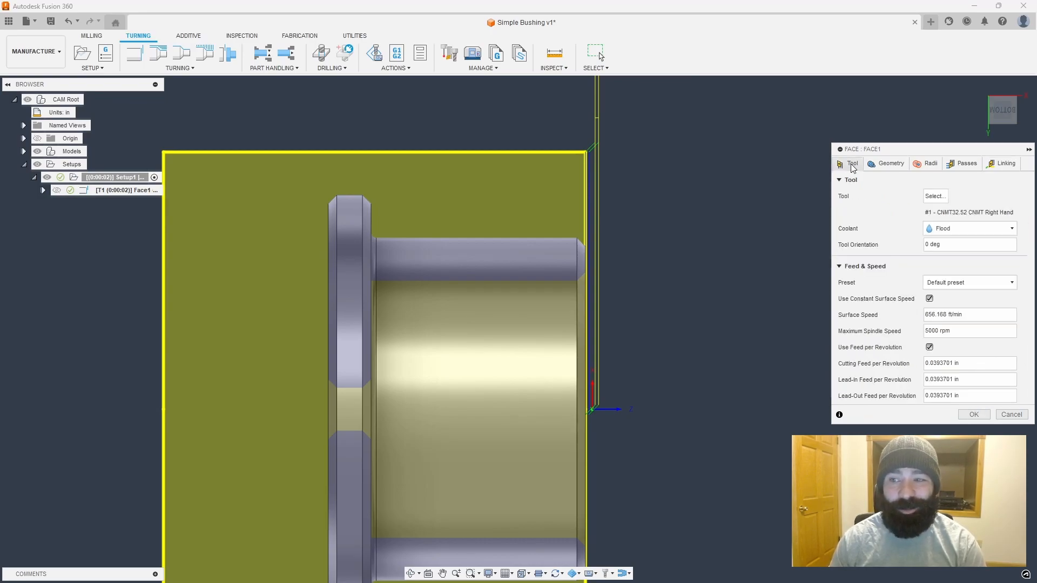
{"action": "left_click", "coordinate": [964, 164]}
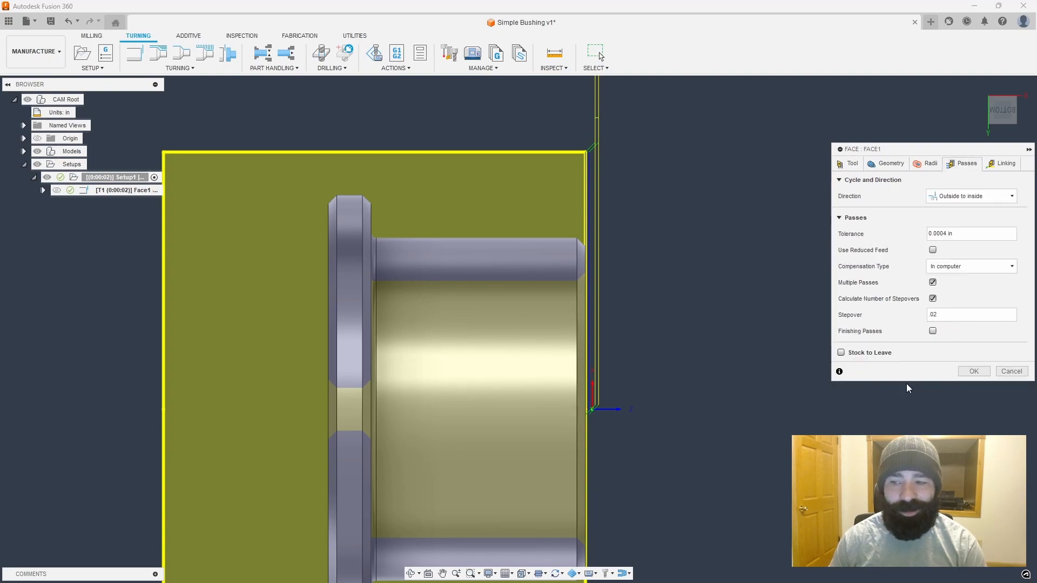
{"action": "left_click", "coordinate": [973, 372]}
{"action": "scroll", "coordinate": [735, 235], "scroll_direction": "down", "scroll_amount": 5}
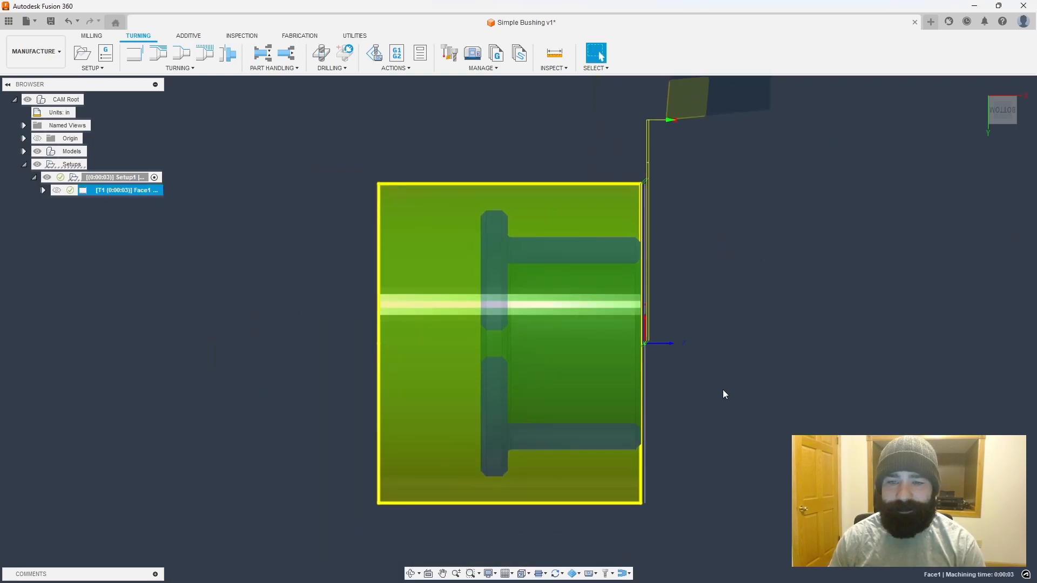
{"action": "scroll", "coordinate": [725, 393], "scroll_direction": "up", "scroll_amount": 1}
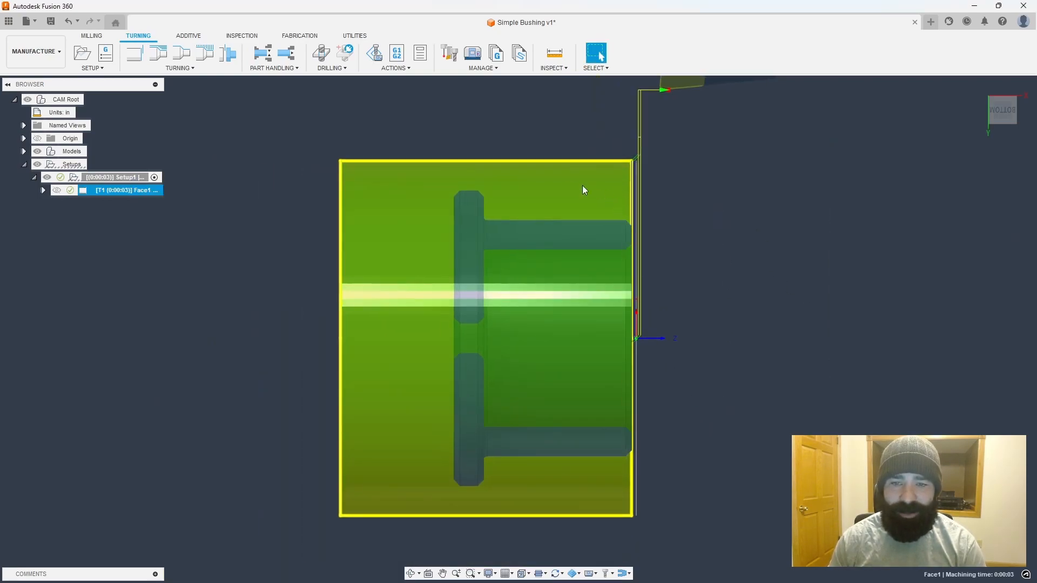
Step: Turn off the in-process stock display, leaving transparent stock enabled, and select the facing operation
{"action": "left_click", "coordinate": [575, 571]}
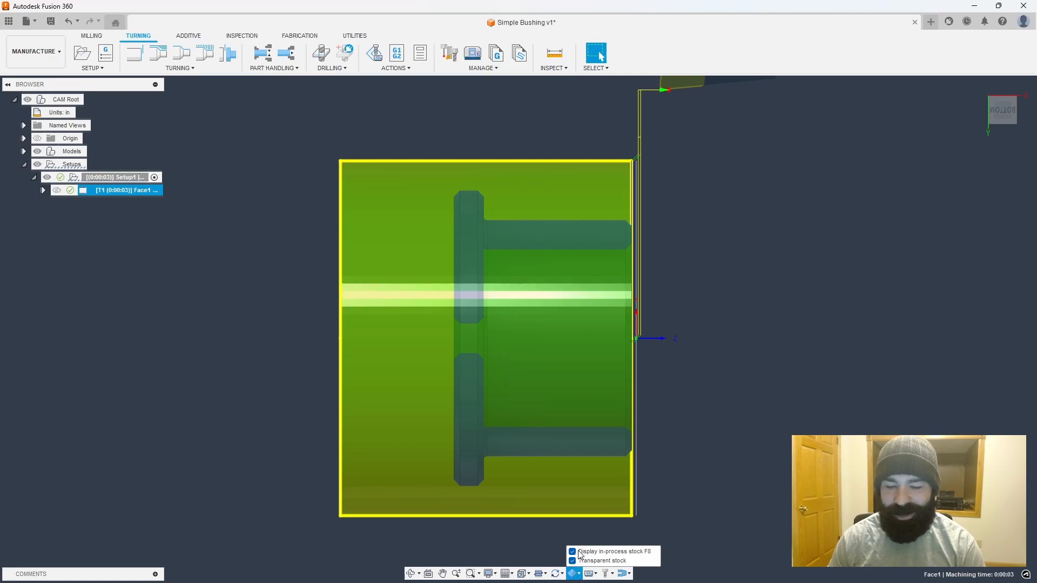
{"action": "left_click", "coordinate": [574, 552]}
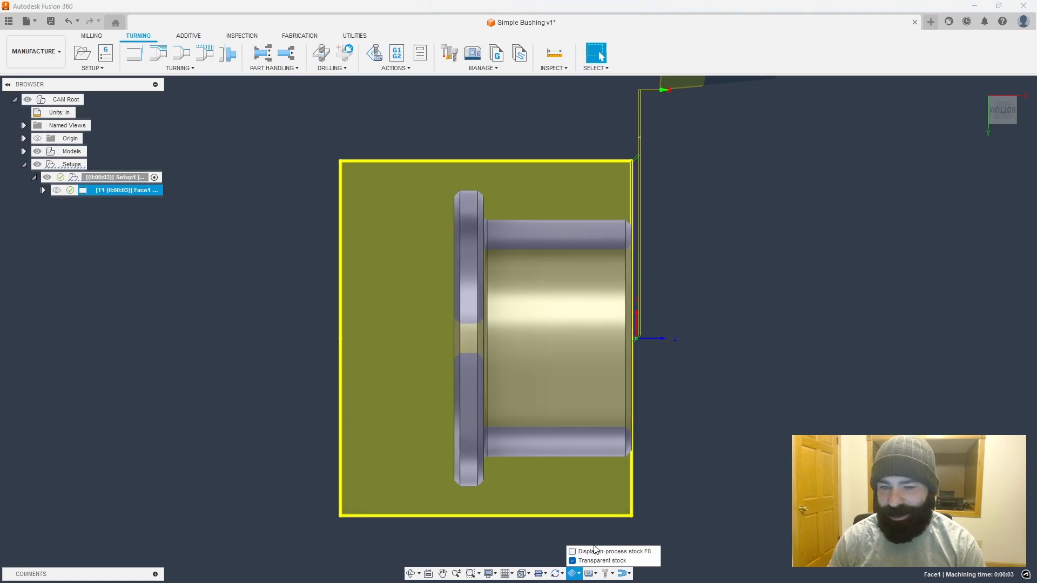
{"action": "left_click", "coordinate": [726, 479]}
{"action": "left_click", "coordinate": [140, 191]}
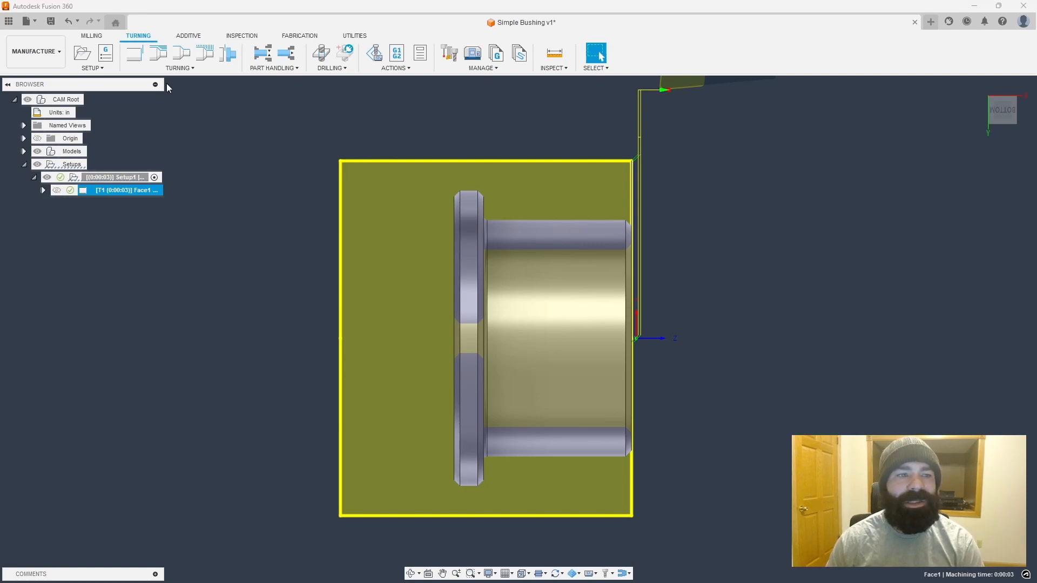
Step: Create an outside profile roughing operation with the CNMT right-hand tool and default settings, and check its passes around the flange
{"action": "left_click", "coordinate": [170, 67]}
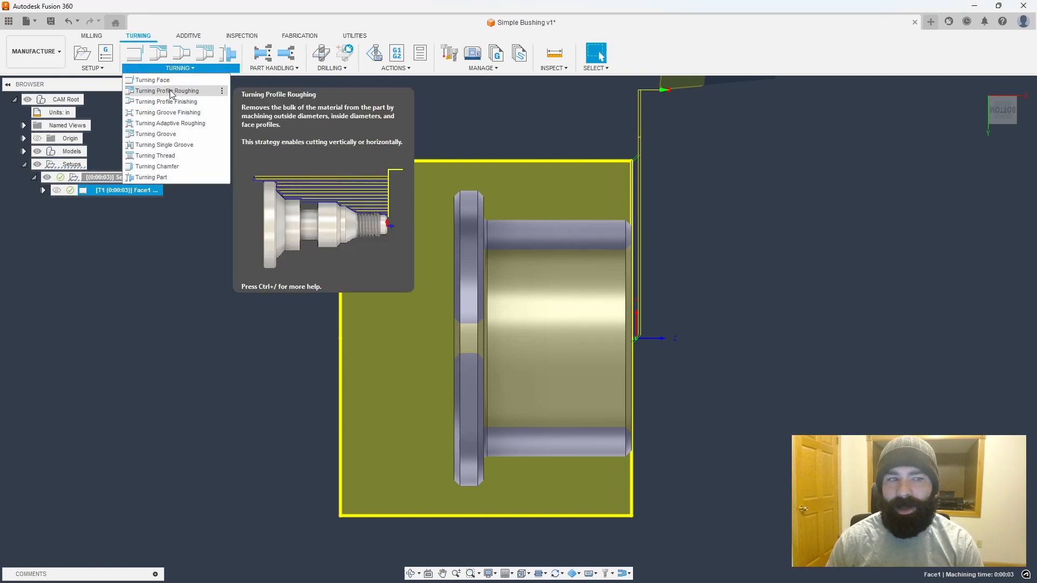
{"action": "left_click", "coordinate": [172, 91]}
{"action": "scroll", "coordinate": [239, 298], "scroll_direction": "down", "scroll_amount": 1}
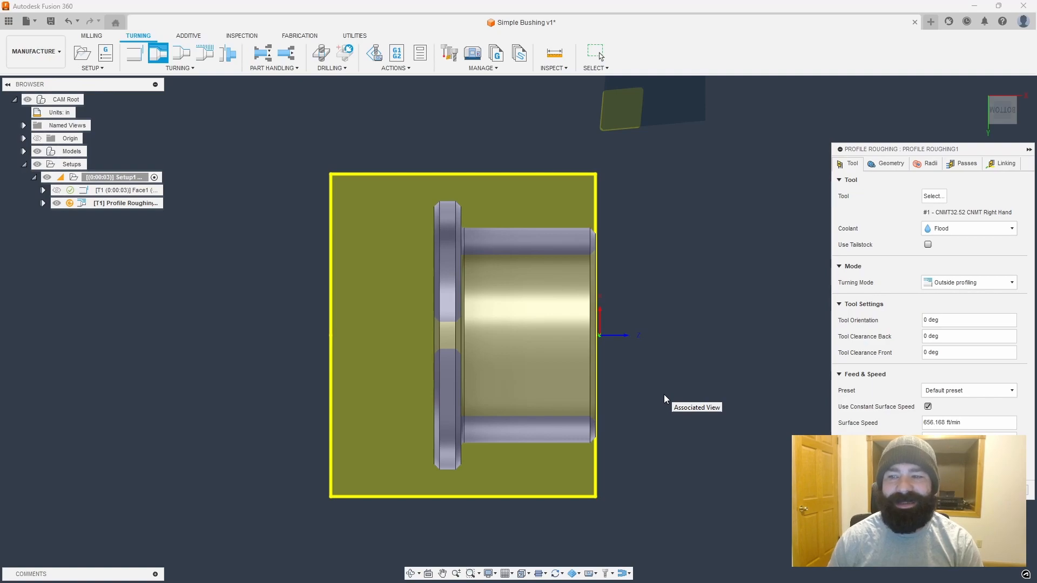
{"action": "key", "text": "Return"}
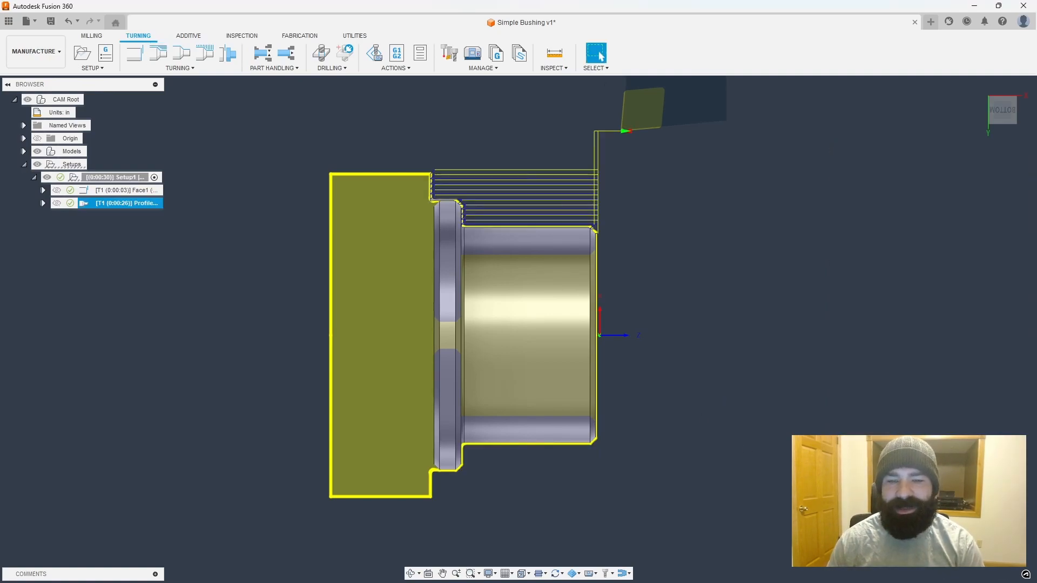
{"action": "scroll", "coordinate": [585, 222], "scroll_direction": "up", "scroll_amount": 3}
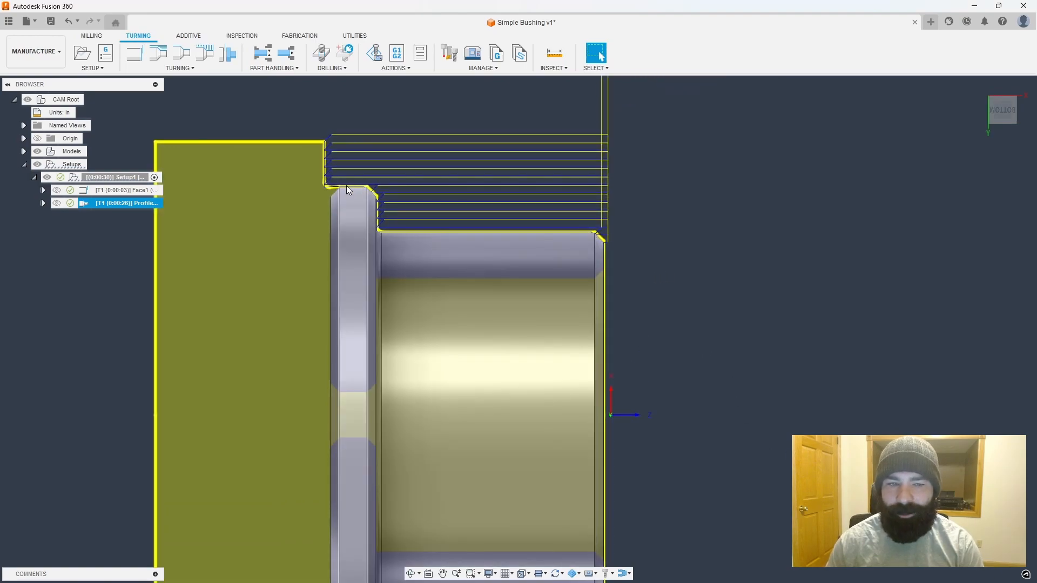
{"action": "scroll", "coordinate": [430, 241], "scroll_direction": "down", "scroll_amount": 3}
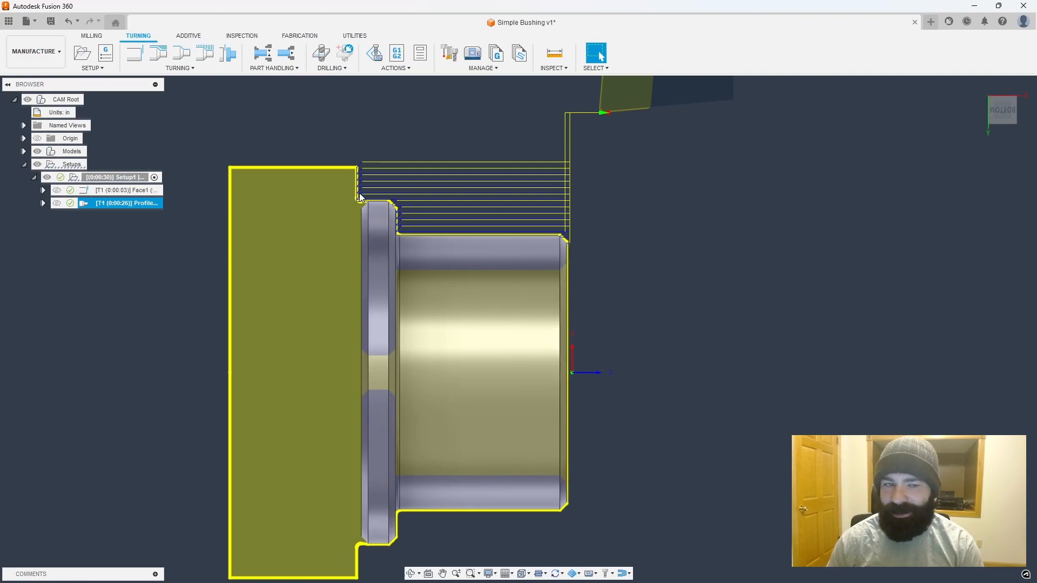
Step: Set the profile roughing operation's back tangential extension to 0.2 in and check the extended passes behind the flange
{"action": "double_click", "coordinate": [84, 202]}
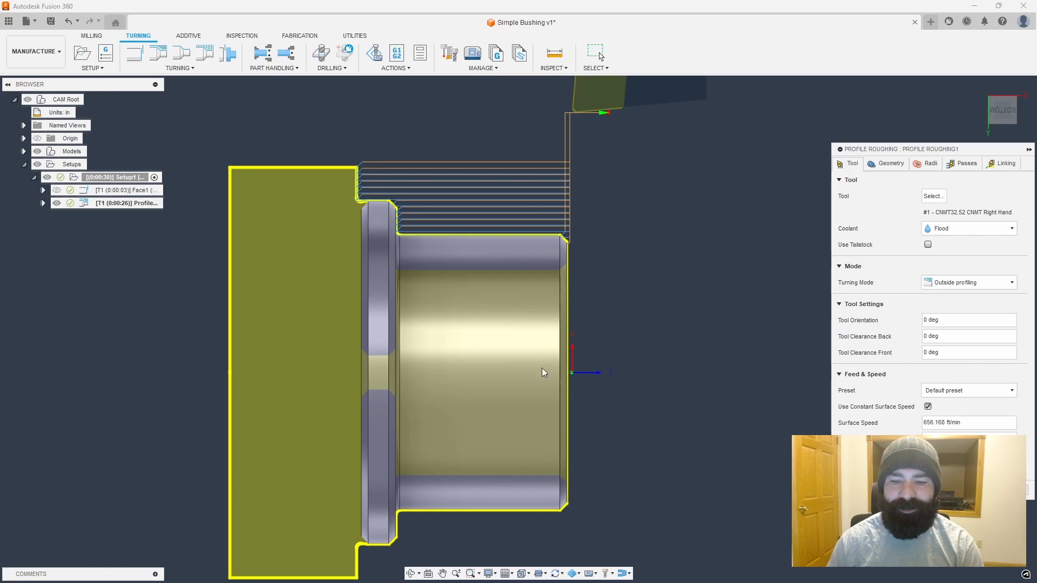
{"action": "left_click", "coordinate": [887, 164]}
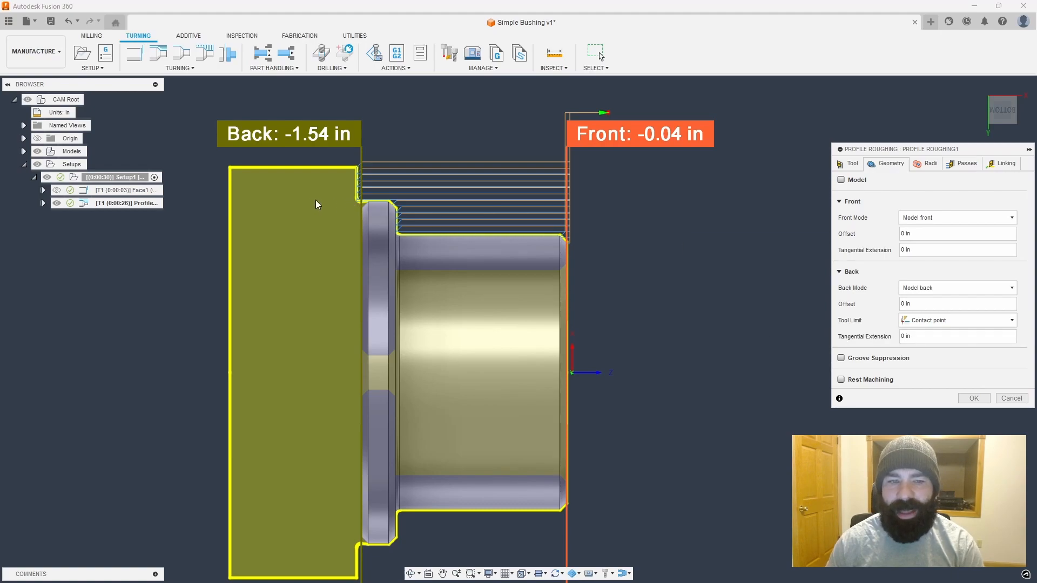
{"action": "left_click", "coordinate": [905, 337]}
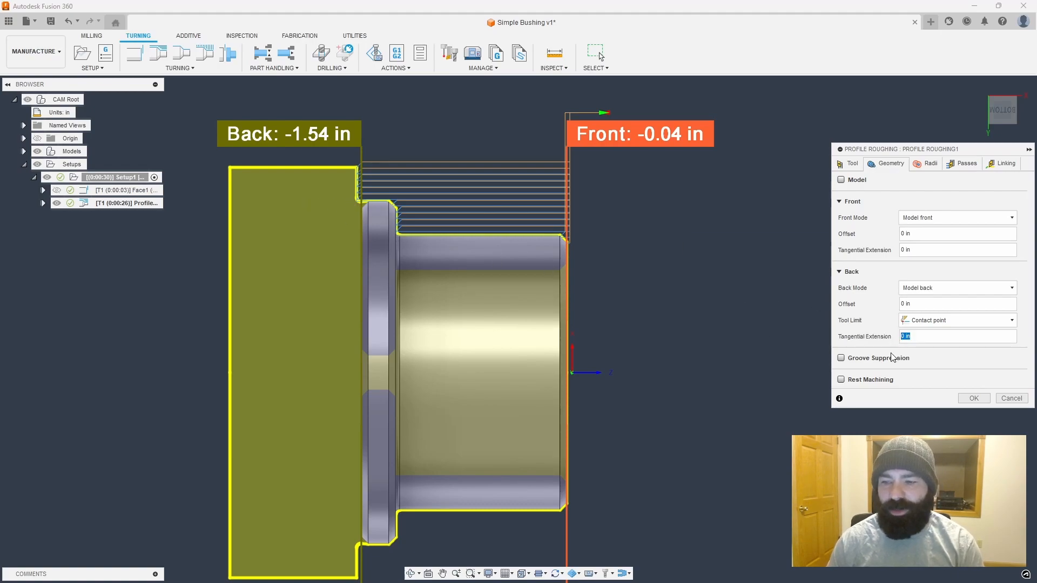
{"action": "mouse_move", "coordinate": [886, 366]}
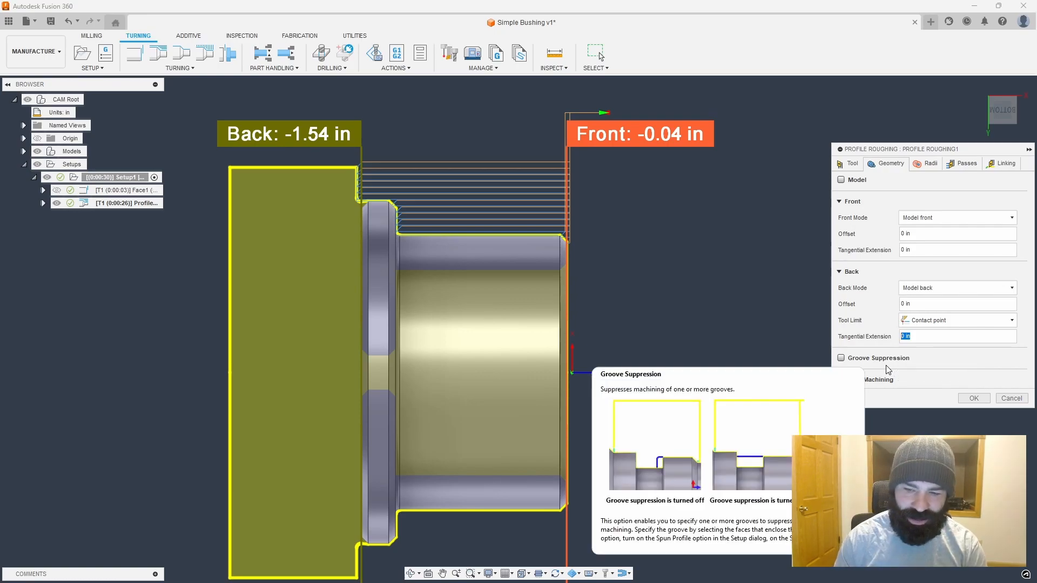
{"action": "type", "text": ".200"}
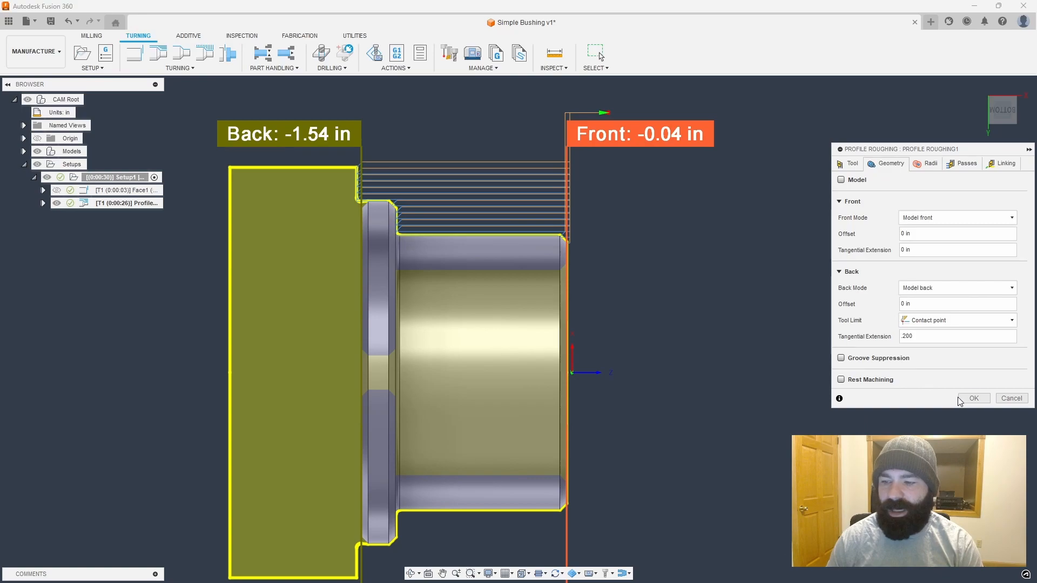
{"action": "left_click", "coordinate": [972, 398]}
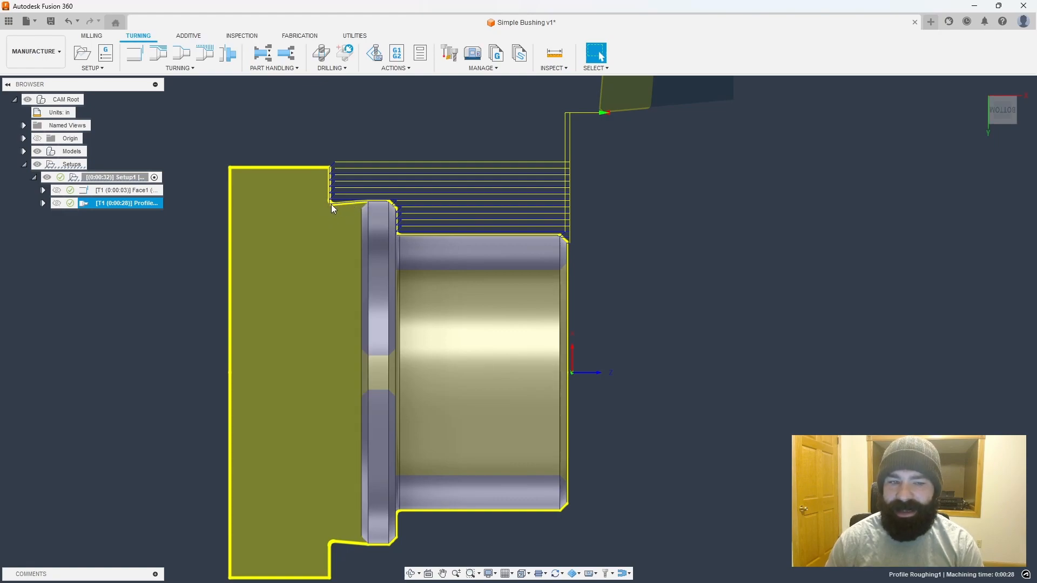
{"action": "scroll", "coordinate": [324, 201], "scroll_direction": "up", "scroll_amount": 1}
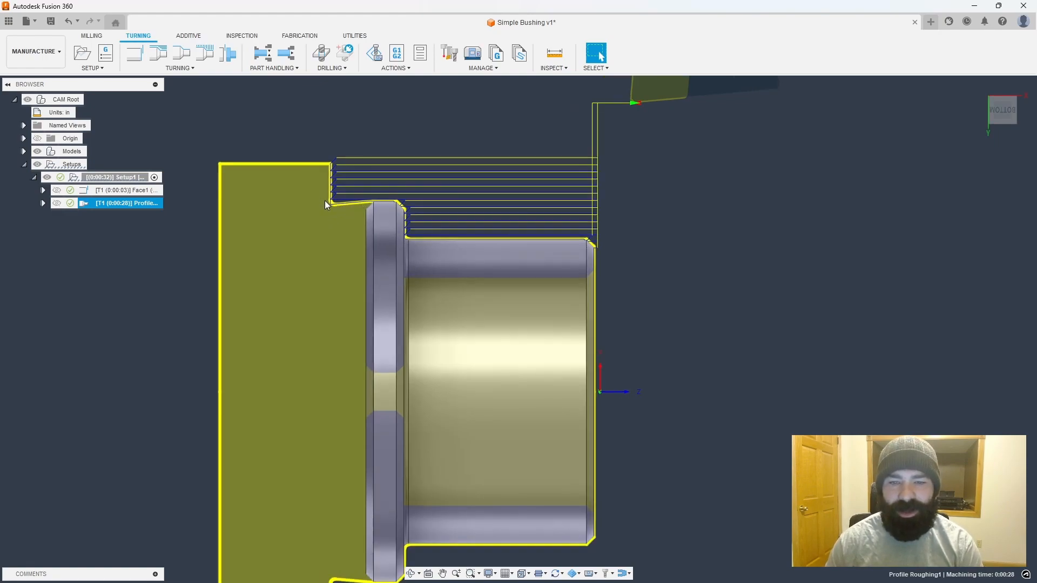
{"action": "scroll", "coordinate": [325, 202], "scroll_direction": "up", "scroll_amount": 2}
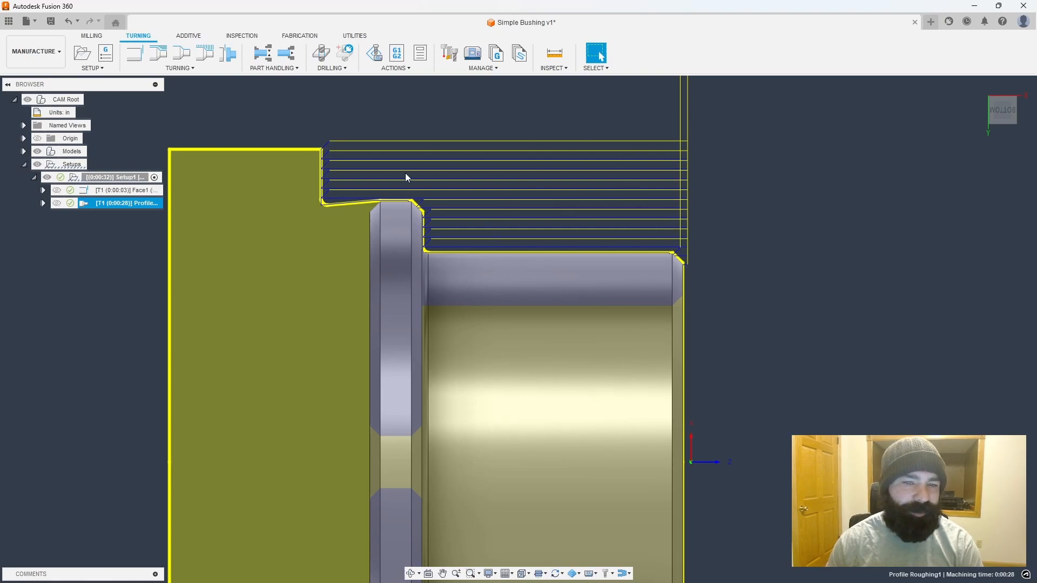
Step: Set the profile roughing operation's grooving option to Don't allow grooving and check the cut behind the flange
{"action": "double_click", "coordinate": [93, 204]}
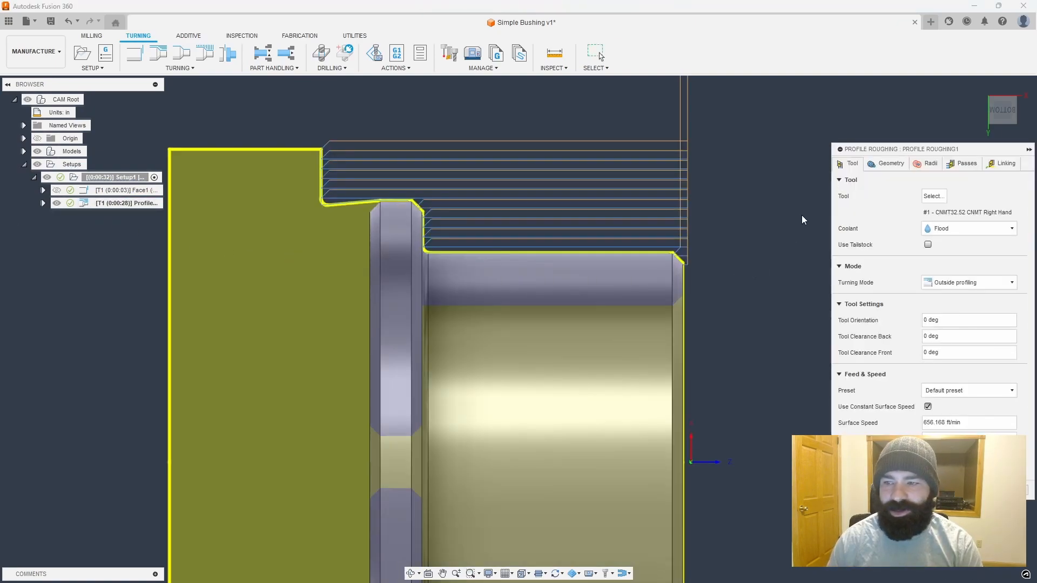
{"action": "left_click", "coordinate": [968, 165]}
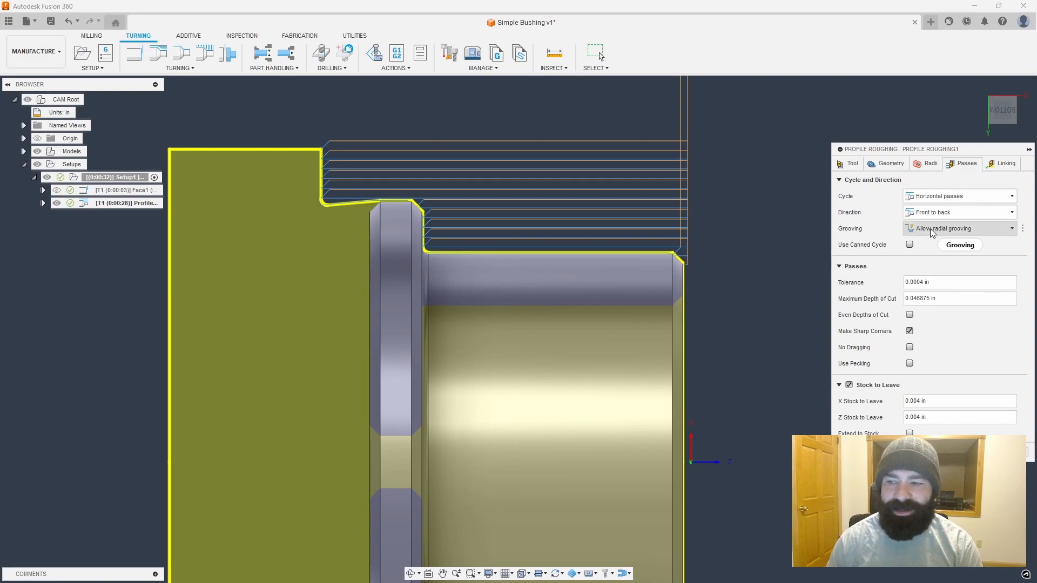
{"action": "left_click", "coordinate": [946, 233]}
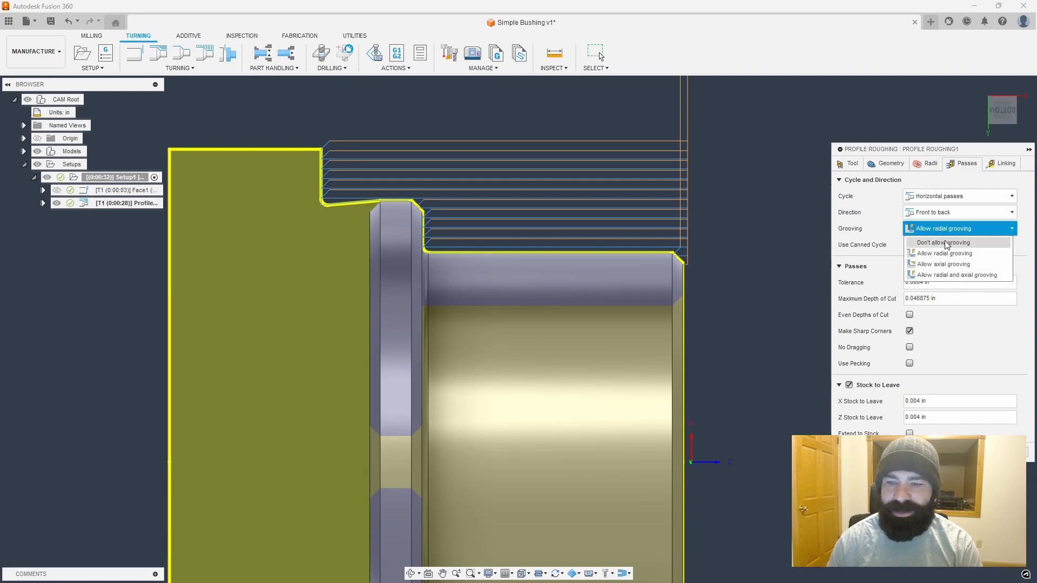
{"action": "left_click", "coordinate": [944, 242]}
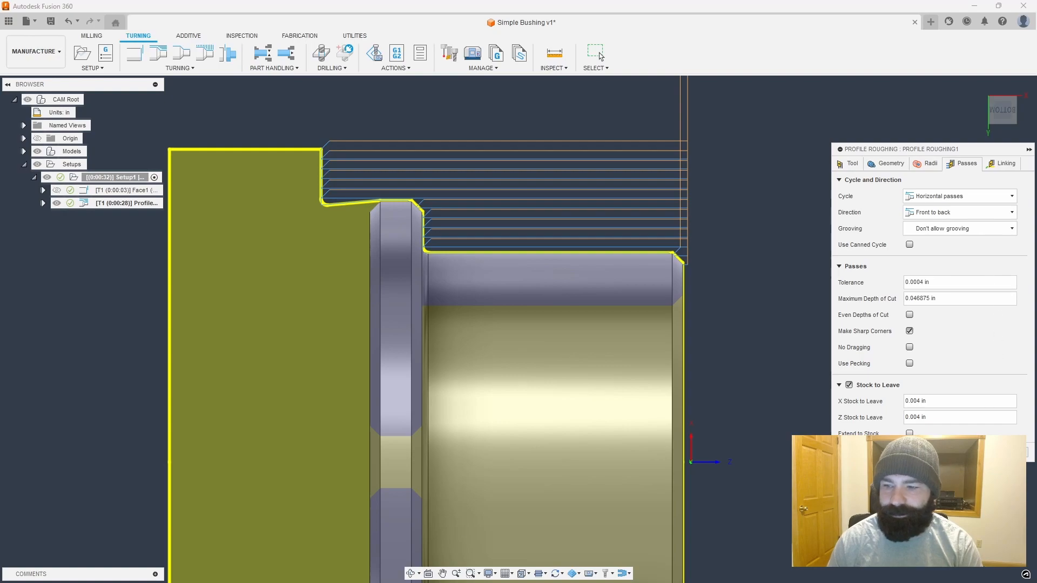
{"action": "left_click", "coordinate": [981, 452]}
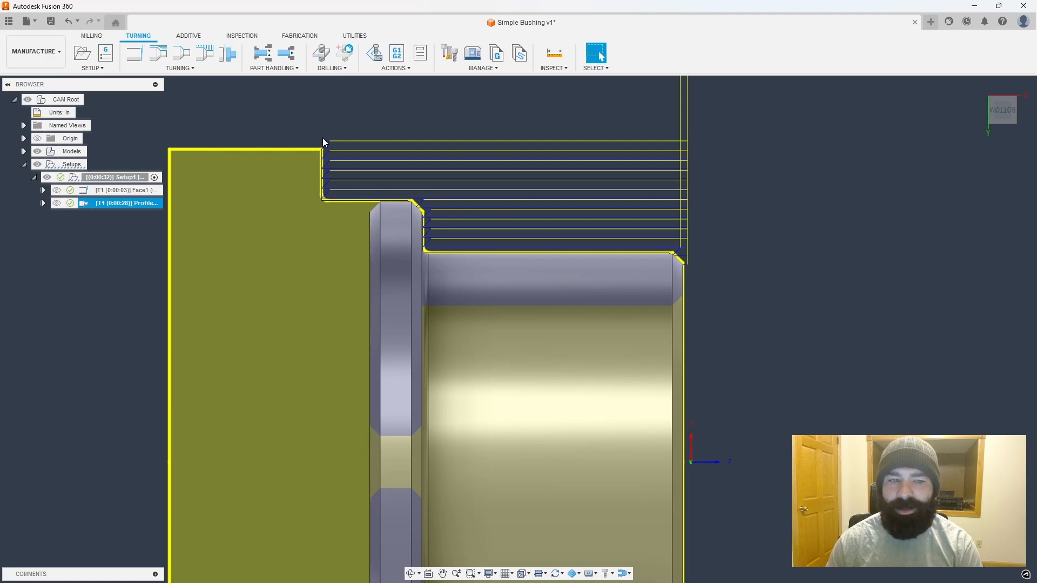
{"action": "scroll", "coordinate": [753, 249], "scroll_direction": "down", "scroll_amount": 1}
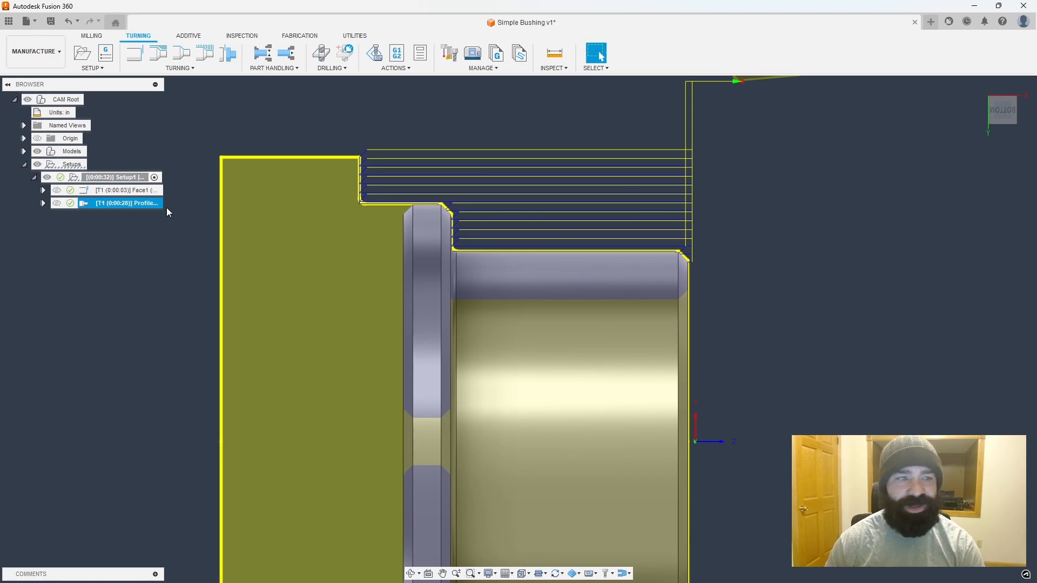
Step: Create an outside profile finishing operation with the CNMT right-hand tool and default settings
{"action": "left_click", "coordinate": [170, 69]}
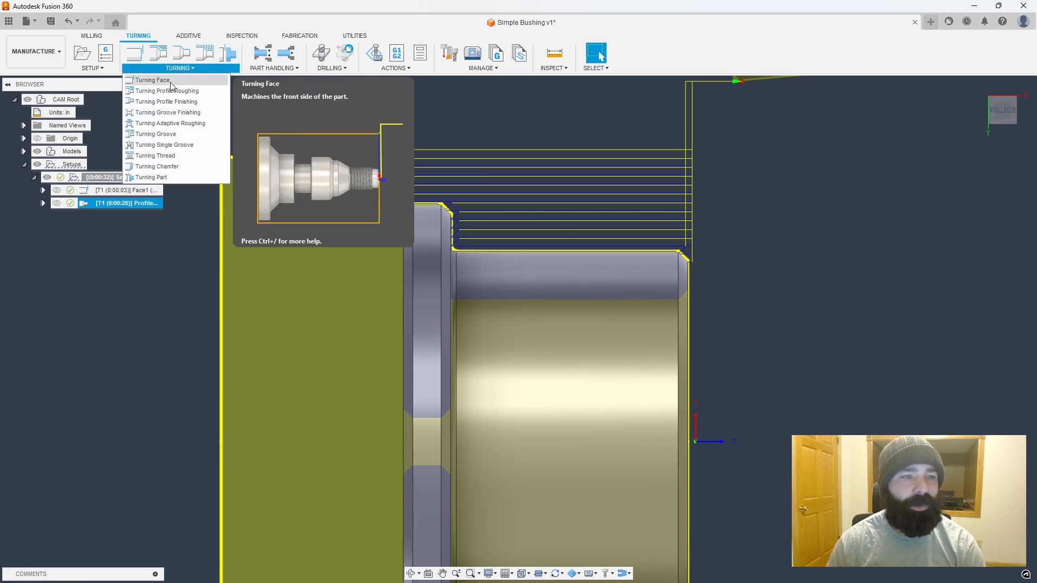
{"action": "left_click", "coordinate": [177, 102]}
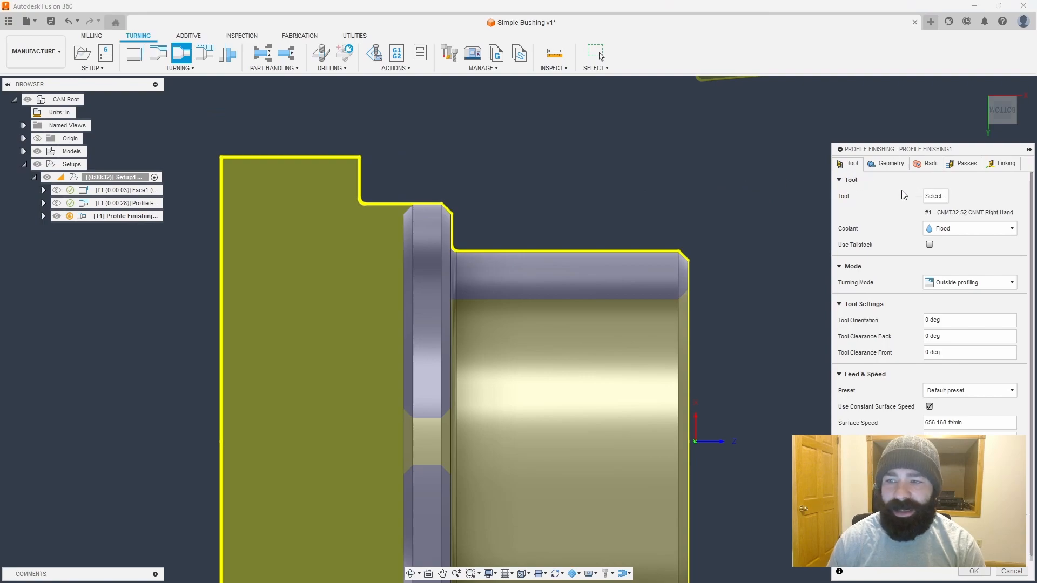
{"action": "left_click", "coordinate": [974, 571]}
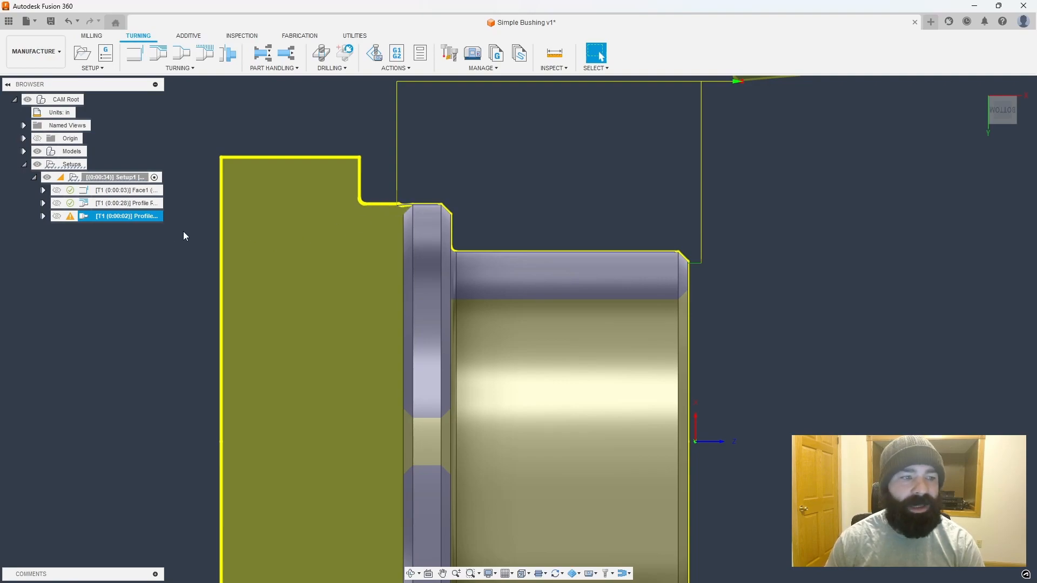
Step: Set the profile finishing operation's back tangential extension to 0.2 in and disallow grooving in its passes
{"action": "double_click", "coordinate": [82, 216]}
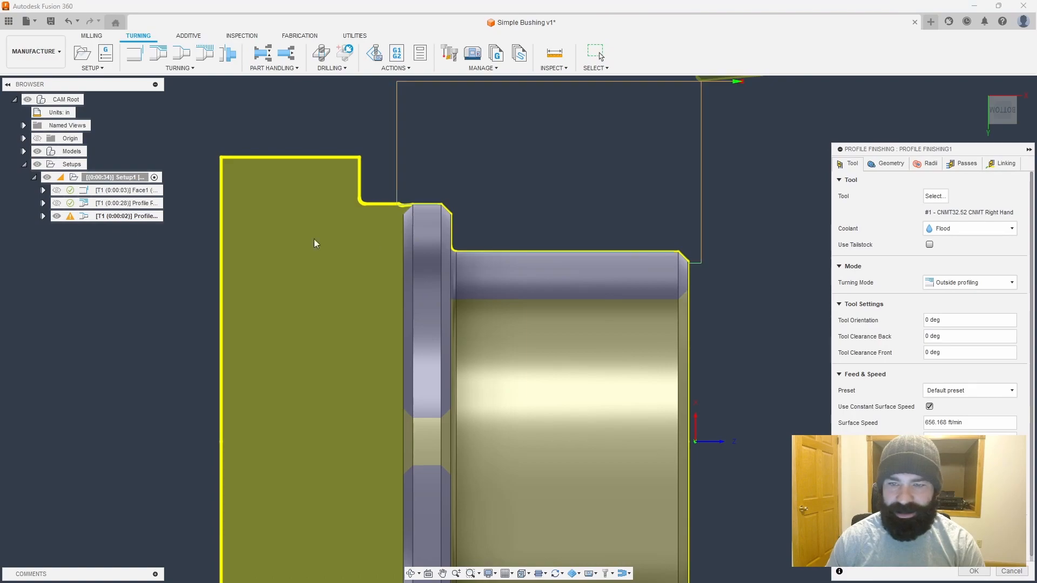
{"action": "left_click", "coordinate": [887, 163]}
{"action": "left_click", "coordinate": [868, 338]}
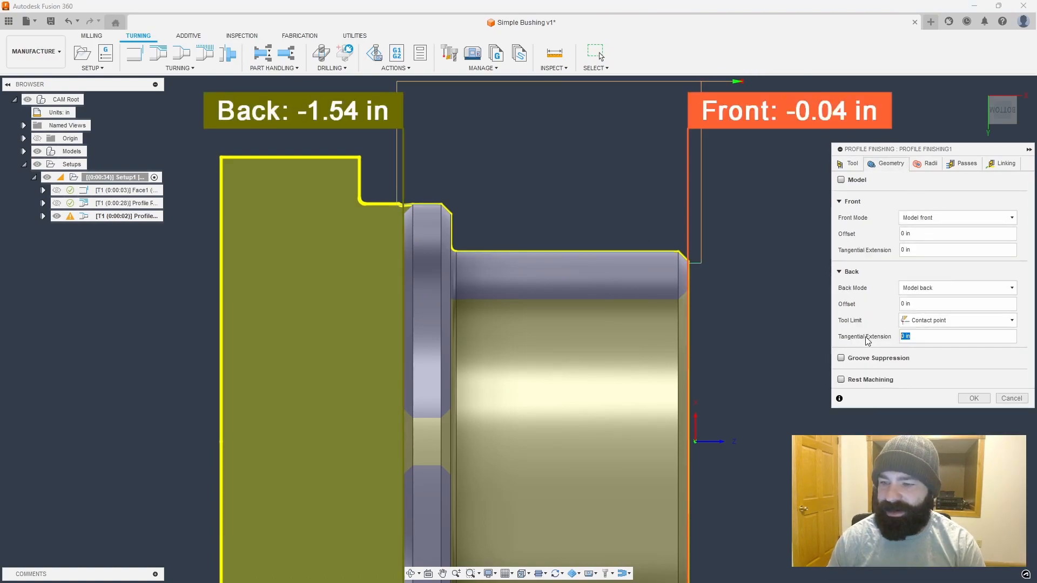
{"action": "type", "text": ".2"}
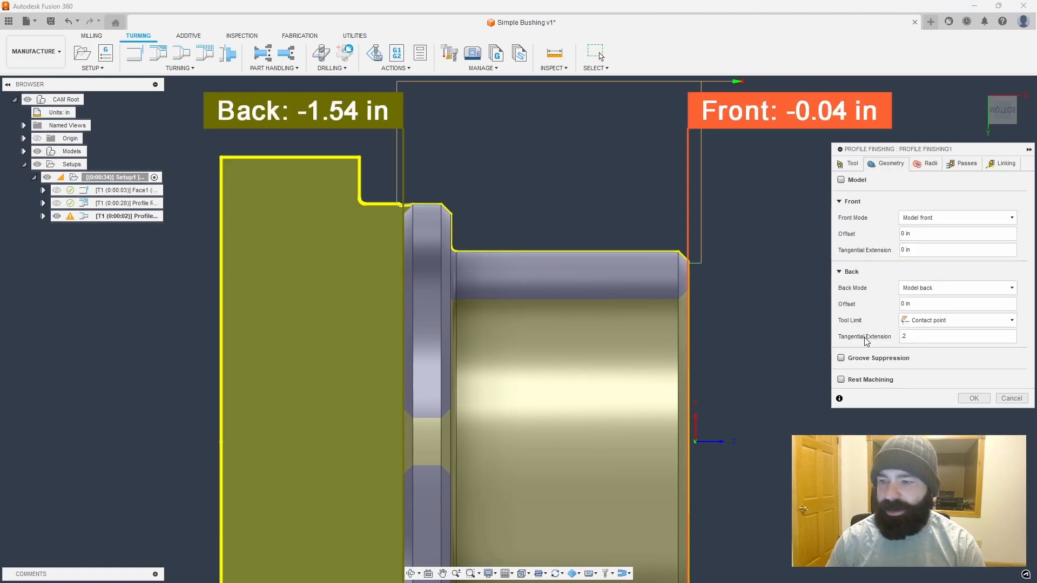
{"action": "left_click", "coordinate": [953, 163]}
{"action": "left_click", "coordinate": [936, 215]}
{"action": "left_click", "coordinate": [941, 226]}
{"action": "left_click", "coordinate": [974, 403]}
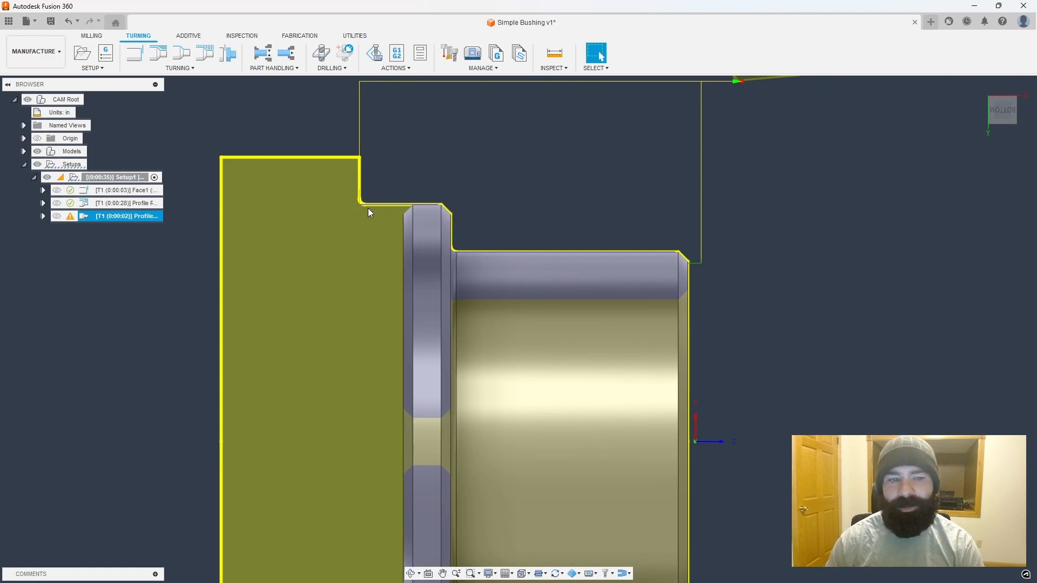
Step: Read the profile finishing operation's warning and examine the lead-out at the stock shoulder behind the flange
{"action": "left_click", "coordinate": [71, 217]}
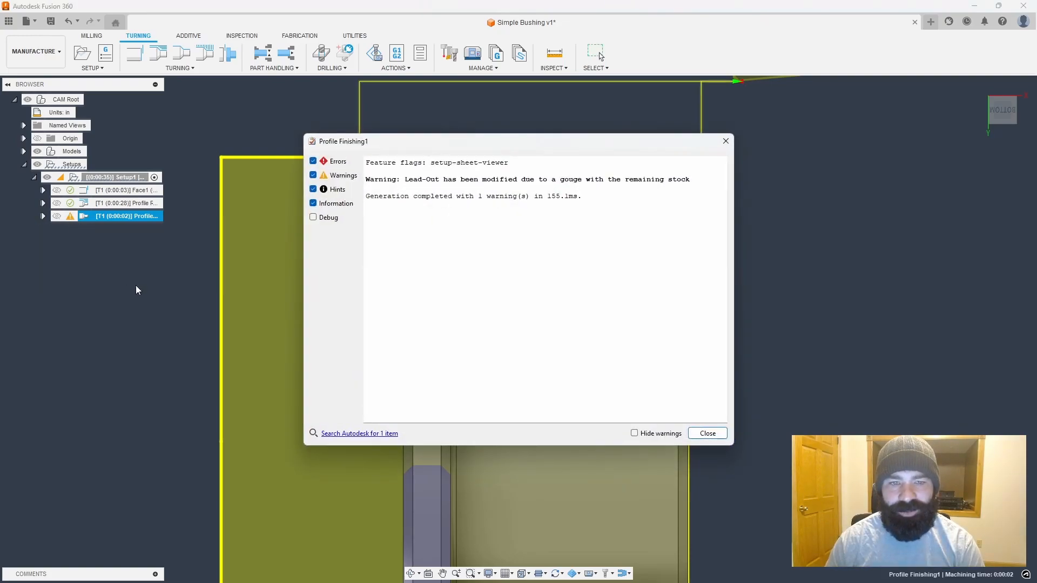
{"action": "left_click_drag", "start_coordinate": [409, 179], "coordinate": [694, 181]}
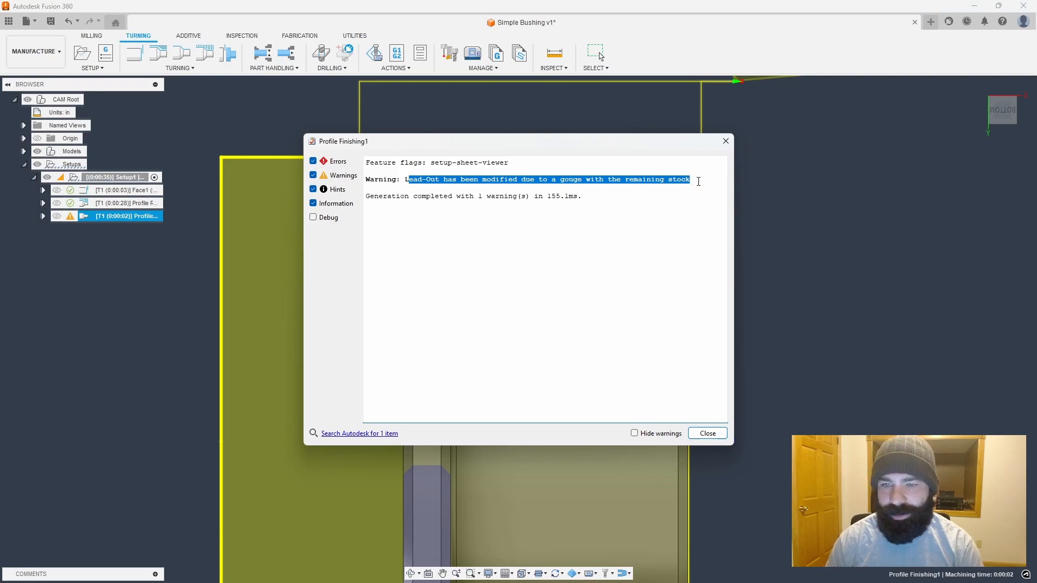
{"action": "left_click", "coordinate": [698, 182]}
{"action": "left_click", "coordinate": [725, 141]}
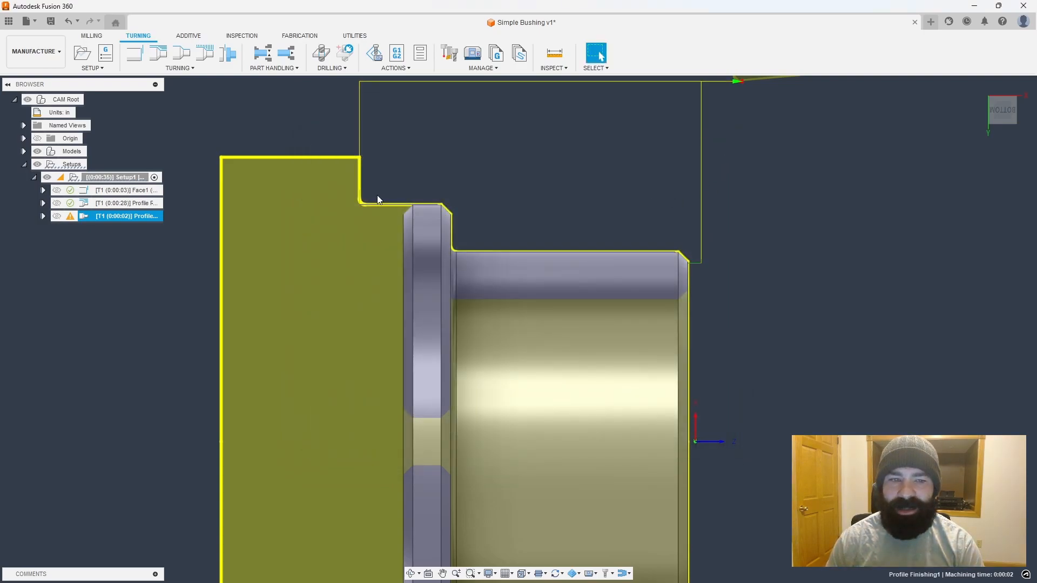
{"action": "scroll", "coordinate": [352, 211], "scroll_direction": "up", "scroll_amount": 5}
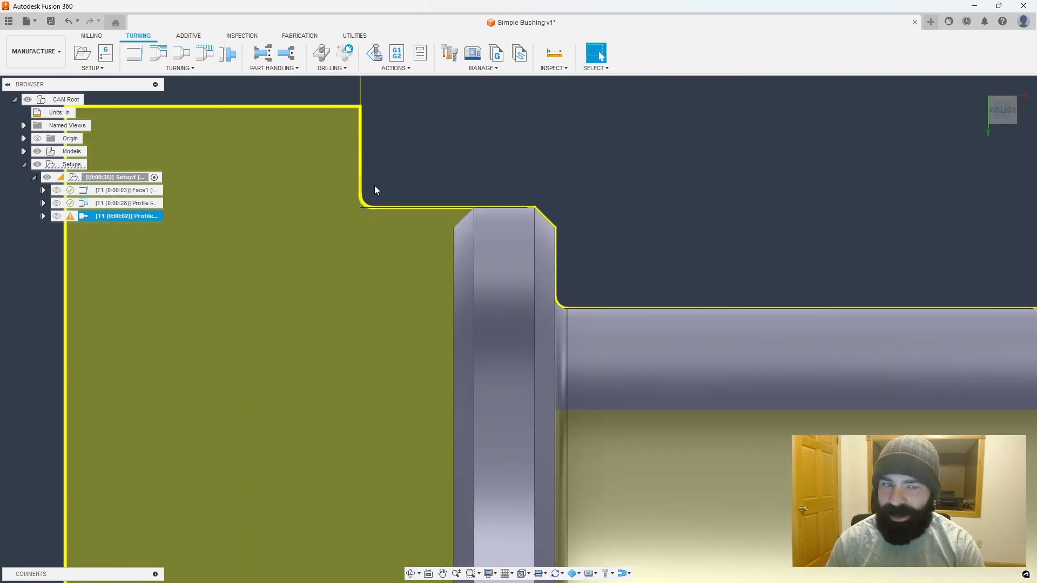
{"action": "scroll", "coordinate": [374, 189], "scroll_direction": "down", "scroll_amount": 2}
{"action": "scroll", "coordinate": [466, 274], "scroll_direction": "down", "scroll_amount": 4}
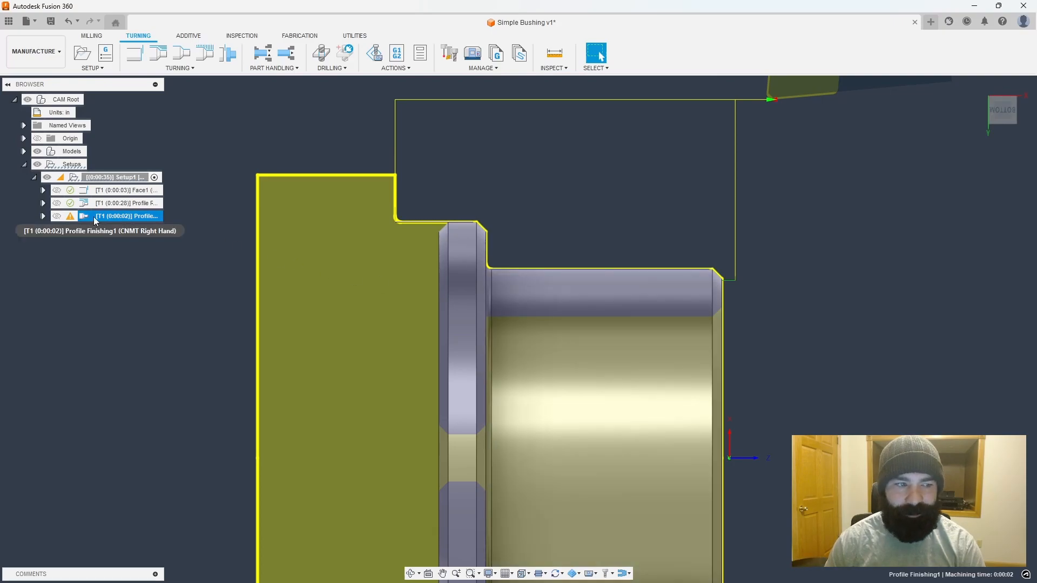
Step: Set the profile finishing operation's linear lead-in angle to 45 deg, same for lead-out, and compare its toolpath with the roughing passes
{"action": "double_click", "coordinate": [85, 215]}
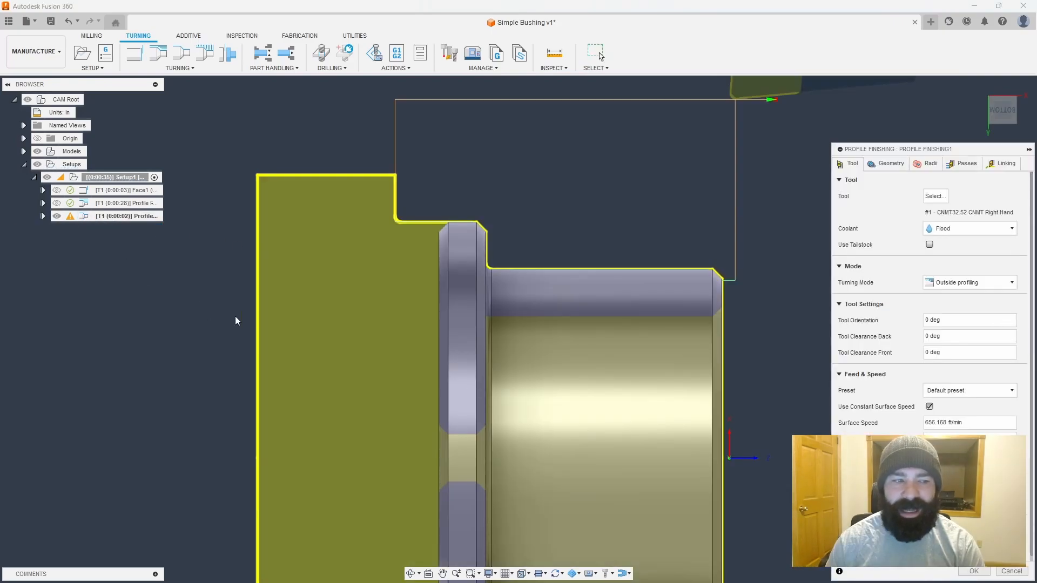
{"action": "left_click", "coordinate": [997, 164]}
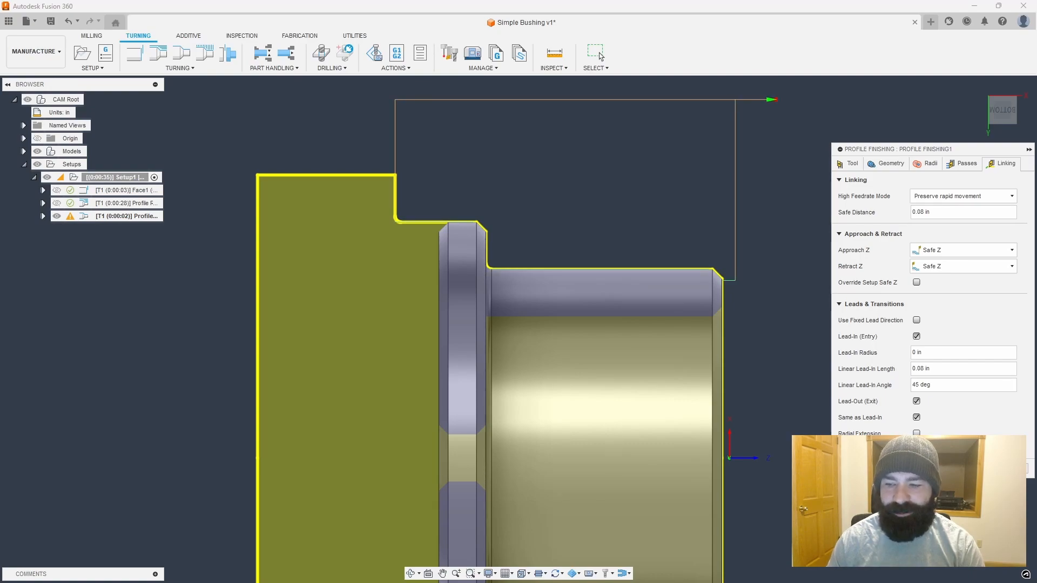
{"action": "key", "text": "Return"}
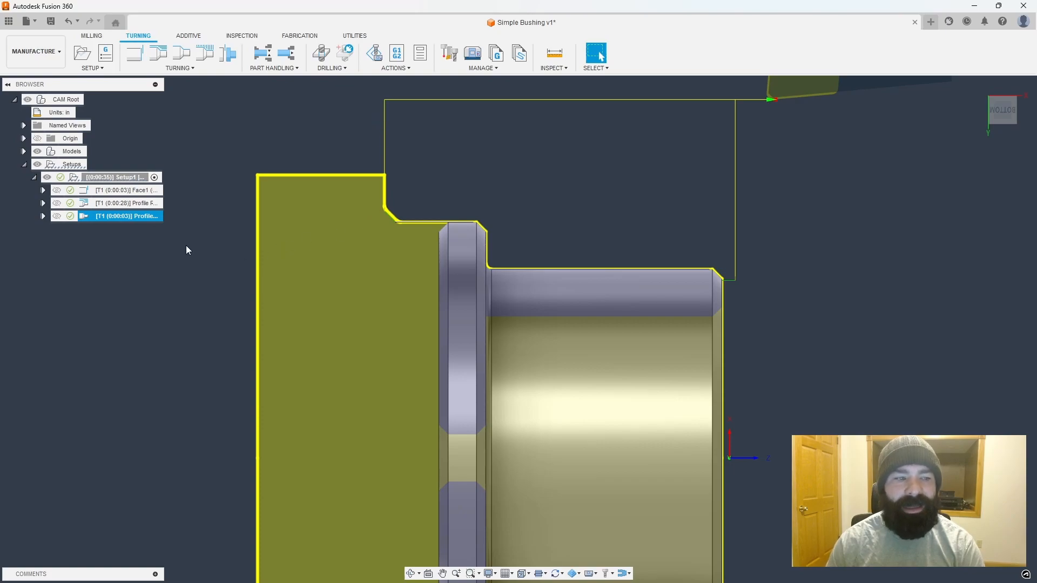
{"action": "left_click", "coordinate": [119, 203]}
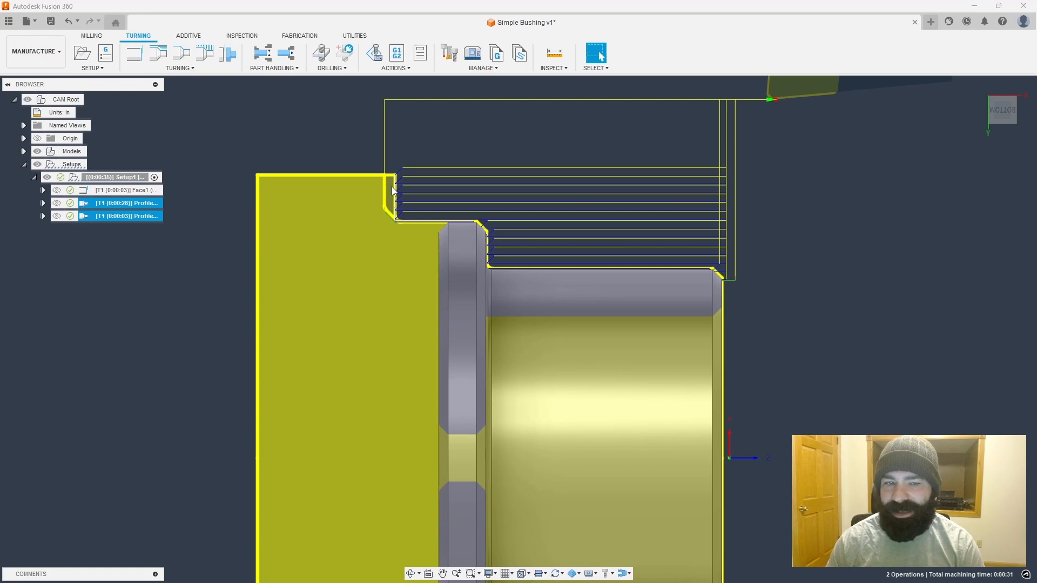
{"action": "left_click", "coordinate": [301, 138]}
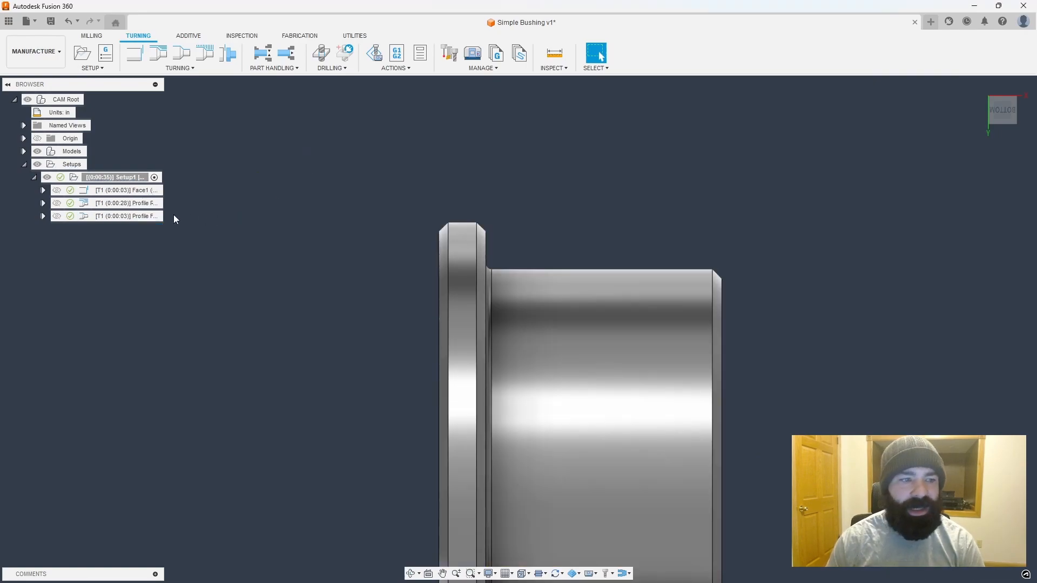
Step: Enable Radial Extension in the profile finishing operation's linking settings and regenerate its toolpath
{"action": "double_click", "coordinate": [86, 216]}
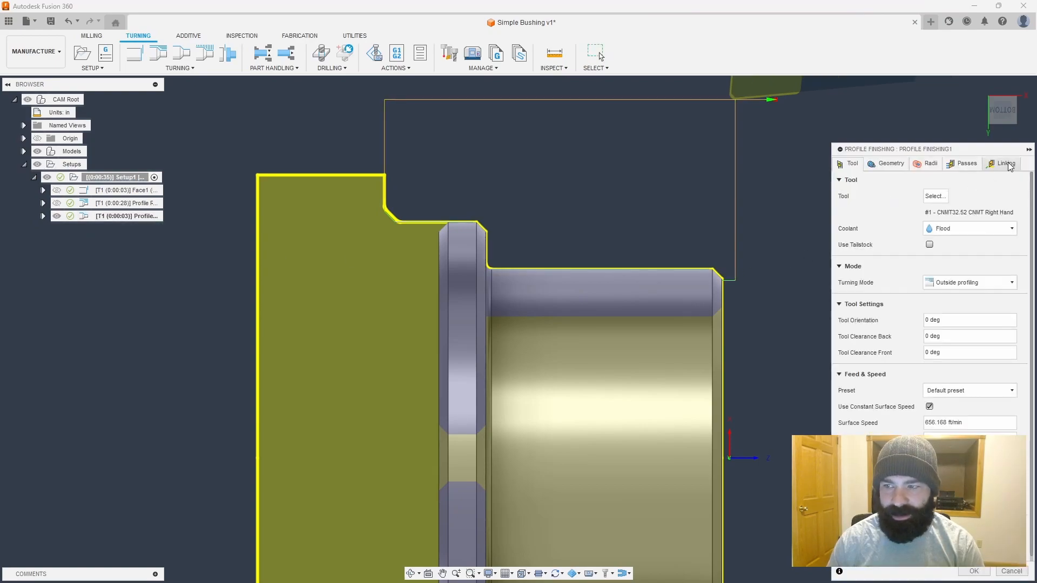
{"action": "left_click", "coordinate": [1007, 164]}
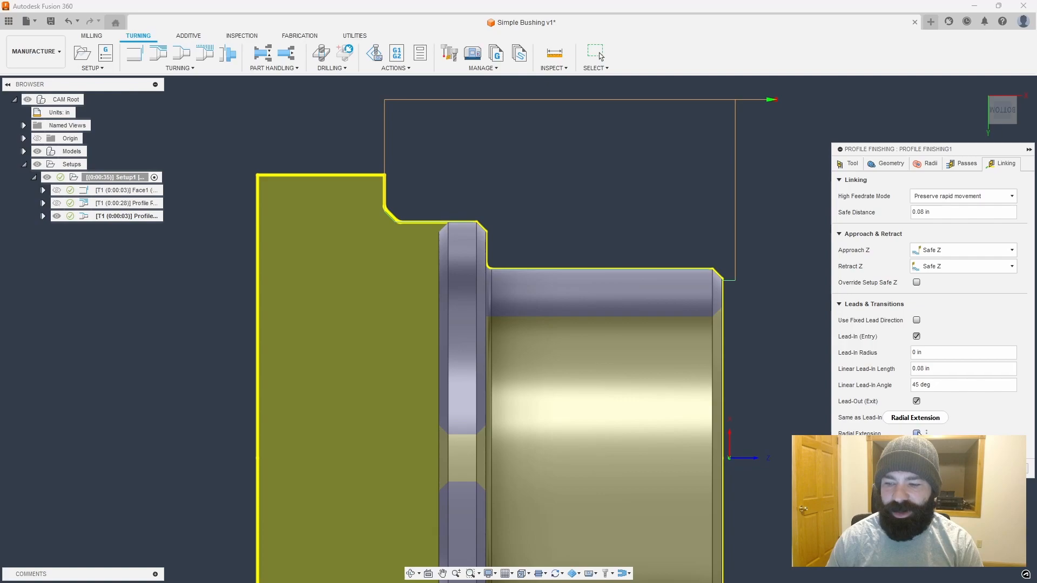
{"action": "mouse_move", "coordinate": [917, 433]}
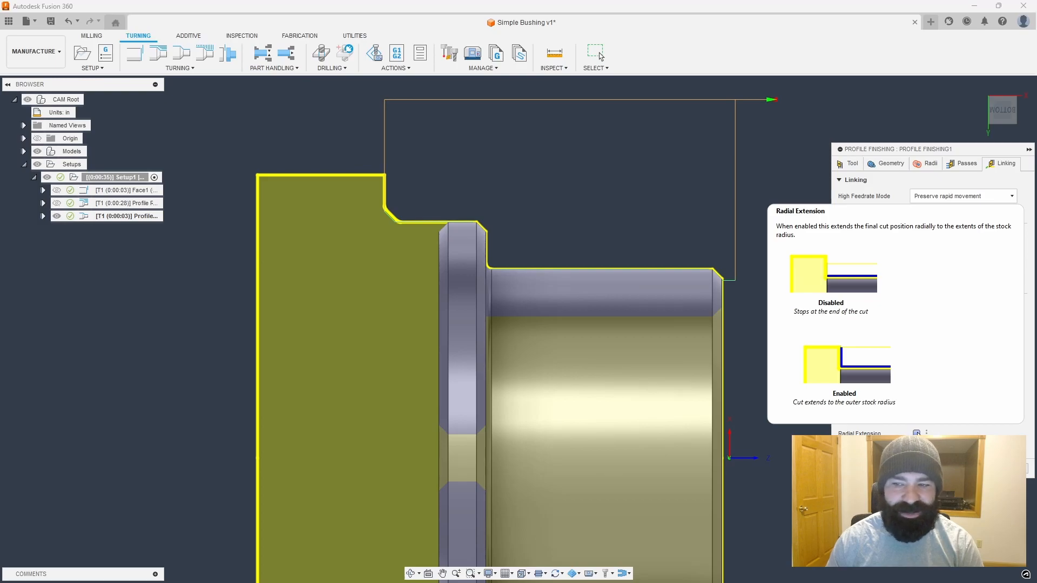
{"action": "left_click", "coordinate": [916, 433]}
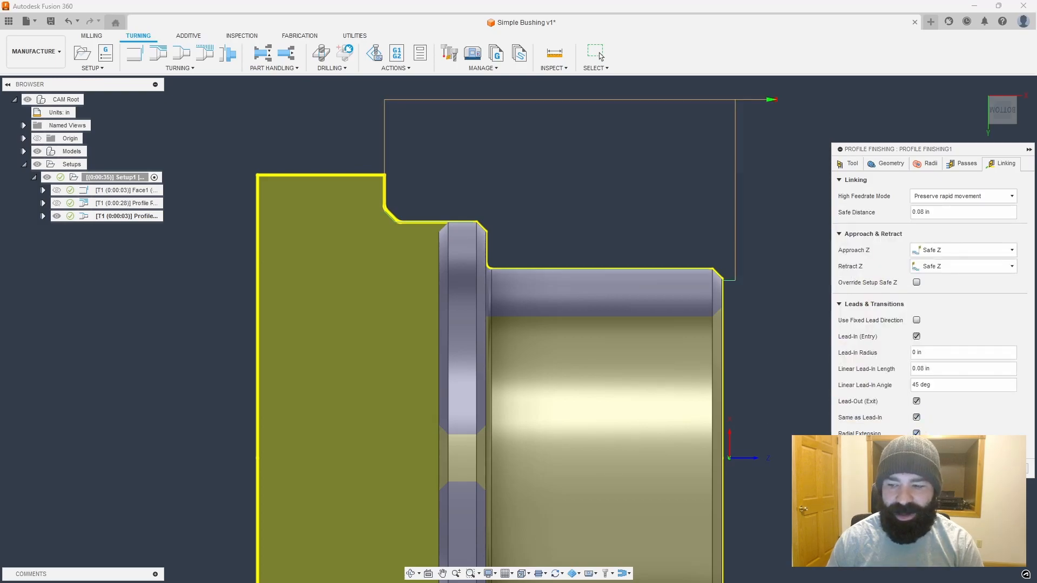
{"action": "left_click", "coordinate": [977, 469]}
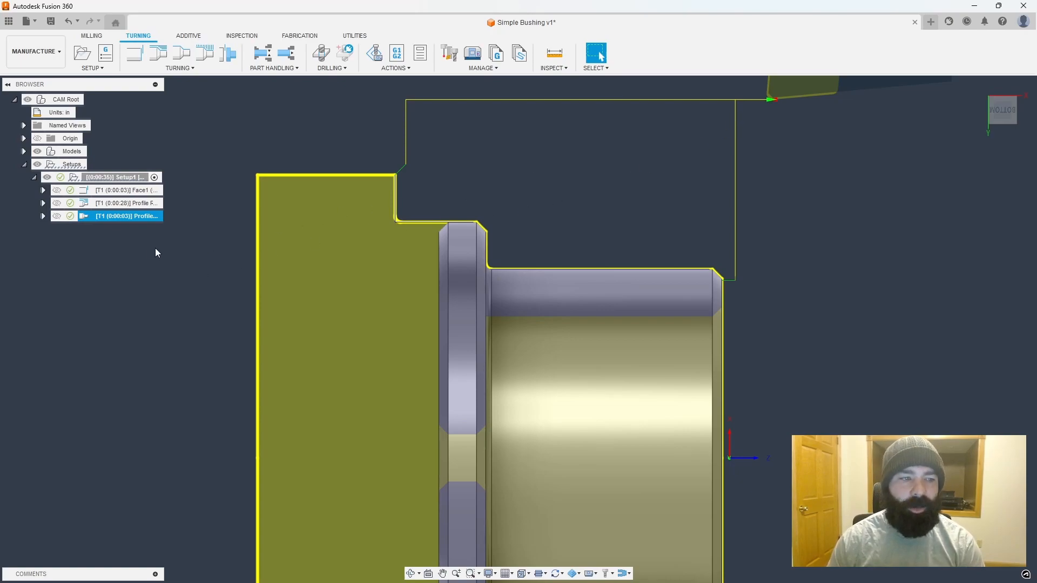
Step: Review the profile finishing operation's linking settings and examine the toolpath's exit up the stock shoulder behind the flange
{"action": "double_click", "coordinate": [84, 217]}
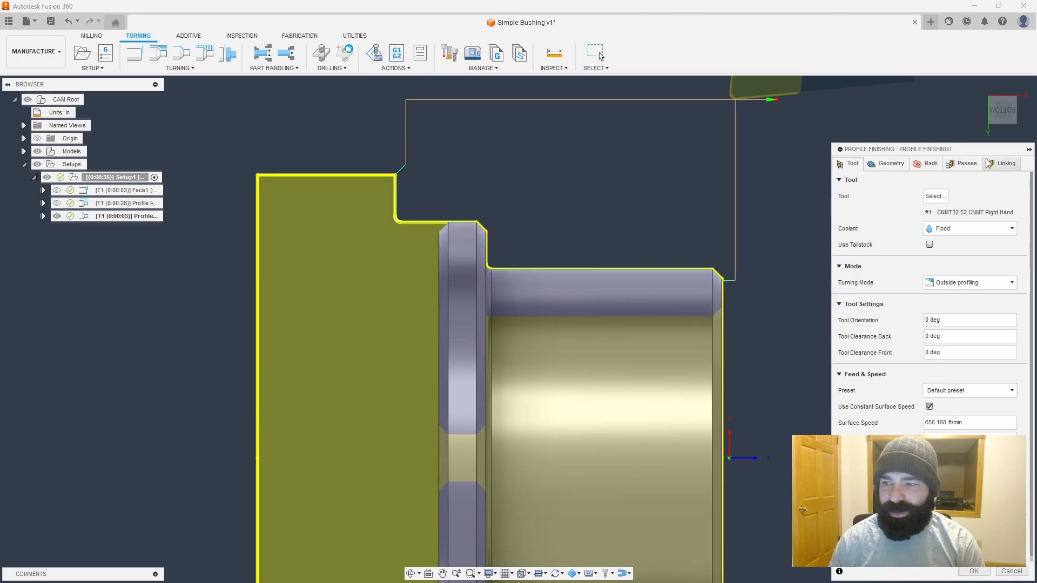
{"action": "left_click", "coordinate": [1003, 163]}
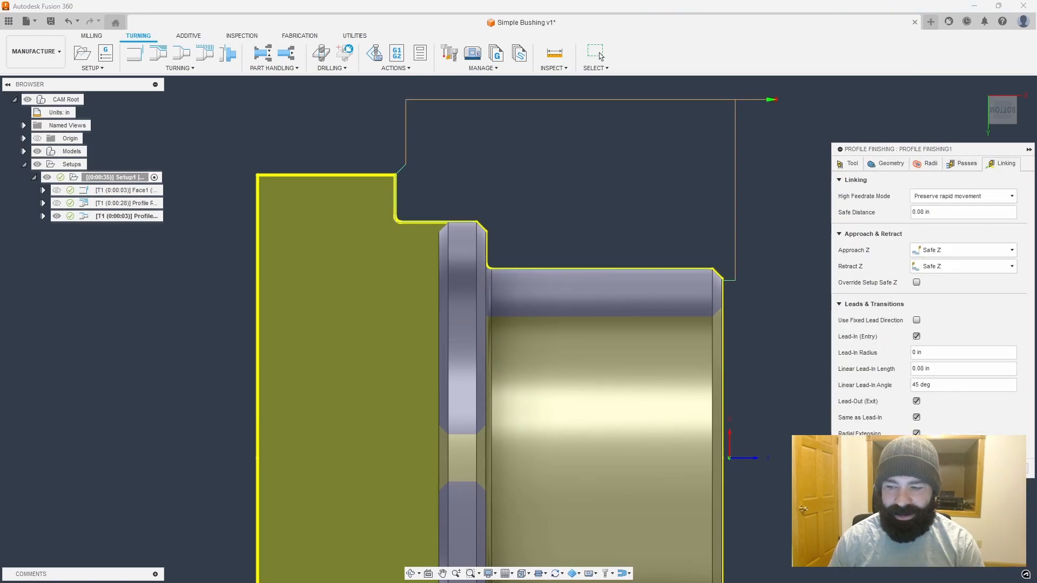
{"action": "left_click", "coordinate": [597, 54]}
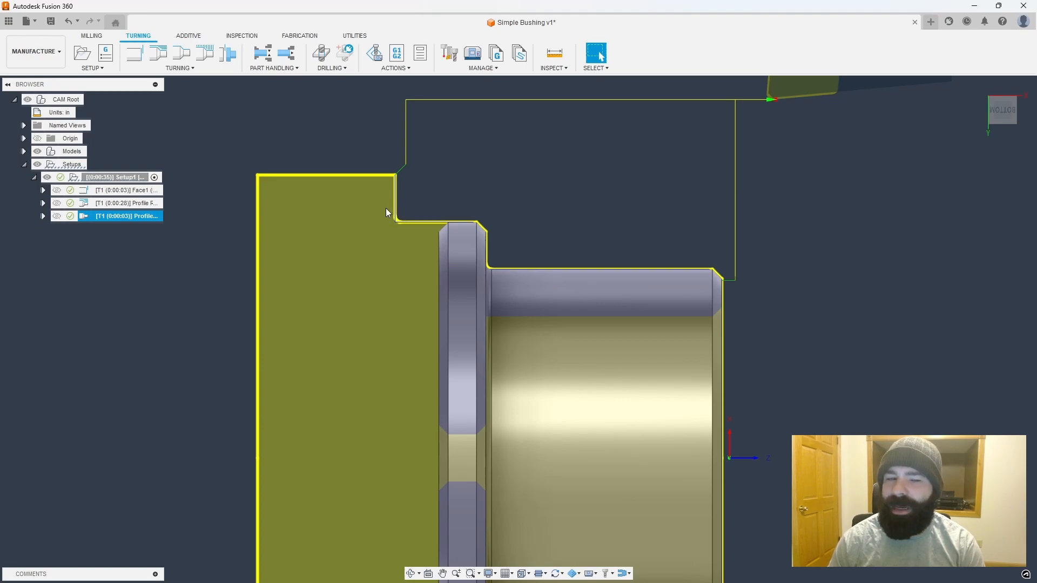
{"action": "scroll", "coordinate": [442, 218], "scroll_direction": "down", "scroll_amount": 1}
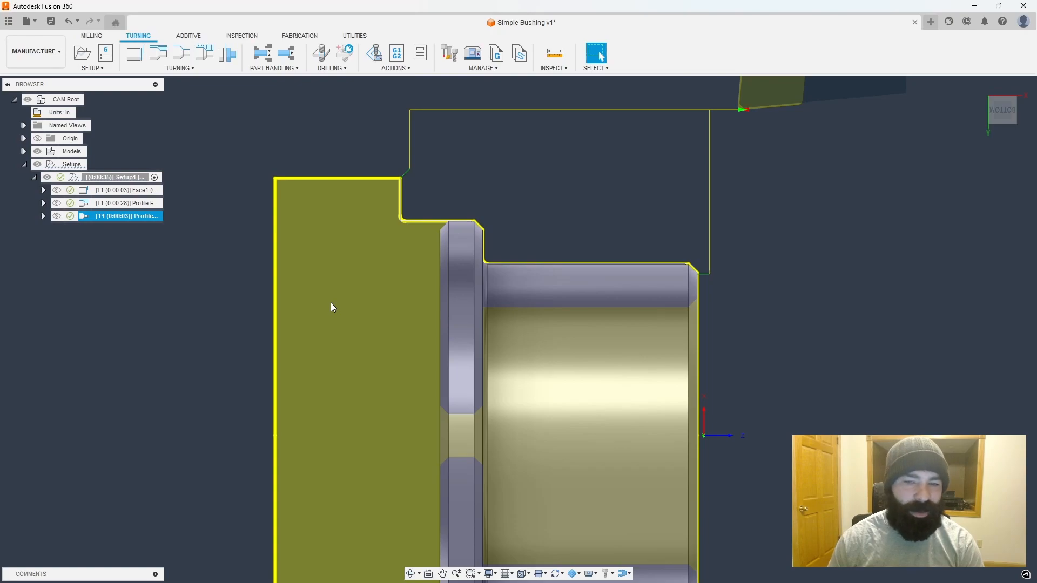
{"action": "scroll", "coordinate": [410, 262], "scroll_direction": "down", "scroll_amount": 3}
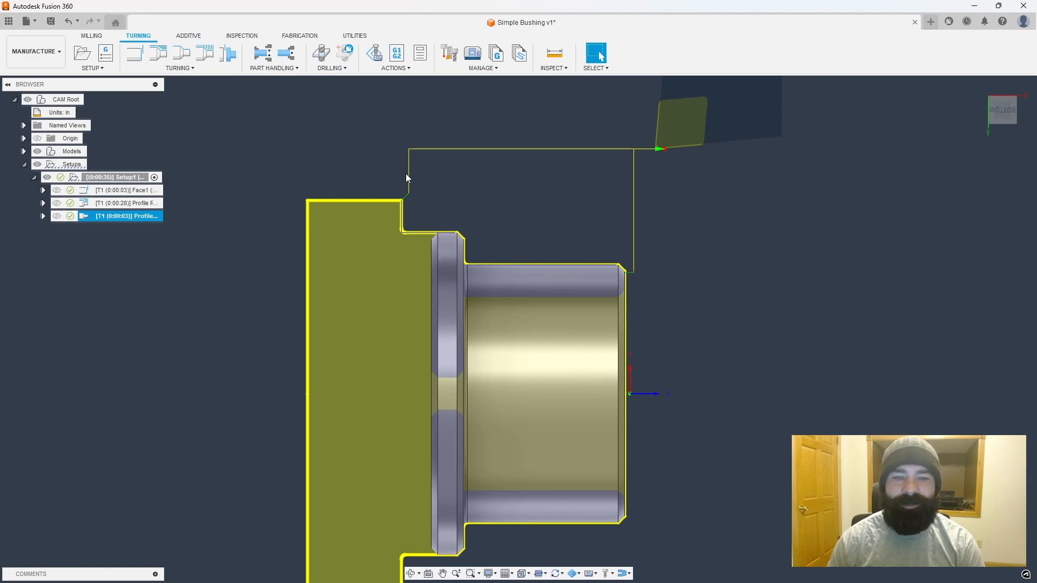
Step: Simulate the facing, profile roughing and profile finishing operations together and inspect the stock as it is cut
{"action": "left_click", "coordinate": [129, 190]}
{"action": "left_click", "coordinate": [134, 204], "text": "ctrl"}
{"action": "left_click", "coordinate": [128, 219], "text": "ctrl"}
{"action": "middle_click_drag", "start_coordinate": [373, 245], "coordinate": [440, 281], "text": "shift"}
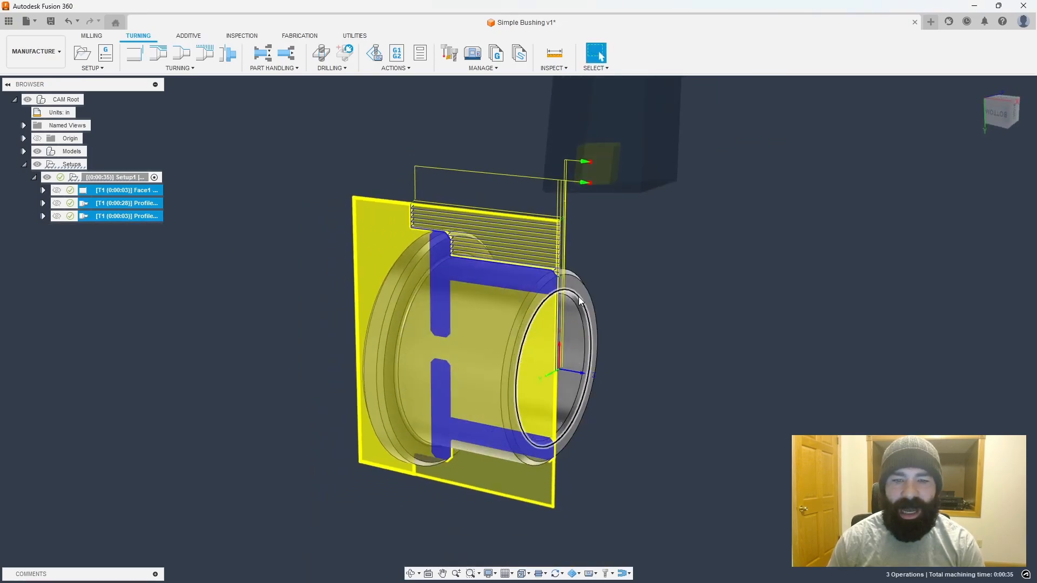
{"action": "left_click", "coordinate": [385, 56]}
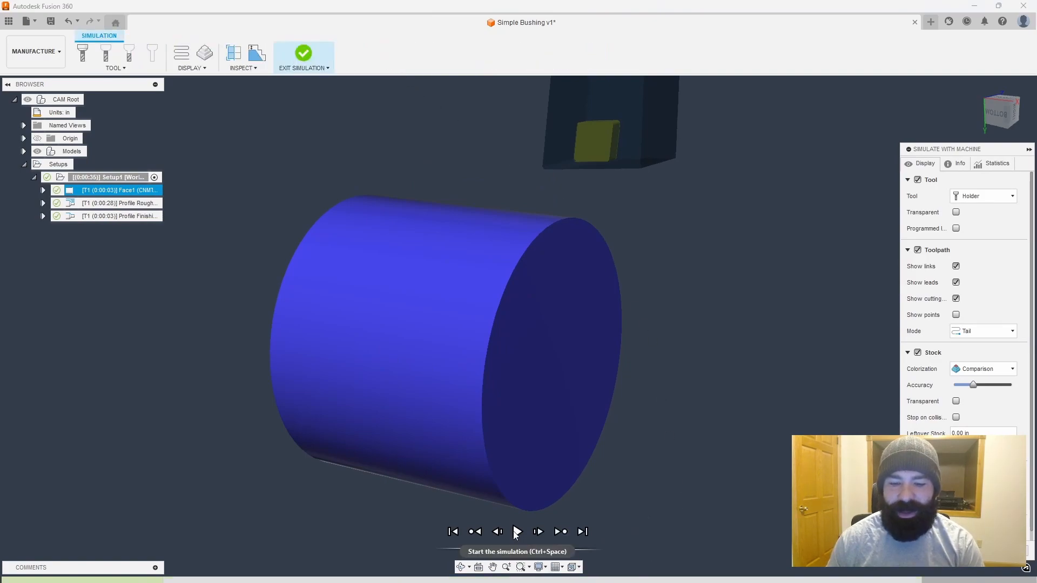
{"action": "left_click", "coordinate": [517, 532]}
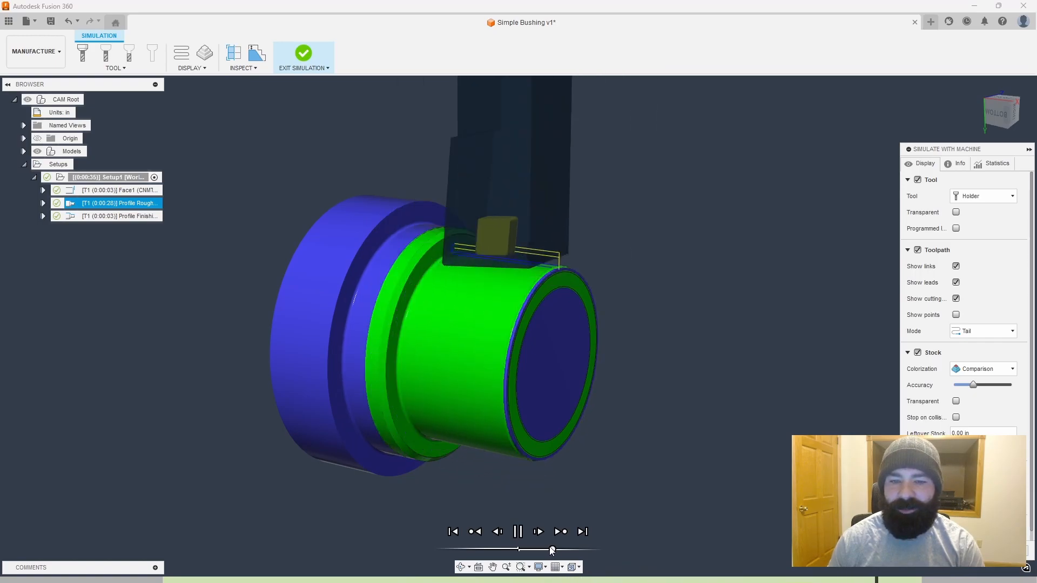
{"action": "mouse_move", "coordinate": [496, 459]}
{"action": "middle_mouse_down", "text": "shift"}
{"action": "mouse_move", "coordinate": [527, 446]}
{"action": "mouse_move", "coordinate": [507, 449]}
{"action": "middle_mouse_up", "text": "shift"}
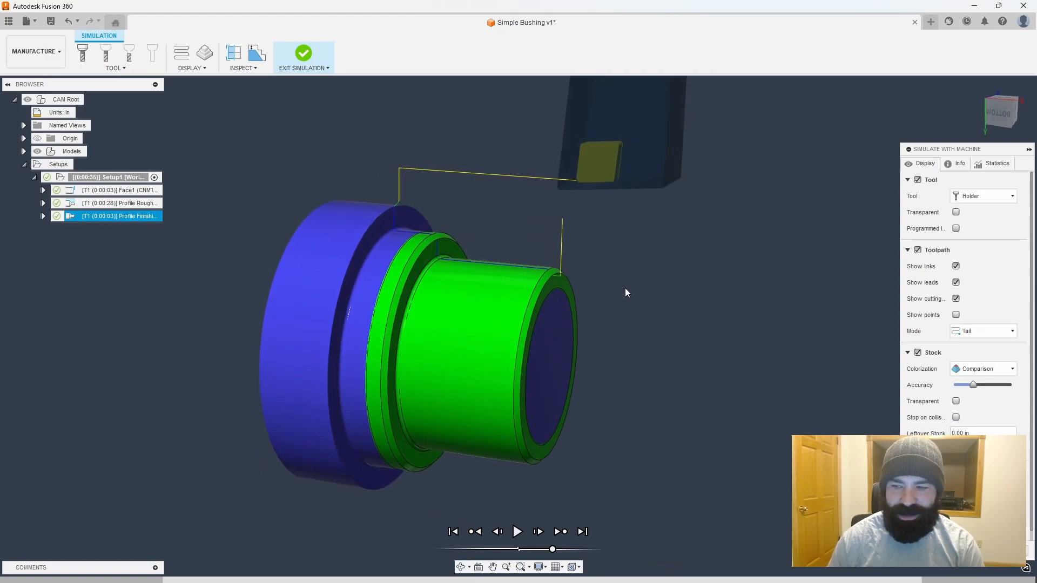
Step: Review the simulation's stock colorization options and toolpath display modes, keeping Comparison and Tail, and exit the simulation
{"action": "left_click", "coordinate": [973, 370]}
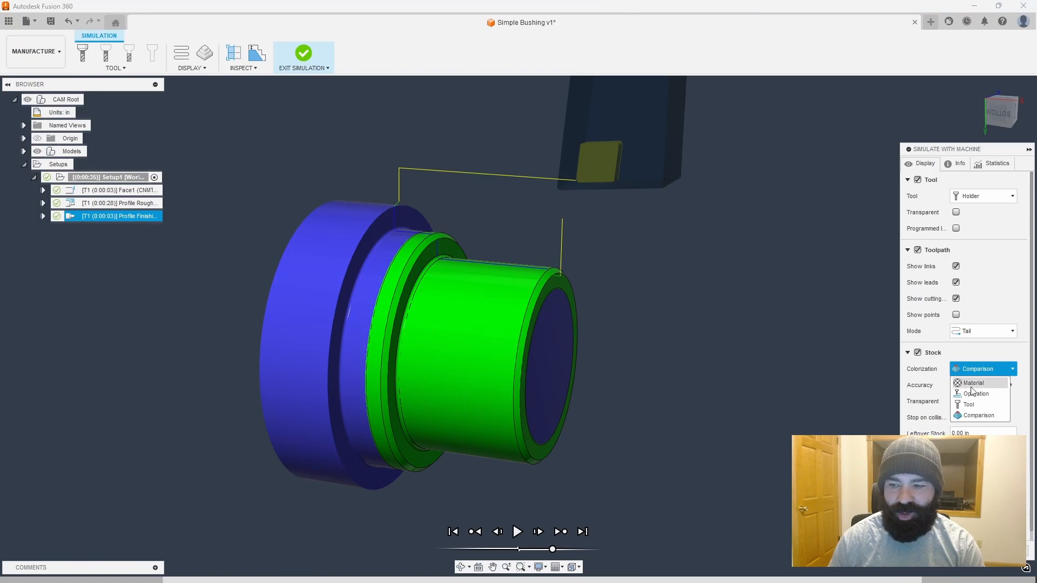
{"action": "left_click", "coordinate": [978, 415]}
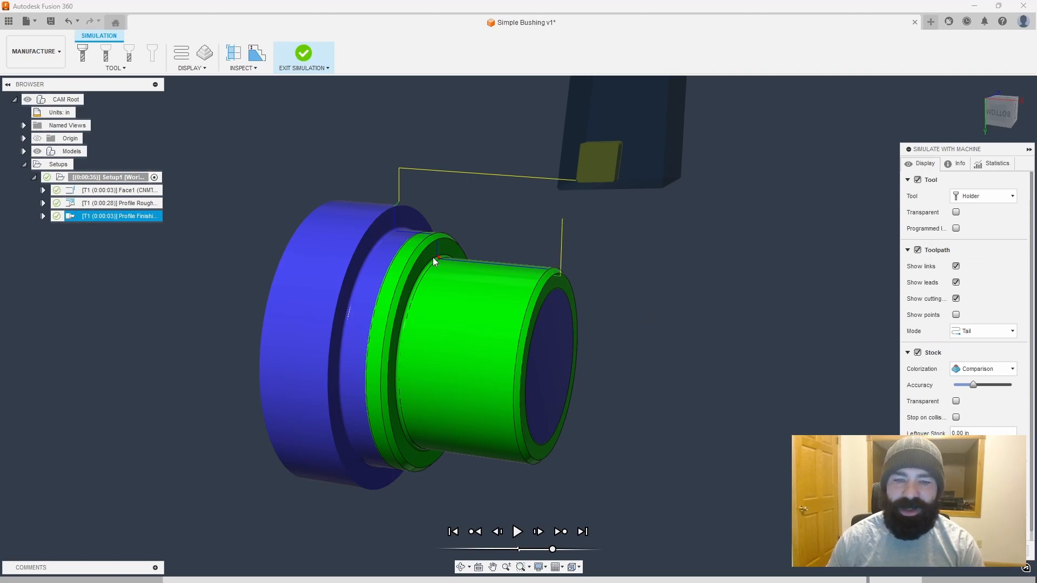
{"action": "left_click", "coordinate": [976, 332]}
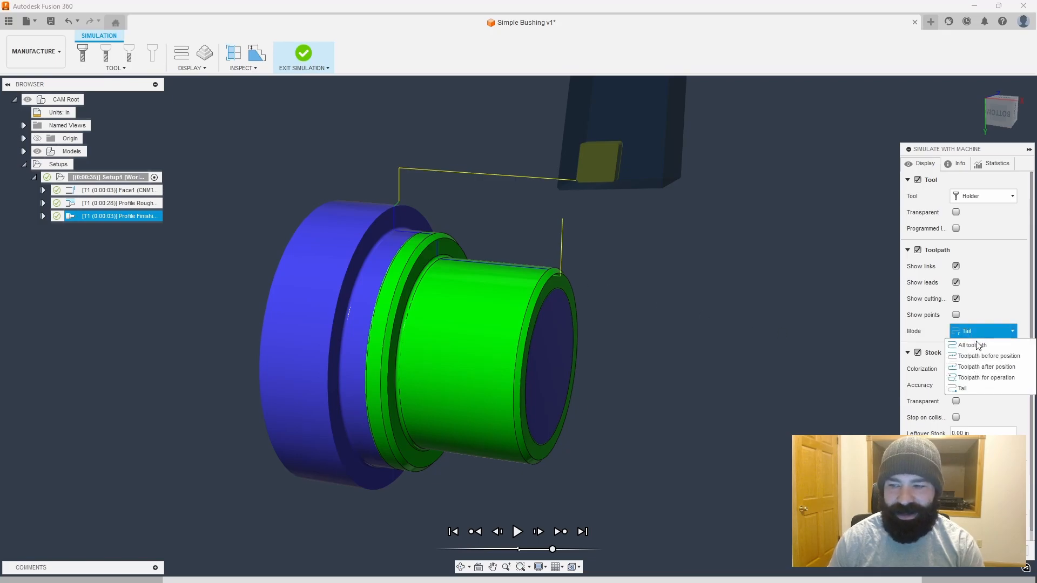
{"action": "left_click", "coordinate": [966, 388]}
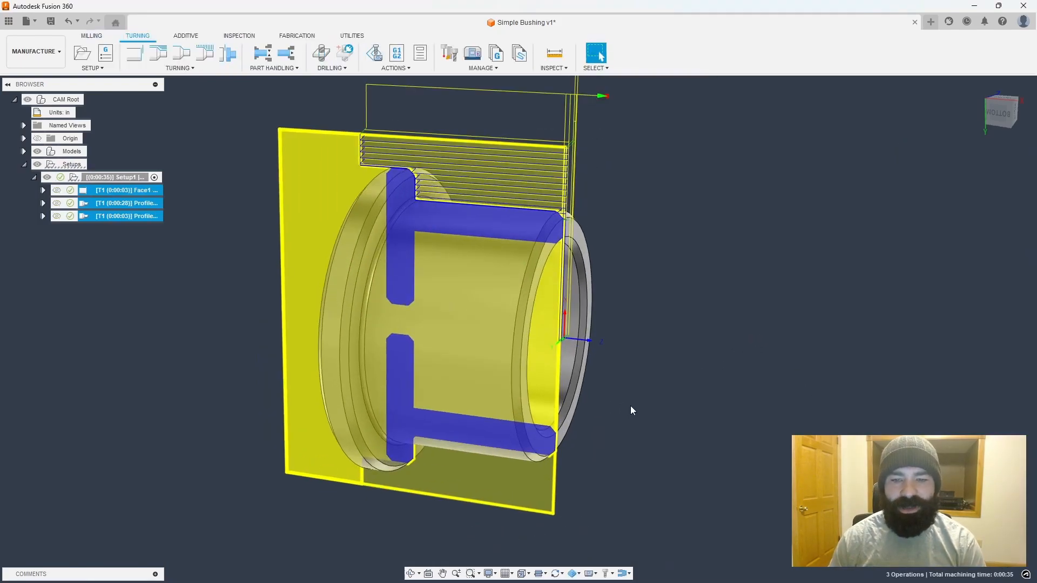
Step: Create a section analysis of the bushing on the XY plane at 0.00 in, flipped to expose the bore, and view it from the bottom
{"action": "left_click", "coordinate": [1003, 116]}
{"action": "left_click", "coordinate": [717, 307]}
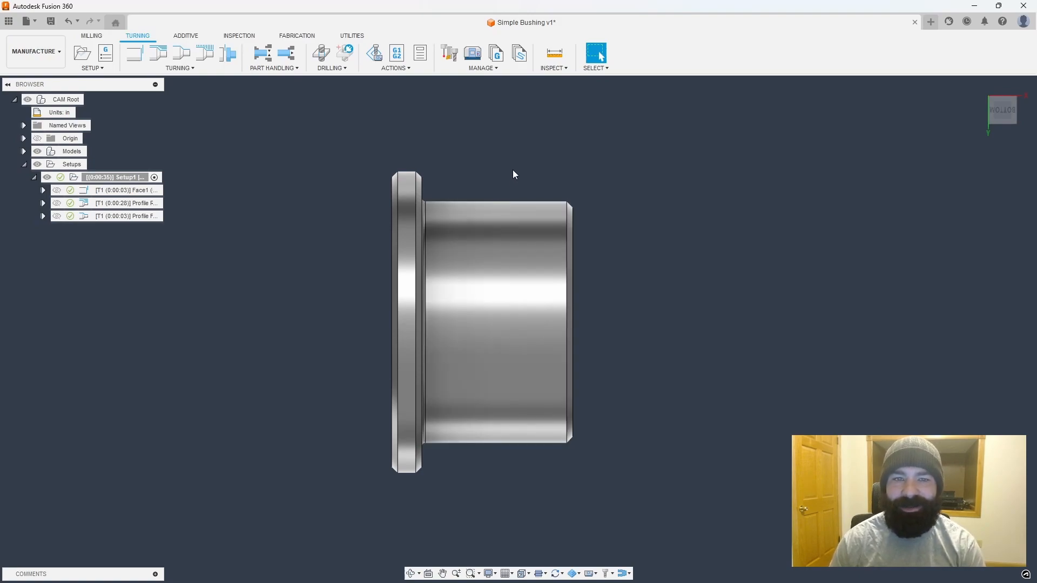
{"action": "left_click", "coordinate": [554, 70]}
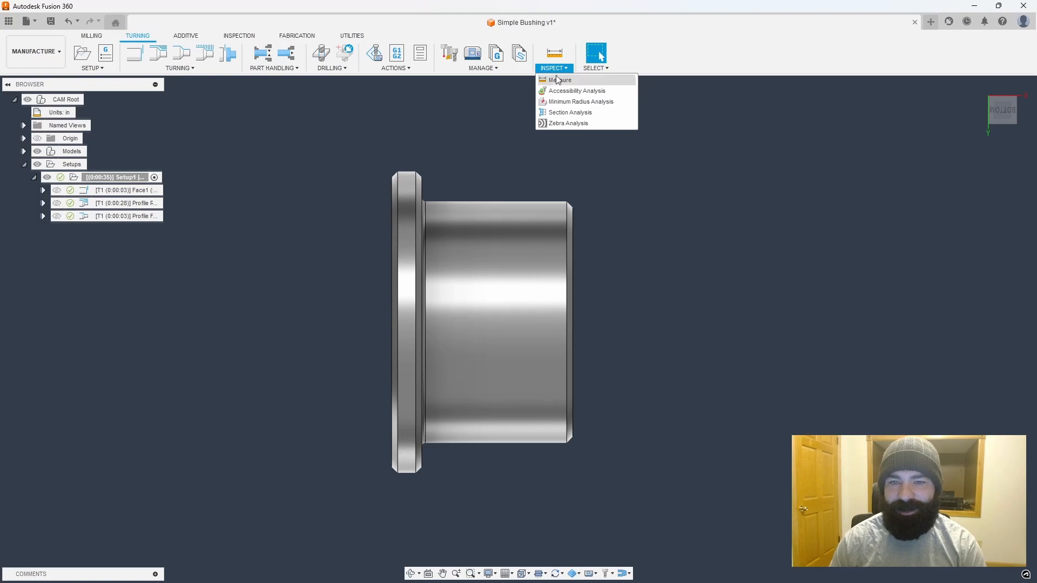
{"action": "left_click", "coordinate": [559, 110]}
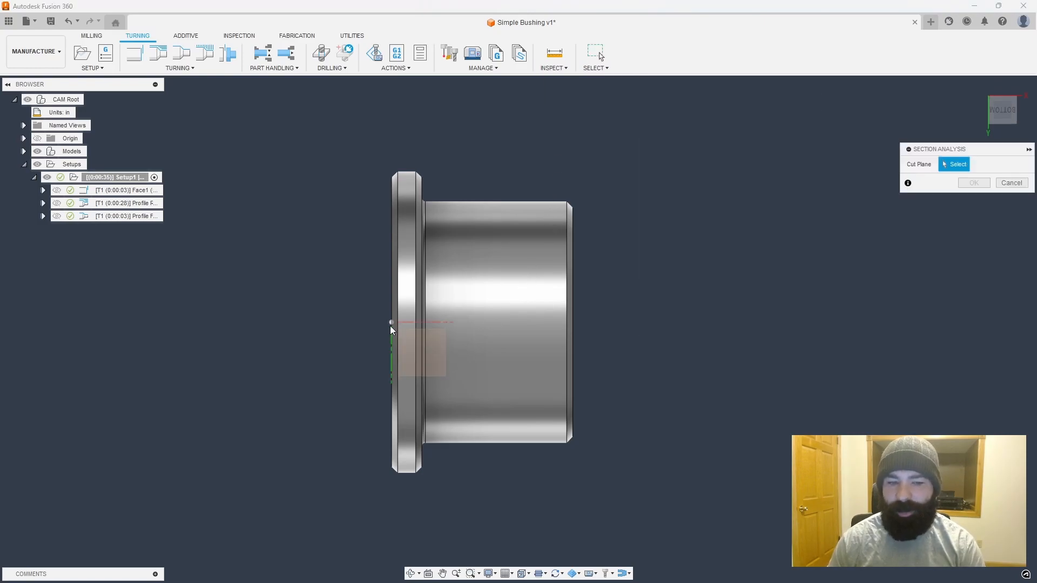
{"action": "mouse_move", "coordinate": [423, 352]}
{"action": "middle_mouse_down", "text": "shift"}
{"action": "mouse_move", "coordinate": [436, 346]}
{"action": "mouse_move", "coordinate": [410, 347]}
{"action": "mouse_move", "coordinate": [432, 368]}
{"action": "mouse_move", "coordinate": [464, 364]}
{"action": "mouse_move", "coordinate": [430, 368]}
{"action": "middle_mouse_up", "text": "shift"}
{"action": "left_click", "coordinate": [430, 368]}
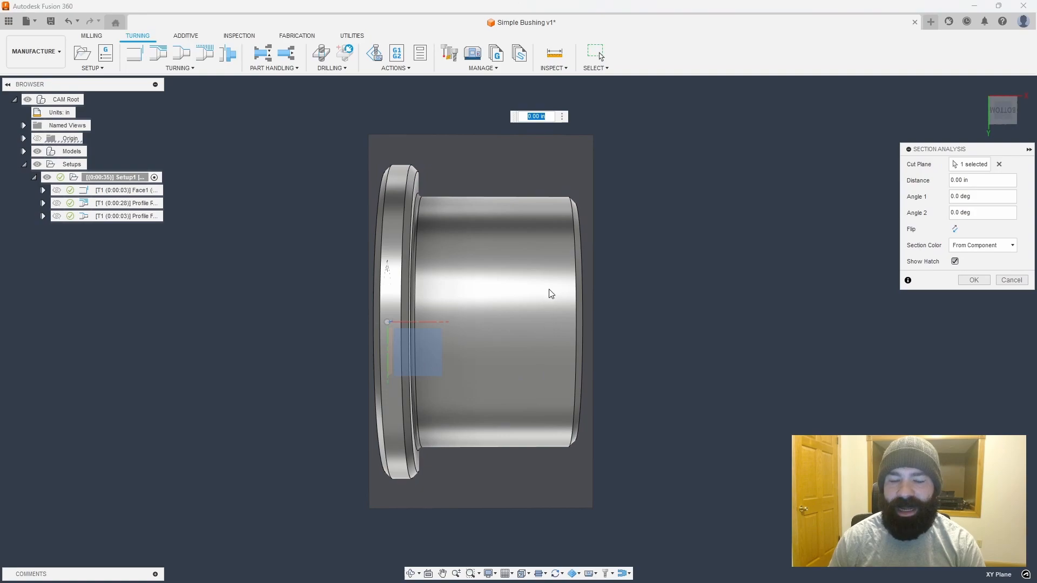
{"action": "middle_click_drag", "start_coordinate": [693, 285], "coordinate": [615, 303], "text": "shift"}
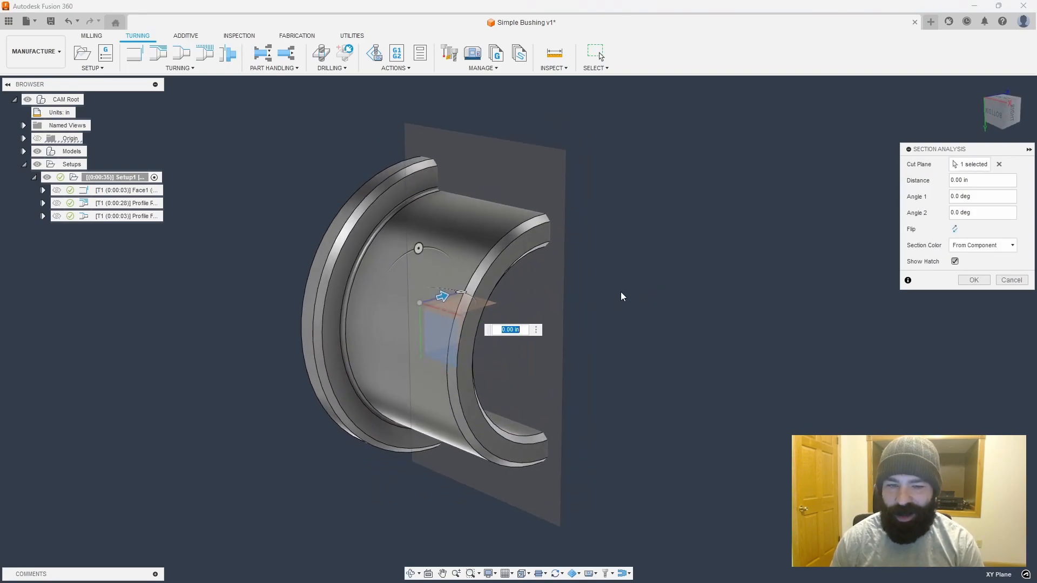
{"action": "left_click", "coordinate": [955, 229]}
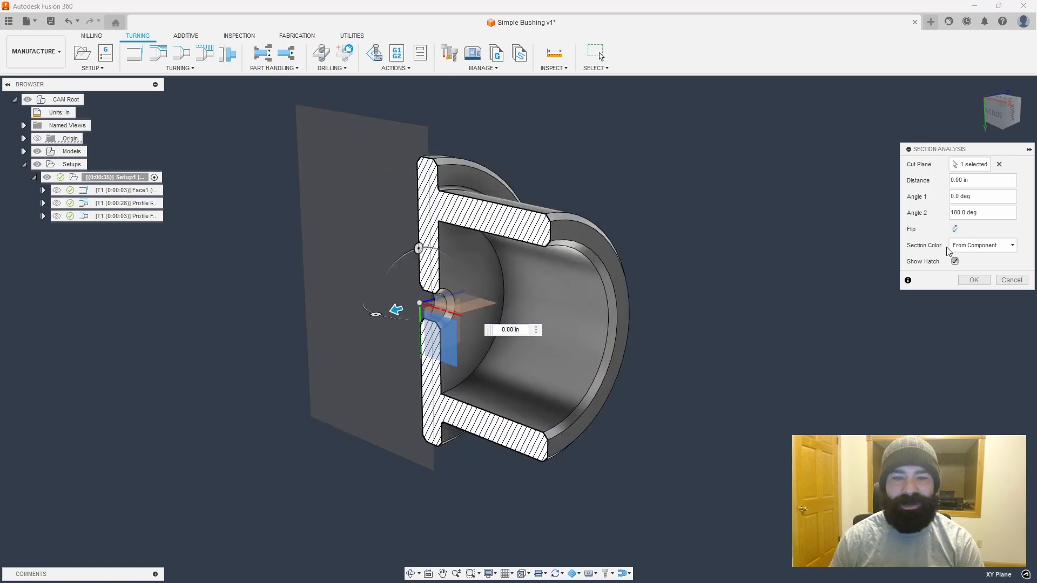
{"action": "left_click", "coordinate": [975, 280]}
{"action": "left_click", "coordinate": [993, 110]}
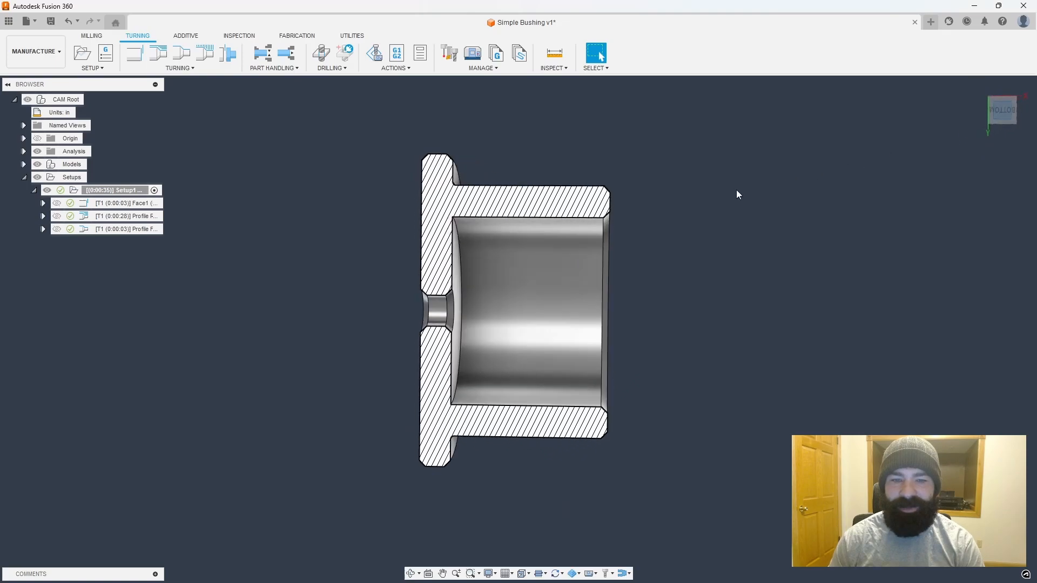
Step: Examine all three turning toolpaths over the sectioned bushing, and check the remaining stock for profile finishing alone
{"action": "left_click", "coordinate": [128, 204]}
{"action": "left_click", "coordinate": [131, 217], "text": "shift"}
{"action": "left_click", "coordinate": [129, 229], "text": "shift"}
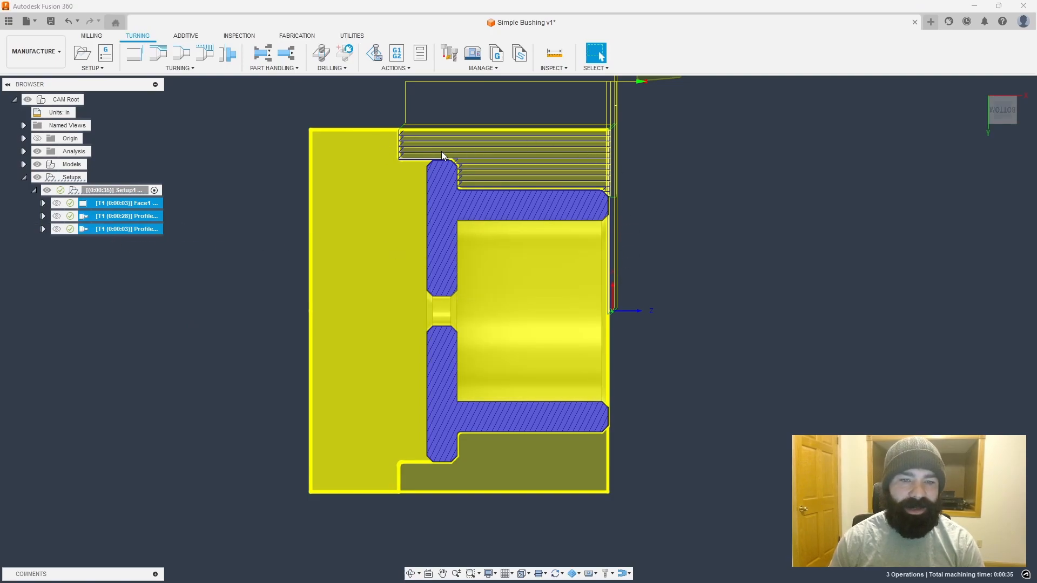
{"action": "left_click", "coordinate": [205, 227]}
{"action": "left_click", "coordinate": [117, 229]}
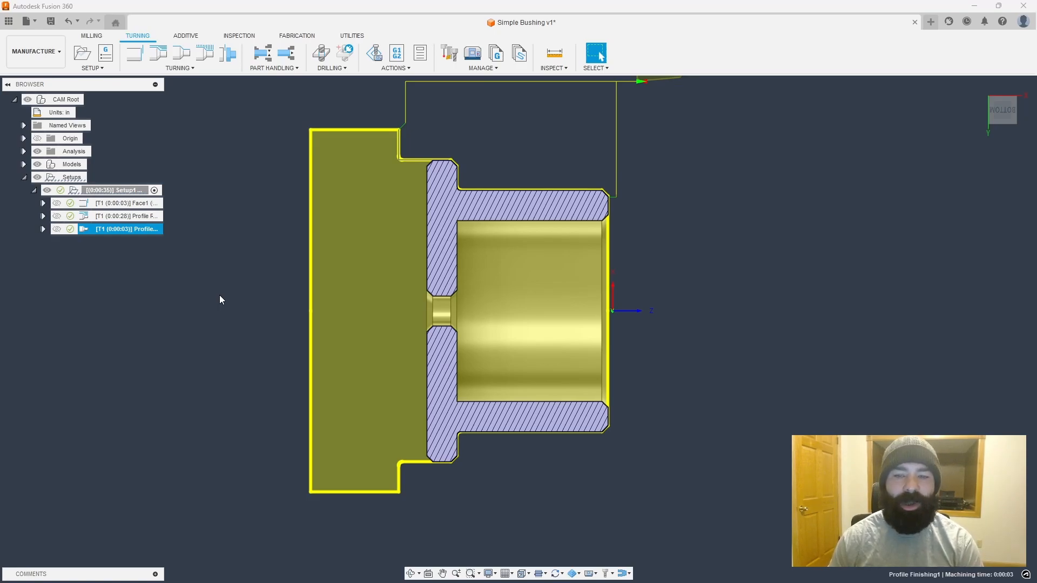
{"action": "left_click", "coordinate": [222, 257]}
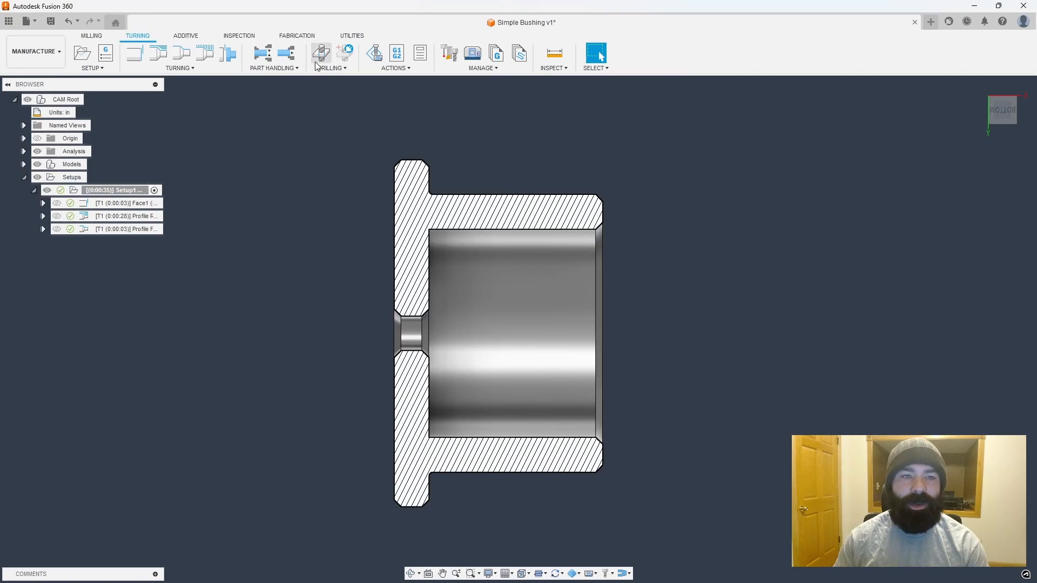
Step: Start a drilling operation with the 3/8" 90° spot drill from the document's tools, using the Aluminum - Drilling preset
{"action": "left_click", "coordinate": [321, 54]}
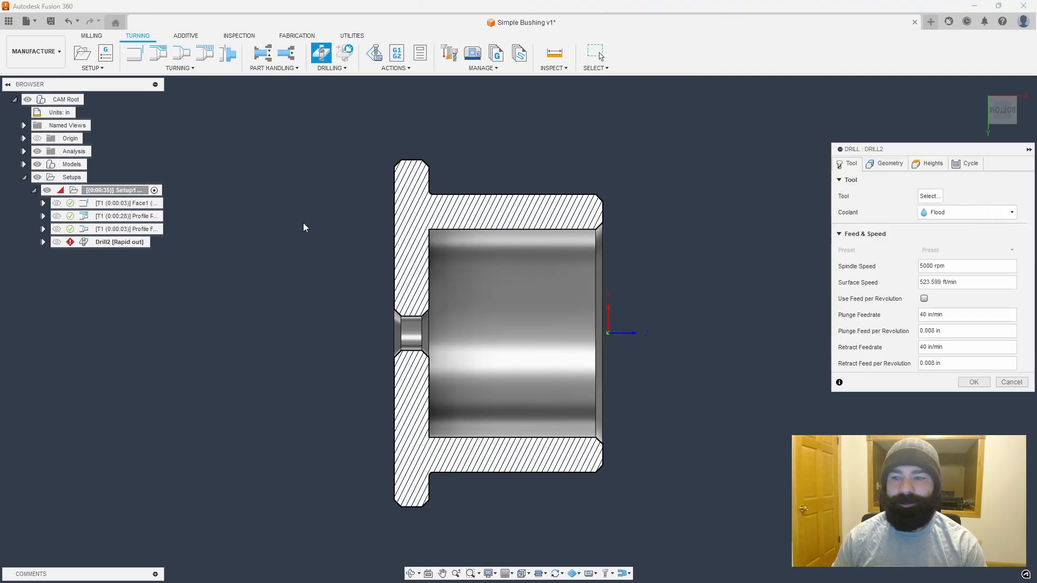
{"action": "left_click", "coordinate": [929, 196]}
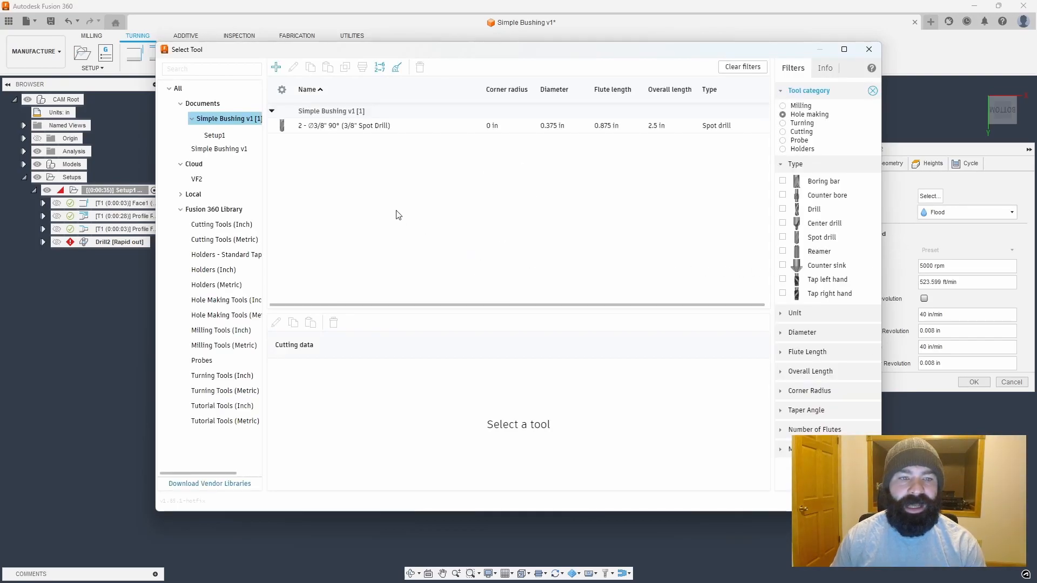
{"action": "left_click", "coordinate": [311, 128]}
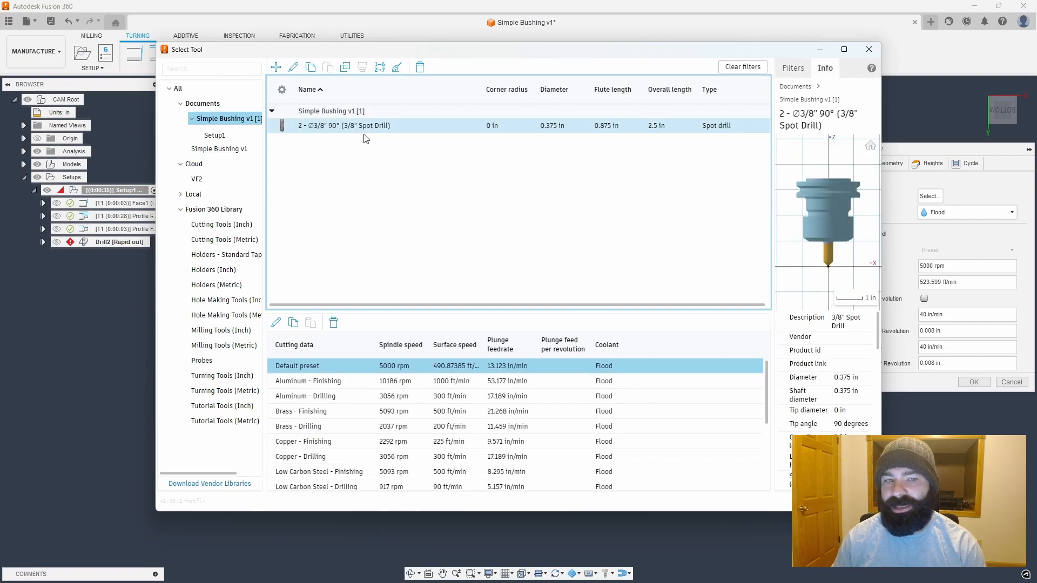
{"action": "left_click", "coordinate": [327, 400]}
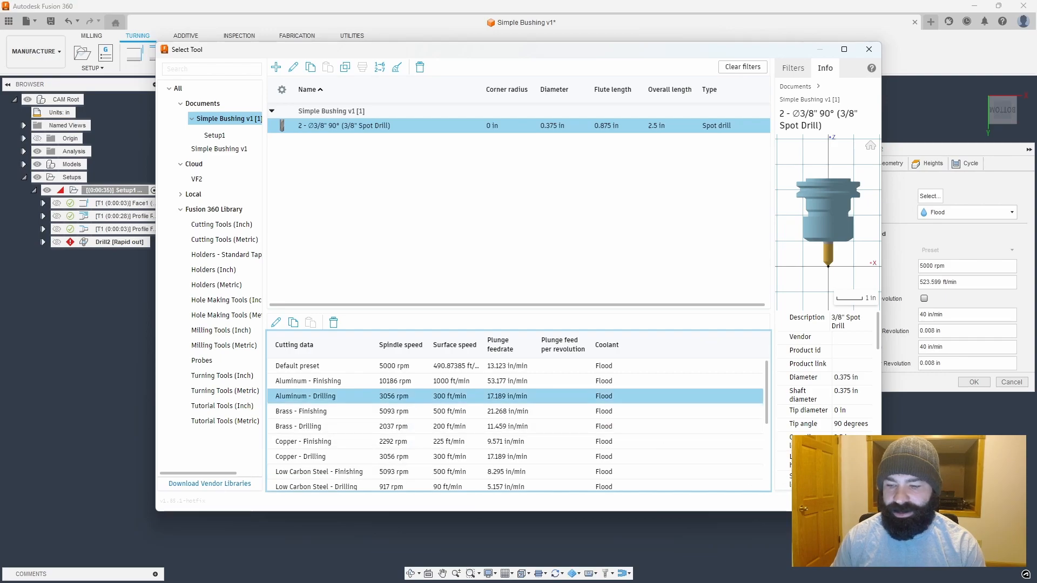
{"action": "left_click", "coordinate": [783, 503]}
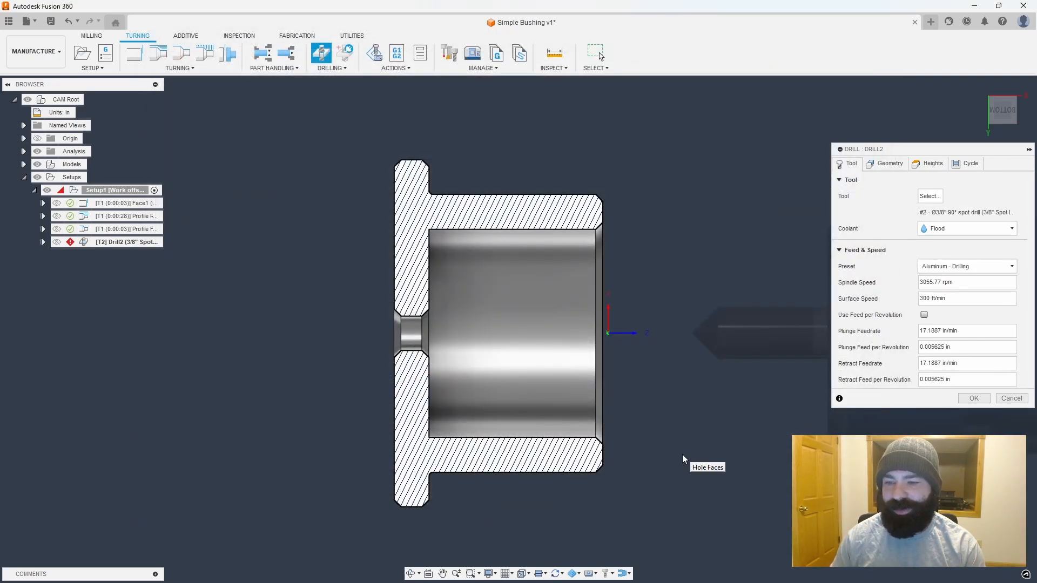
Step: Assign the large bore's cylindrical face as the hole geometry for the spot drill and check it in the bottom view
{"action": "left_click", "coordinate": [884, 165]}
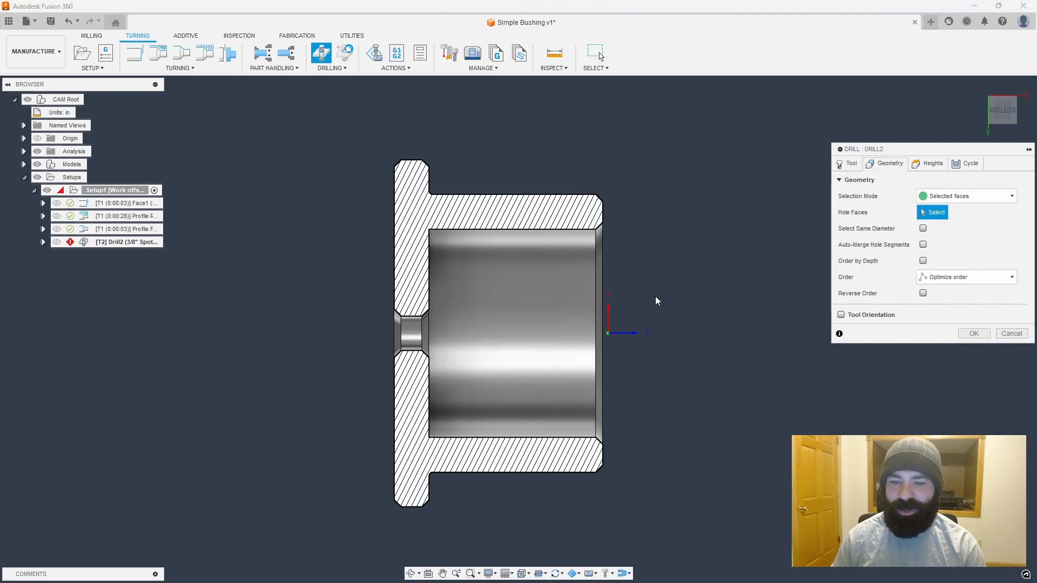
{"action": "left_click", "coordinate": [582, 329]}
{"action": "middle_click_drag", "start_coordinate": [582, 327], "coordinate": [630, 373], "text": "shift"}
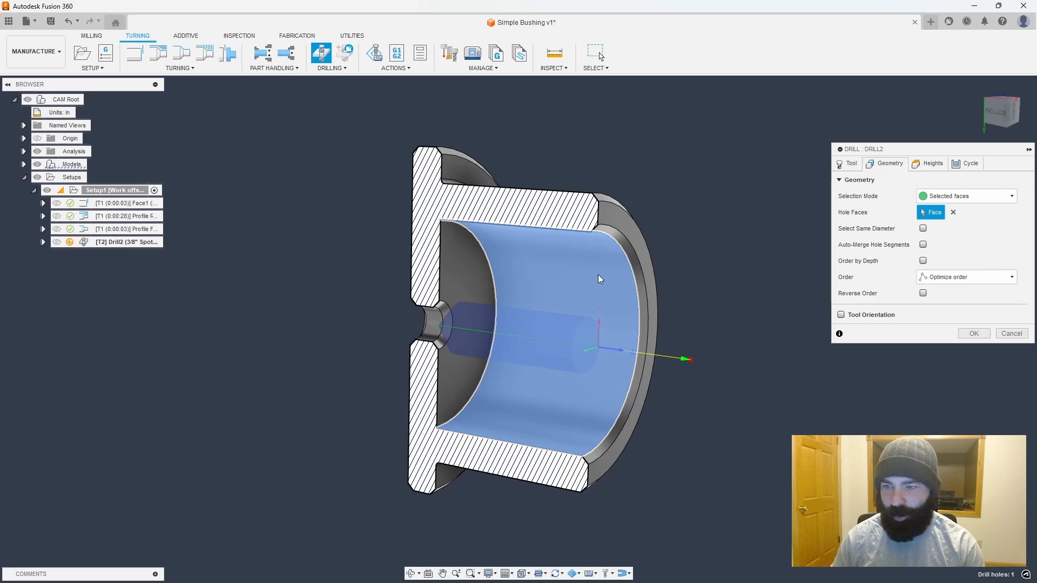
{"action": "left_click", "coordinate": [992, 116]}
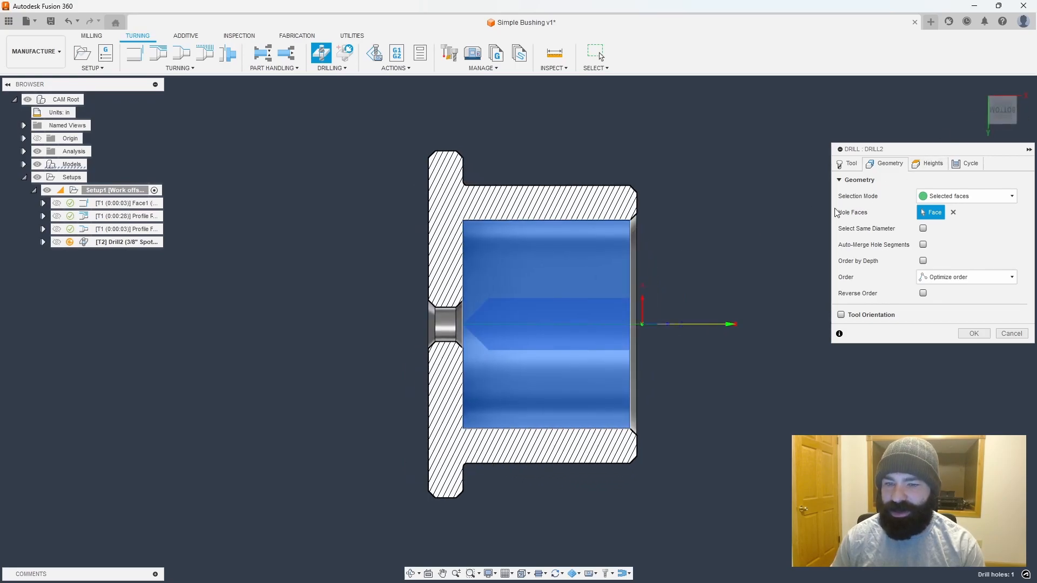
Step: Reference both the bottom height and the top height of the spot drilling to Model top
{"action": "left_click", "coordinate": [925, 166]}
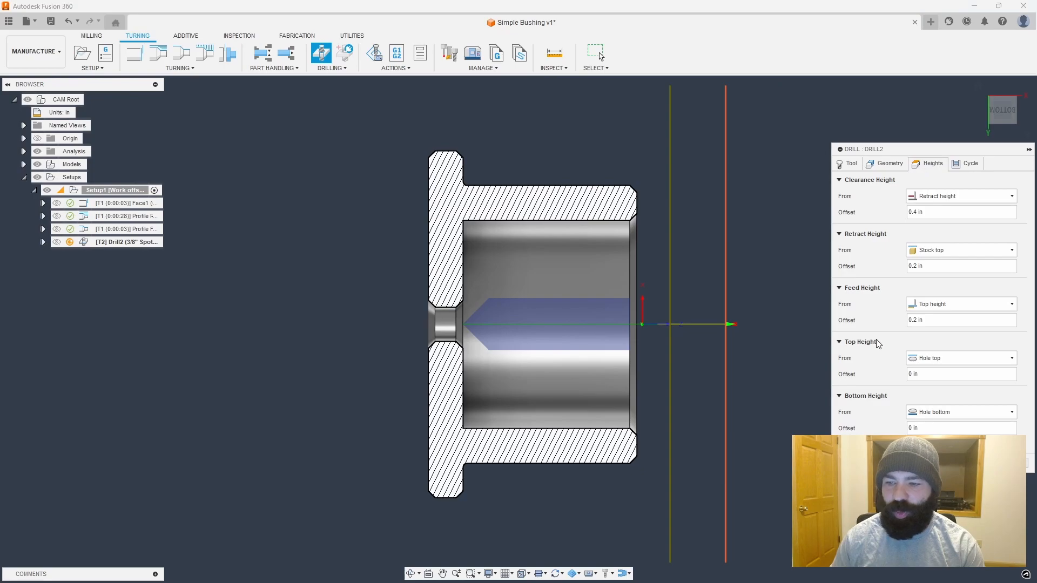
{"action": "scroll", "coordinate": [621, 324], "scroll_direction": "up", "scroll_amount": 2}
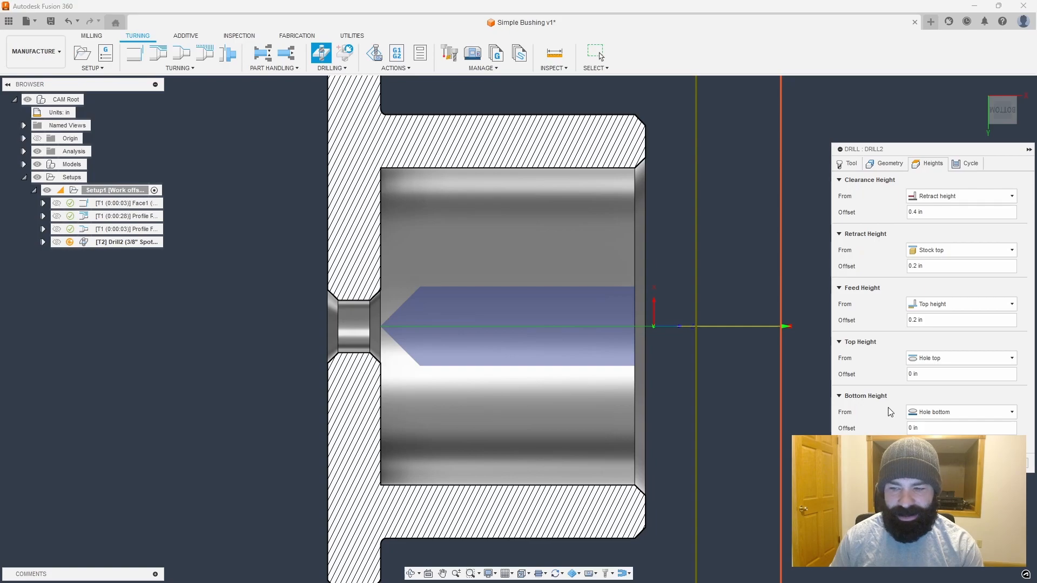
{"action": "left_click", "coordinate": [916, 414]}
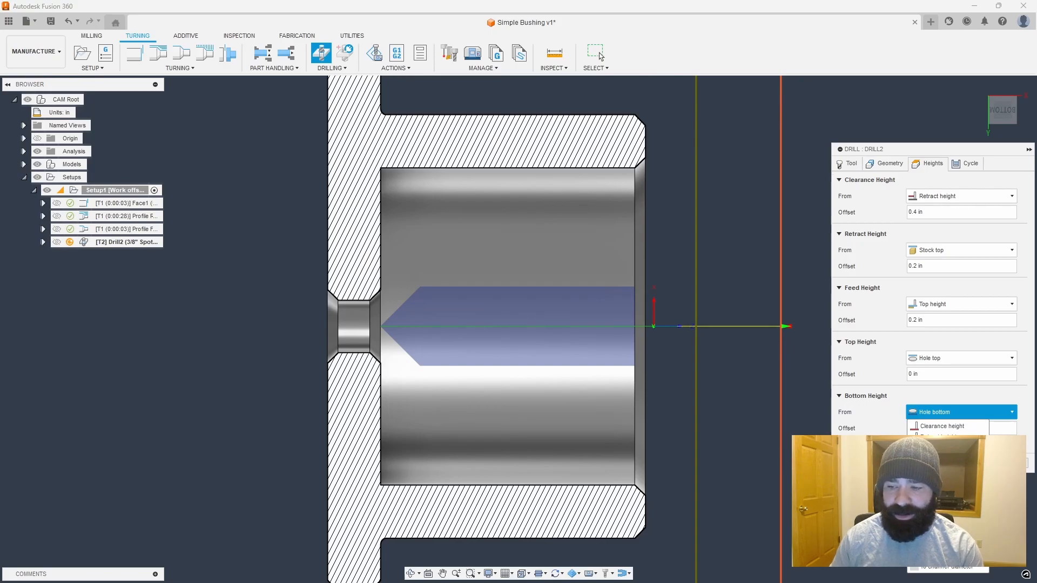
{"action": "left_click", "coordinate": [932, 466]}
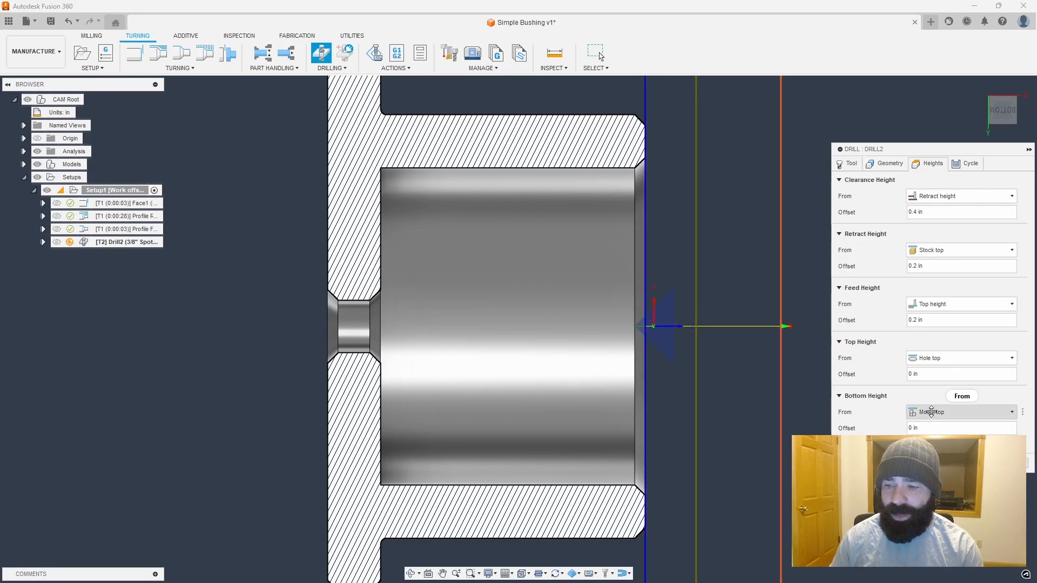
{"action": "left_click", "coordinate": [927, 359]}
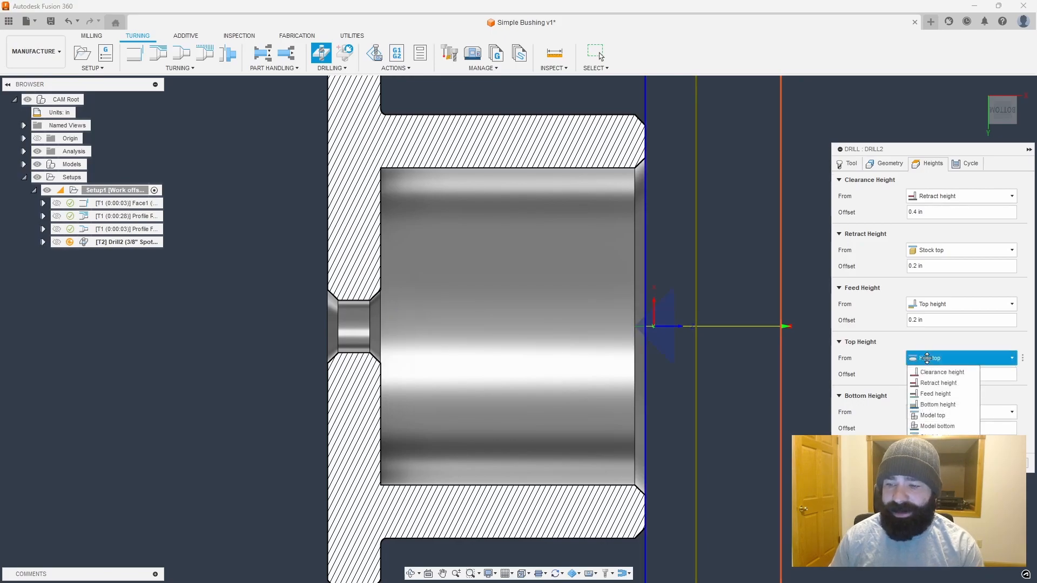
{"action": "left_click", "coordinate": [931, 415]}
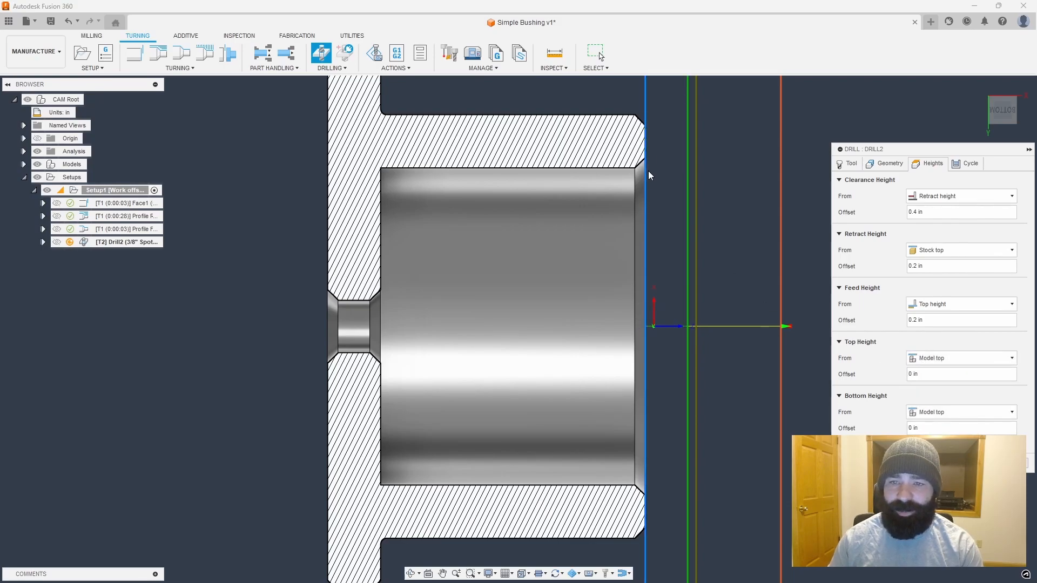
Step: Set the spot drill's bottom height offset to -0.15 in, check the depth against the section, and generate the operation
{"action": "left_click", "coordinate": [932, 427]}
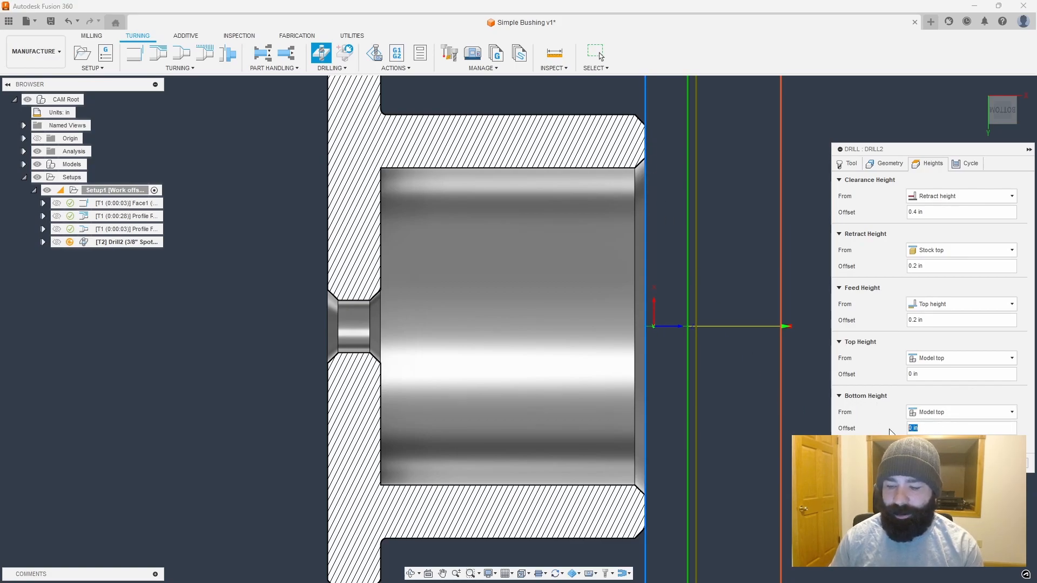
{"action": "type", "text": "-.15"}
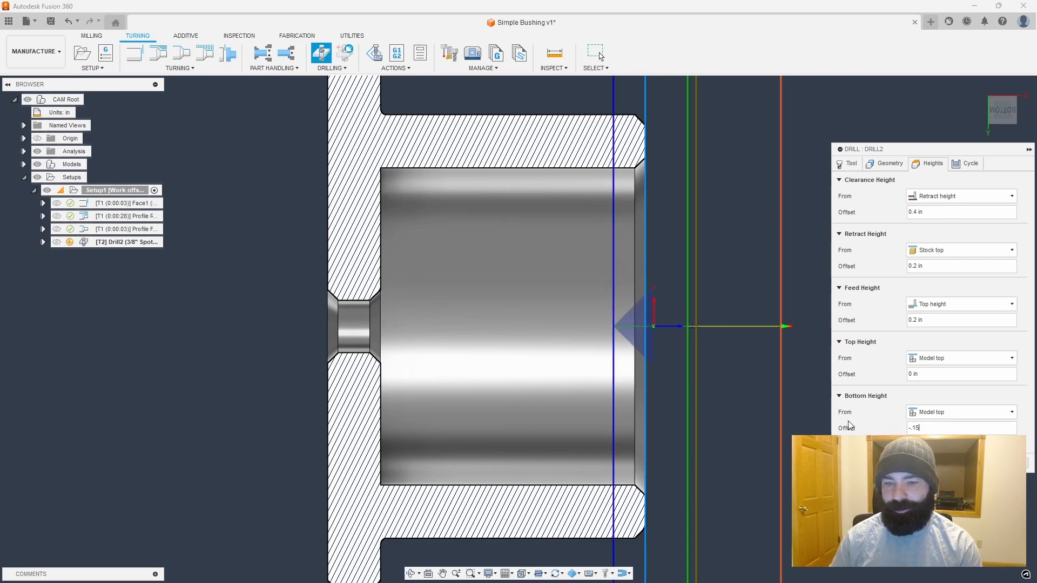
{"action": "scroll", "coordinate": [654, 322], "scroll_direction": "up", "scroll_amount": 3}
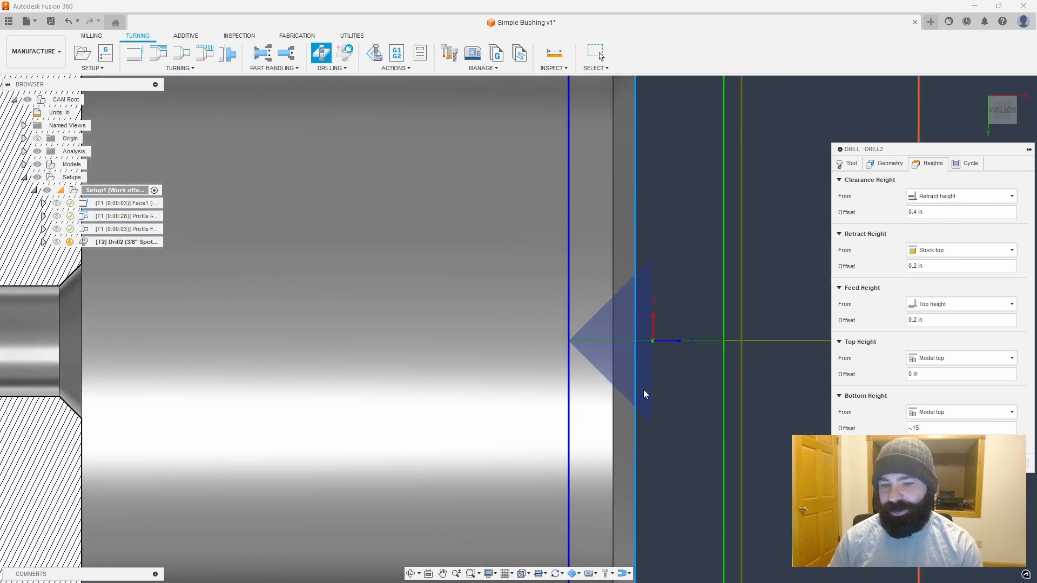
{"action": "scroll", "coordinate": [653, 400], "scroll_direction": "down", "scroll_amount": 2}
{"action": "scroll", "coordinate": [643, 398], "scroll_direction": "down", "scroll_amount": 2}
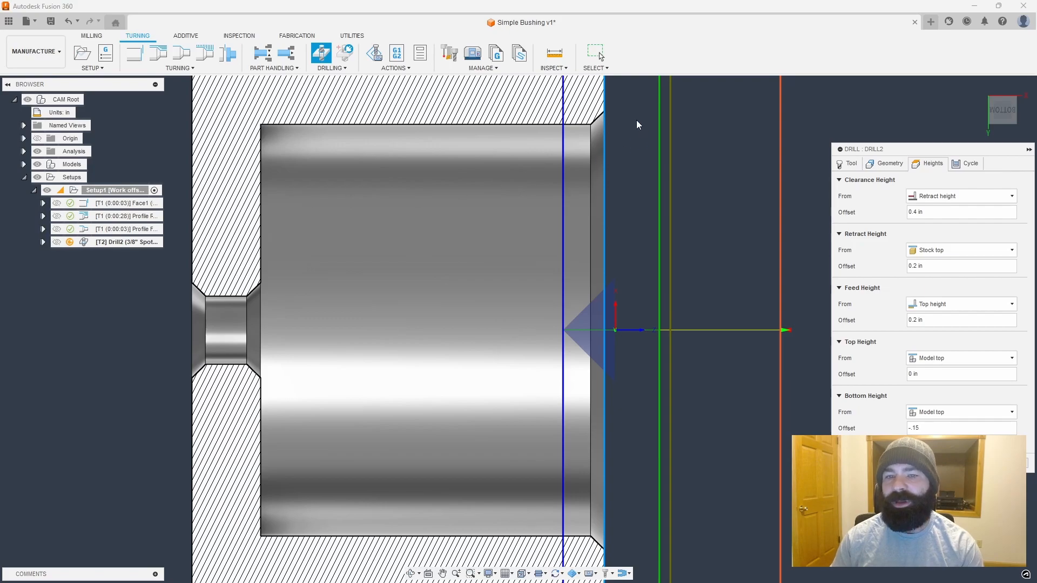
{"action": "scroll", "coordinate": [349, 352], "scroll_direction": "down", "scroll_amount": 2}
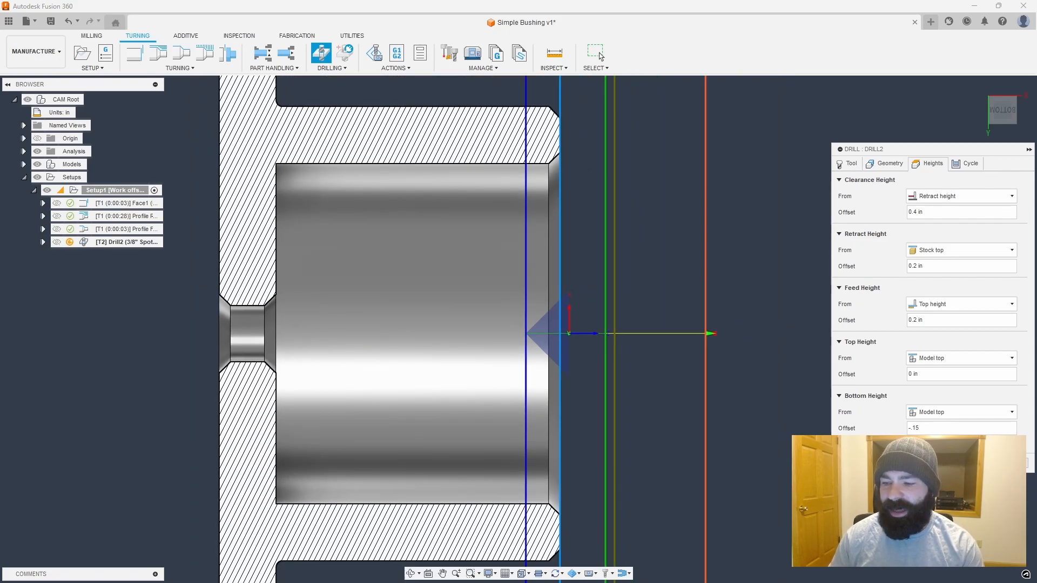
{"action": "key", "text": "Return"}
{"action": "scroll", "coordinate": [738, 399], "scroll_direction": "down", "scroll_amount": 1}
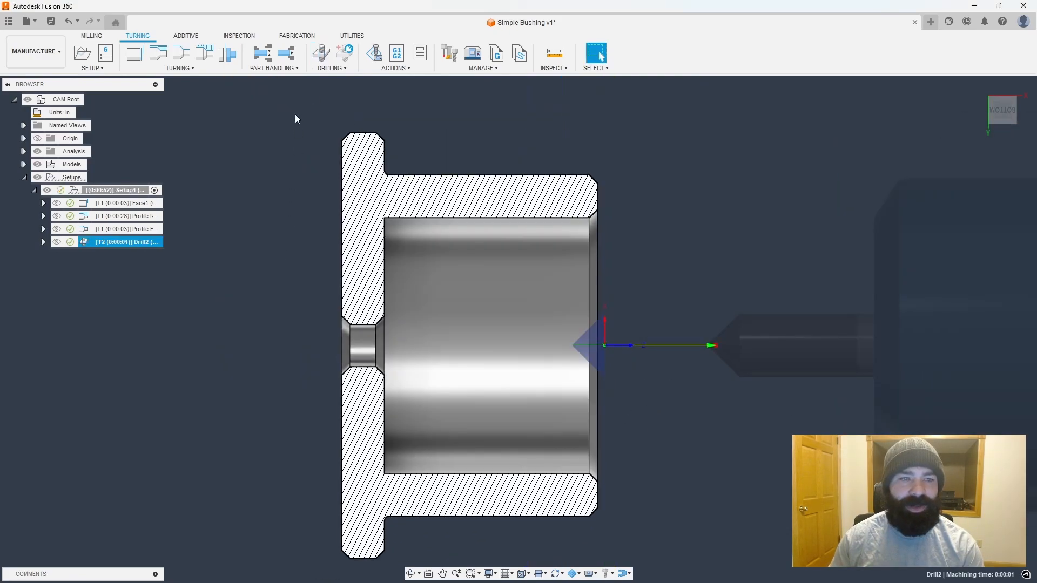
Step: Measure the diameter of the small through hole in the flange
{"action": "left_click", "coordinate": [554, 53]}
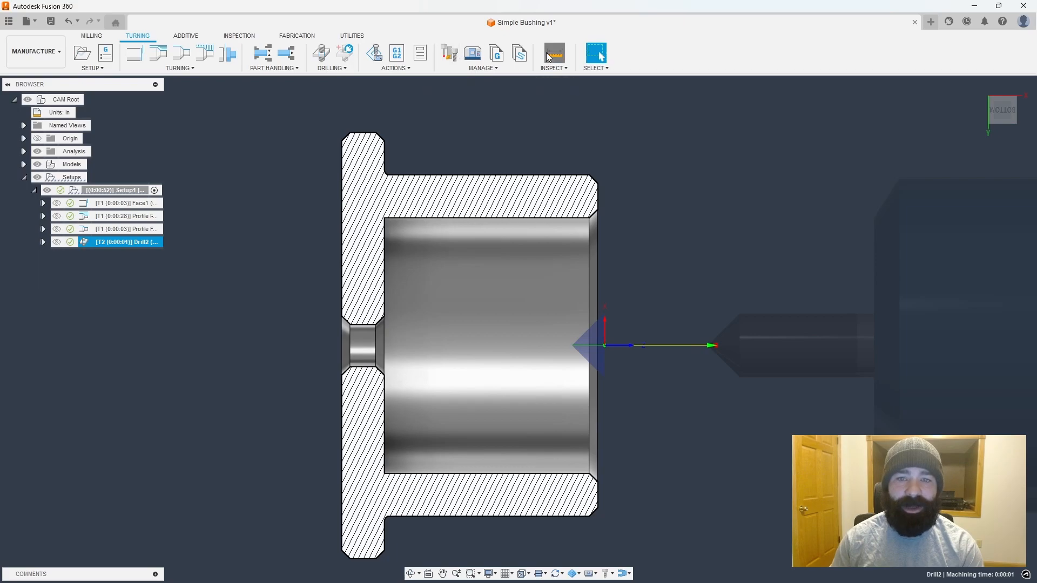
{"action": "left_click", "coordinate": [364, 346]}
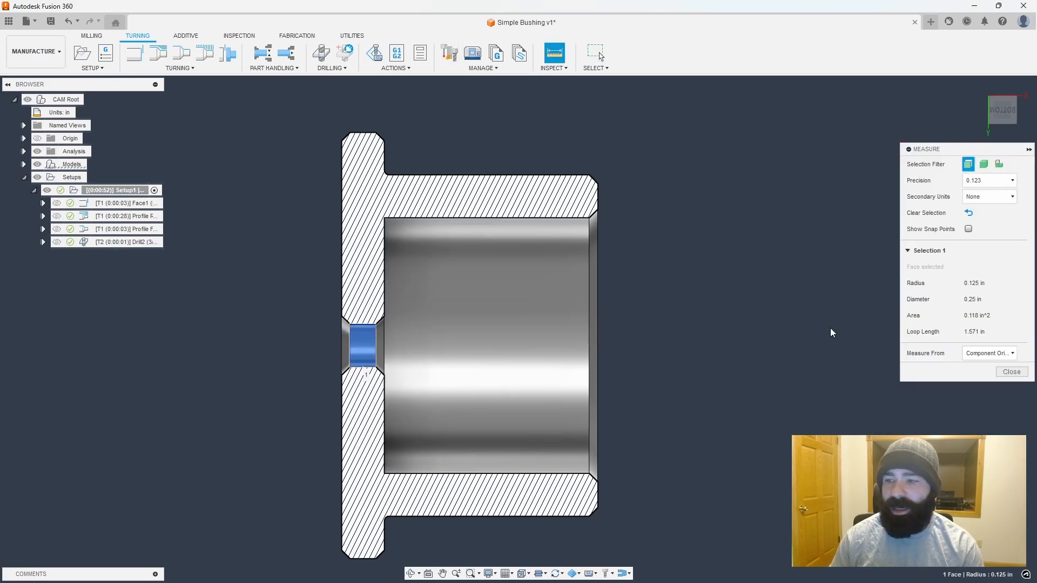
{"action": "left_click", "coordinate": [1012, 372]}
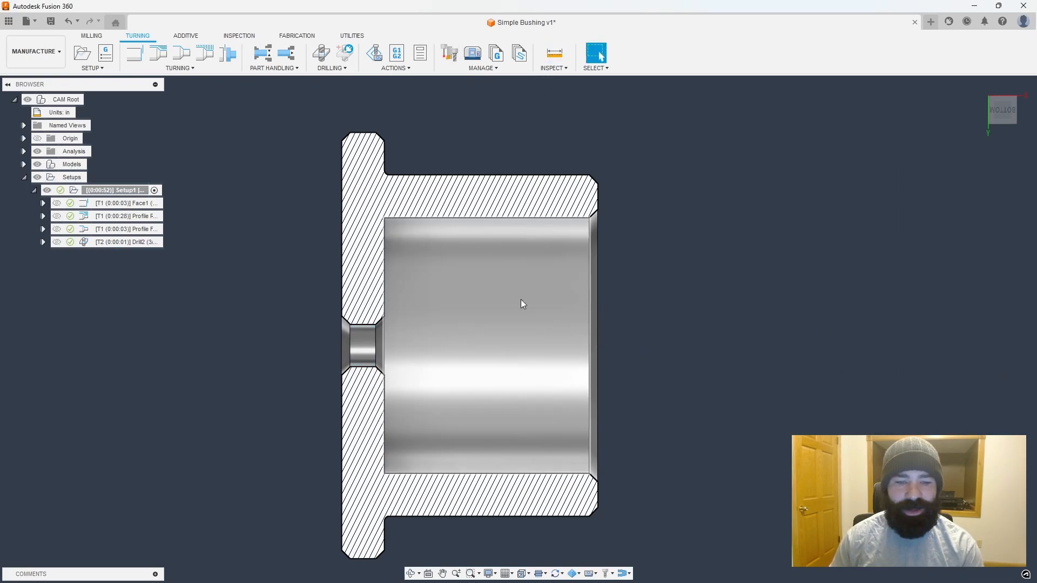
Step: Start a second drilling operation and browse the Fusion 360 Library, filtered to the Drill type, for 0.25 in diameter tools
{"action": "left_click", "coordinate": [321, 52]}
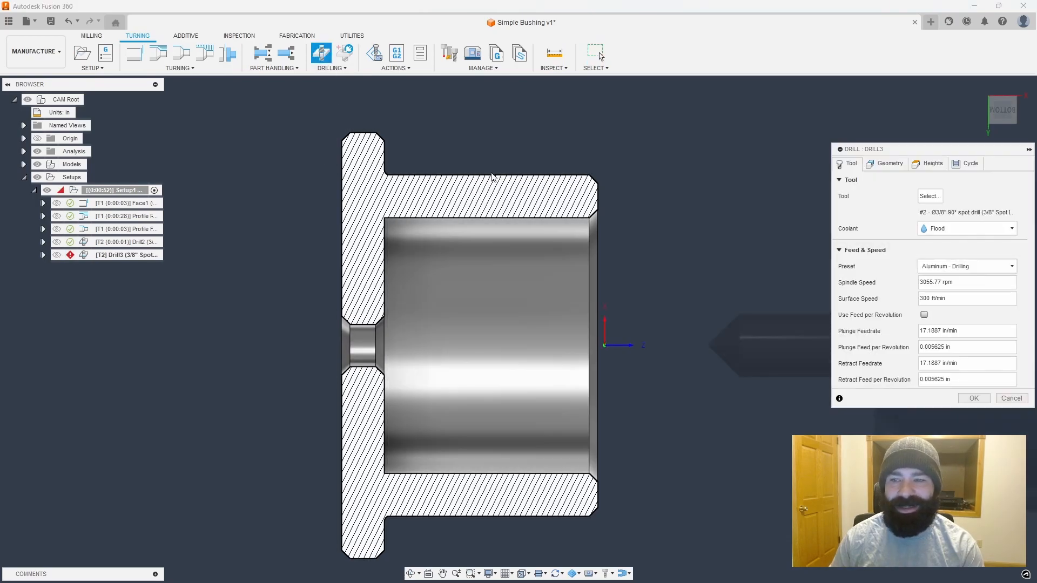
{"action": "left_click", "coordinate": [928, 196]}
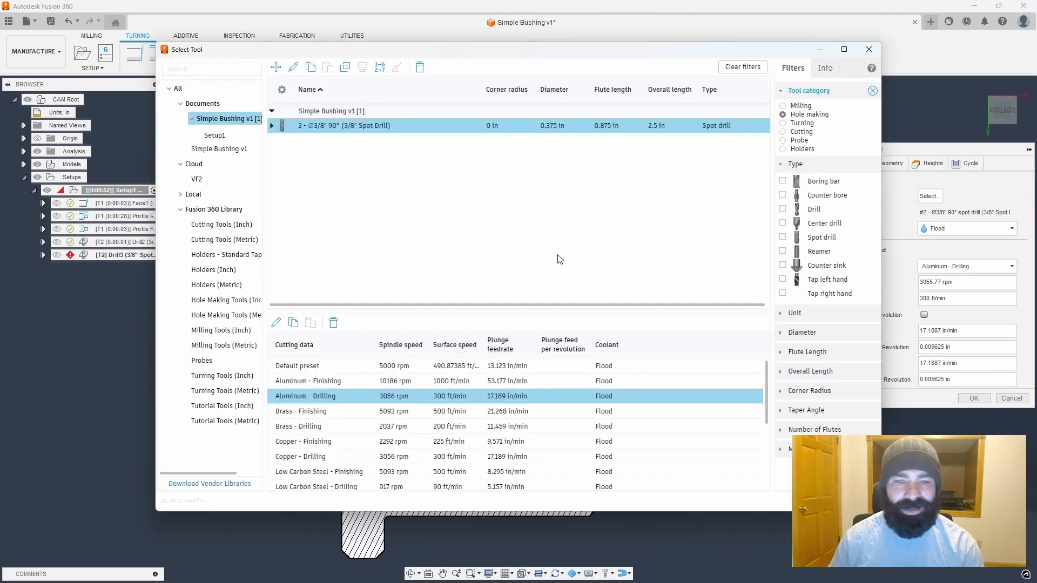
{"action": "left_click", "coordinate": [215, 209]}
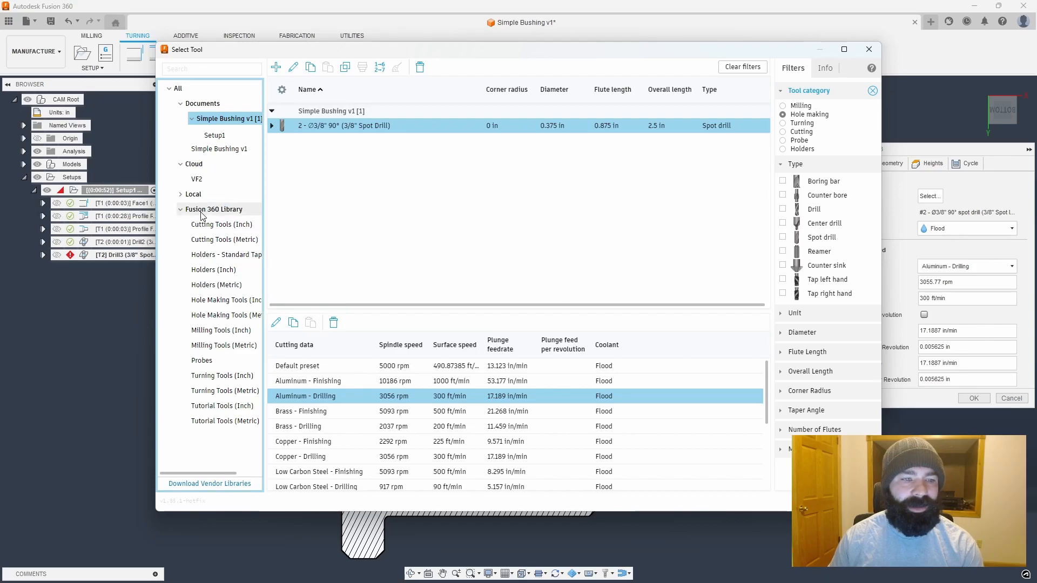
{"action": "scroll", "coordinate": [452, 195], "scroll_direction": "down", "scroll_amount": 10}
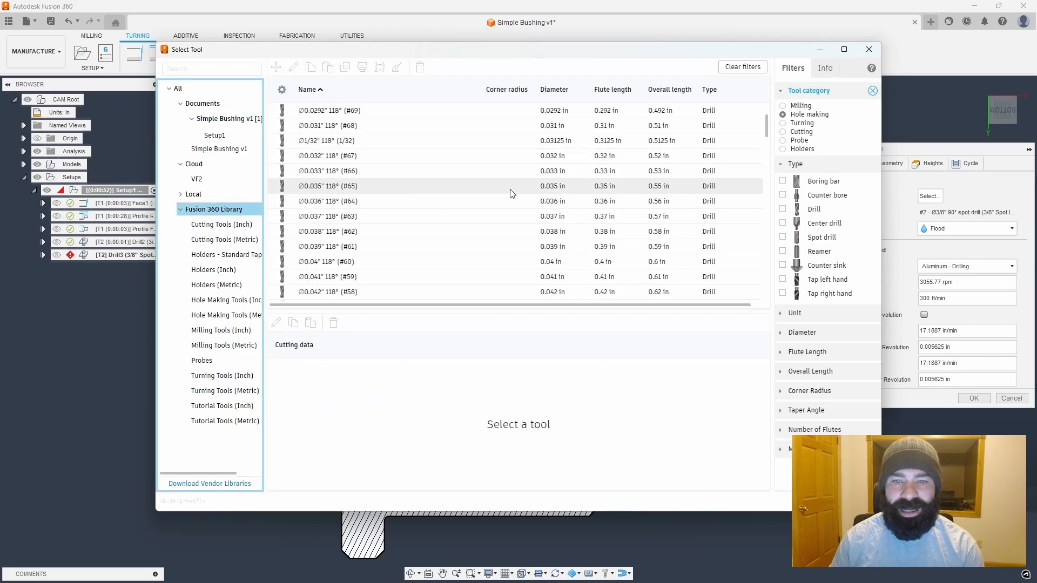
{"action": "scroll", "coordinate": [556, 232], "scroll_direction": "down", "scroll_amount": 10}
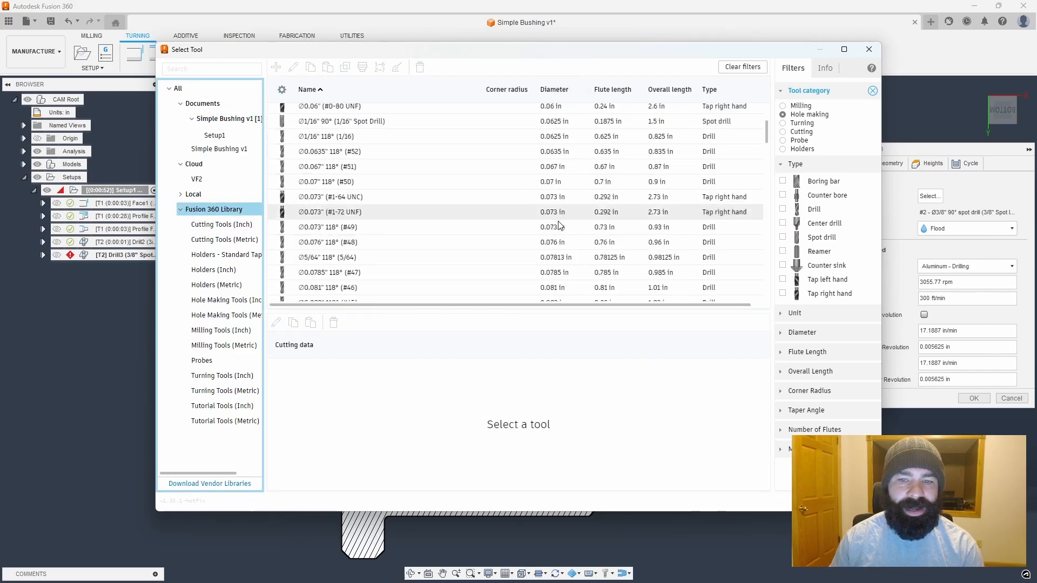
{"action": "scroll", "coordinate": [558, 248], "scroll_direction": "down", "scroll_amount": 15}
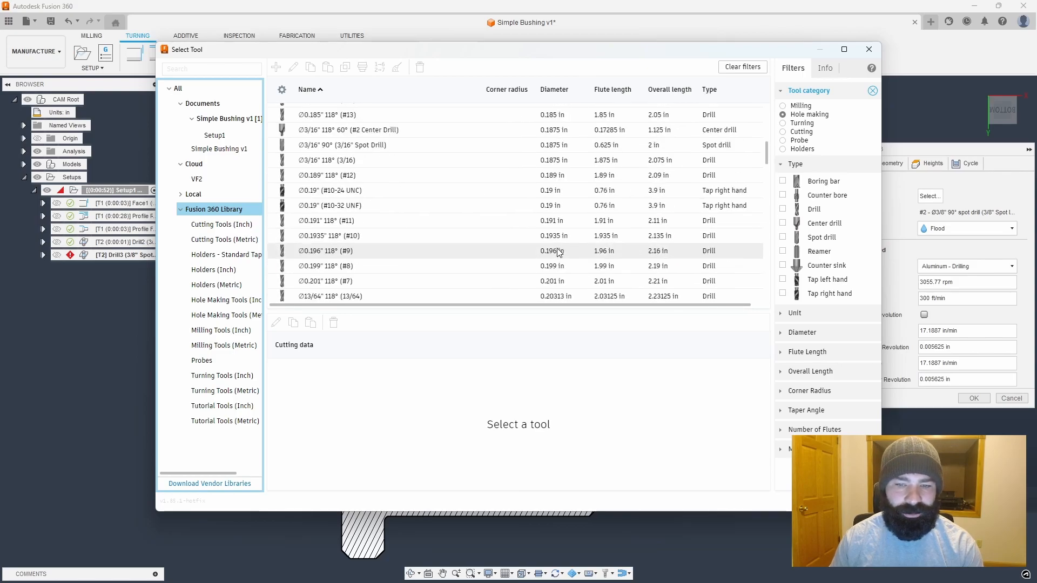
{"action": "scroll", "coordinate": [557, 248], "scroll_direction": "down", "scroll_amount": 8}
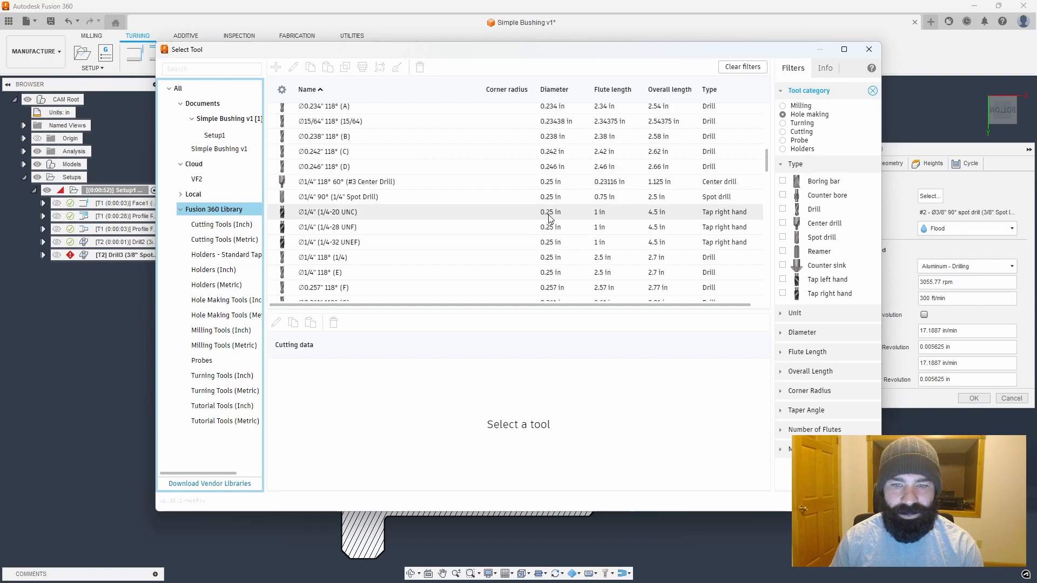
{"action": "left_click", "coordinate": [783, 209]}
{"action": "scroll", "coordinate": [570, 219], "scroll_direction": "down", "scroll_amount": 5}
{"action": "scroll", "coordinate": [561, 214], "scroll_direction": "up", "scroll_amount": 4}
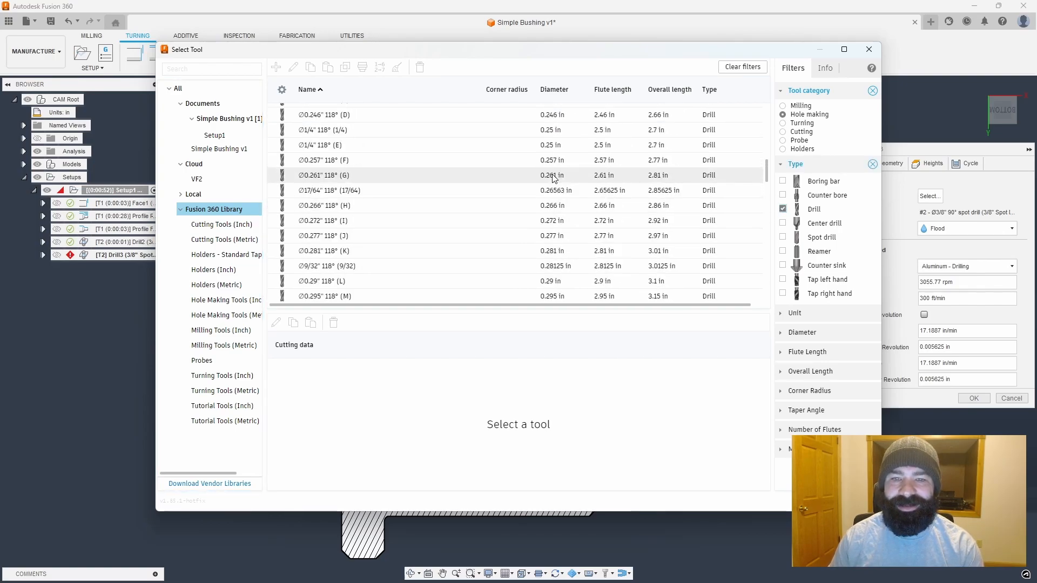
Step: Assign the ∅1/4" 118° (1/4) drill to the operation with the Aluminum - Drilling preset
{"action": "left_click", "coordinate": [552, 198]}
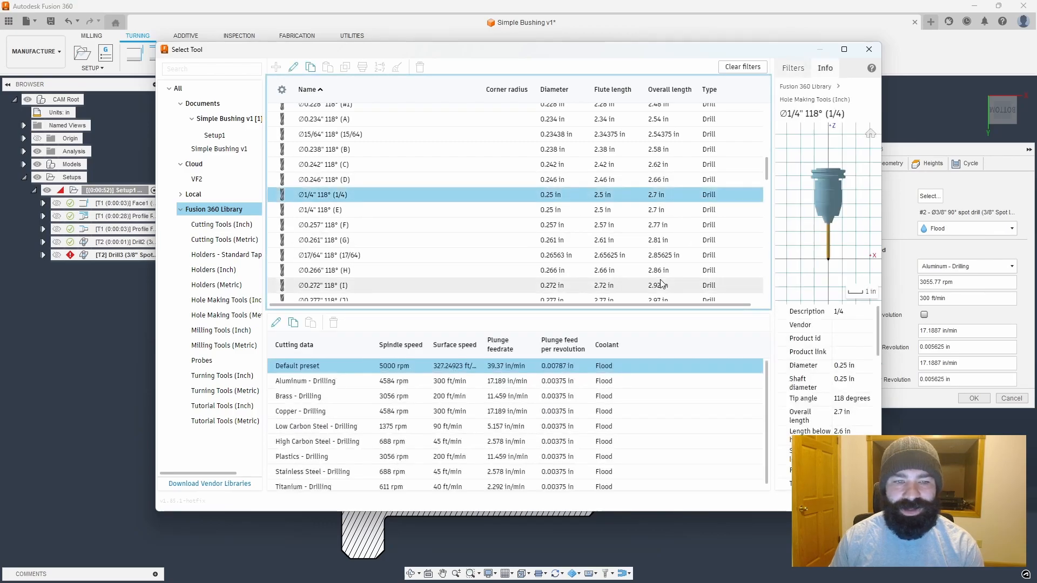
{"action": "left_click", "coordinate": [324, 380]}
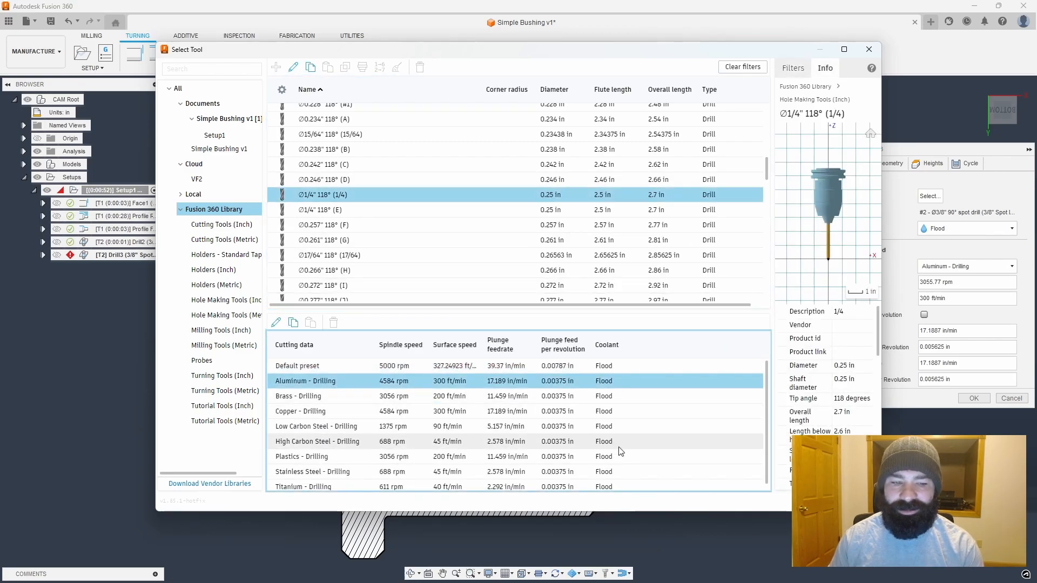
{"action": "left_click", "coordinate": [816, 501]}
Step: Select the small through hole's cylindrical face in the flange as the 1/4 in drill's hole geometry
{"action": "scroll", "coordinate": [466, 393], "scroll_direction": "down", "scroll_amount": 3}
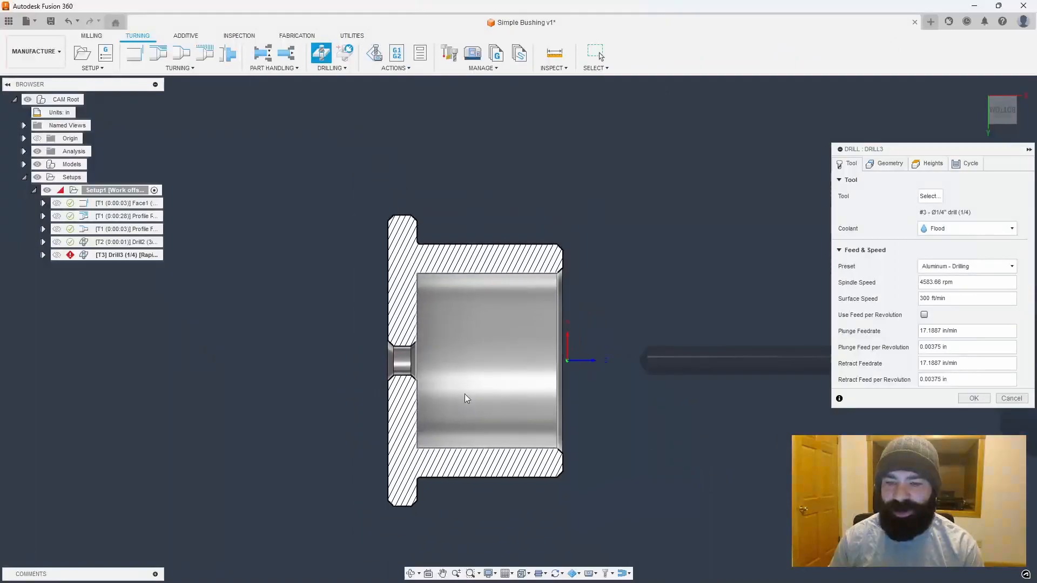
{"action": "left_click", "coordinate": [886, 163]}
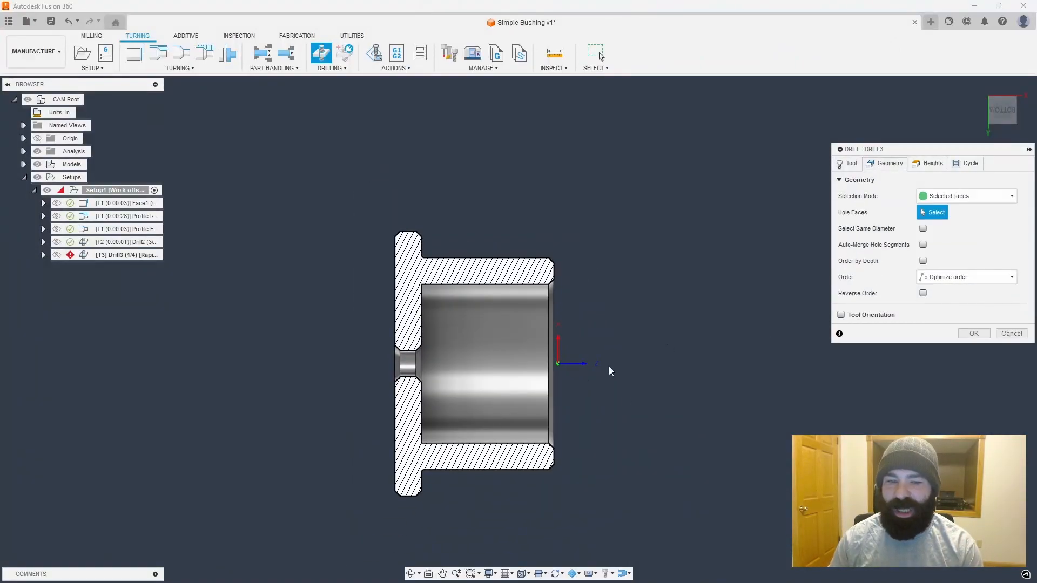
{"action": "left_click", "coordinate": [408, 368]}
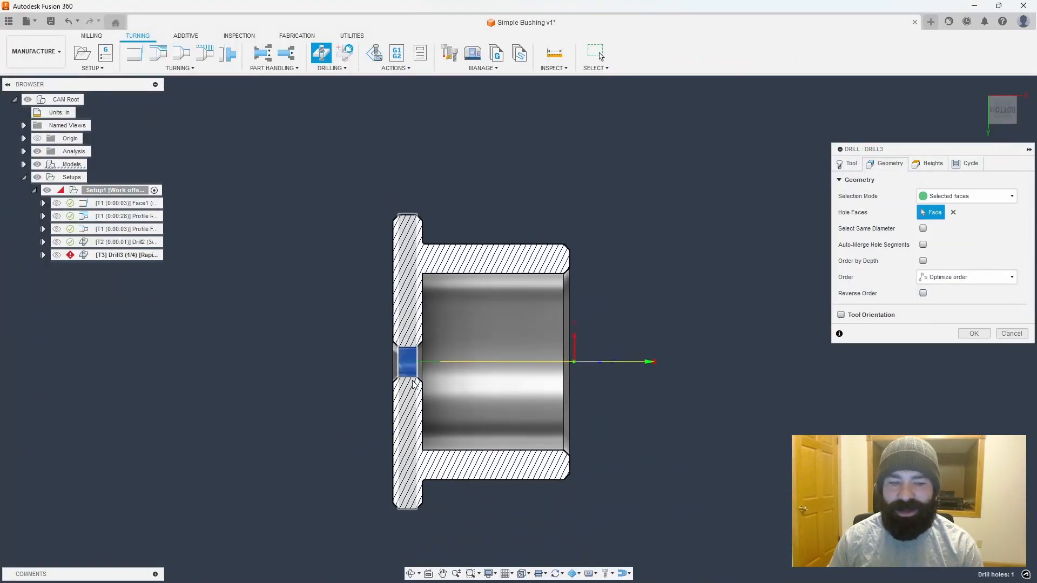
Step: Set the drill's top height to Model top and bottom height to Model bottom, and check the drill tip's breakthrough at the flange
{"action": "scroll", "coordinate": [415, 364], "scroll_direction": "up", "scroll_amount": 3}
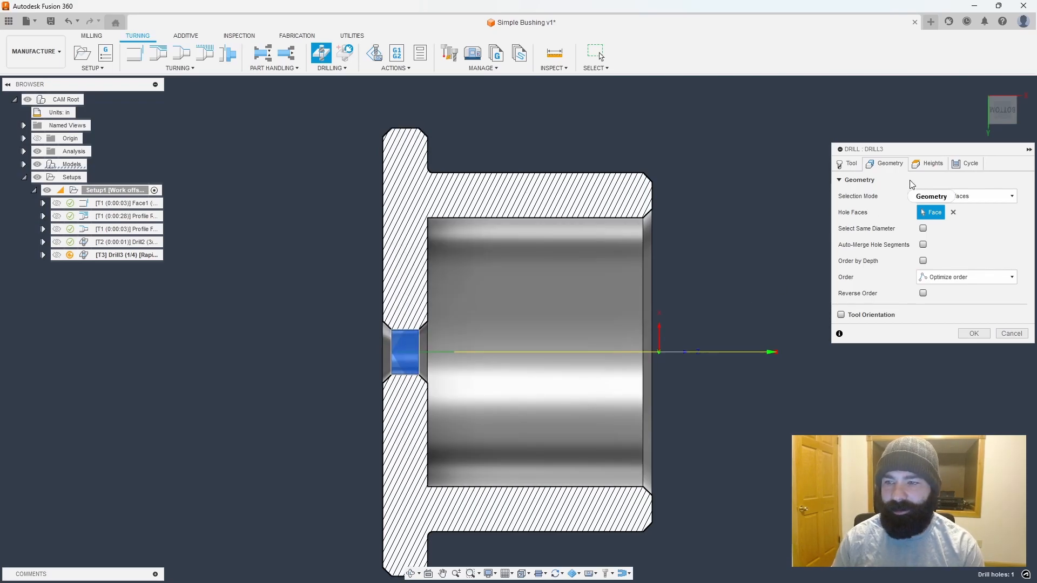
{"action": "left_click", "coordinate": [928, 163]}
{"action": "left_click", "coordinate": [925, 359]}
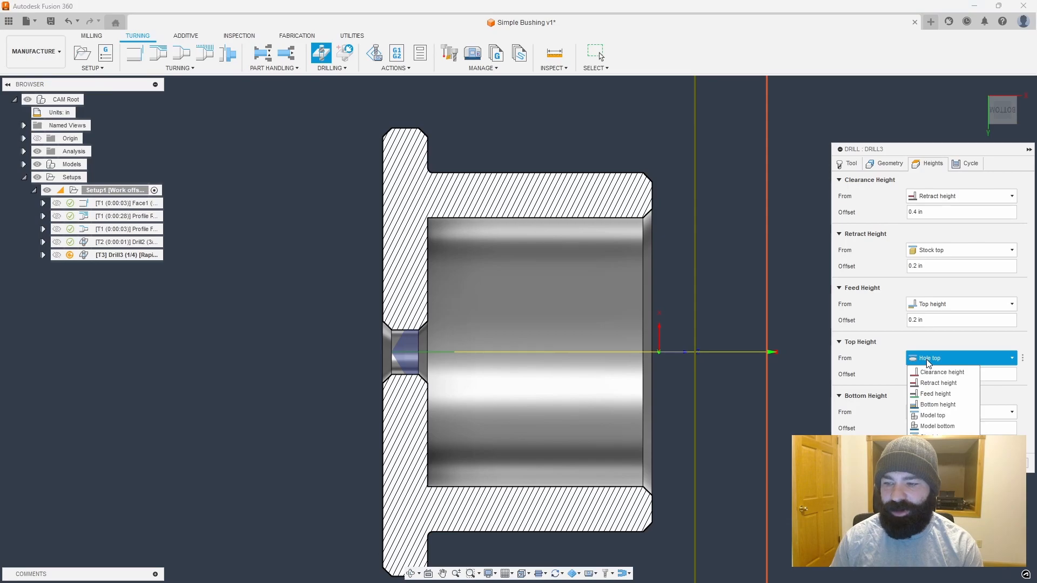
{"action": "left_click", "coordinate": [936, 415]}
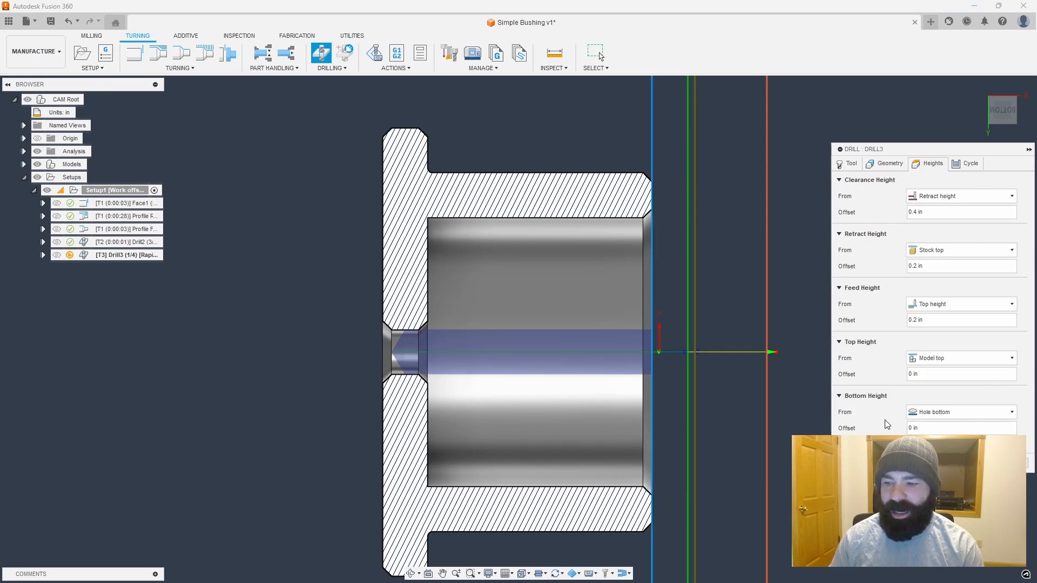
{"action": "left_click", "coordinate": [938, 413]}
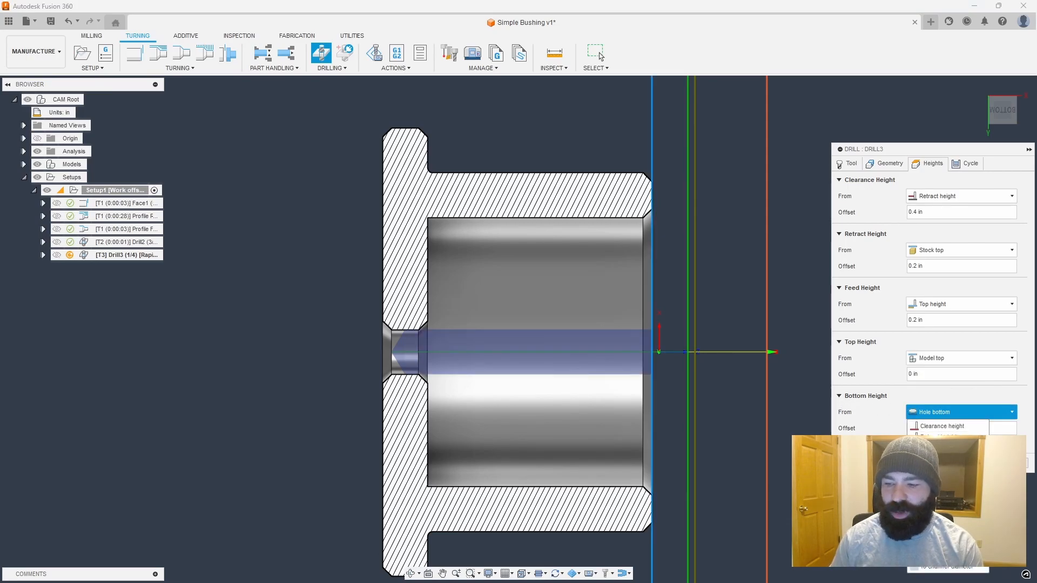
{"action": "left_click", "coordinate": [942, 482]}
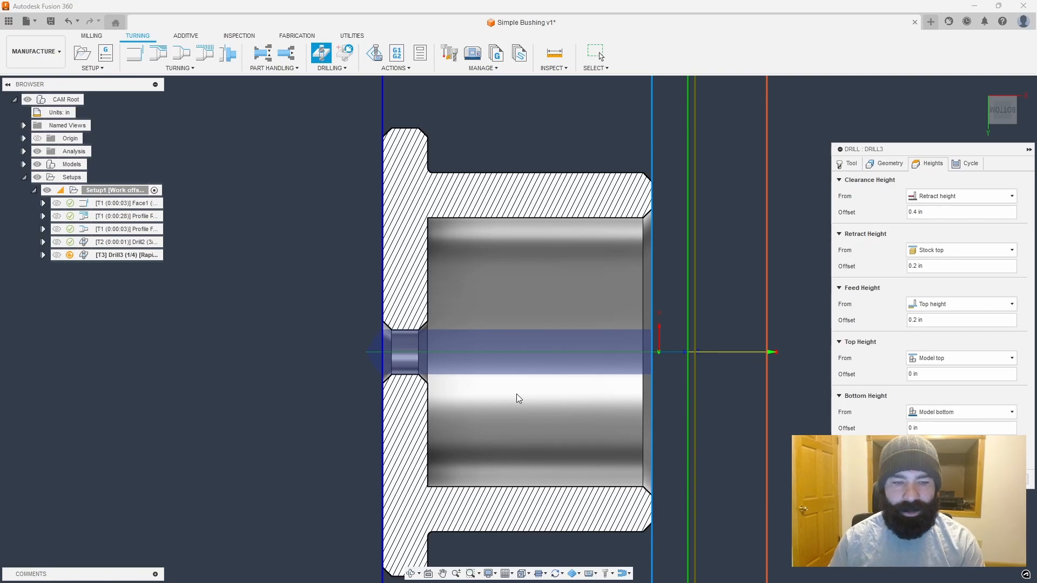
{"action": "scroll", "coordinate": [368, 344], "scroll_direction": "up", "scroll_amount": 3}
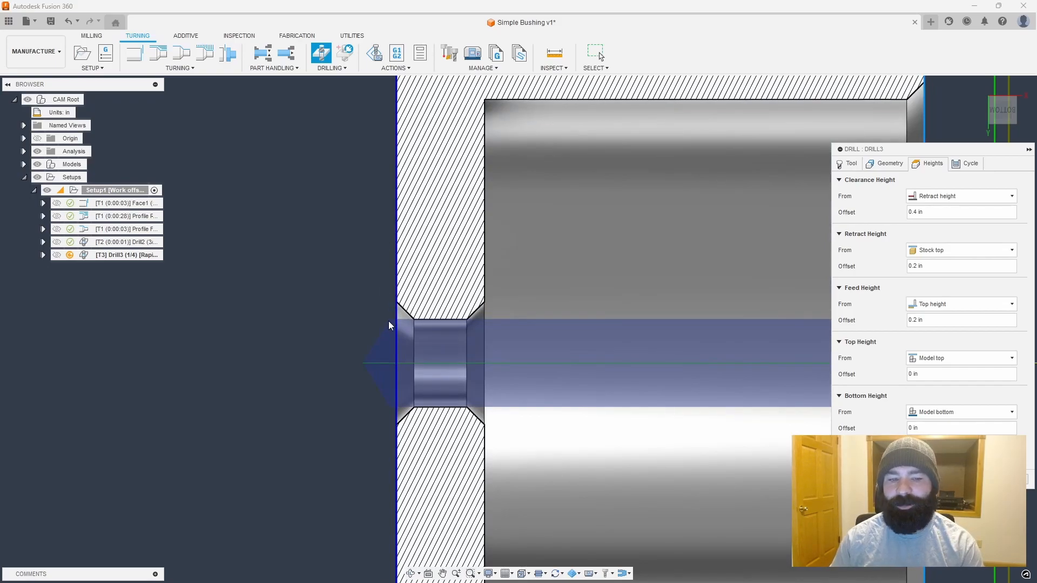
{"action": "scroll", "coordinate": [390, 322], "scroll_direction": "down", "scroll_amount": 2}
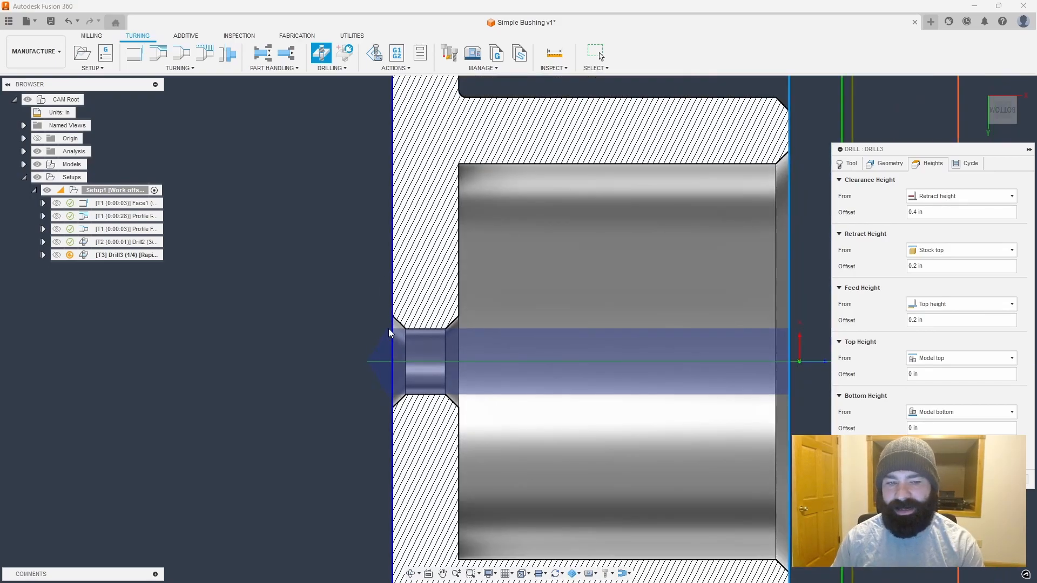
{"action": "scroll", "coordinate": [480, 399], "scroll_direction": "down", "scroll_amount": 1}
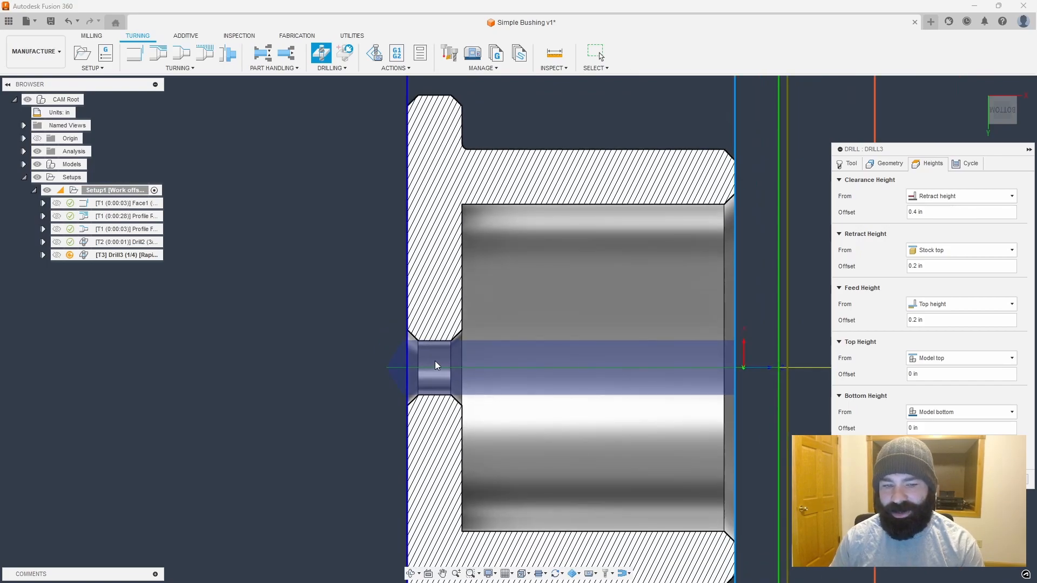
{"action": "scroll", "coordinate": [435, 359], "scroll_direction": "down", "scroll_amount": 1}
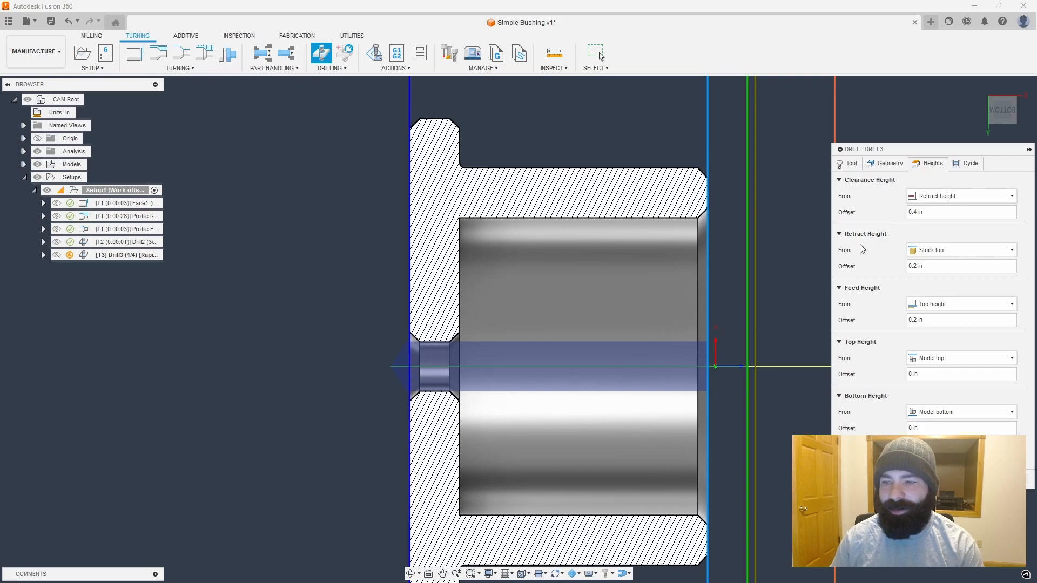
Step: Set the 1/4 in drill's cycle type to Chip breaking - partial retract and generate the operation
{"action": "left_click", "coordinate": [964, 166]}
{"action": "left_click", "coordinate": [901, 197]}
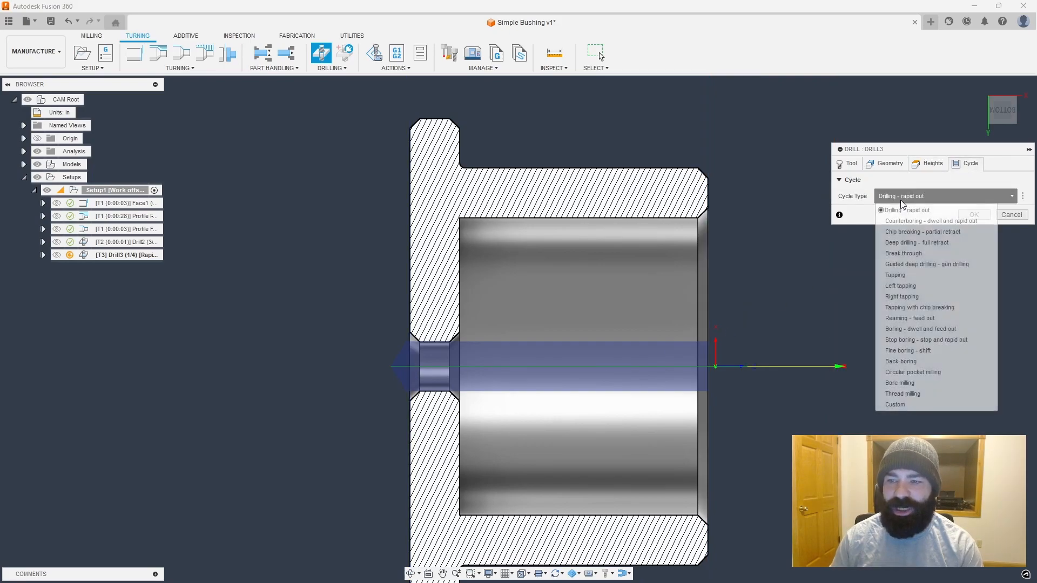
{"action": "left_click", "coordinate": [910, 233]}
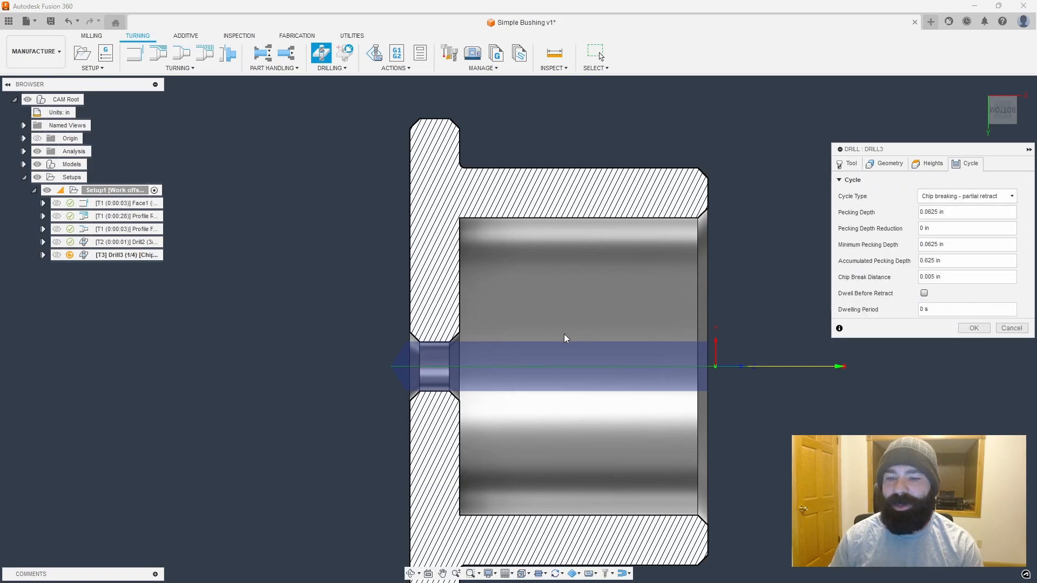
{"action": "scroll", "coordinate": [339, 327], "scroll_direction": "down", "scroll_amount": 1}
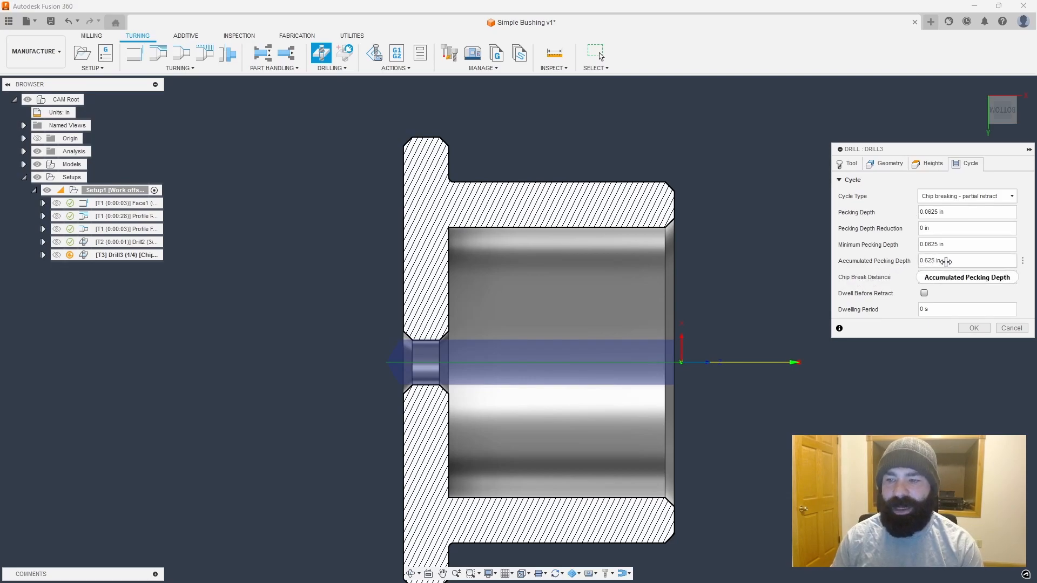
{"action": "mouse_move", "coordinate": [922, 261]}
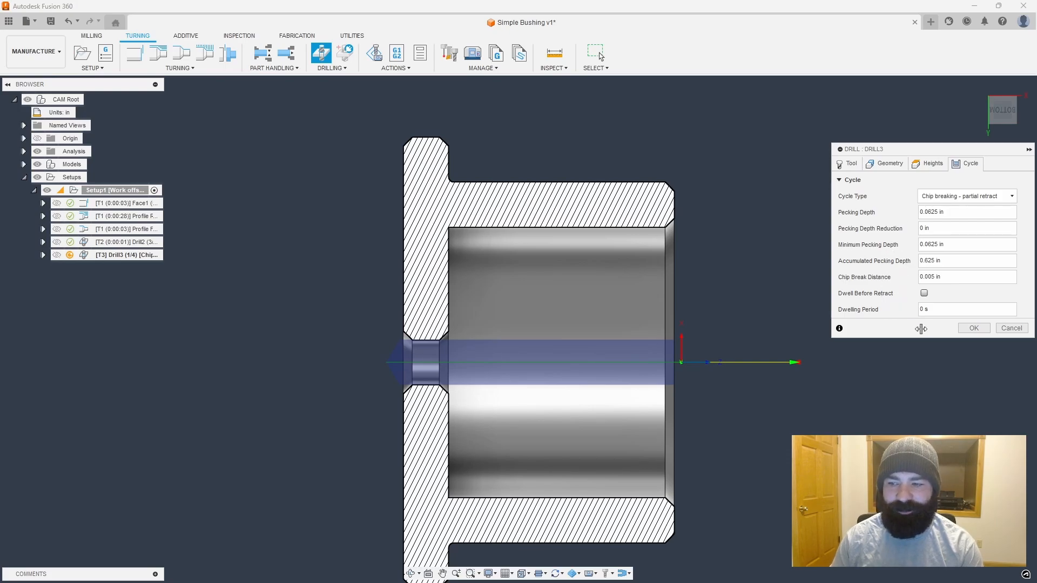
{"action": "left_click", "coordinate": [953, 196]}
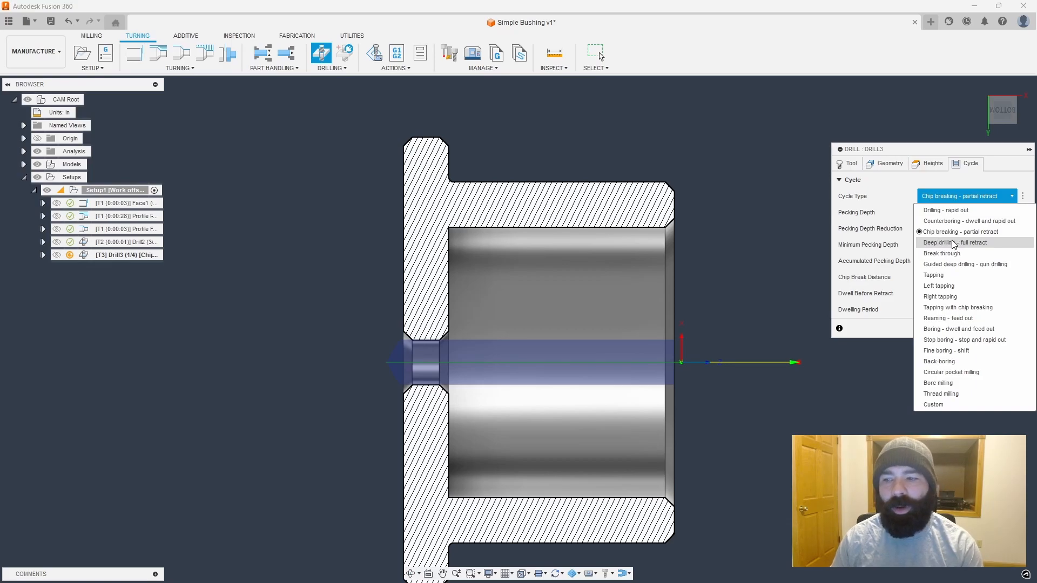
{"action": "left_click", "coordinate": [873, 246]}
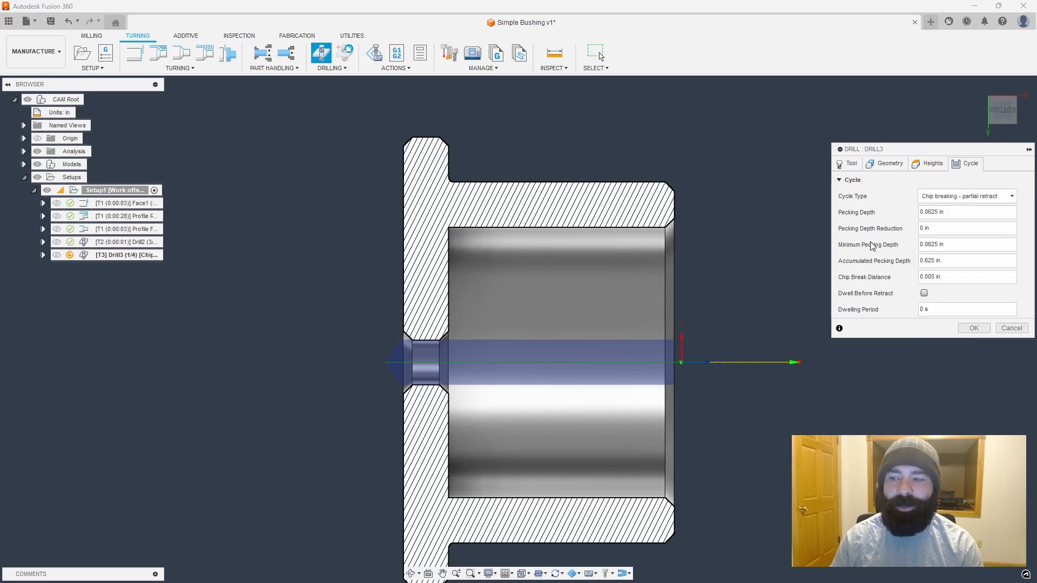
{"action": "left_click", "coordinate": [967, 328]}
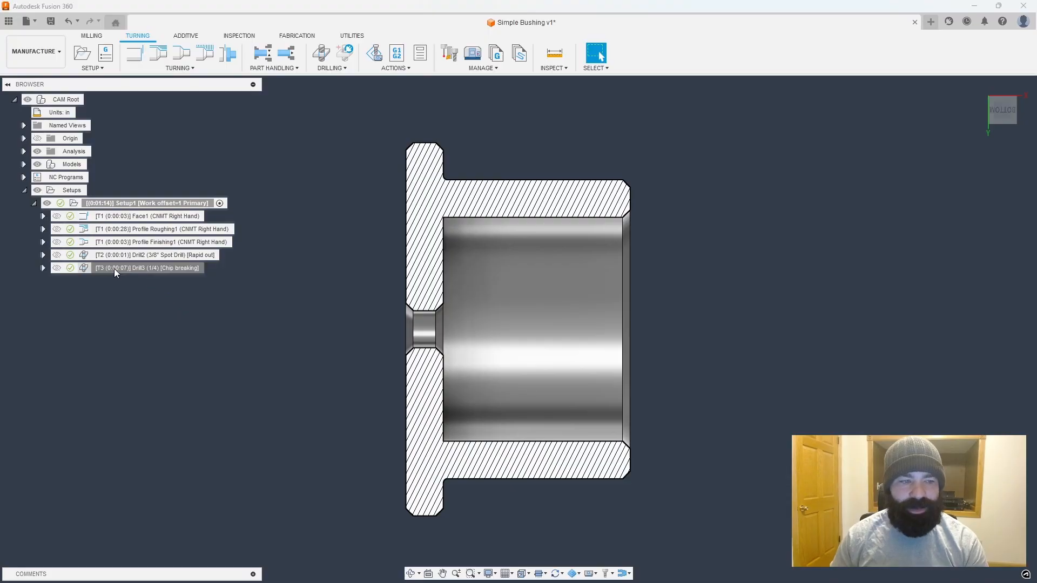
{"action": "left_click", "coordinate": [115, 268]}
{"action": "left_click", "coordinate": [250, 328]}
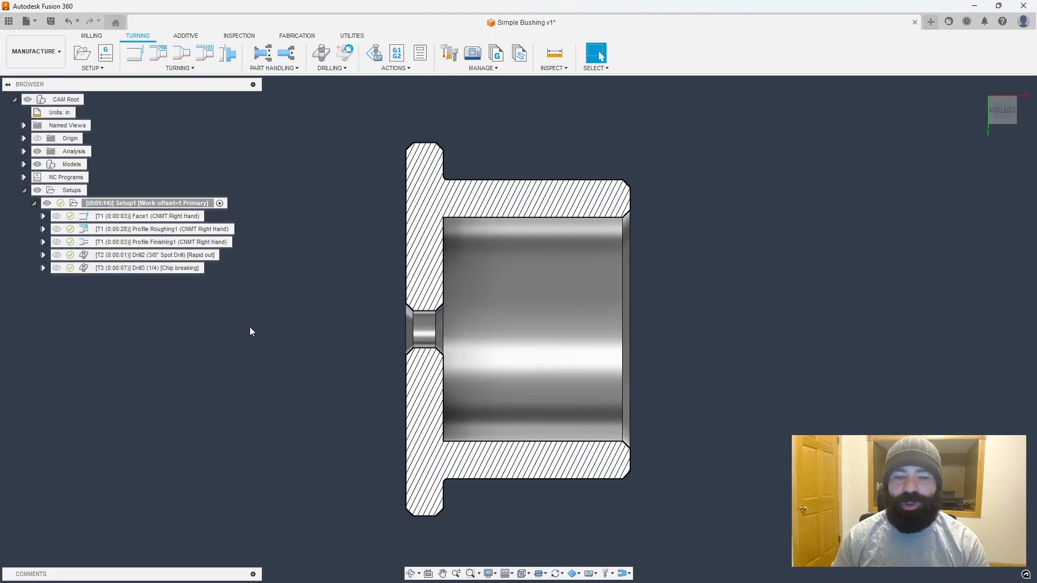
Step: Start a third drilling operation and assign the document's ∅3/4" 118° (3/4) drill to it
{"action": "left_click", "coordinate": [322, 56]}
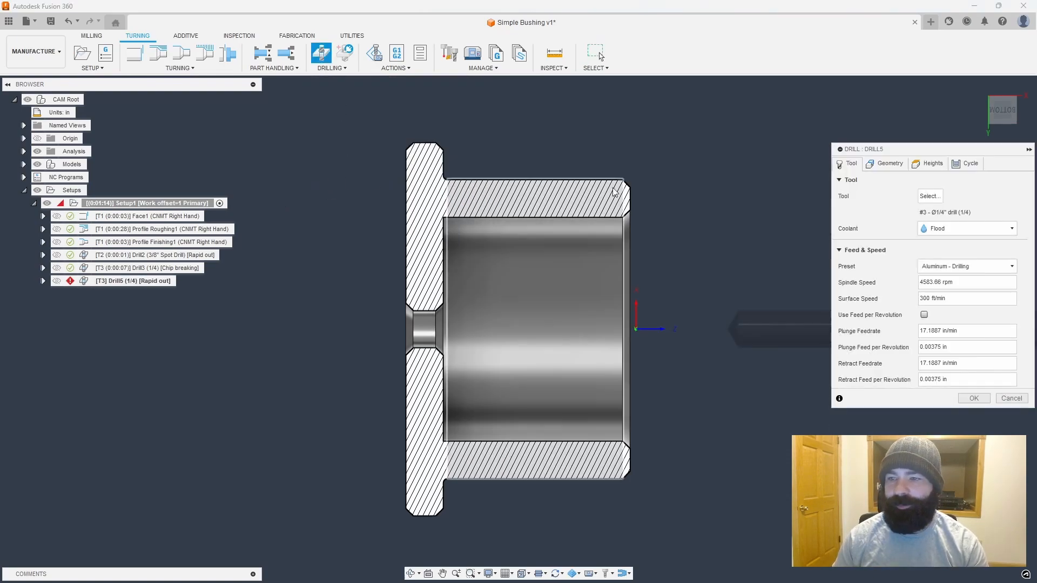
{"action": "left_click", "coordinate": [929, 197]}
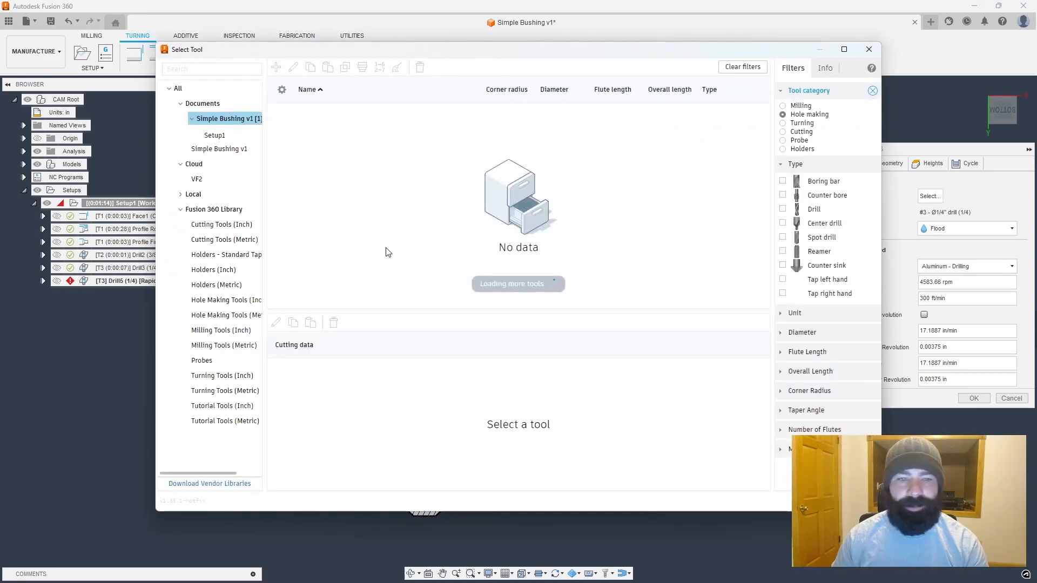
{"action": "left_click", "coordinate": [330, 156]}
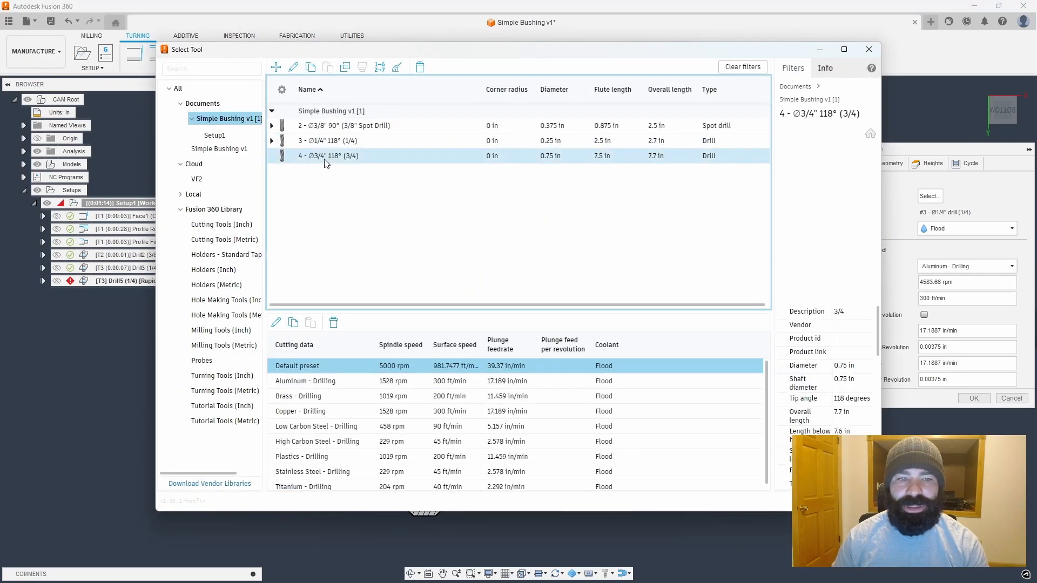
{"action": "left_click", "coordinate": [817, 500]}
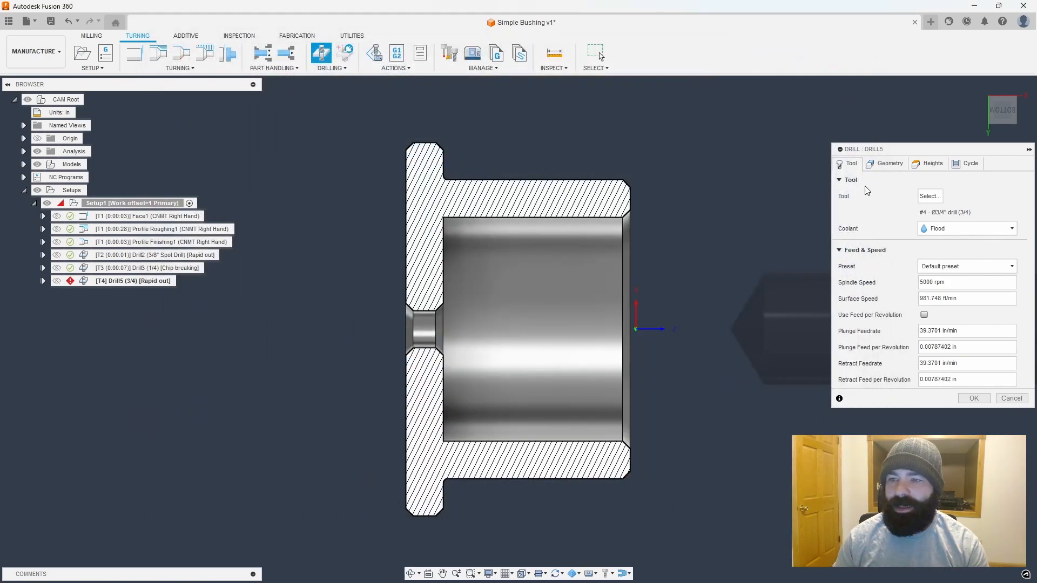
Step: Select the large bore's cylindrical face, enable Auto-Merge Hole Segments, and generate the 3/4 in drilling with the Drilling - rapid out cycle
{"action": "left_click", "coordinate": [885, 163]}
{"action": "left_click", "coordinate": [552, 285]}
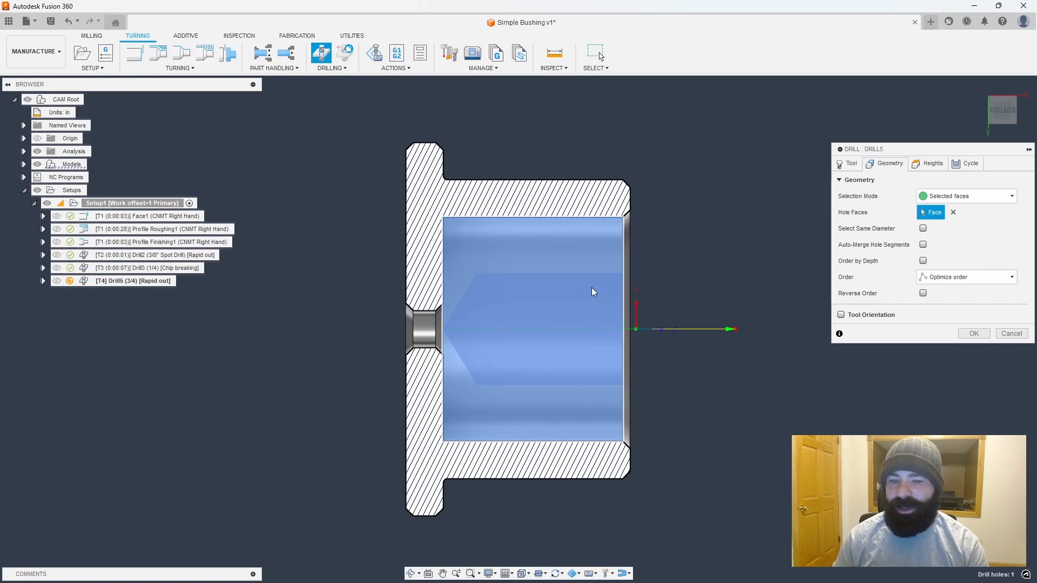
{"action": "left_click", "coordinate": [923, 245]}
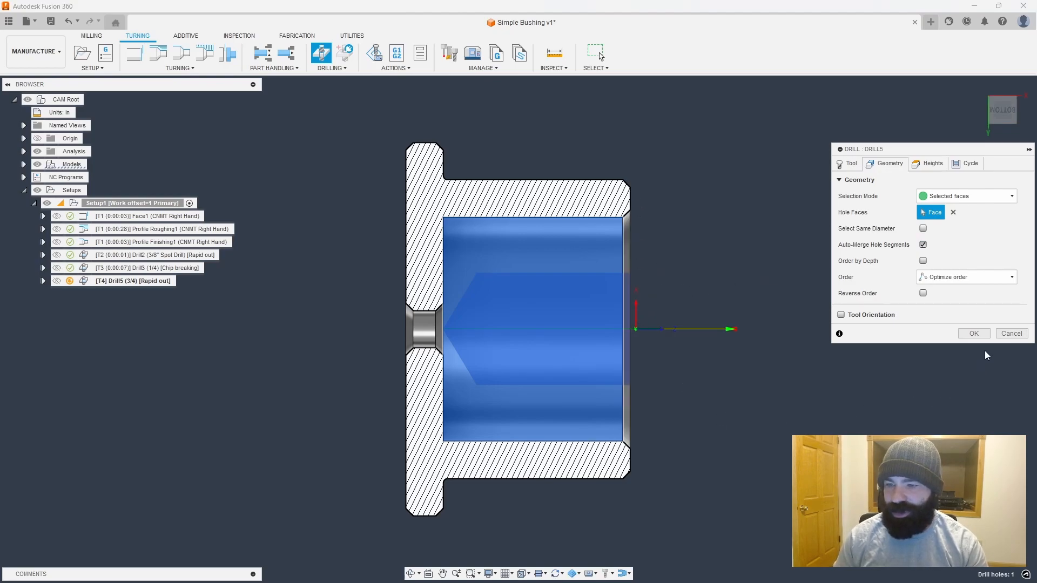
{"action": "left_click", "coordinate": [969, 161]}
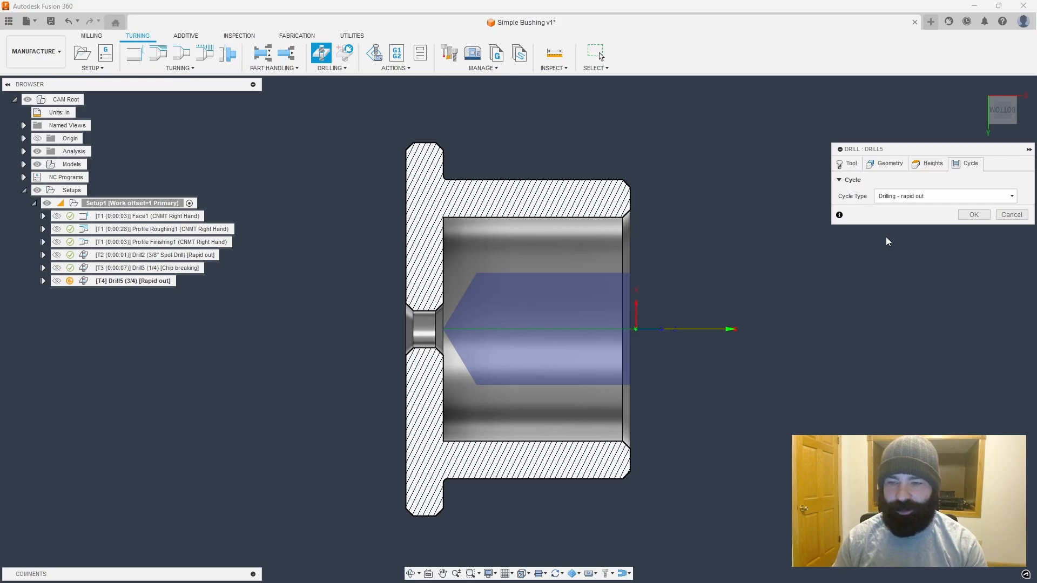
{"action": "left_click", "coordinate": [974, 214]}
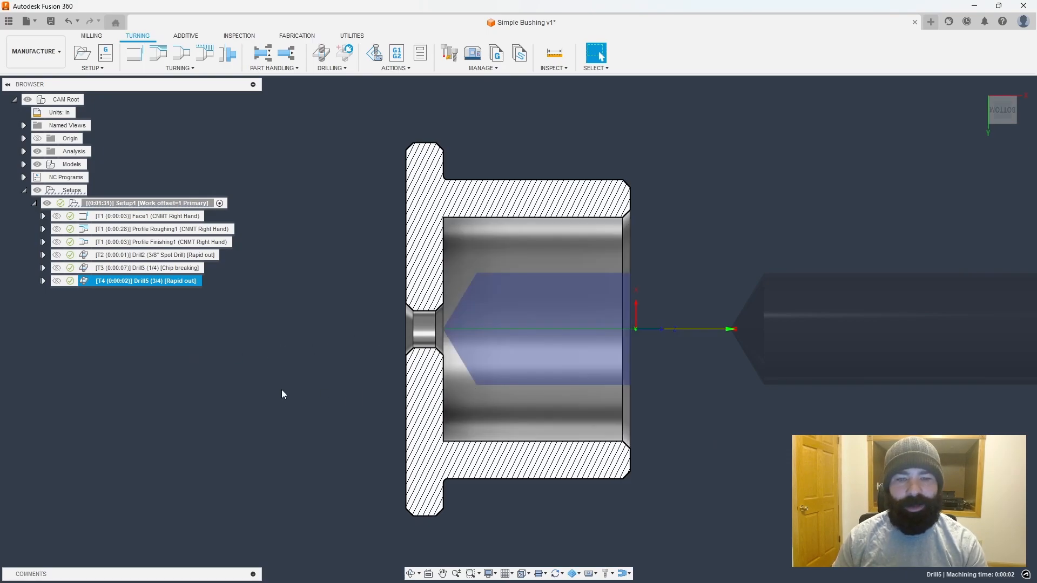
Step: Create a Turning Profile Roughing operation with the Fusion 360 Library's inch CNMT32.52 - DCLN-R (ID Boring) tool and generate it
{"action": "left_click", "coordinate": [209, 70]}
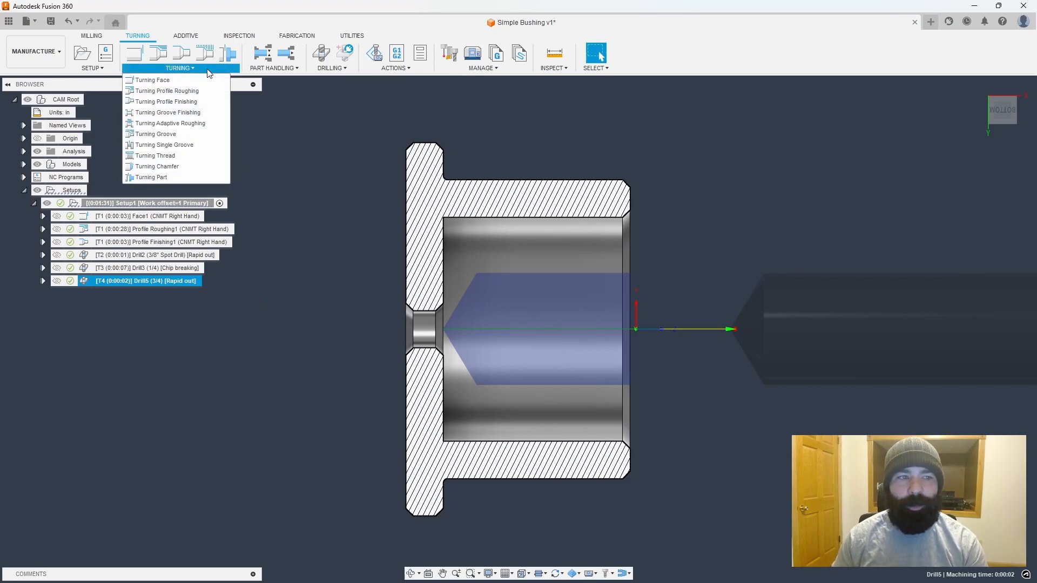
{"action": "left_click", "coordinate": [184, 91]}
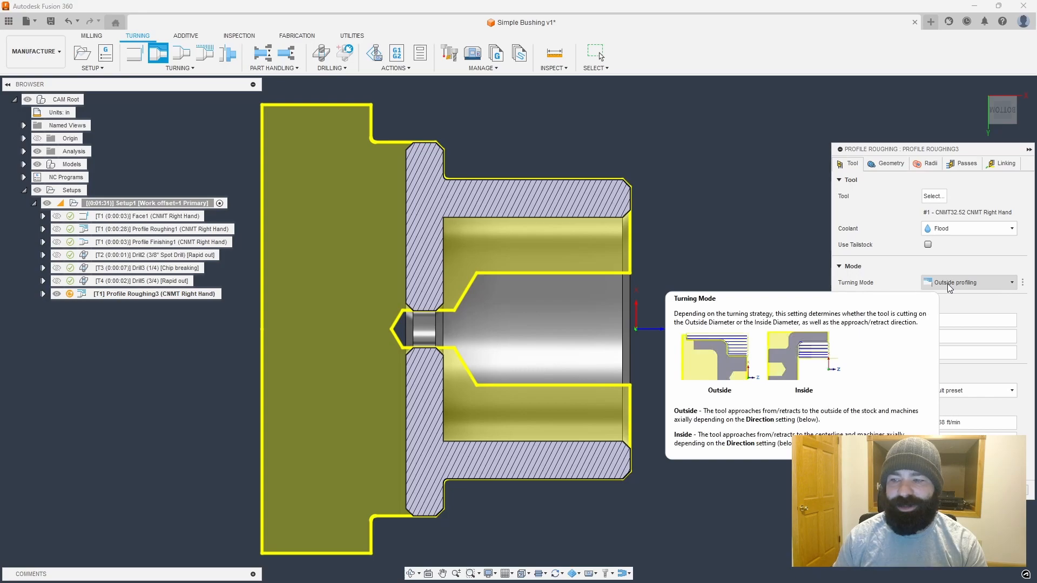
{"action": "left_click", "coordinate": [933, 196]}
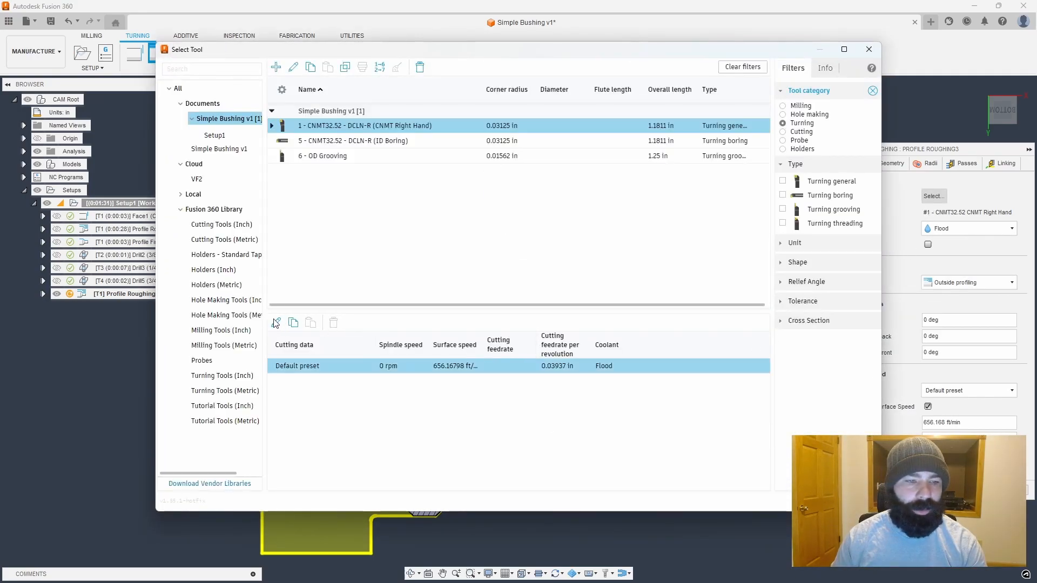
{"action": "left_click", "coordinate": [216, 210]}
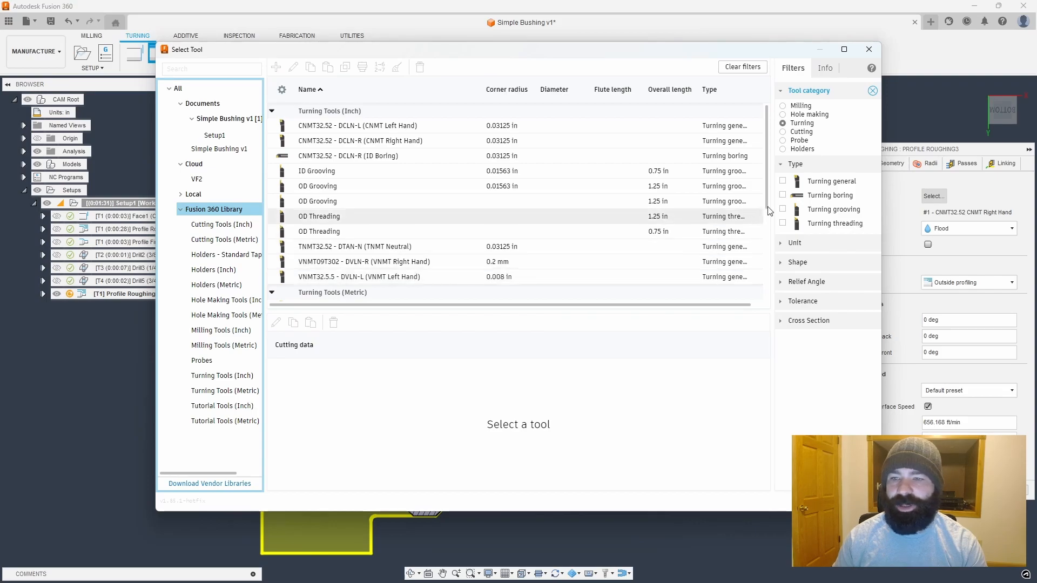
{"action": "left_click", "coordinate": [813, 195]}
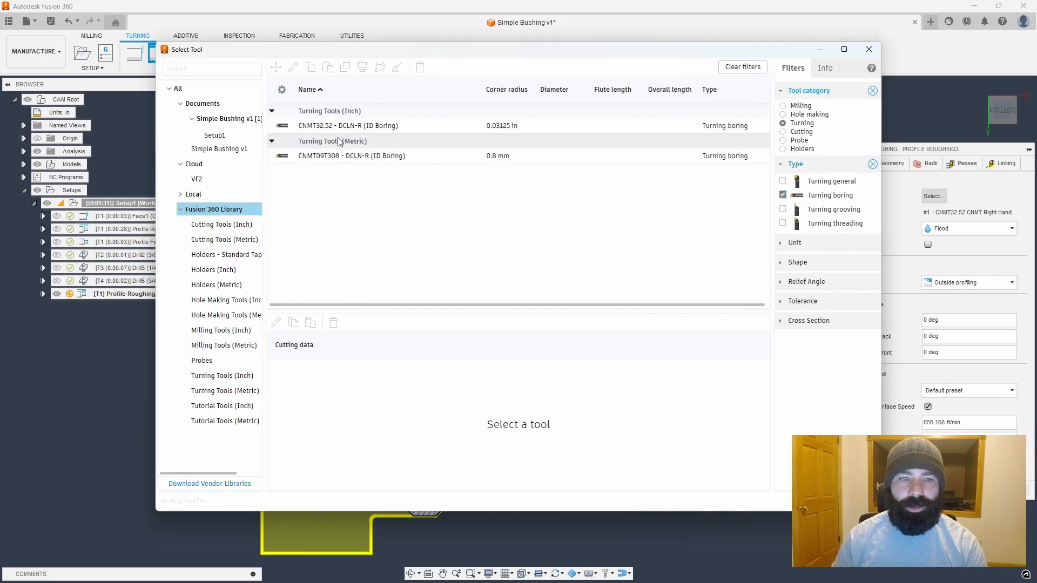
{"action": "left_click", "coordinate": [351, 125]}
{"action": "left_click", "coordinate": [823, 500]}
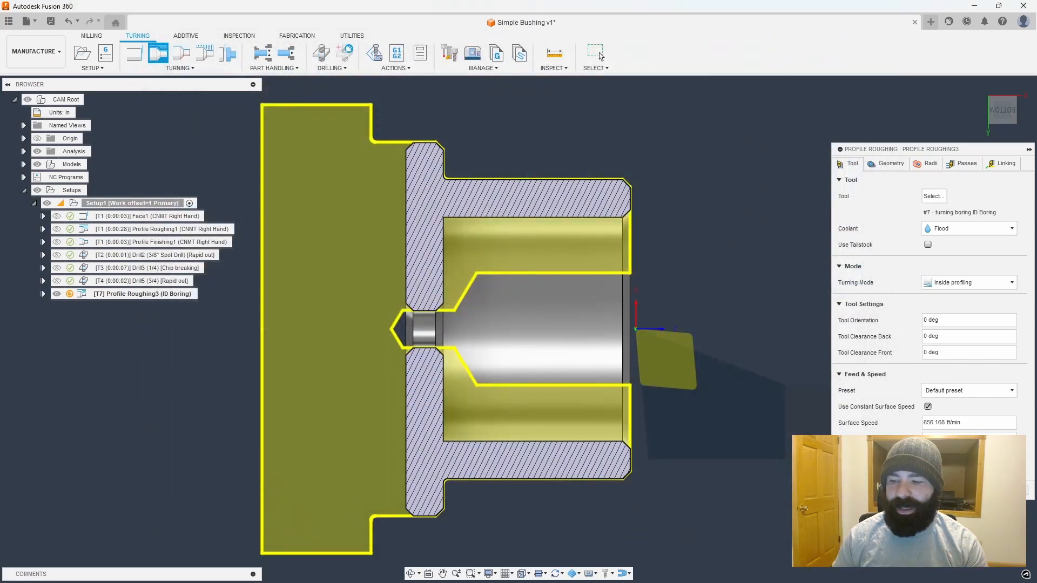
{"action": "key", "text": "Return"}
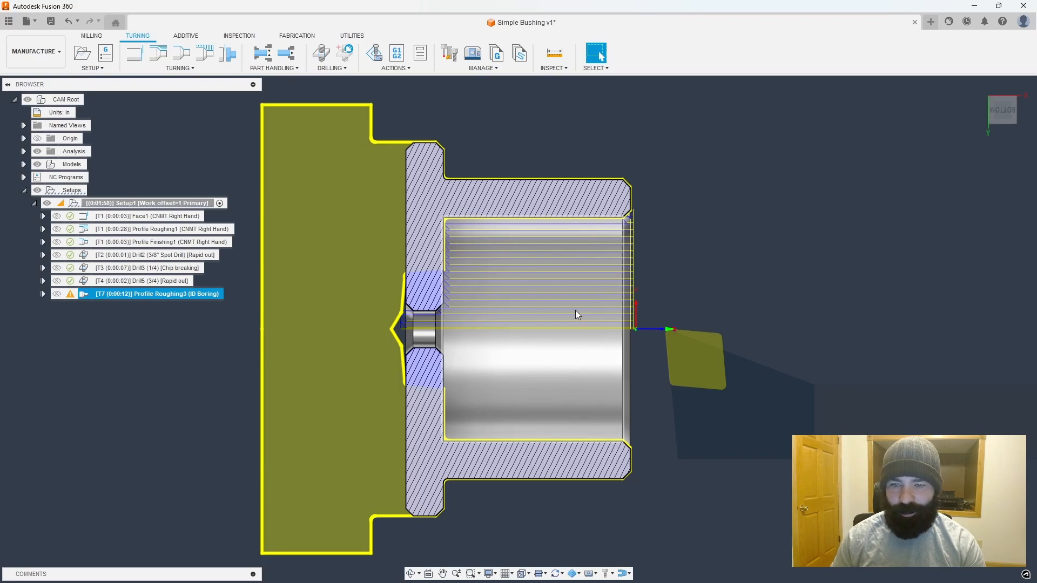
Step: Set the ID boring roughing operation's back mode to Selection, referenced to the large bore's floor face, and regenerate it
{"action": "double_click", "coordinate": [84, 295]}
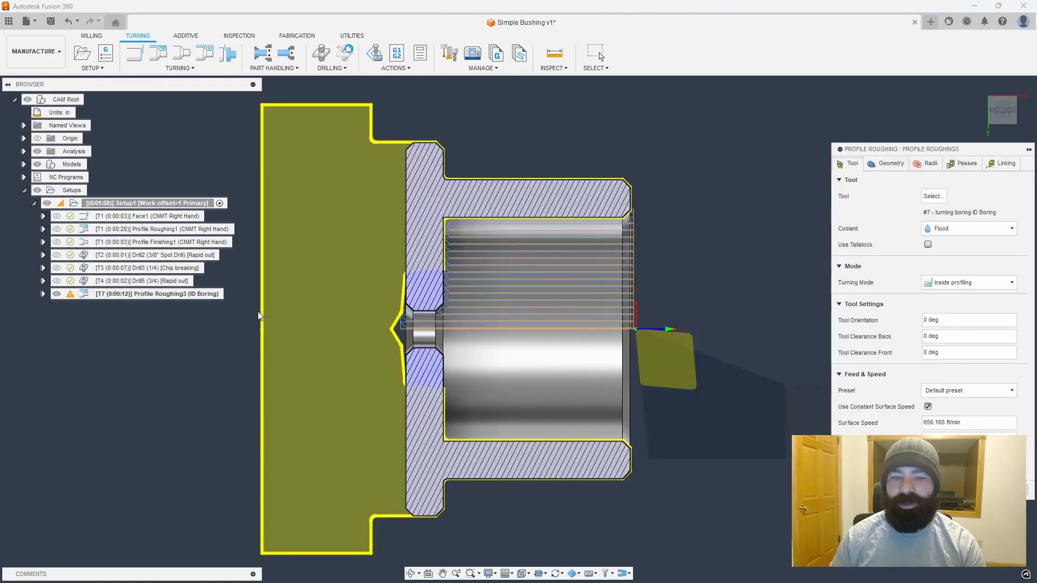
{"action": "left_click", "coordinate": [886, 164]}
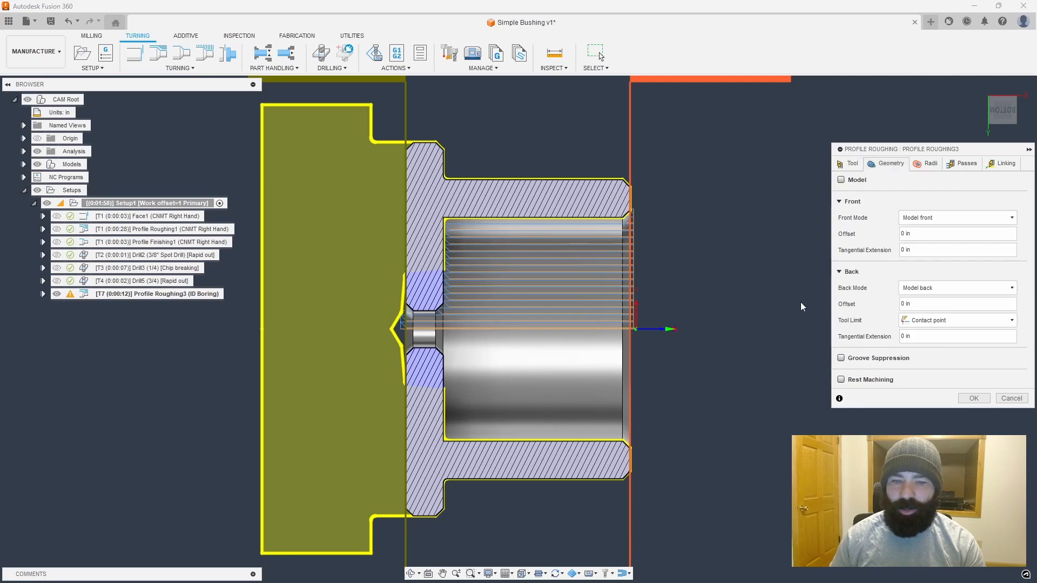
{"action": "left_click", "coordinate": [913, 288]}
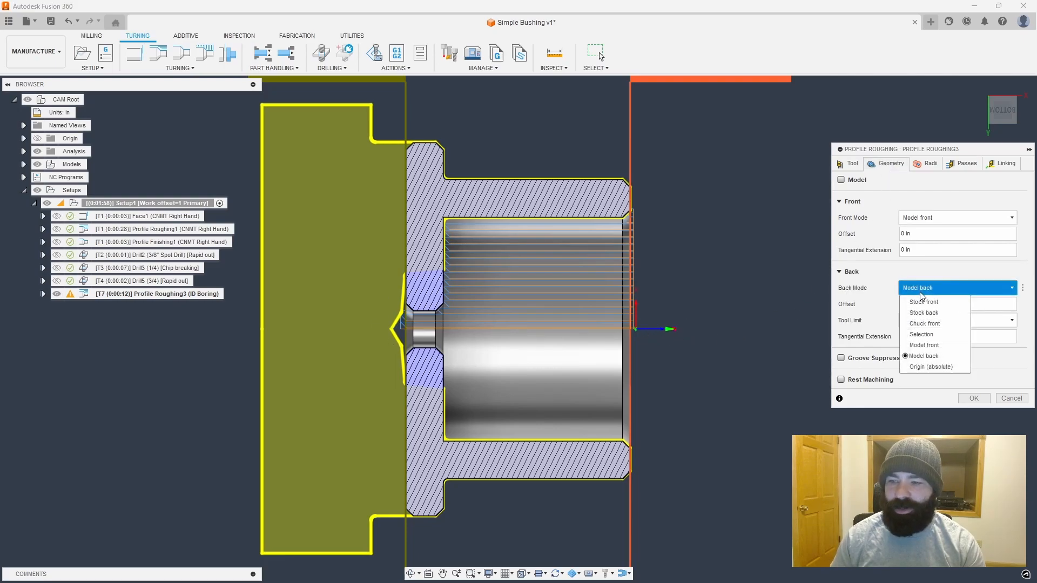
{"action": "left_click", "coordinate": [920, 336]}
{"action": "middle_click_drag", "start_coordinate": [562, 318], "coordinate": [494, 303], "text": "shift"}
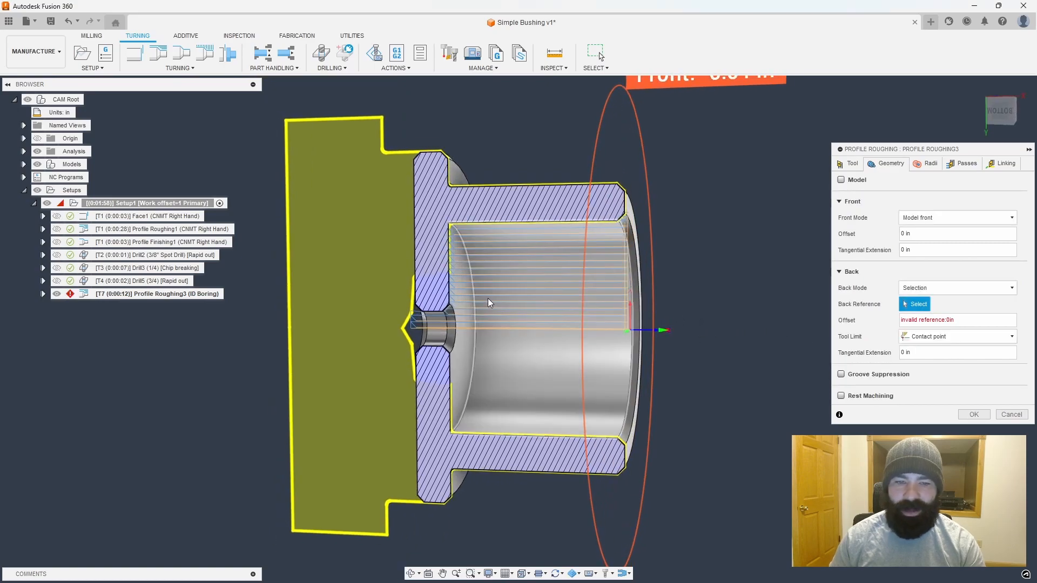
{"action": "left_click", "coordinate": [453, 286]}
{"action": "left_click", "coordinate": [972, 414]}
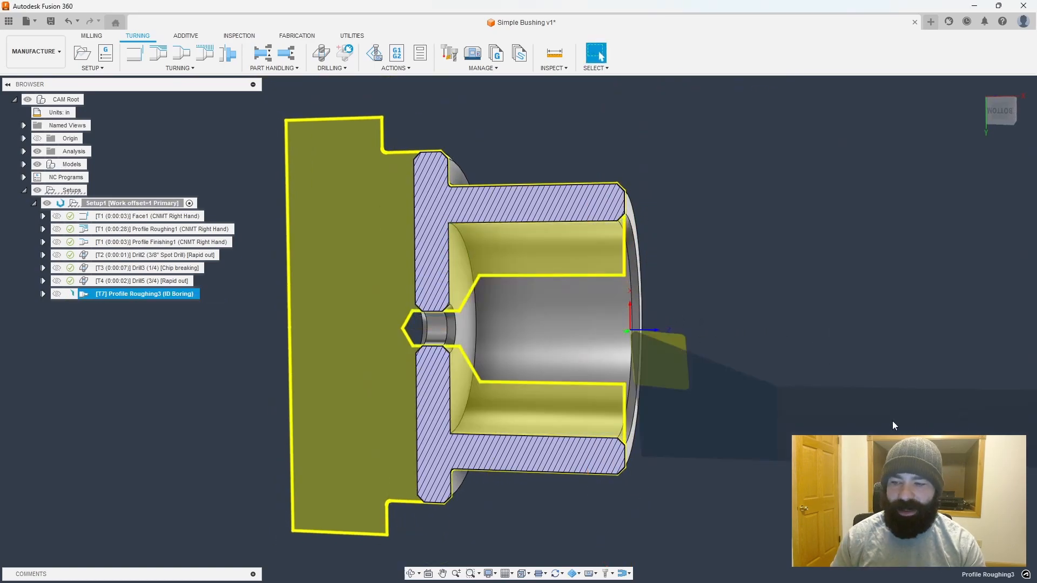
{"action": "left_click", "coordinate": [998, 111]}
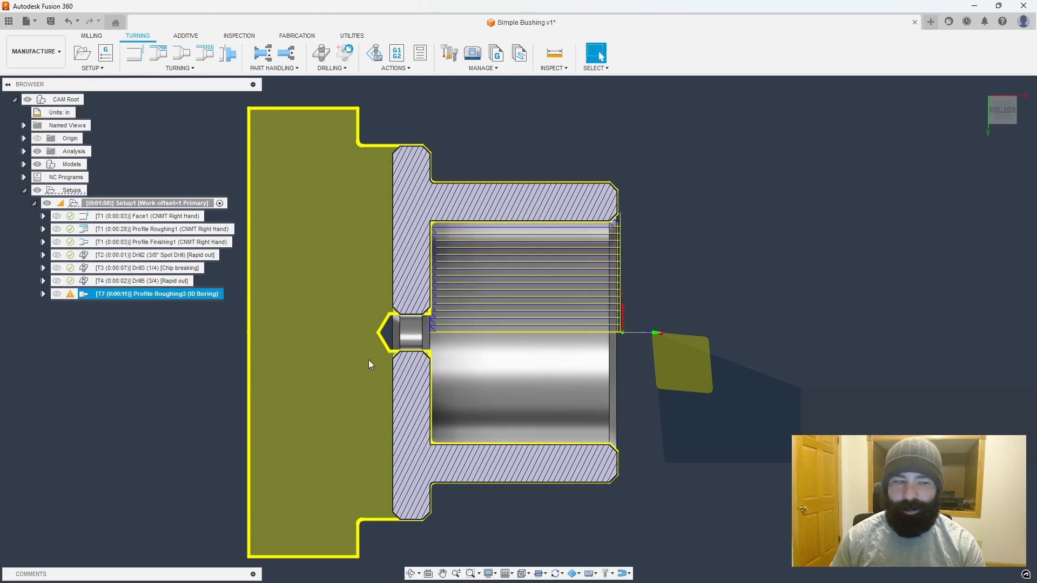
Step: Enable Rest Machining for the ID boring roughing operation with the source From previous operation(s), and regenerate it
{"action": "double_click", "coordinate": [85, 294]}
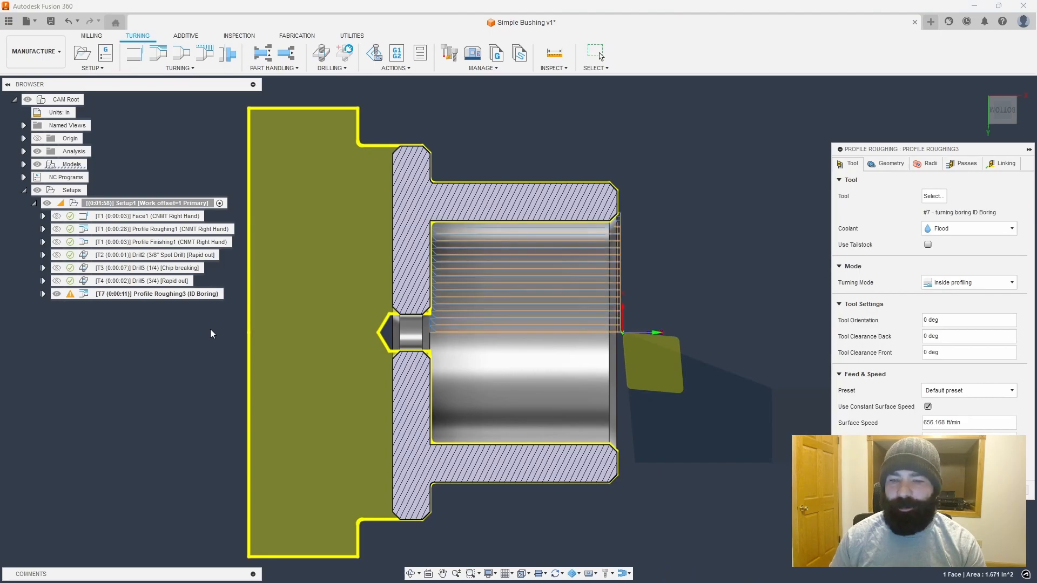
{"action": "left_click", "coordinate": [887, 165]}
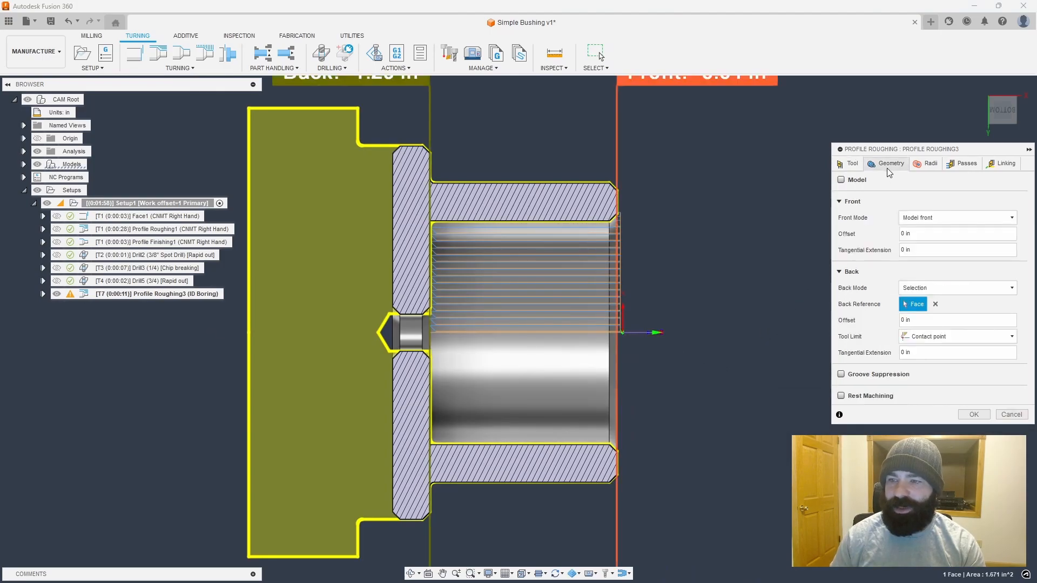
{"action": "left_click", "coordinate": [842, 395]}
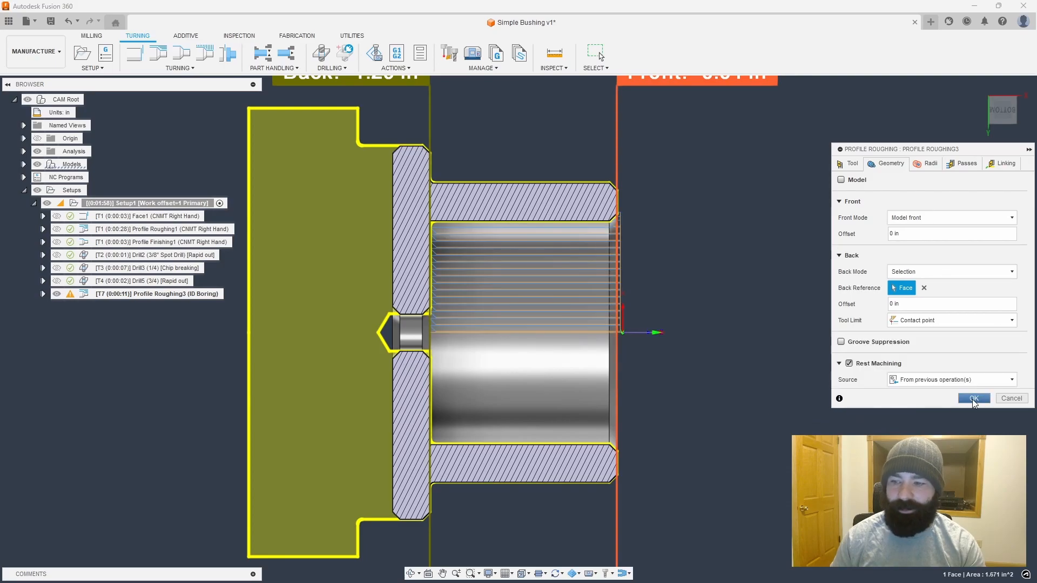
{"action": "left_click", "coordinate": [972, 398]}
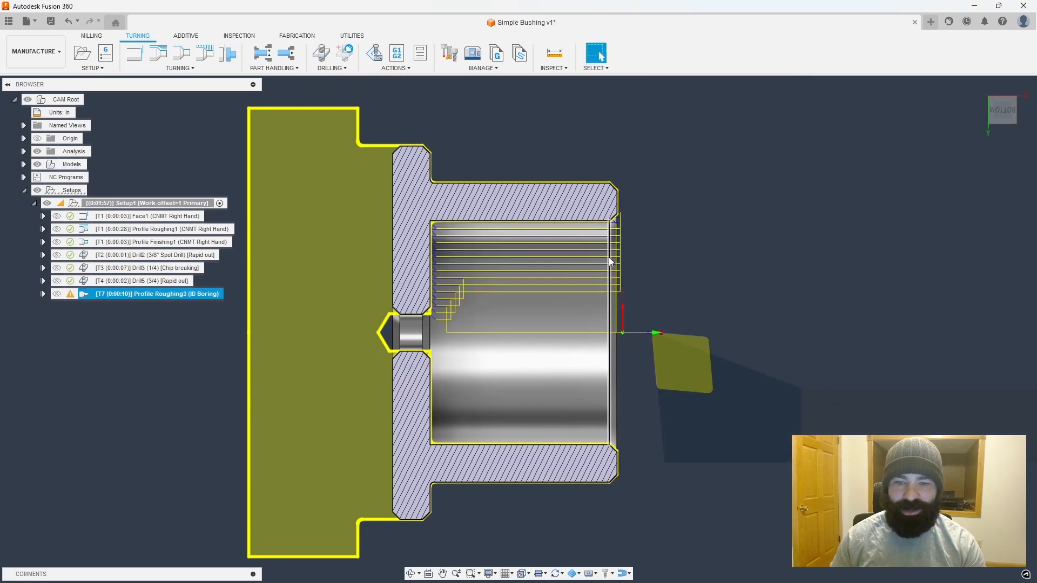
Step: Compare the 3/4 in drilling with the ID boring roughing toolpath around the drill-point cone, checking the in-process stock display
{"action": "left_click", "coordinate": [180, 281]}
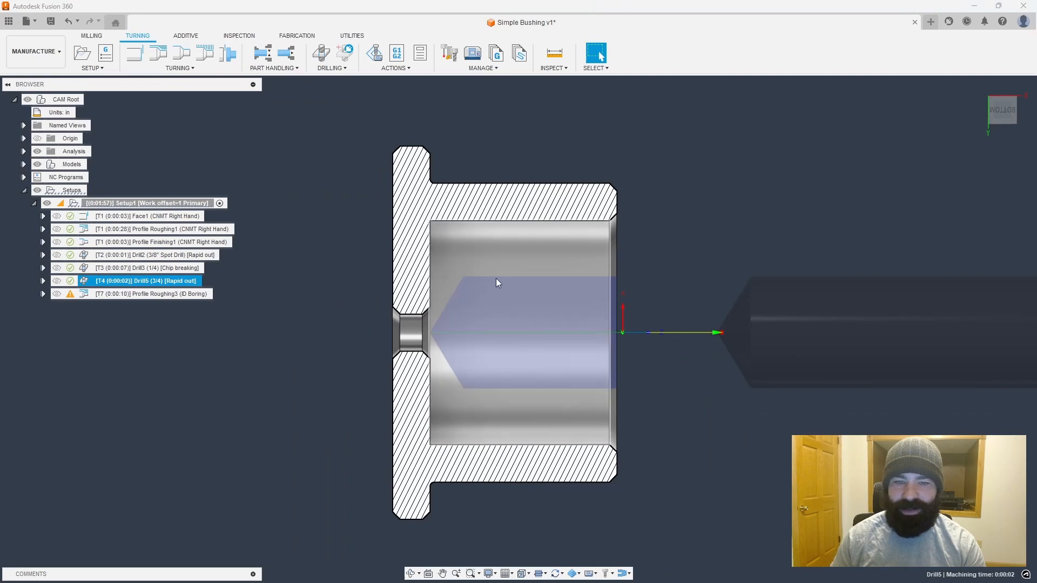
{"action": "left_click", "coordinate": [574, 573]}
{"action": "left_click", "coordinate": [573, 551]}
{"action": "left_click", "coordinate": [763, 431]}
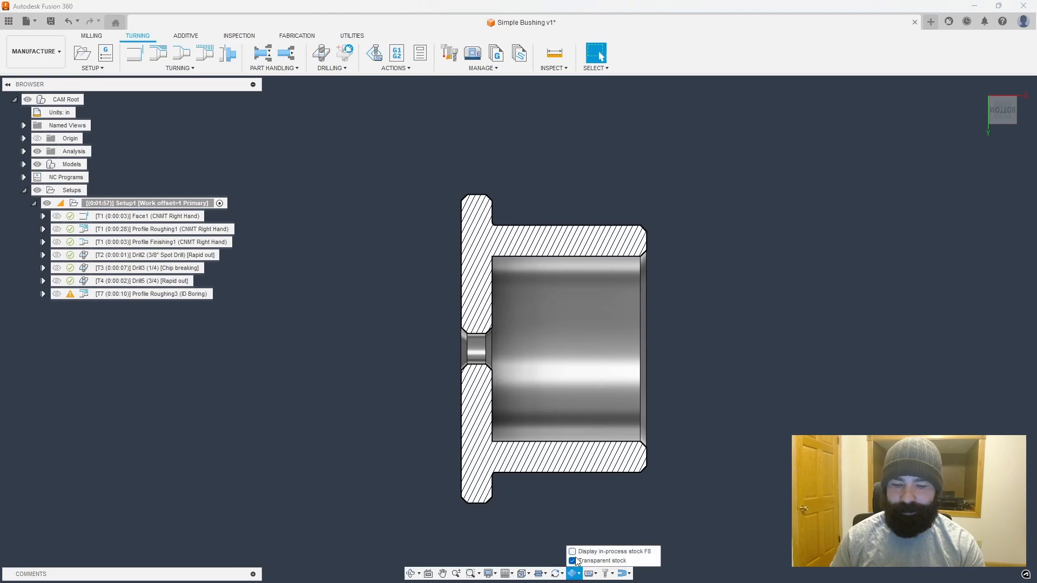
{"action": "scroll", "coordinate": [540, 323], "scroll_direction": "up", "scroll_amount": 1}
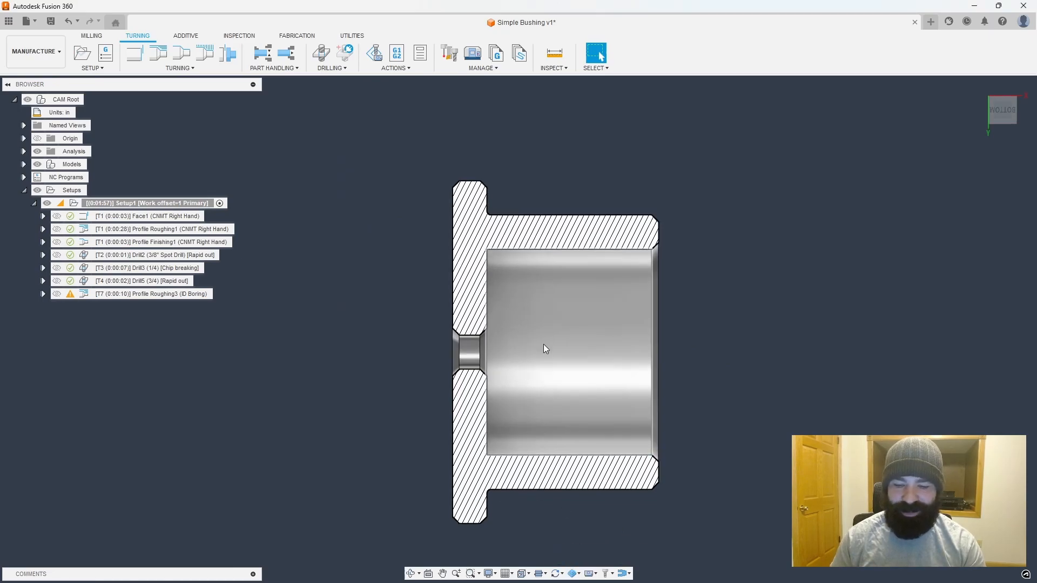
{"action": "left_click", "coordinate": [114, 293]}
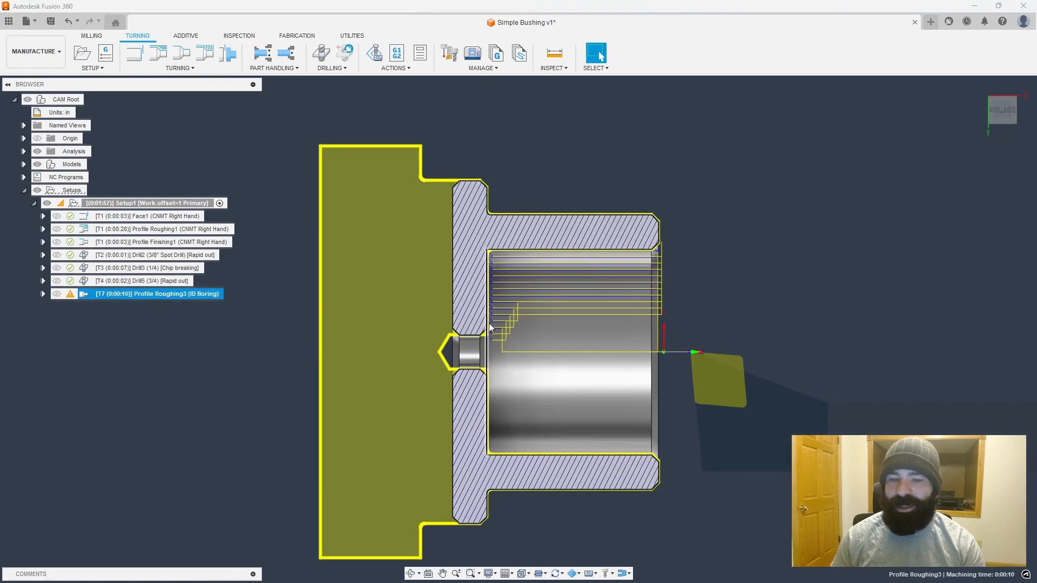
{"action": "left_click", "coordinate": [155, 281], "text": "ctrl"}
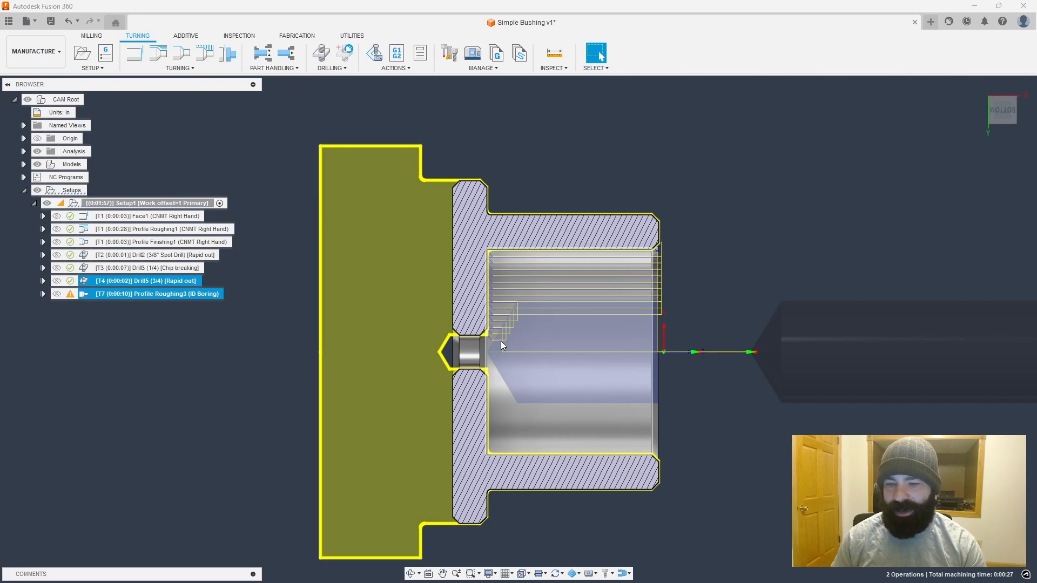
{"action": "left_click", "coordinate": [214, 387]}
{"action": "left_click", "coordinate": [147, 283]}
Step: Simulate all of Setup1's operations to check the boring bar inside the bore, and exit the simulation
{"action": "left_click", "coordinate": [140, 203]}
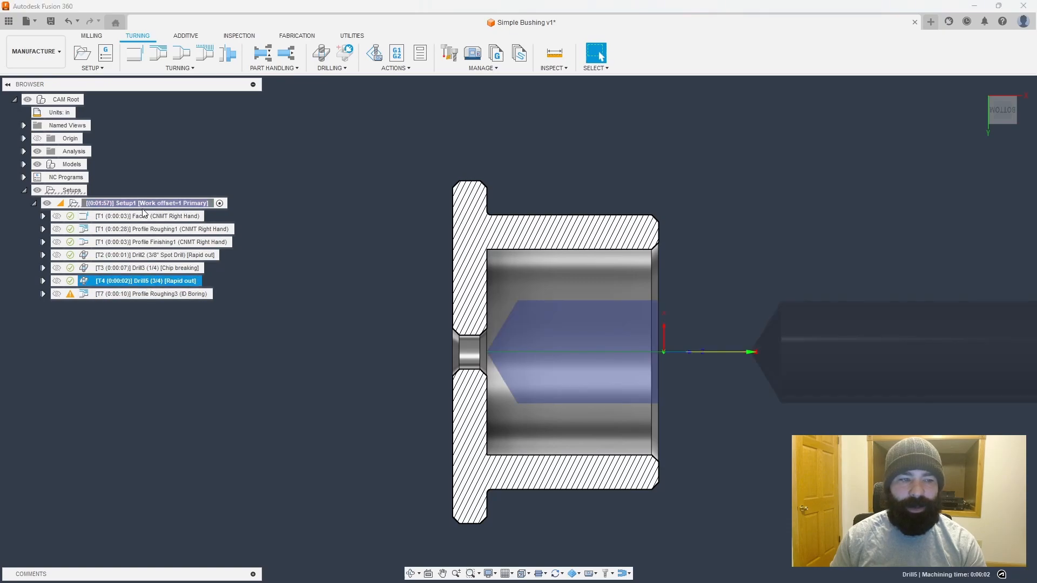
{"action": "left_click", "coordinate": [373, 53]}
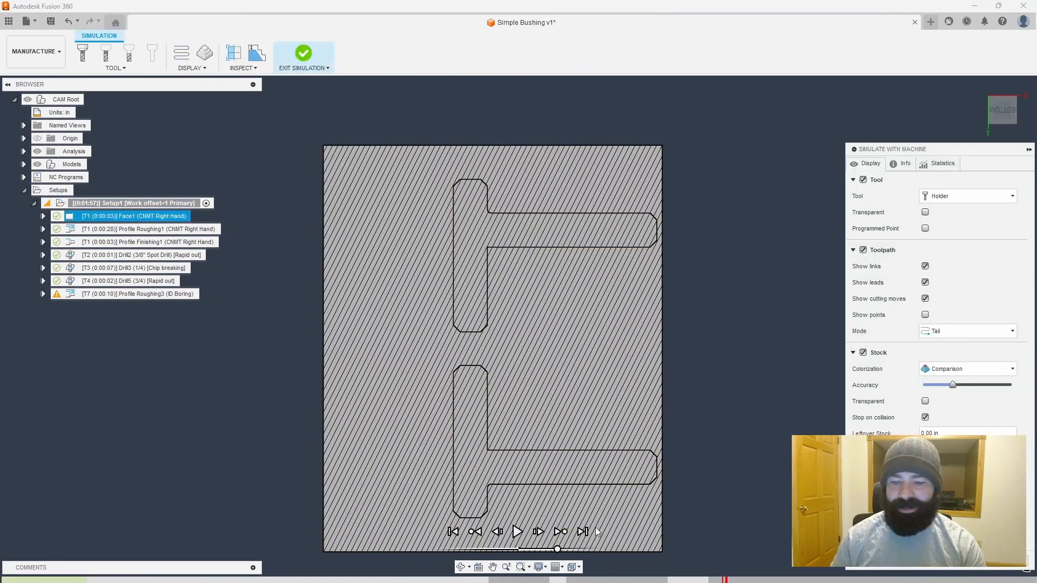
{"action": "left_click", "coordinate": [517, 532]}
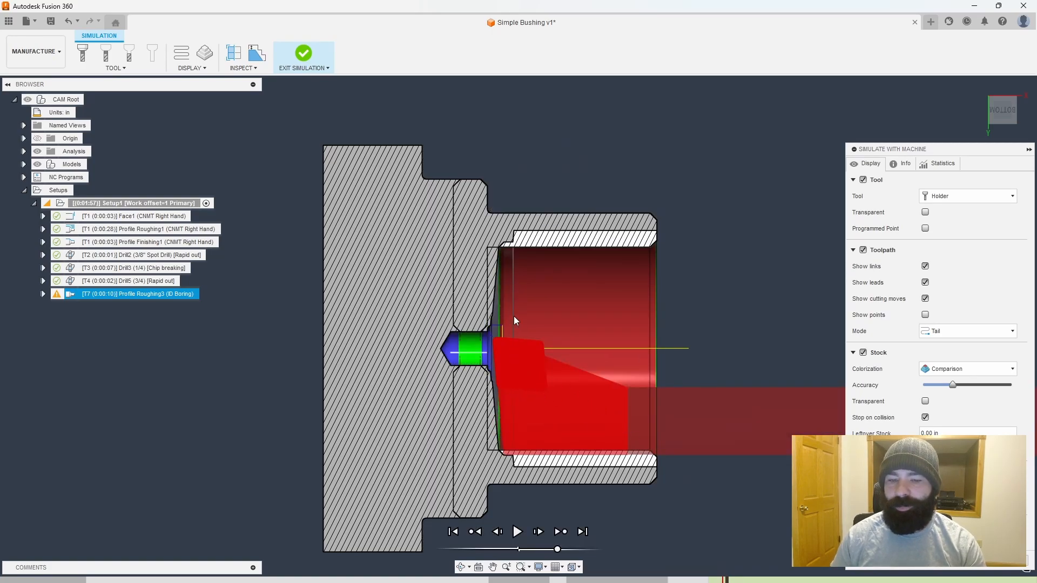
{"action": "left_click", "coordinate": [1001, 568]}
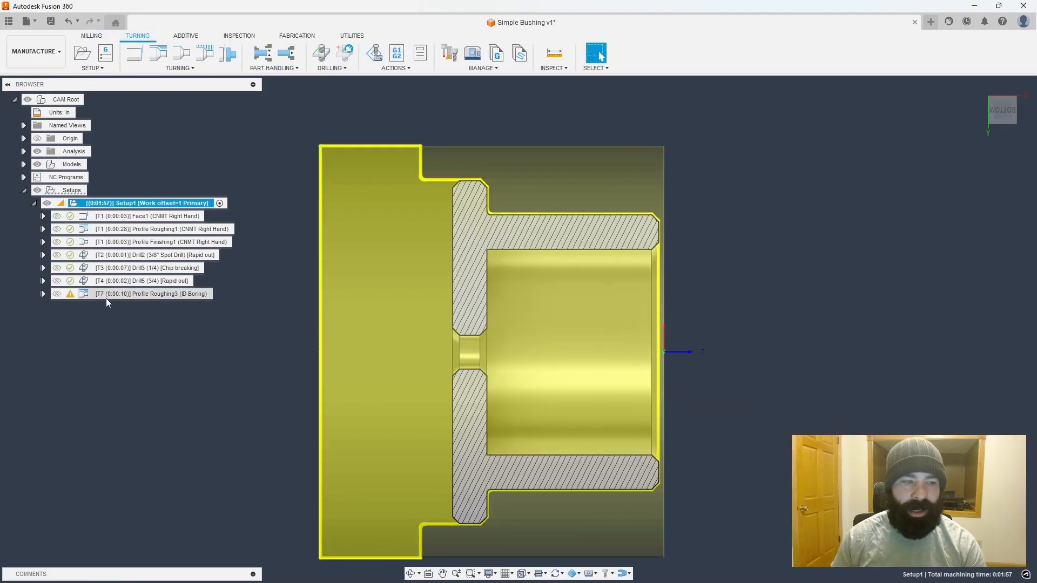
Step: Define the ID boring roughing operation's inner radius by Diameter with a value of .25 in
{"action": "left_click", "coordinate": [101, 294]}
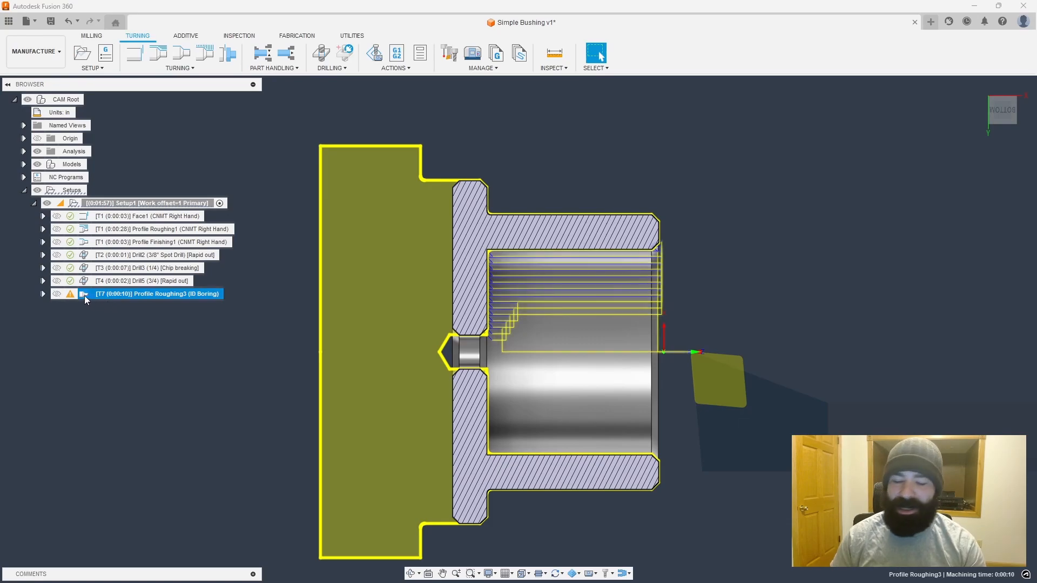
{"action": "double_click", "coordinate": [85, 296]}
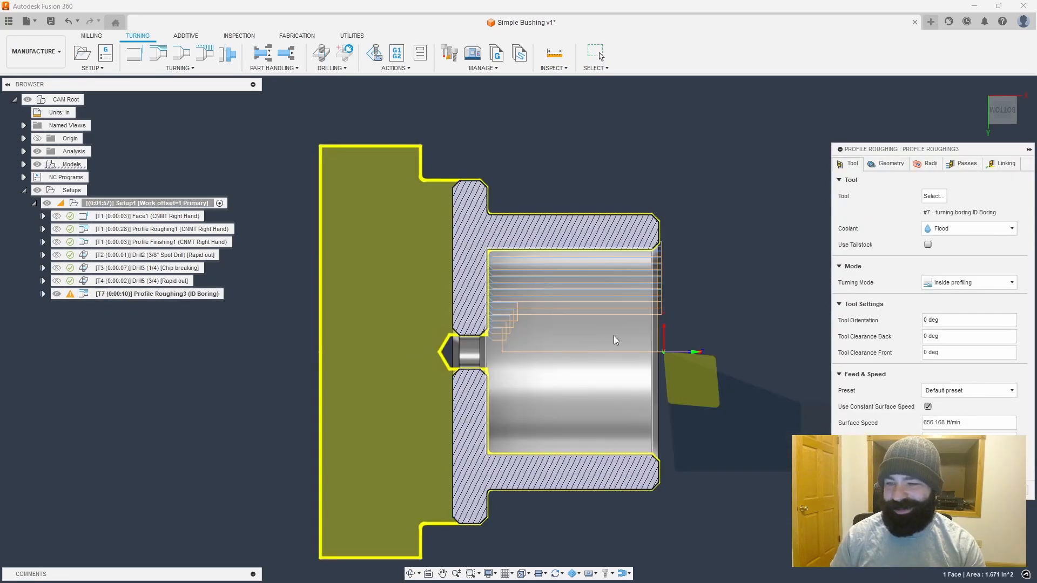
{"action": "left_click", "coordinate": [929, 167]}
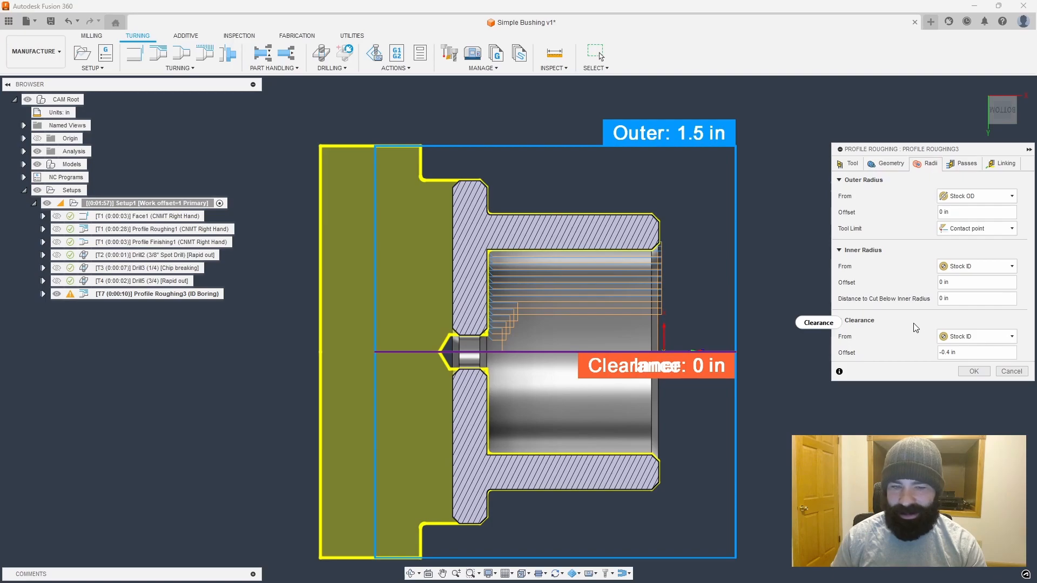
{"action": "mouse_move", "coordinate": [915, 328]}
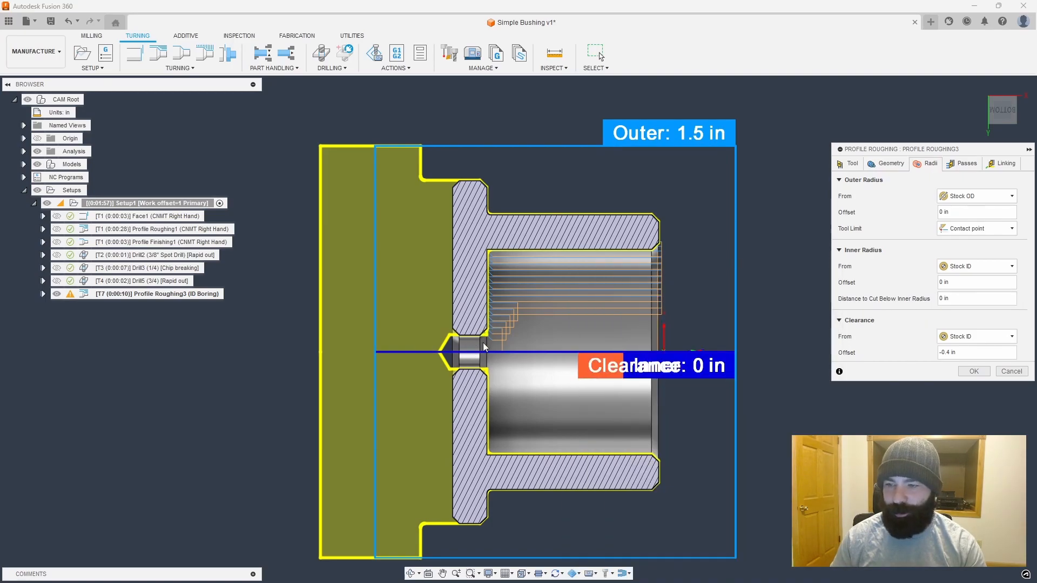
{"action": "left_click", "coordinate": [956, 267]}
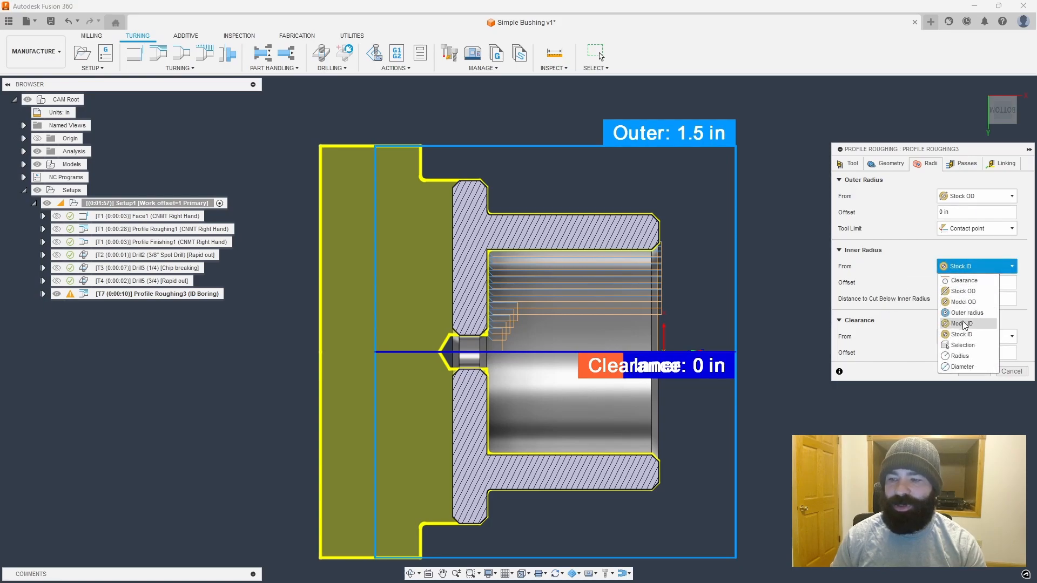
{"action": "left_click", "coordinate": [962, 366]}
{"action": "left_click", "coordinate": [961, 282]}
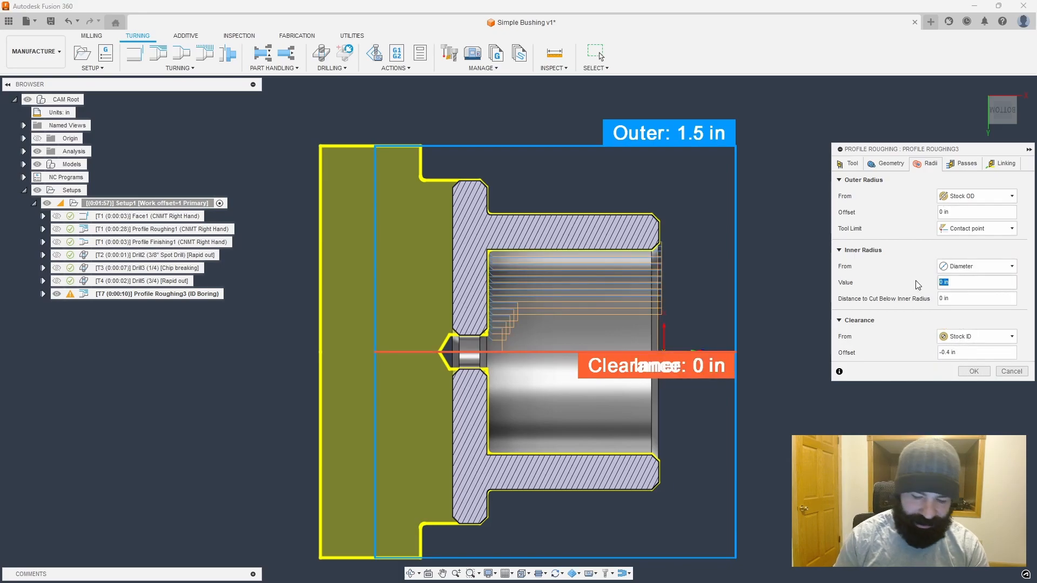
{"action": "type", "text": ".25"}
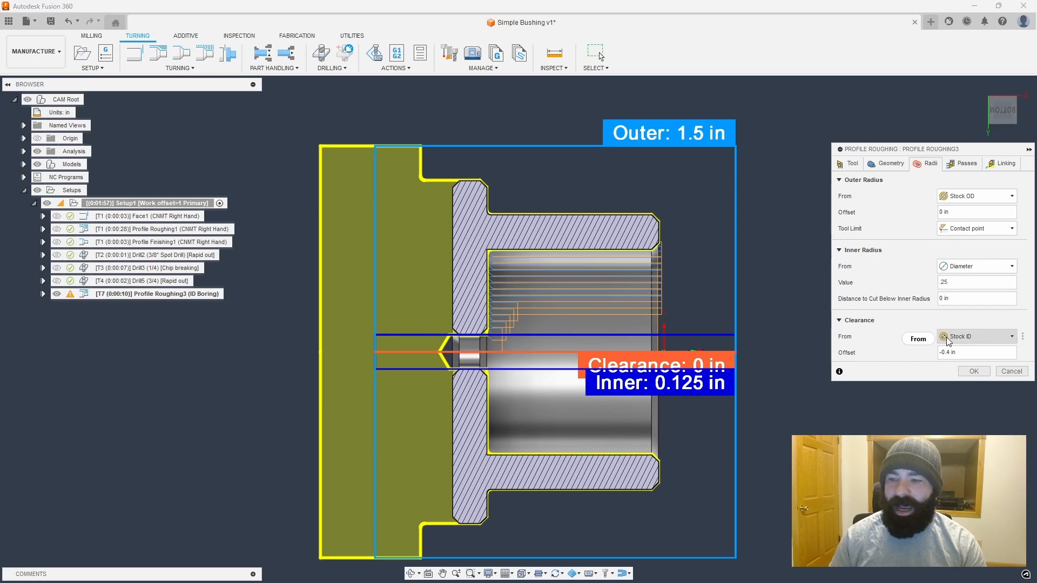
Step: Reference the roughing operation's clearance to the inner radius with an offset of -.02 in, and regenerate the toolpath
{"action": "left_click", "coordinate": [972, 337]}
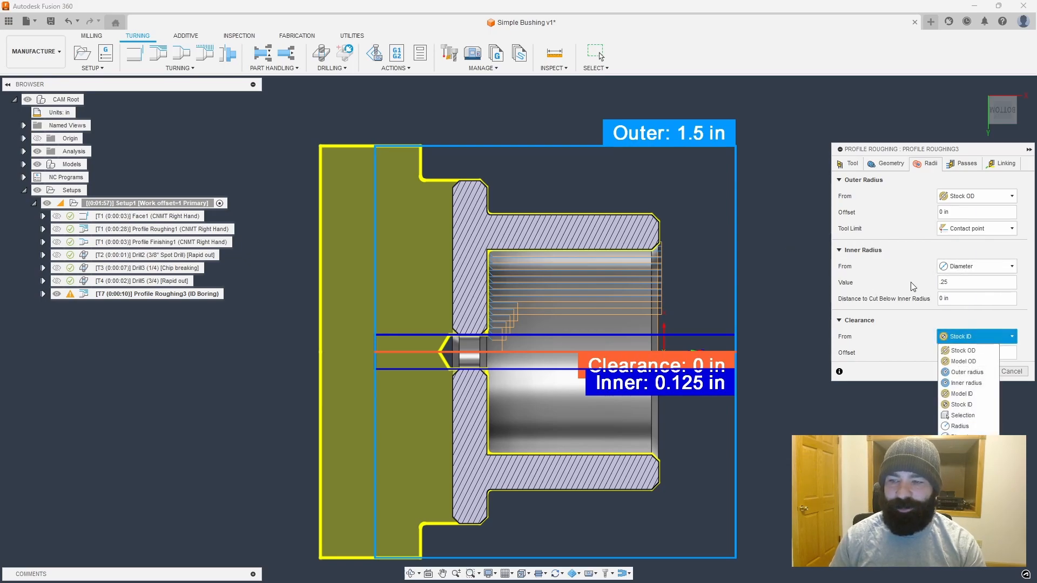
{"action": "left_click", "coordinate": [966, 383]}
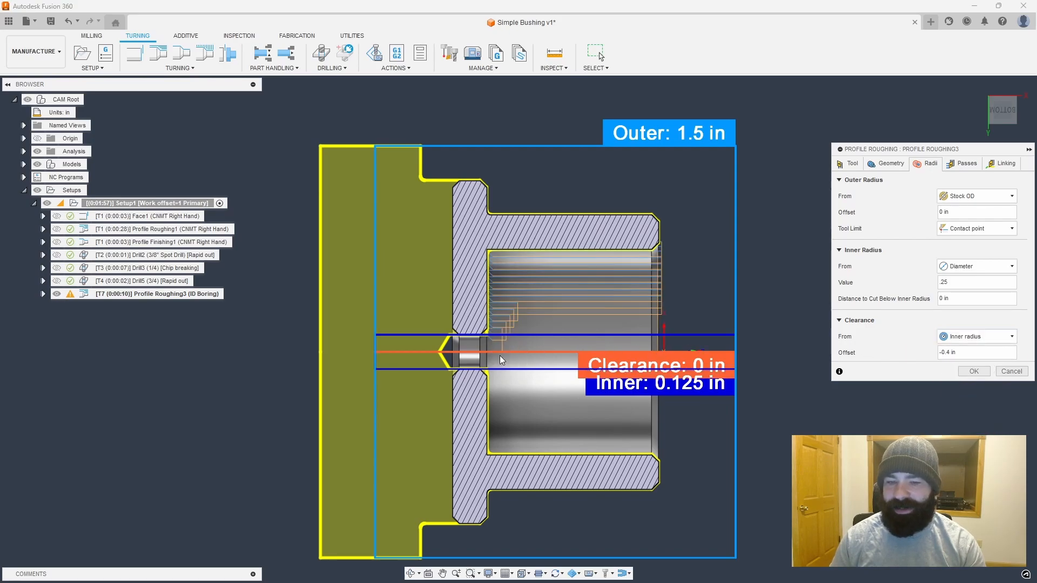
{"action": "left_click", "coordinate": [970, 352]}
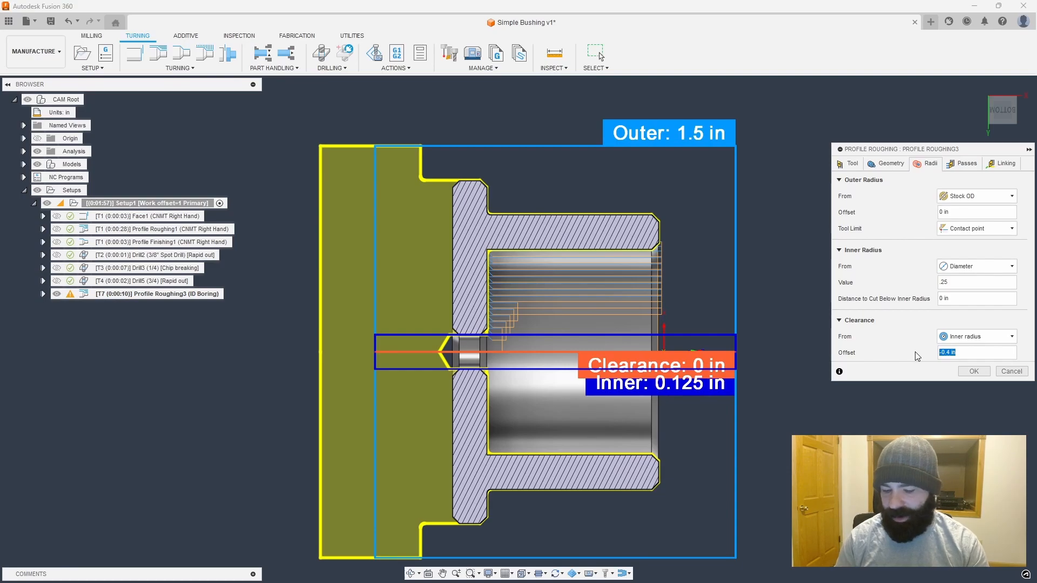
{"action": "type", "text": "-.02"}
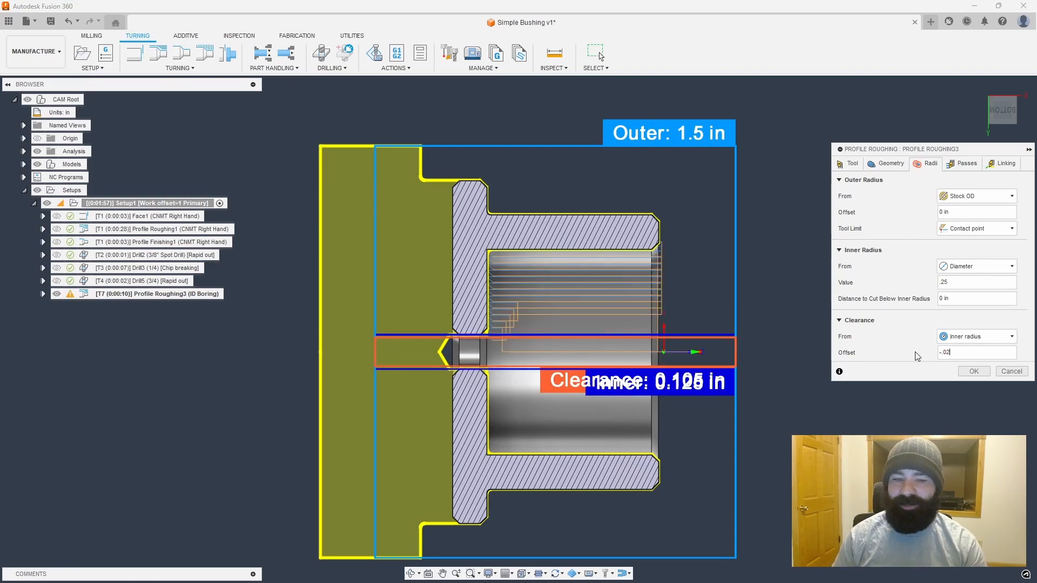
{"action": "scroll", "coordinate": [494, 341], "scroll_direction": "up", "scroll_amount": 5}
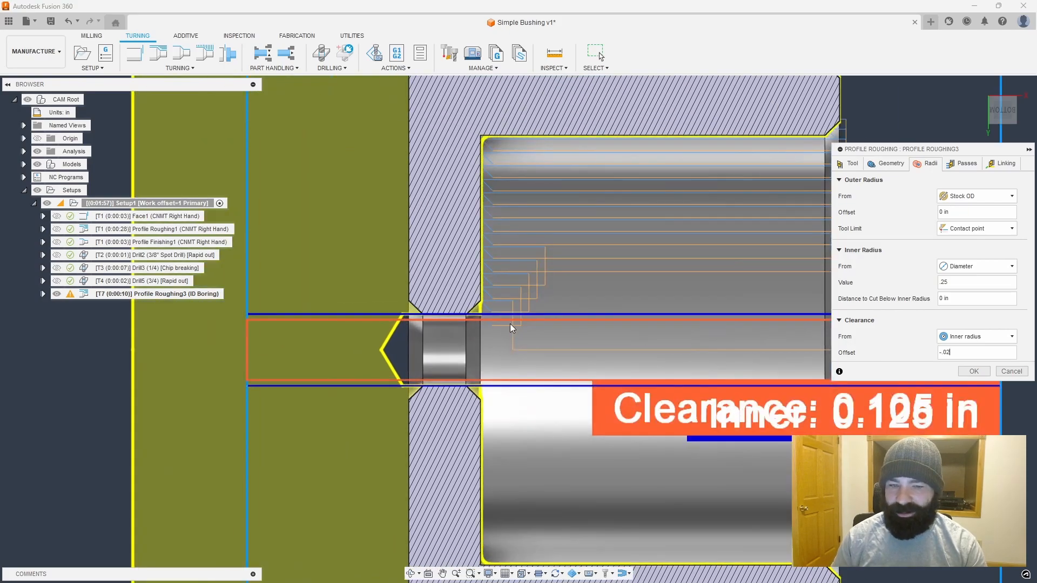
{"action": "scroll", "coordinate": [497, 348], "scroll_direction": "down", "scroll_amount": 3}
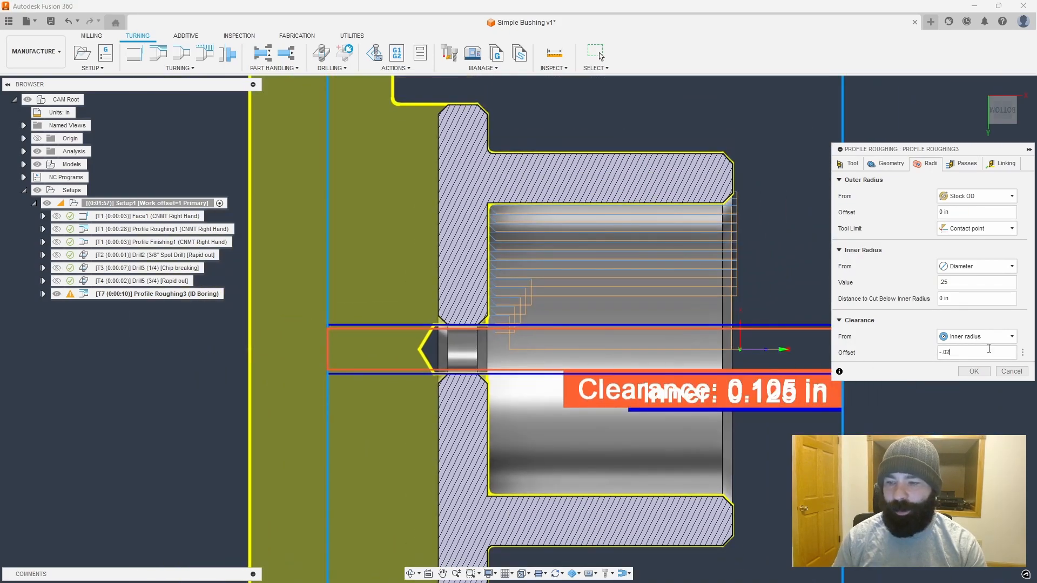
{"action": "left_click", "coordinate": [974, 372]}
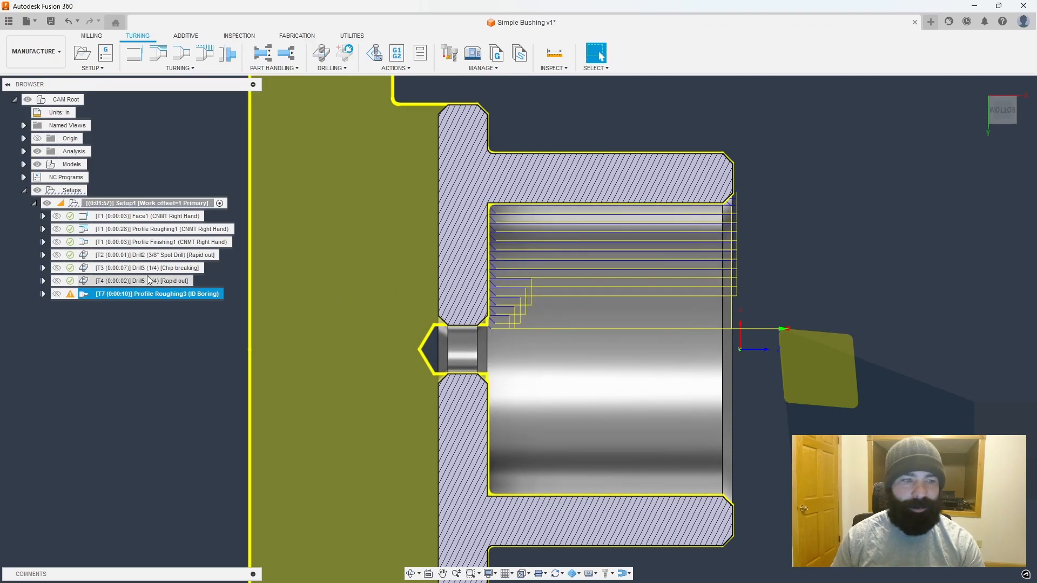
Step: Simulate Setup1 again to check the boring bar with the revised clearance radius, and exit the simulation
{"action": "left_click", "coordinate": [184, 203]}
{"action": "left_click", "coordinate": [374, 53]}
{"action": "left_click", "coordinate": [519, 532]}
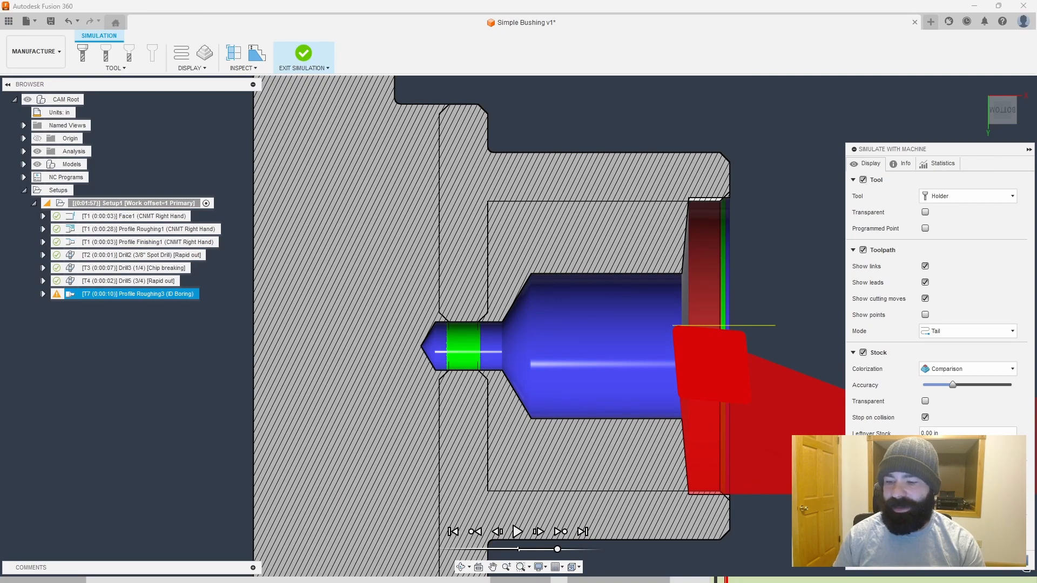
{"action": "left_click", "coordinate": [987, 559]}
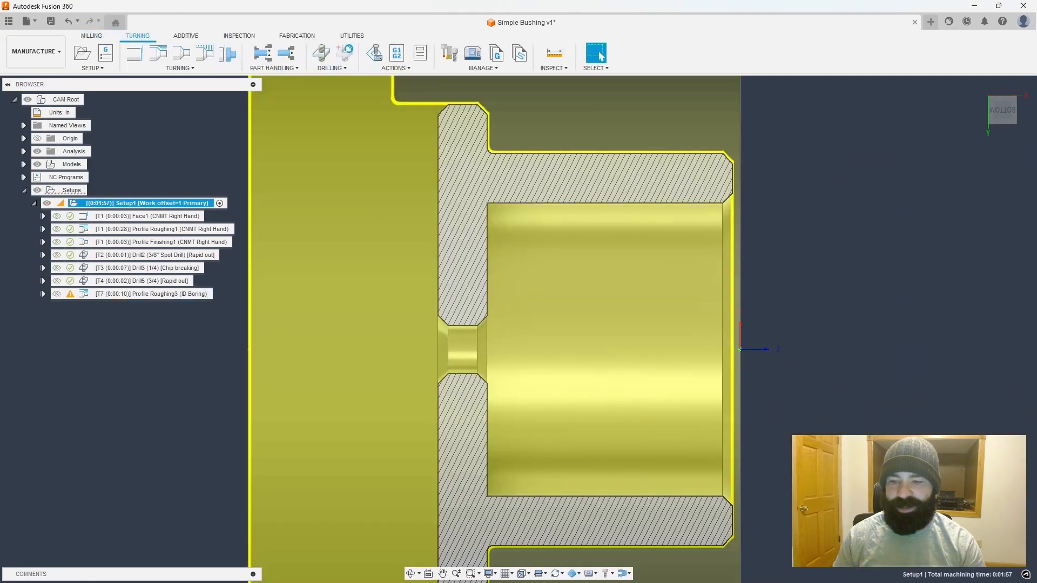
Step: Try Vertical passes as the cycle for the ID boring roughing operation, and regenerate its toolpath
{"action": "left_click", "coordinate": [109, 293]}
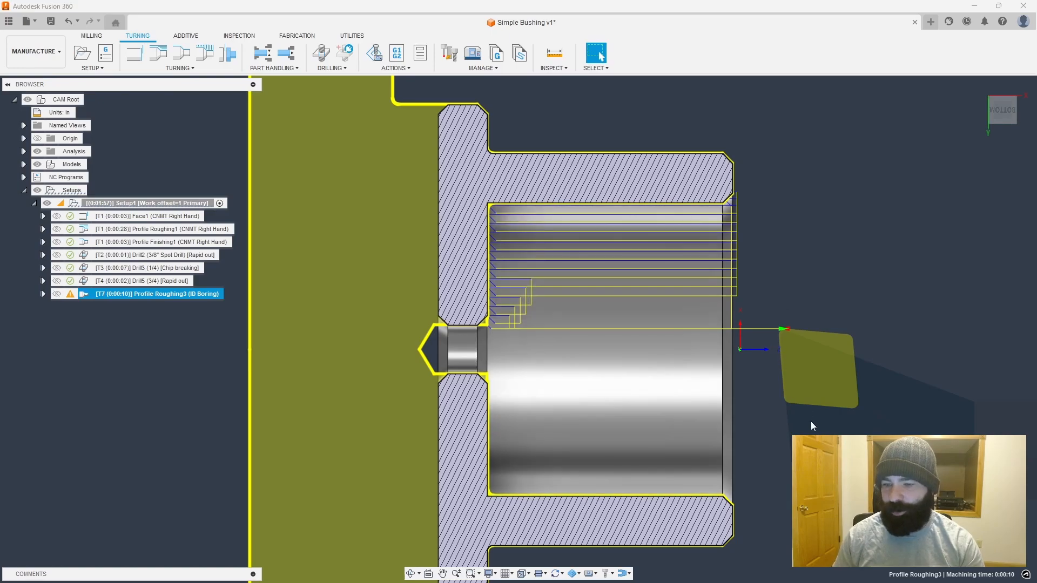
{"action": "double_click", "coordinate": [82, 295]}
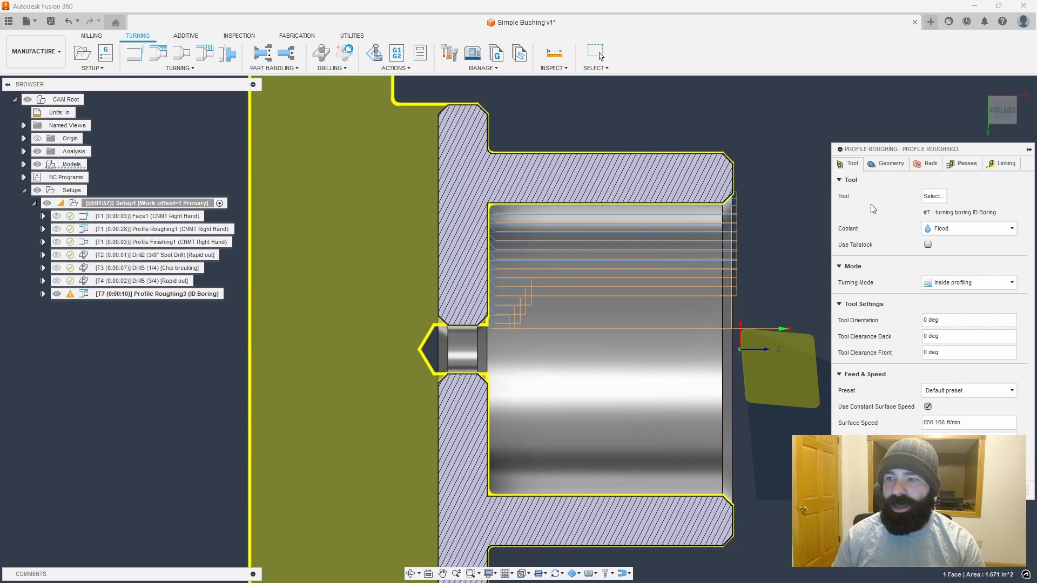
{"action": "left_click", "coordinate": [962, 165]}
{"action": "left_click", "coordinate": [950, 197]}
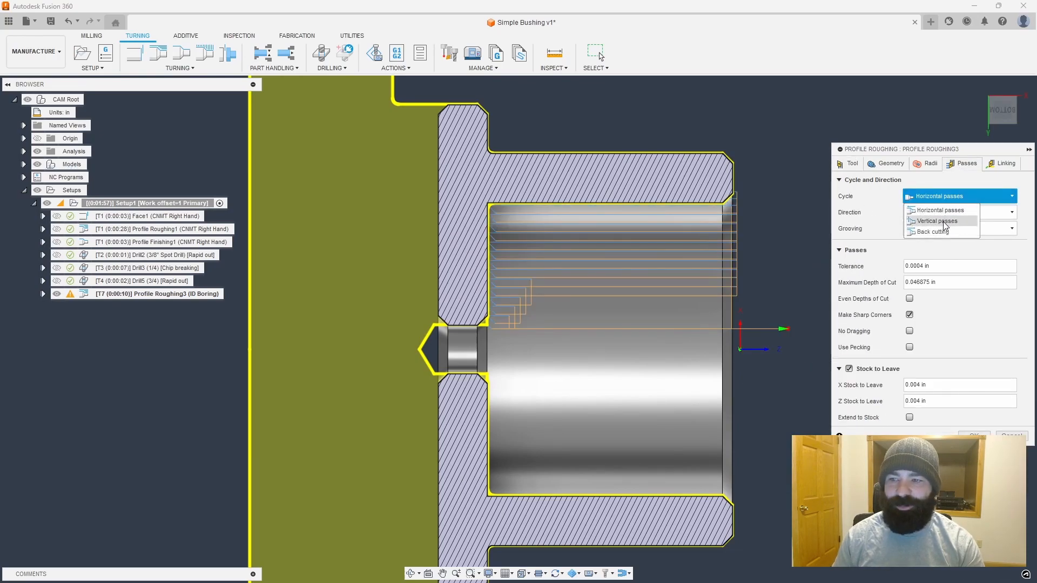
{"action": "left_click", "coordinate": [940, 221]}
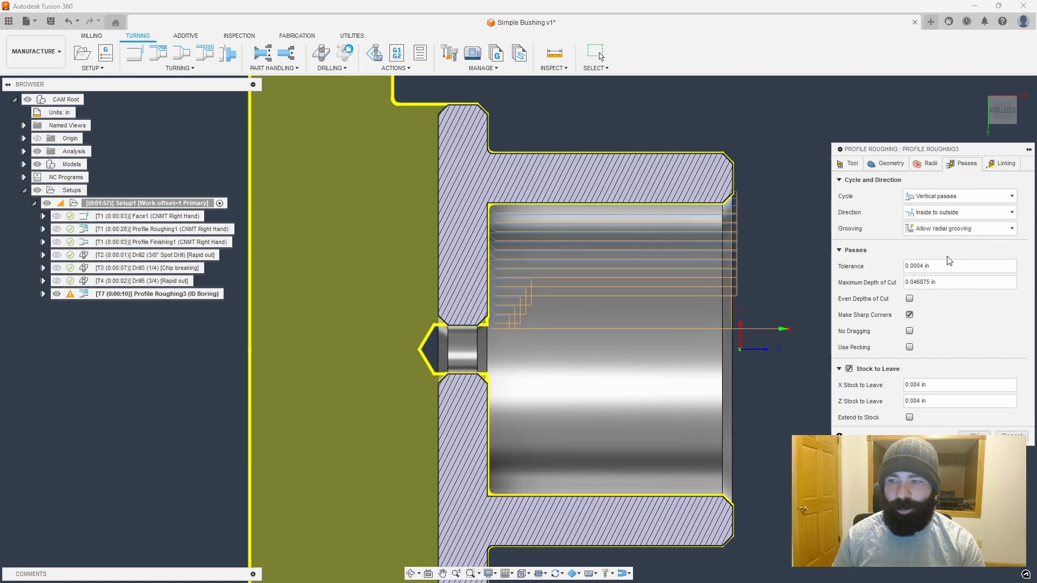
{"action": "left_click", "coordinate": [974, 436]}
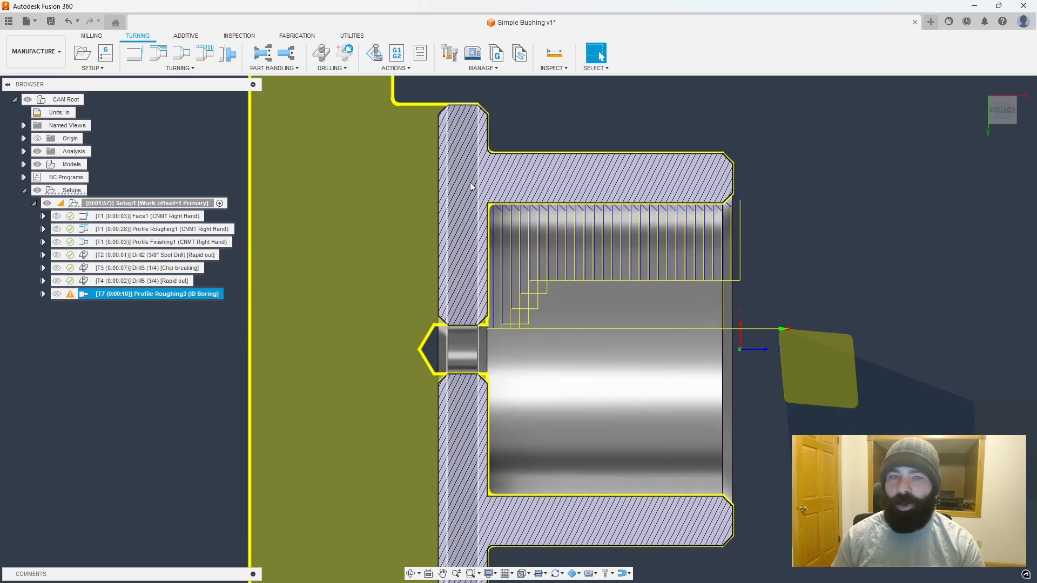
Step: Simulate the vertical-pass boring toolpath to check the boring bar inside the bore, and exit the simulation
{"action": "left_click", "coordinate": [373, 53]}
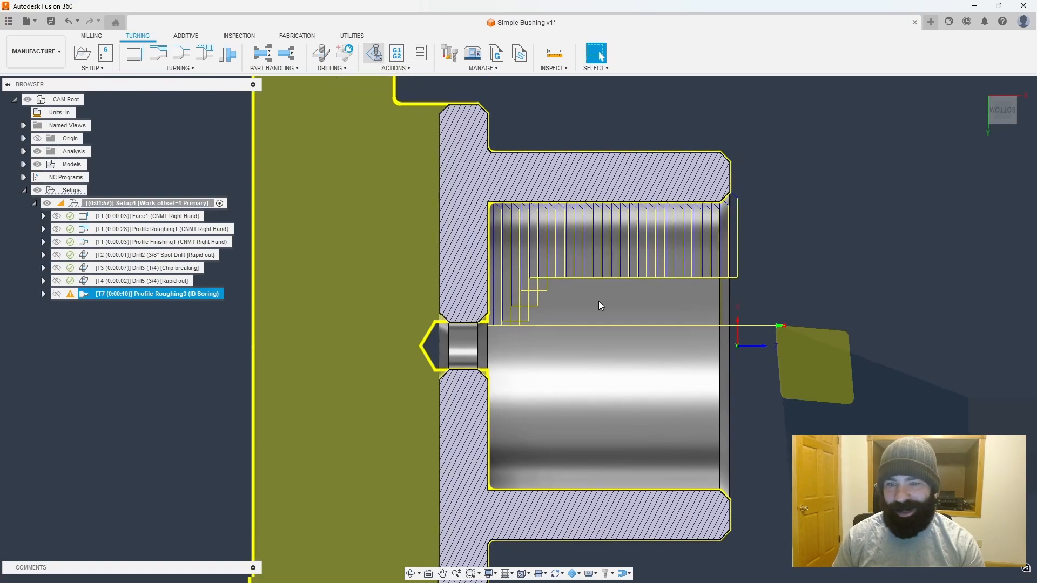
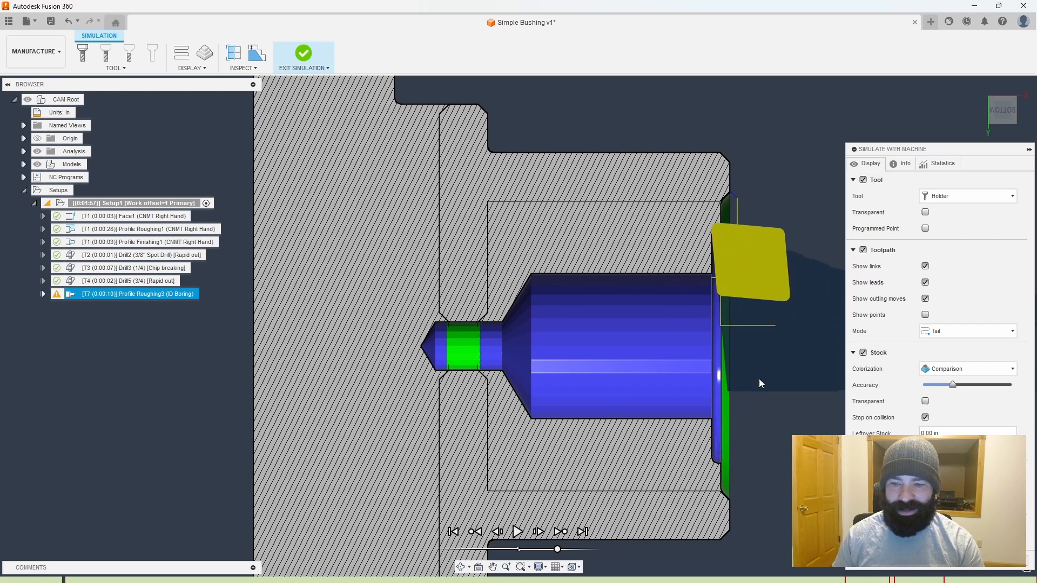
{"action": "left_click", "coordinate": [517, 531]}
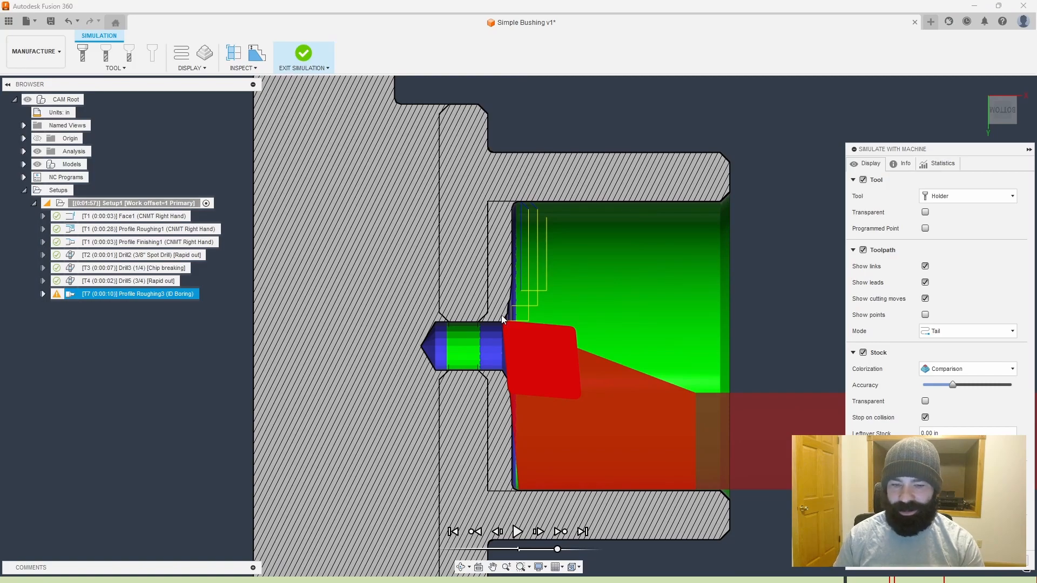
{"action": "left_click", "coordinate": [996, 564]}
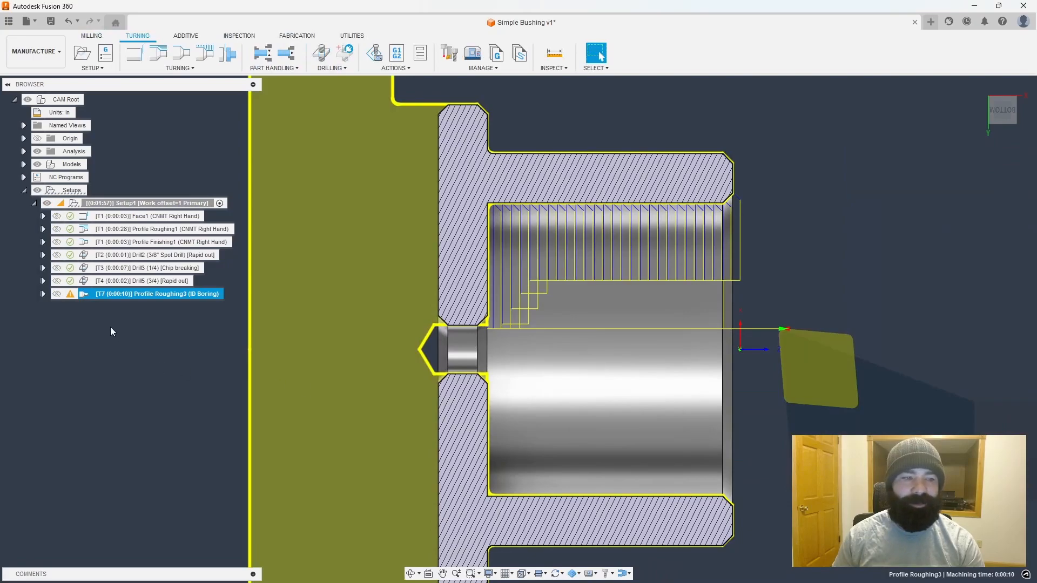
Step: Return the ID boring roughing operation's cycle to Horizontal passes and regenerate its toolpath
{"action": "double_click", "coordinate": [89, 293]}
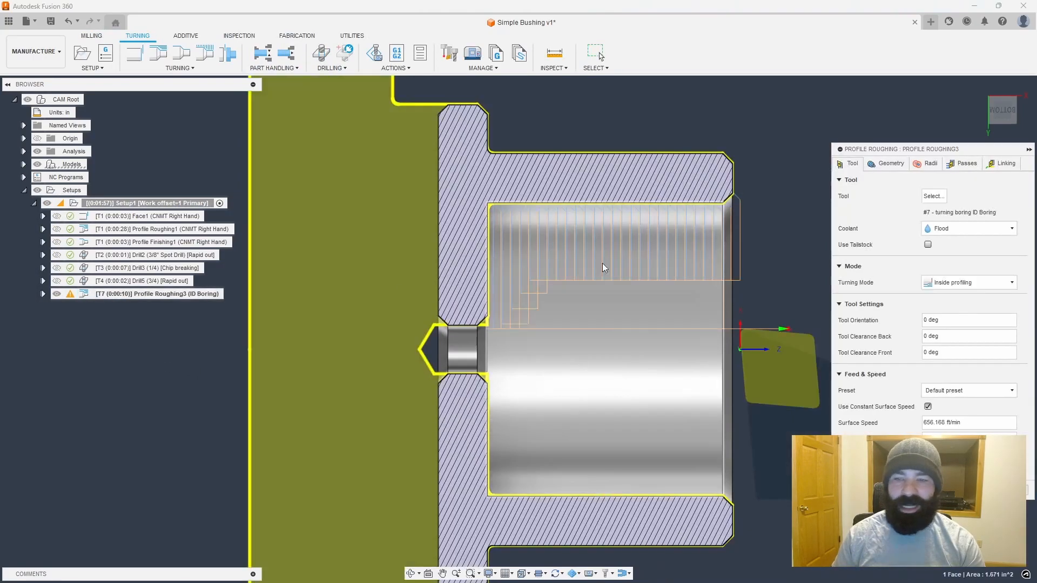
{"action": "left_click", "coordinate": [963, 163]}
{"action": "left_click", "coordinate": [958, 196]}
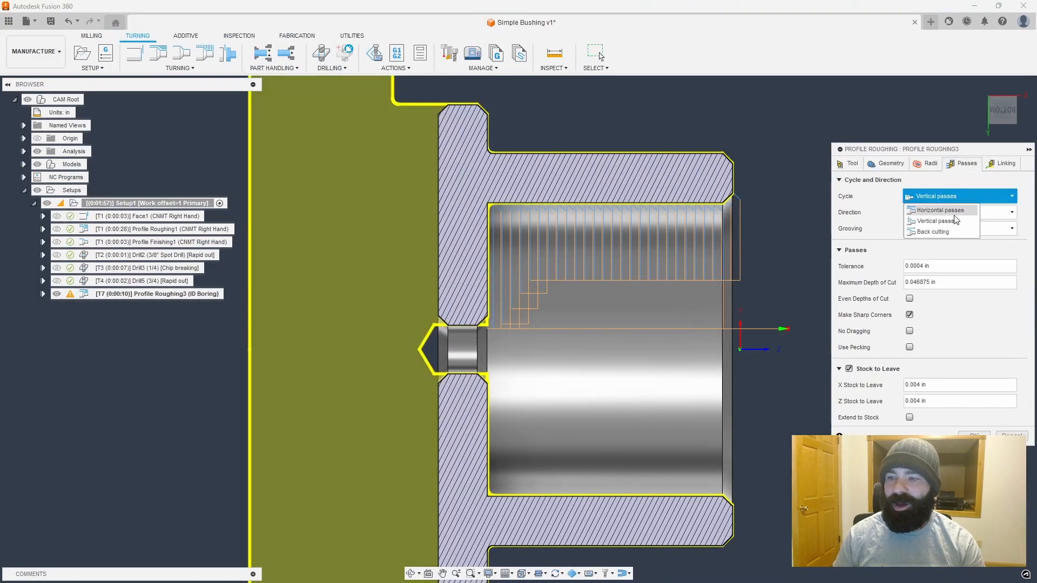
{"action": "left_click", "coordinate": [943, 210]}
{"action": "left_click", "coordinate": [974, 435]}
Step: Edit the ID boring tool's holder, setting its cutting width to 0.3125 in (0.625/2), and accept the tool changes
{"action": "right_click", "coordinate": [83, 295]}
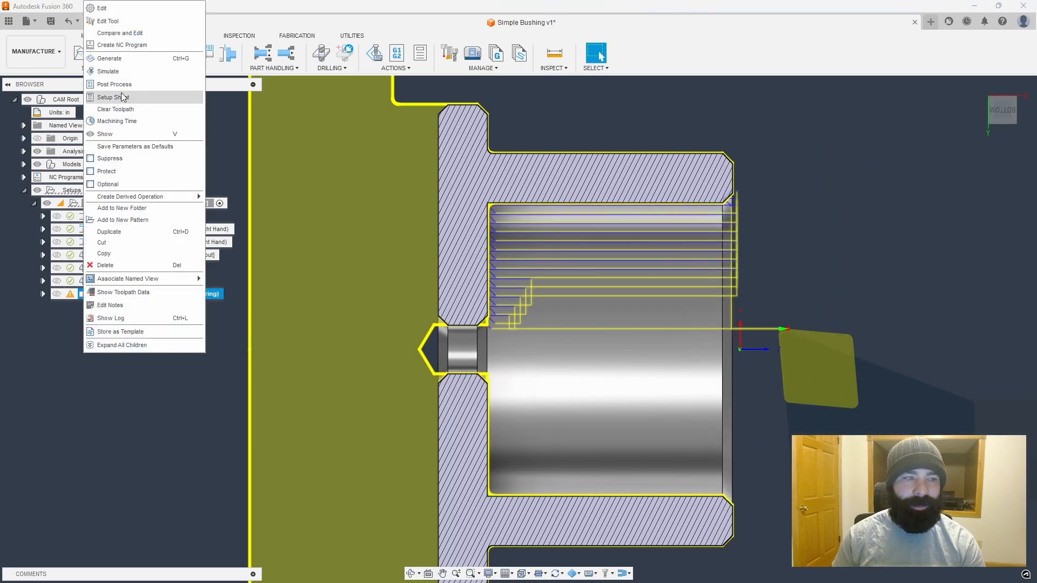
{"action": "left_click", "coordinate": [111, 21]}
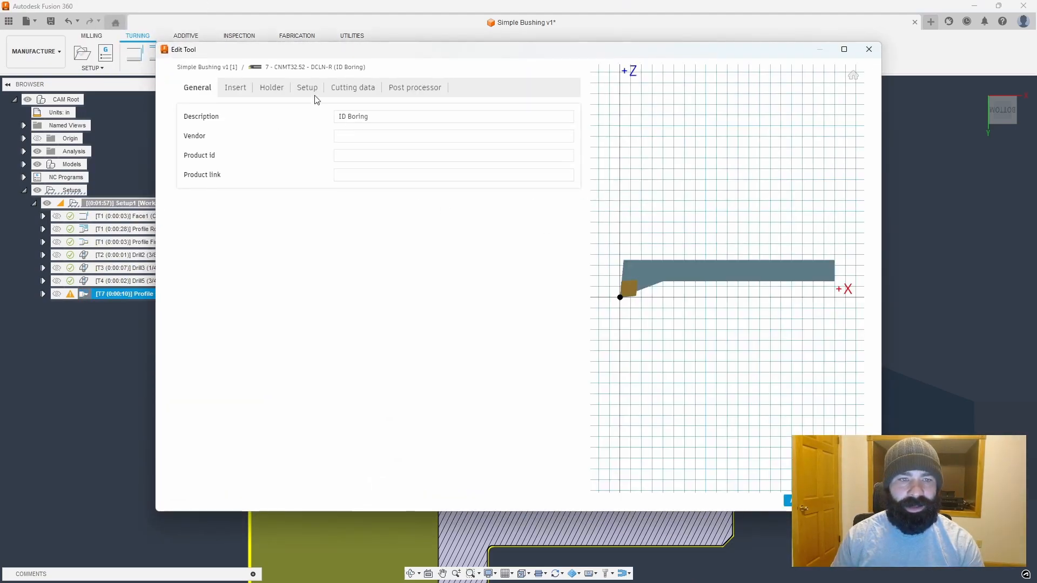
{"action": "left_click", "coordinate": [340, 90]}
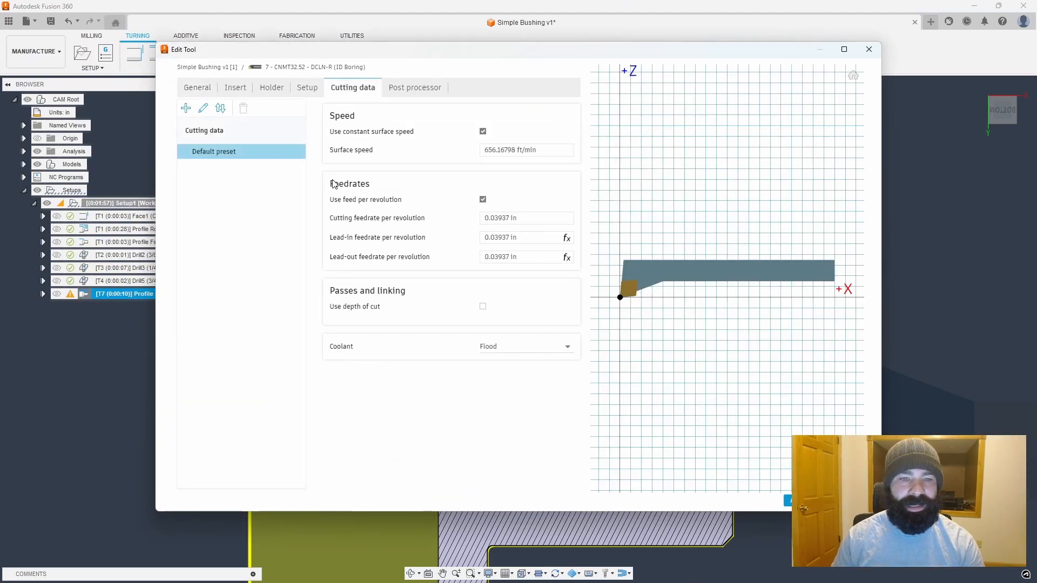
{"action": "left_click", "coordinate": [268, 88]}
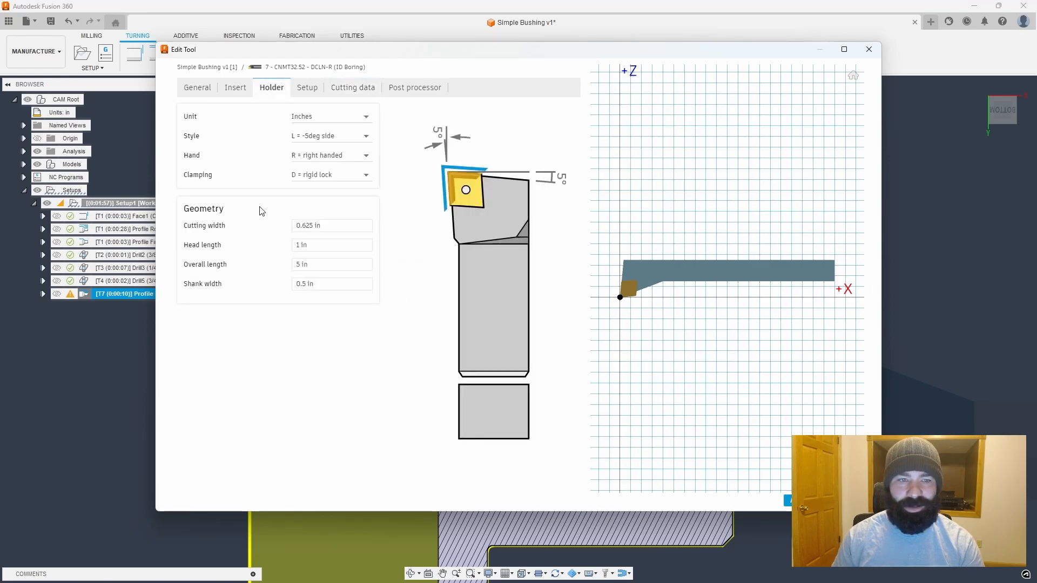
{"action": "left_click", "coordinate": [309, 225]}
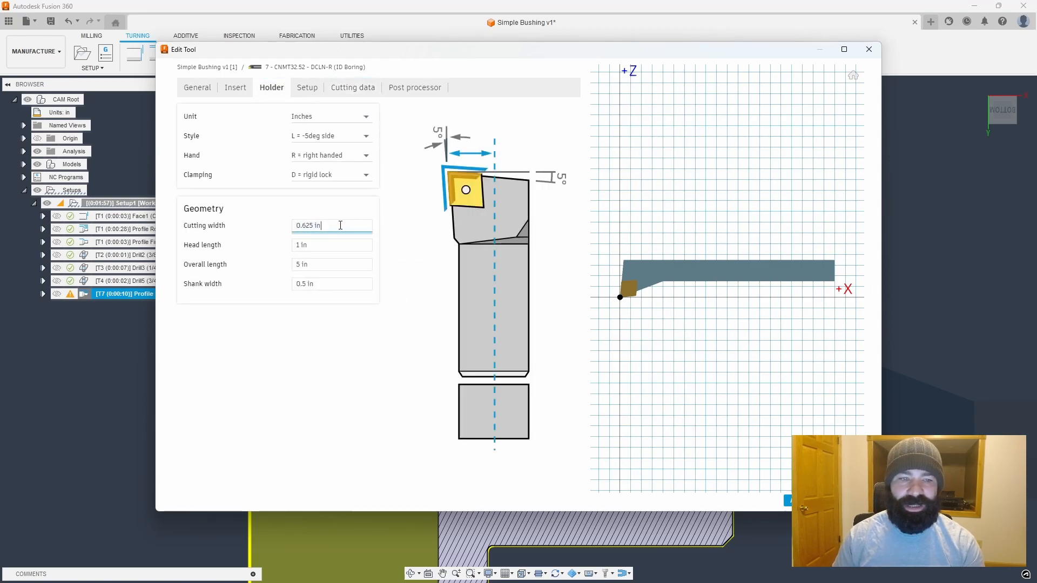
{"action": "key", "text": "BackSpace"}
{"action": "key", "text": "BackSpace"}
{"action": "key", "text": "BackSpace"}
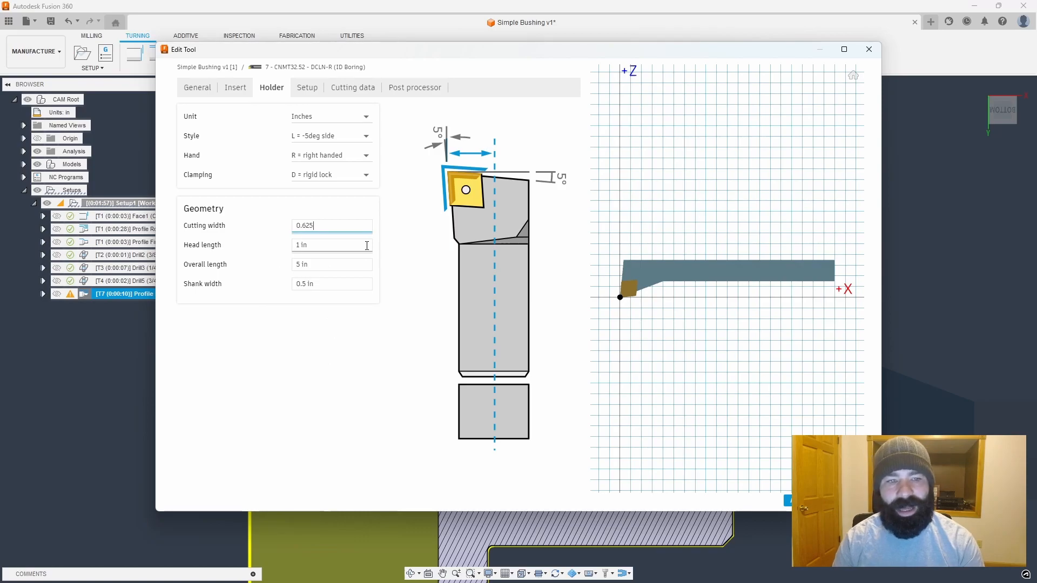
{"action": "type", "text": ".31"}
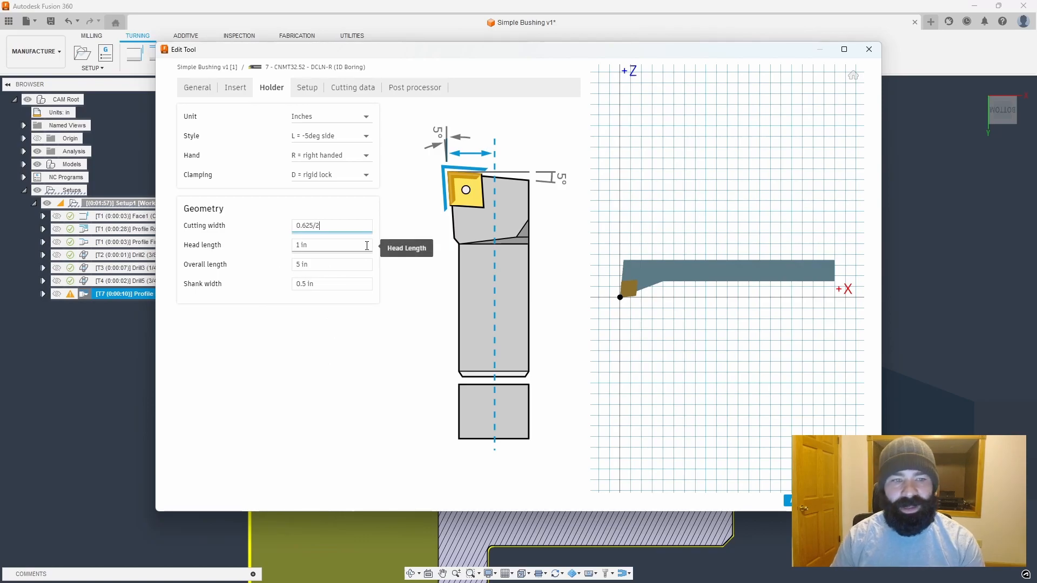
{"action": "type", "text": "2"}
{"action": "key", "text": "Return"}
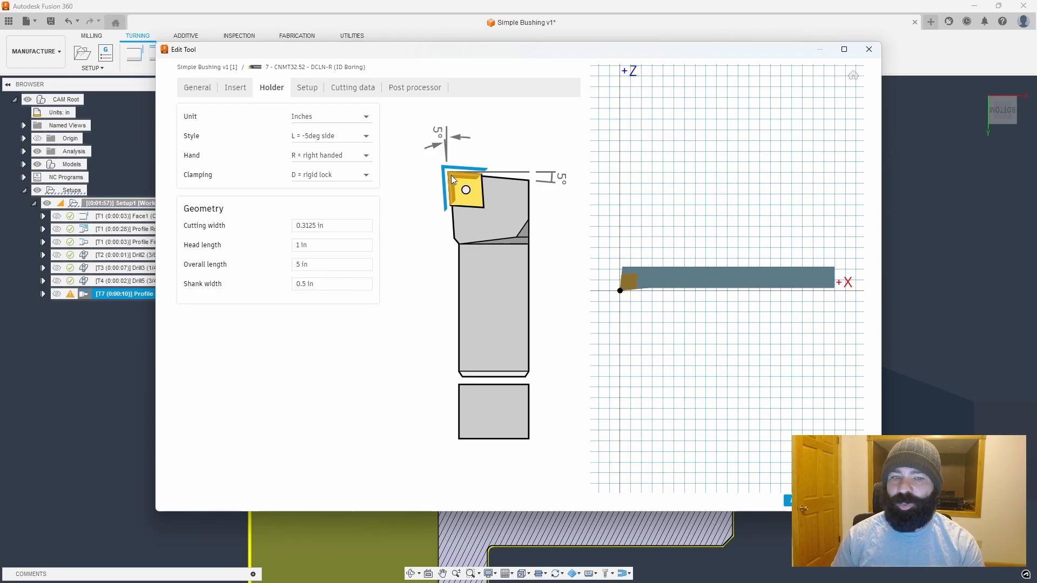
{"action": "left_click_drag", "start_coordinate": [343, 227], "coordinate": [308, 233]}
{"action": "left_click", "coordinate": [396, 229]}
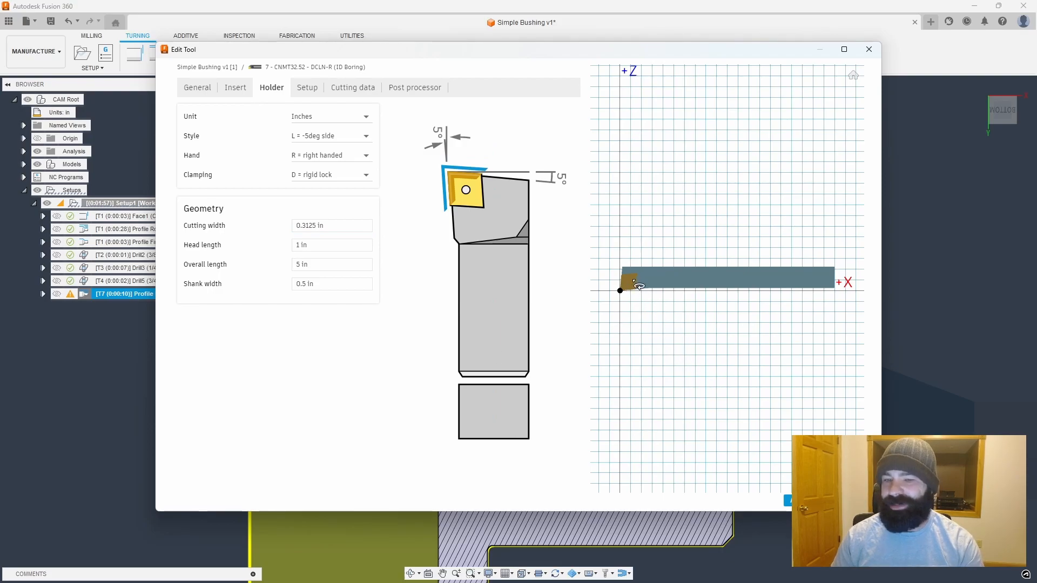
{"action": "left_click", "coordinate": [801, 501]}
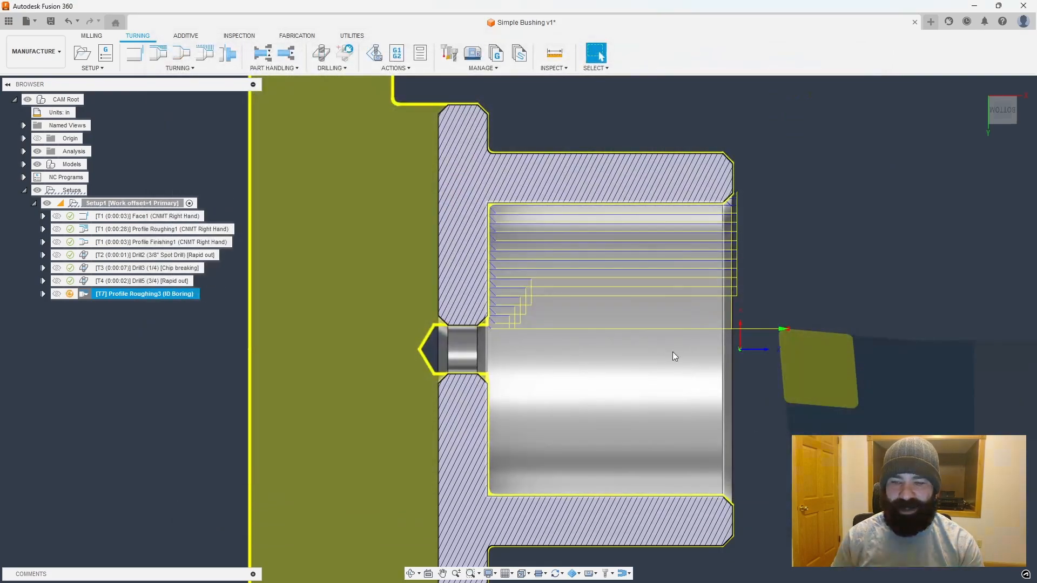
Step: Regenerate the ID boring roughing toolpath with the modified holder
{"action": "scroll", "coordinate": [611, 352], "scroll_direction": "down", "scroll_amount": 1}
{"action": "scroll", "coordinate": [430, 342], "scroll_direction": "down", "scroll_amount": 1}
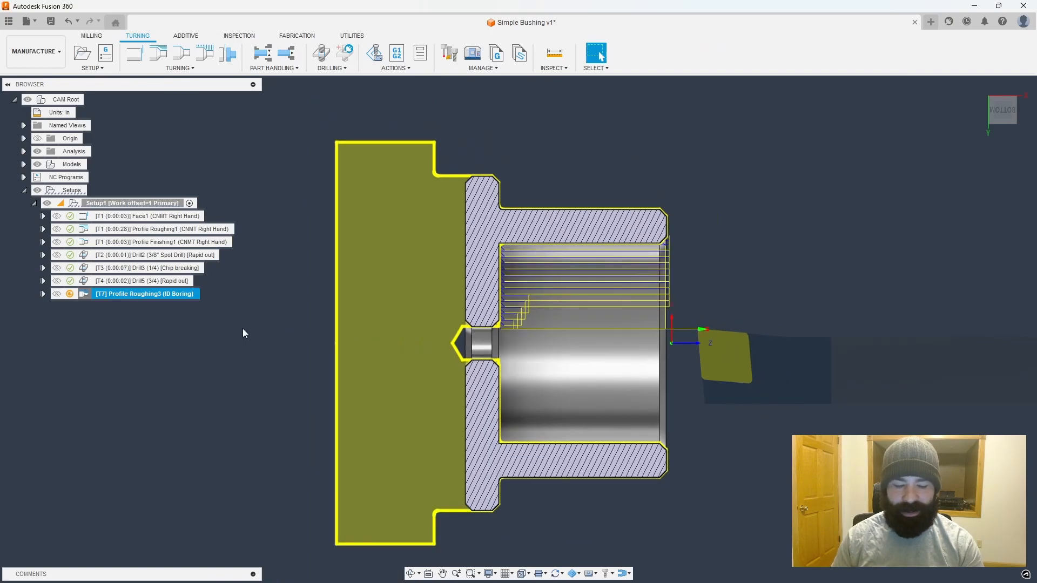
{"action": "right_click", "coordinate": [97, 292]}
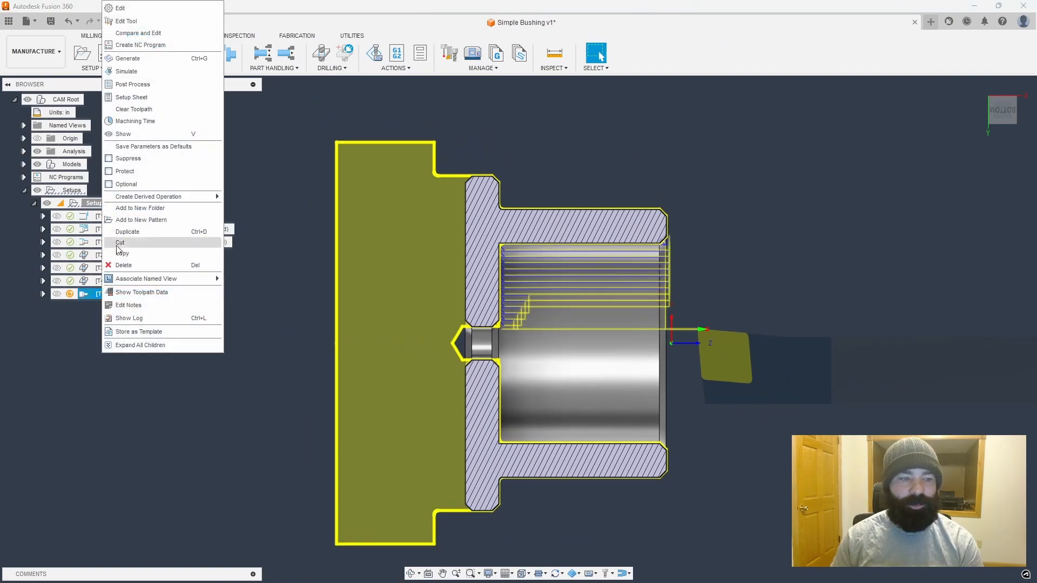
{"action": "left_click", "coordinate": [130, 58]}
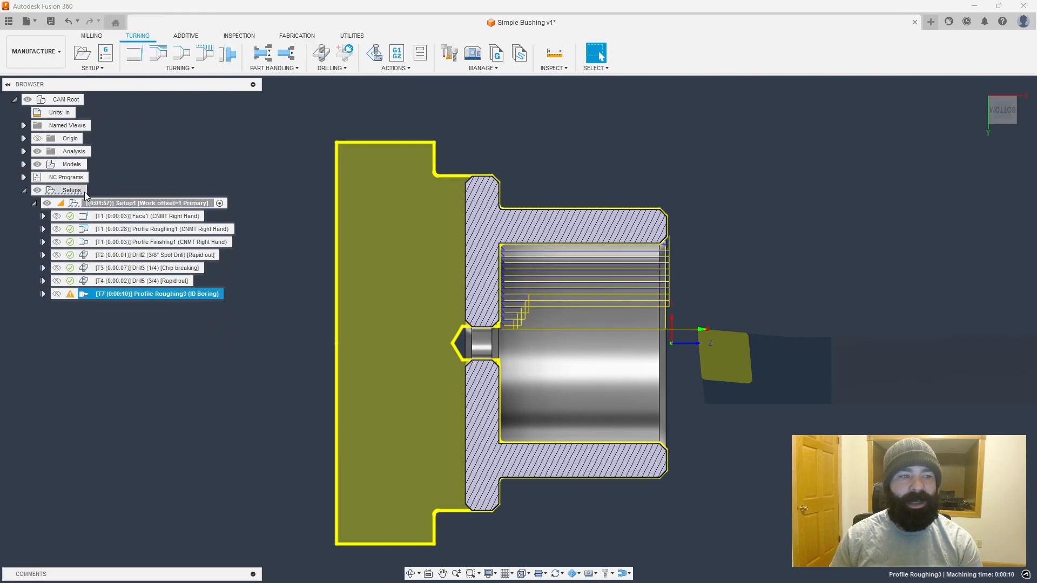
Step: Simulate Setup1 to check the narrower boring holder against the drilled bore, and exit the simulation
{"action": "left_click", "coordinate": [91, 203]}
{"action": "right_click", "coordinate": [92, 205]}
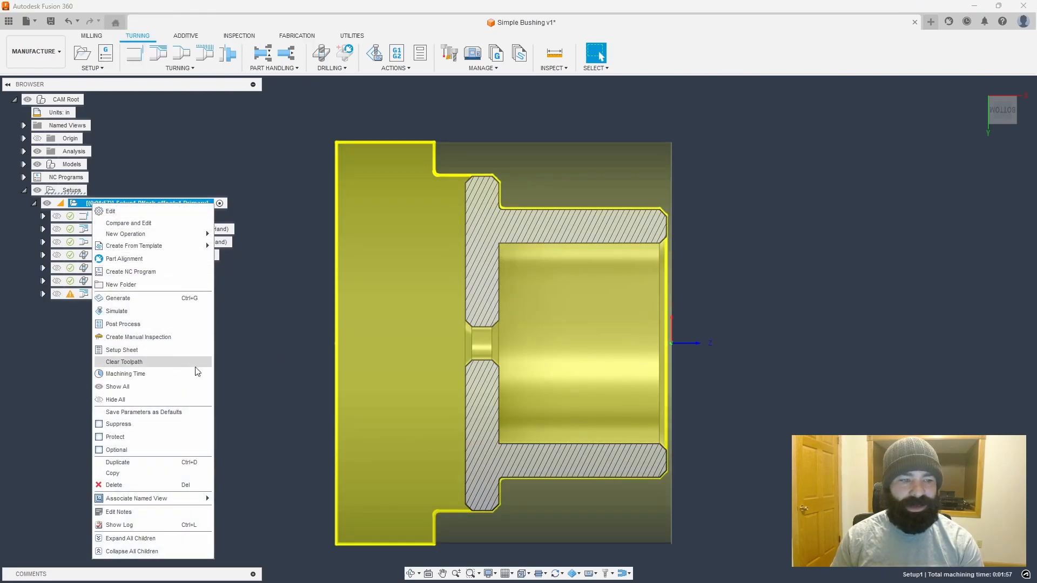
{"action": "left_click", "coordinate": [127, 296]}
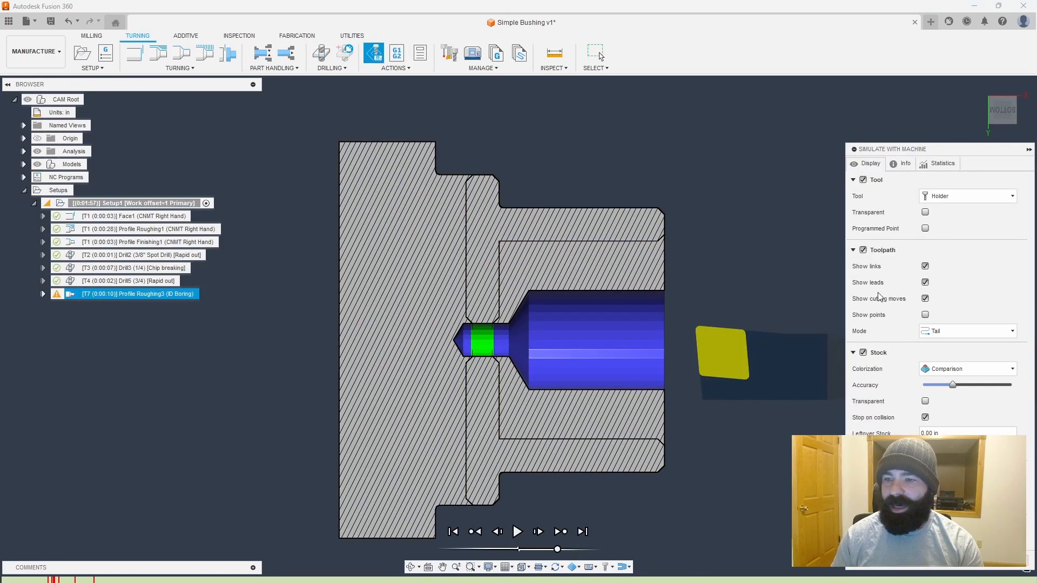
{"action": "left_click", "coordinate": [517, 532]}
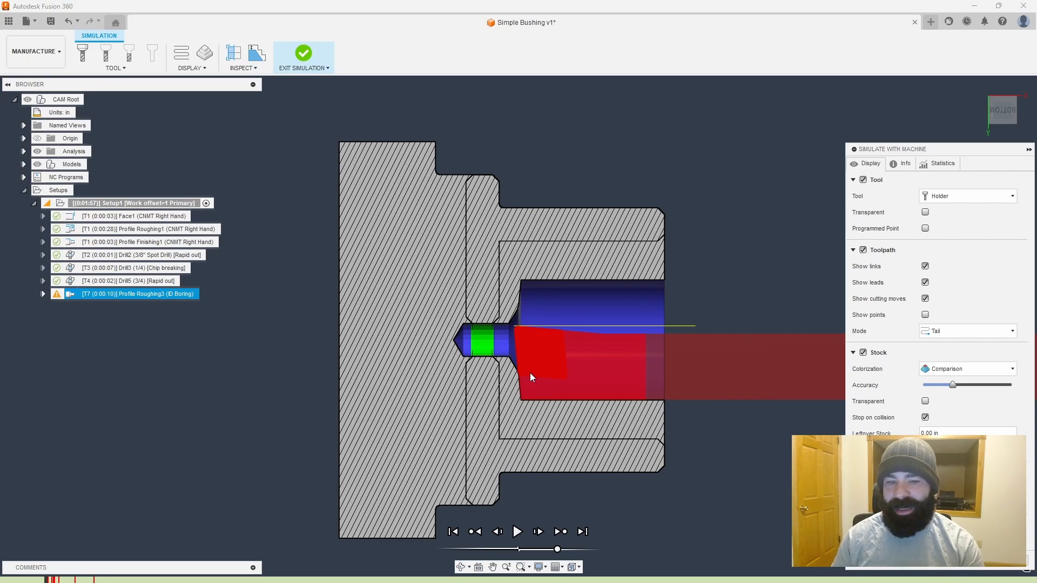
{"action": "left_click", "coordinate": [1004, 564]}
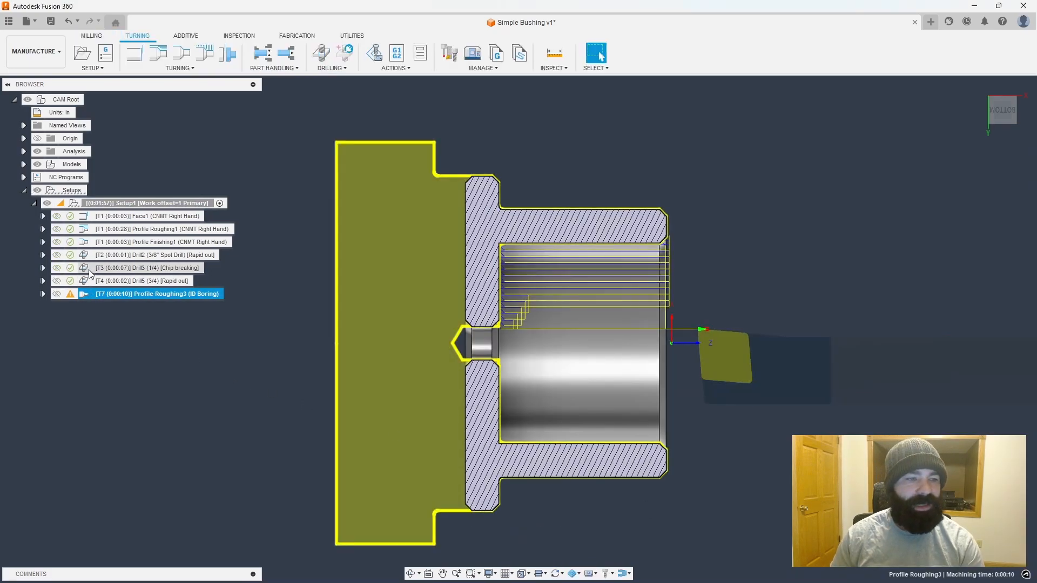
Step: Offset the 3/4 drill operation's bottom height by -.1 in from the hole bottom, and show the updated ID boring toolpath
{"action": "double_click", "coordinate": [135, 281]}
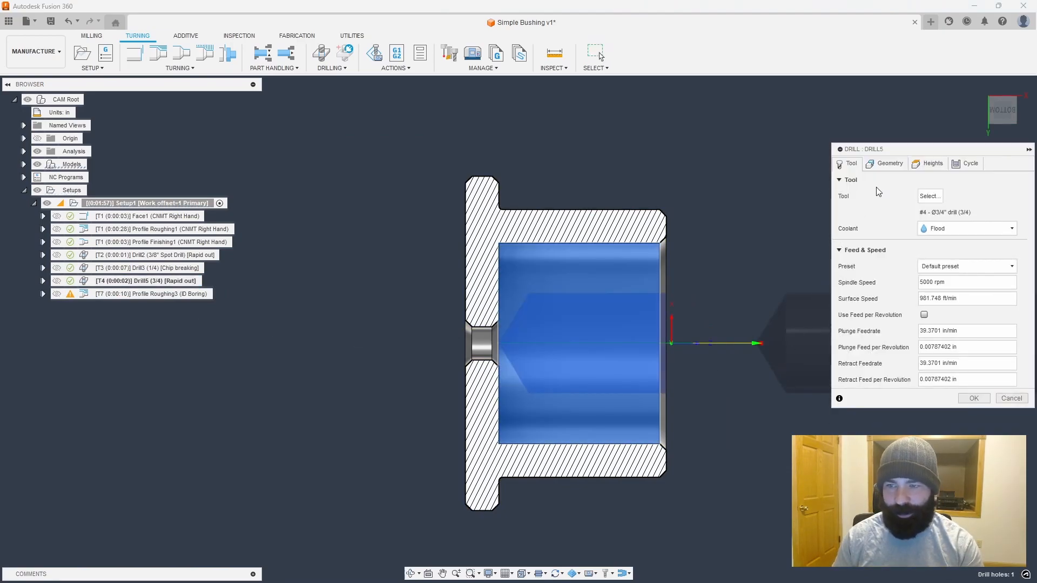
{"action": "left_click", "coordinate": [930, 164]}
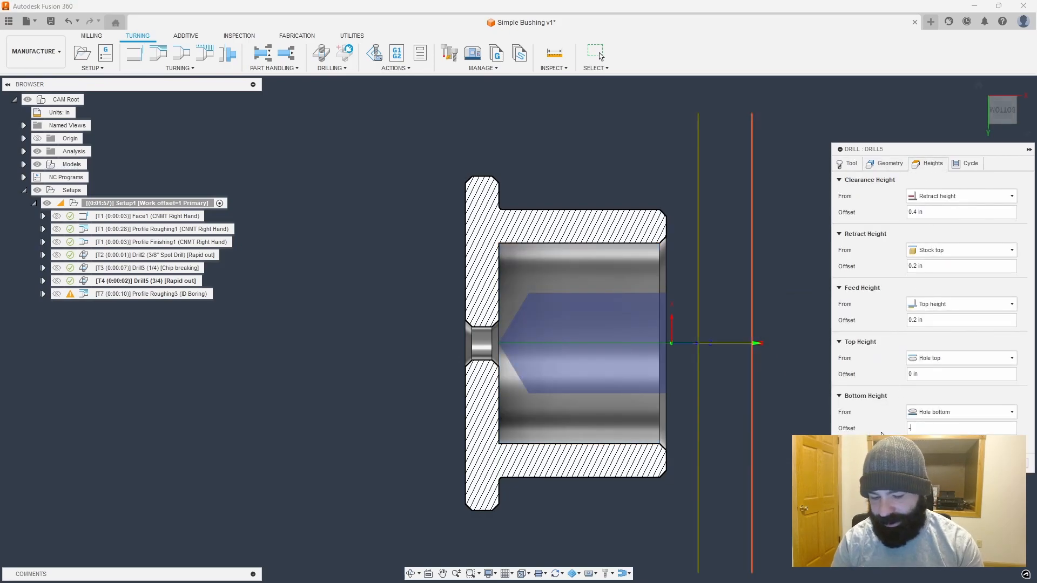
{"action": "type", "text": "-.1"}
{"action": "scroll", "coordinate": [549, 332], "scroll_direction": "up", "scroll_amount": 10}
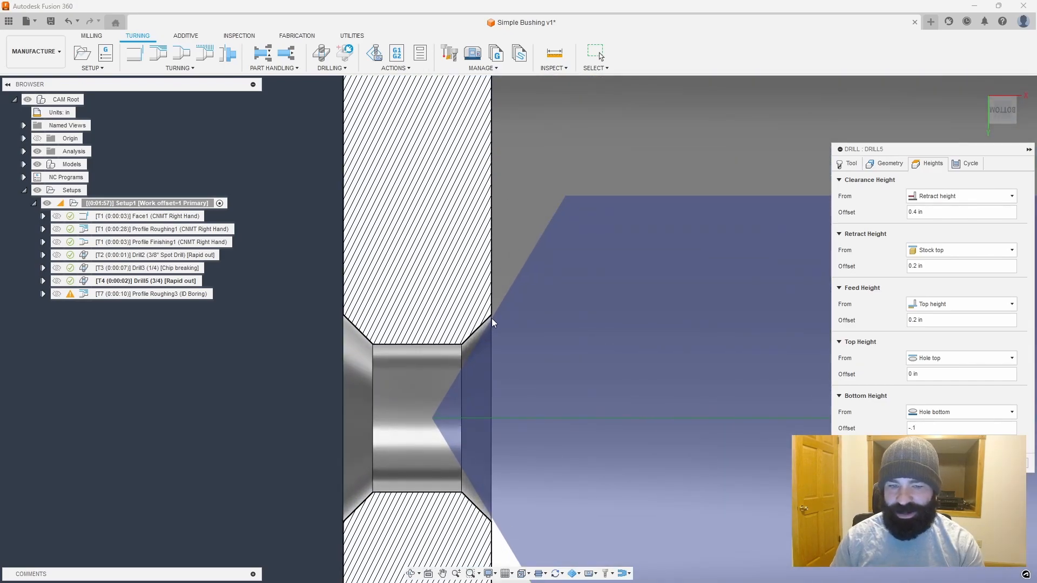
{"action": "scroll", "coordinate": [490, 323], "scroll_direction": "down", "scroll_amount": 1}
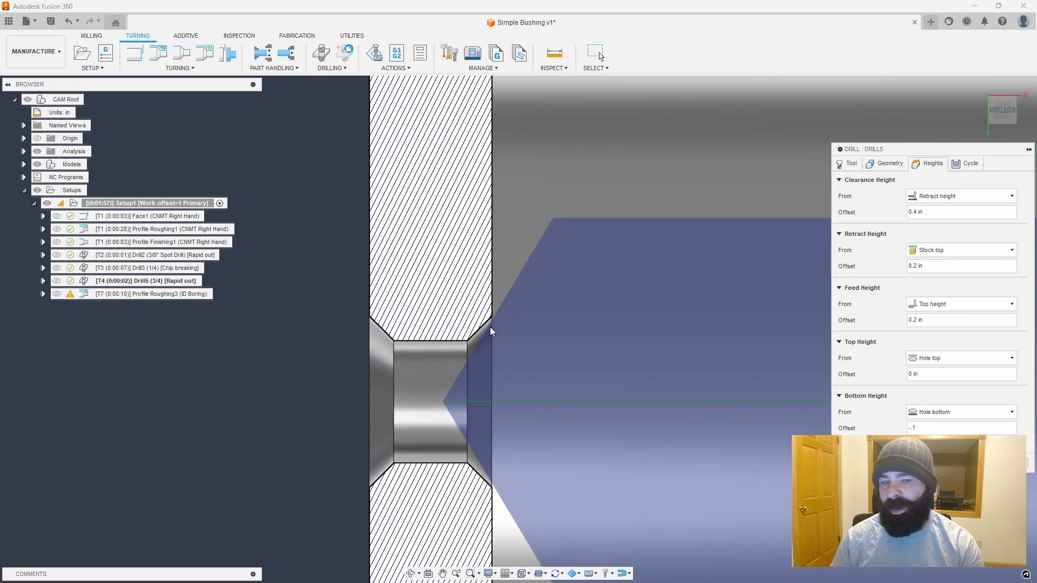
{"action": "scroll", "coordinate": [535, 370], "scroll_direction": "down", "scroll_amount": 1}
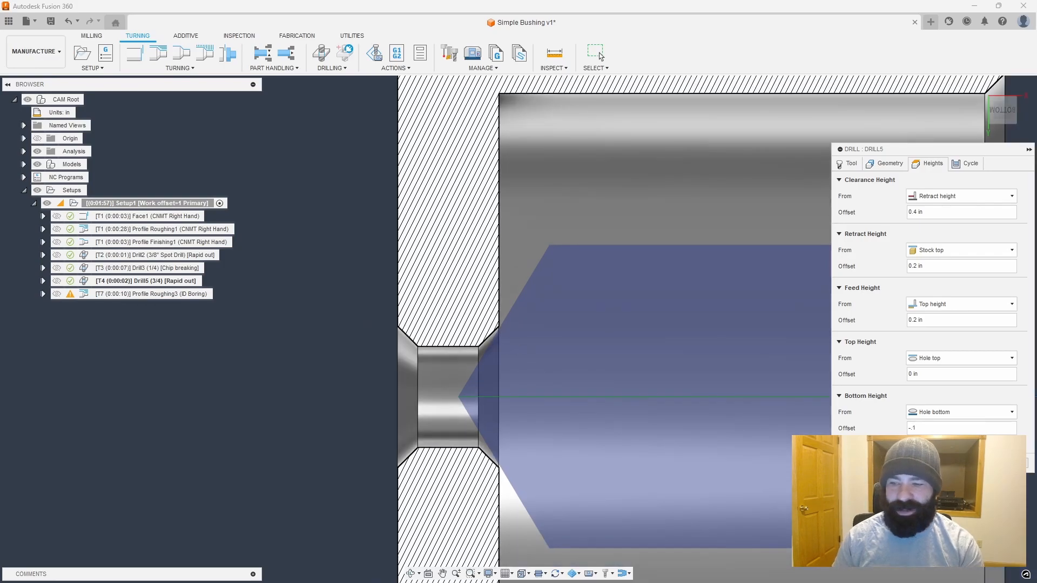
{"action": "key", "text": "Return"}
{"action": "left_click", "coordinate": [83, 292]}
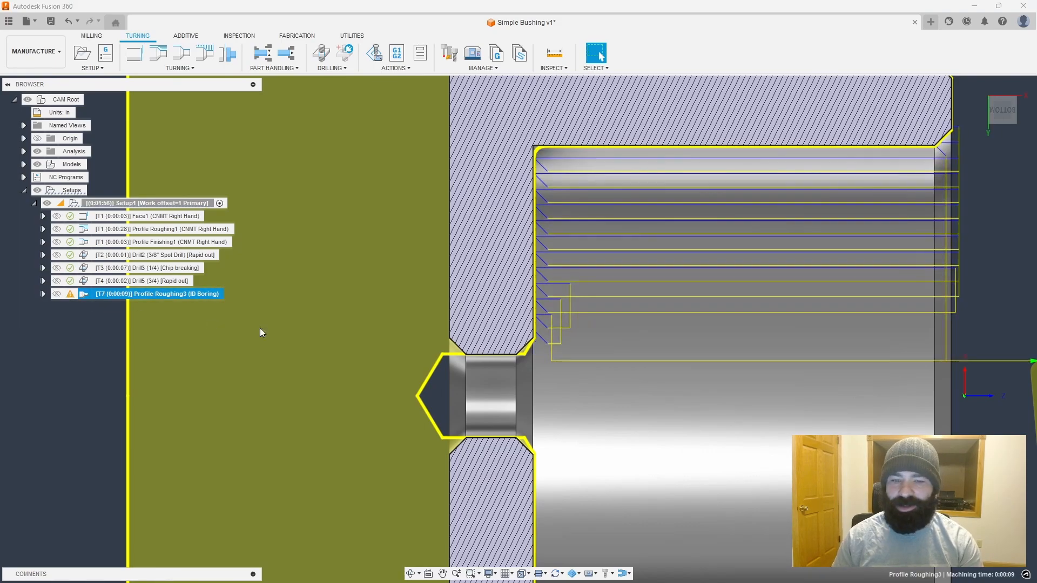
{"action": "scroll", "coordinate": [427, 330], "scroll_direction": "down", "scroll_amount": 5}
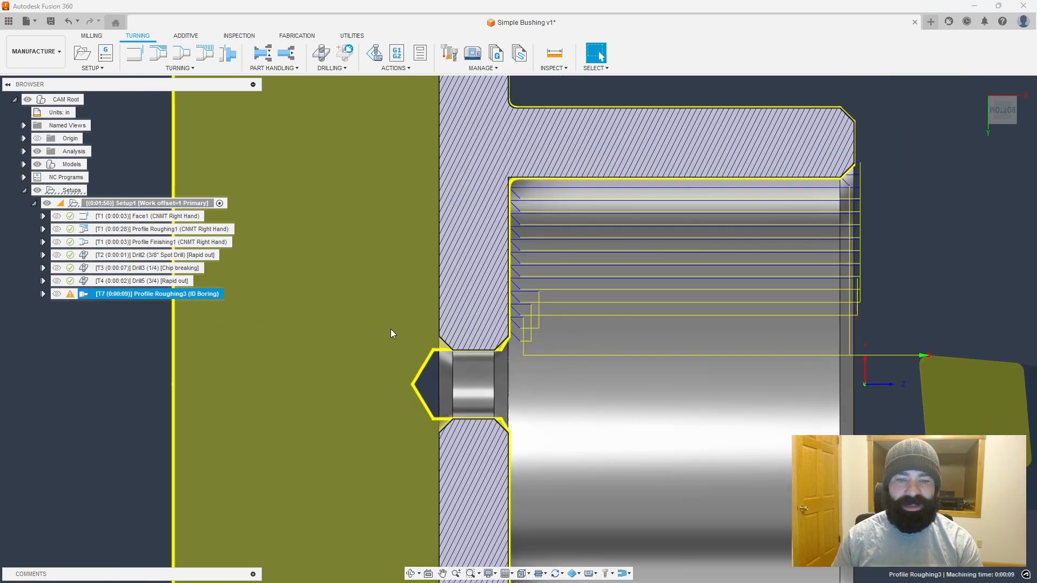
Step: Simulate the ID boring roughing operation against the deeper 3/4 drilled bore to check for collisions, and exit the simulation
{"action": "right_click", "coordinate": [143, 295]}
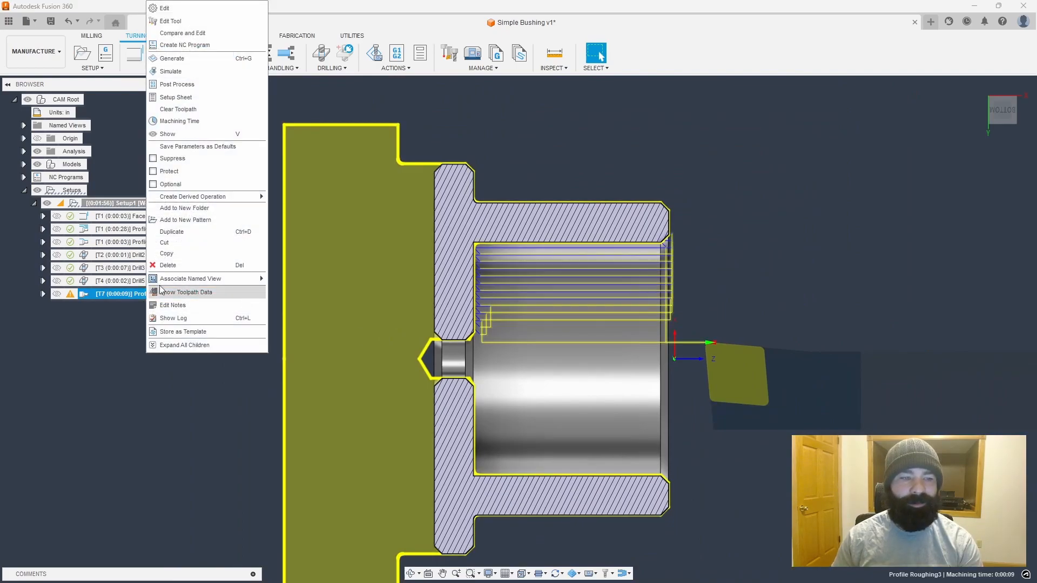
{"action": "left_click", "coordinate": [172, 84]}
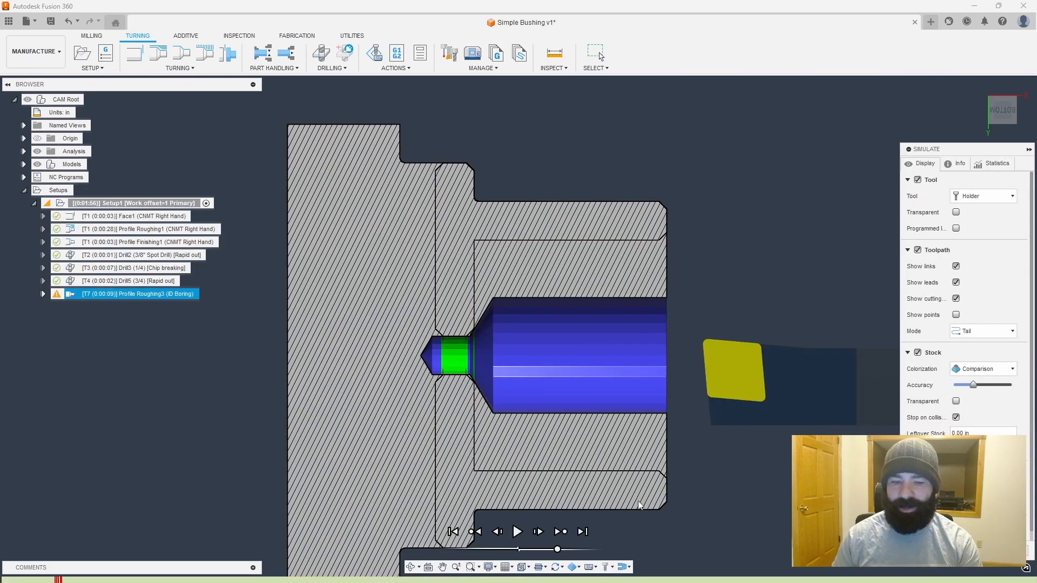
{"action": "left_click", "coordinate": [517, 532]}
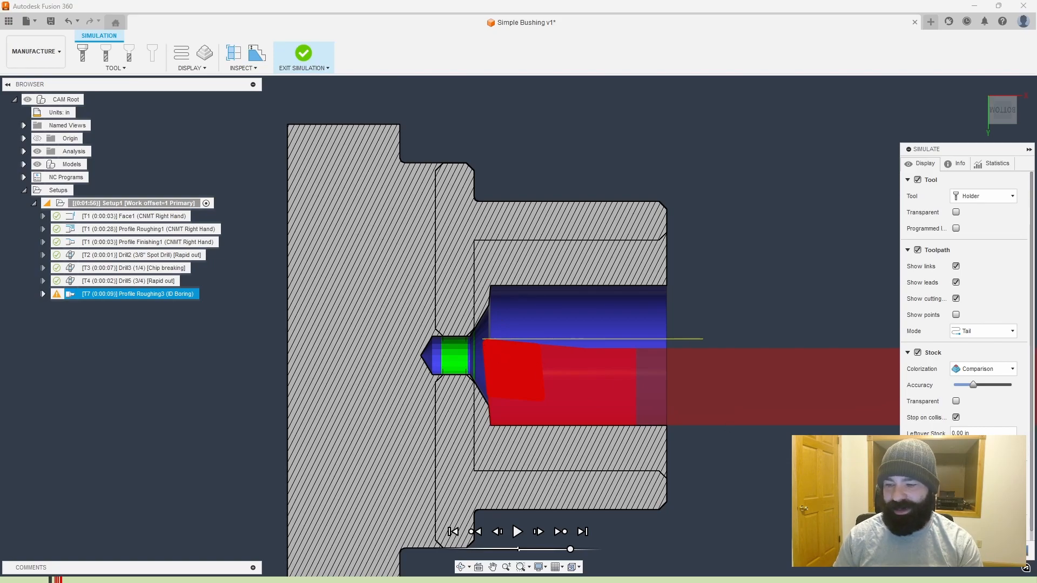
{"action": "left_click", "coordinate": [303, 54]}
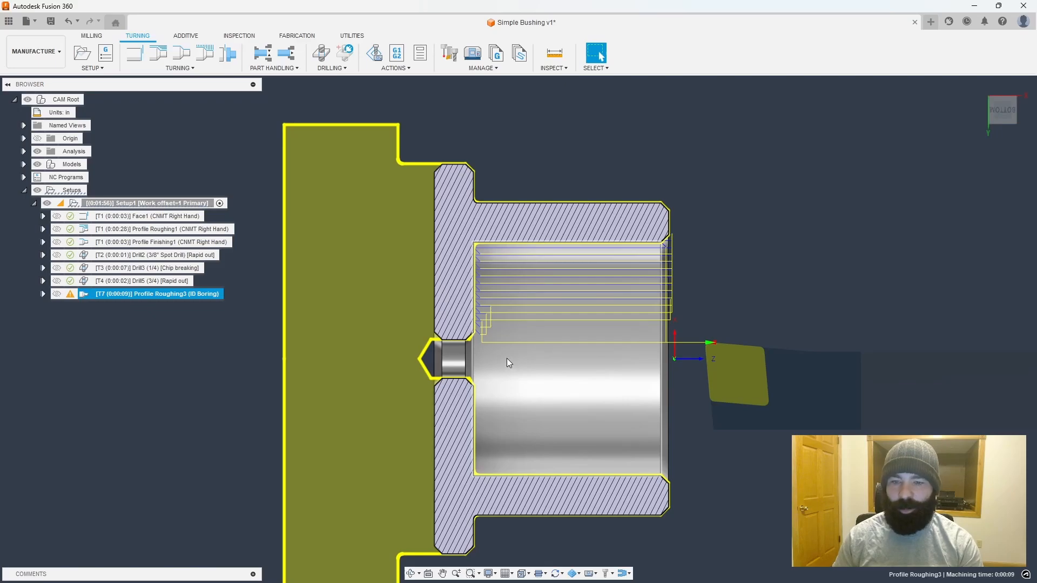
{"action": "scroll", "coordinate": [587, 289], "scroll_direction": "down", "scroll_amount": 1}
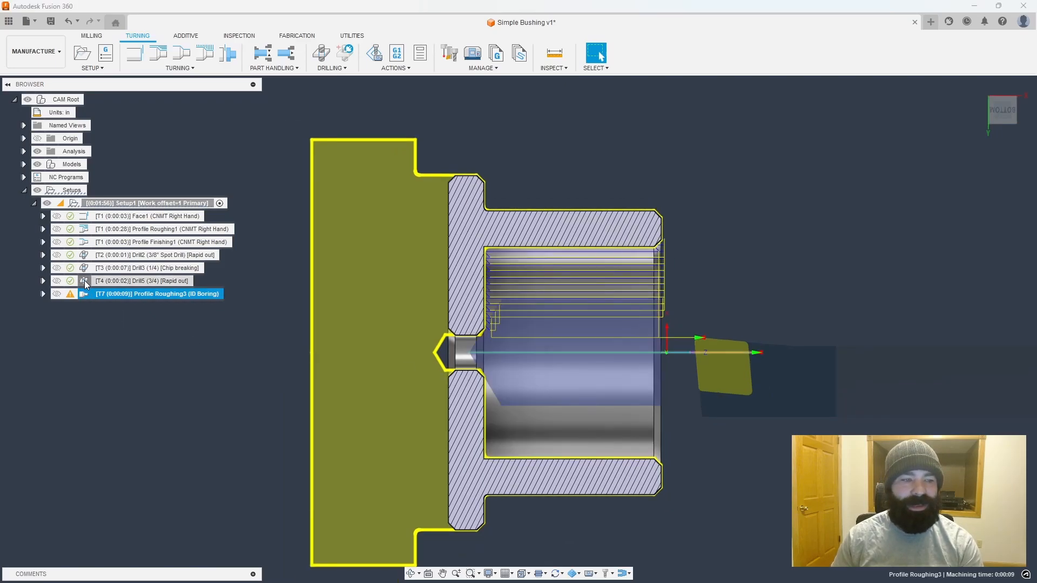
Step: Edit the 3/4 drill operation's bottom height offset so that the drill tip stops at the hole bottom
{"action": "double_click", "coordinate": [143, 281]}
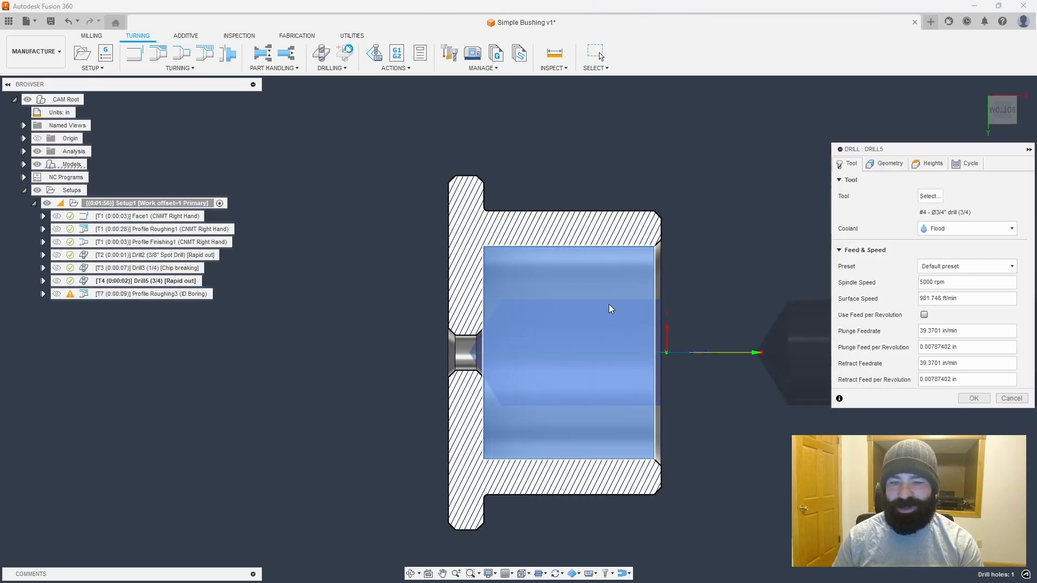
{"action": "left_click", "coordinate": [1012, 398]}
{"action": "double_click", "coordinate": [110, 282]}
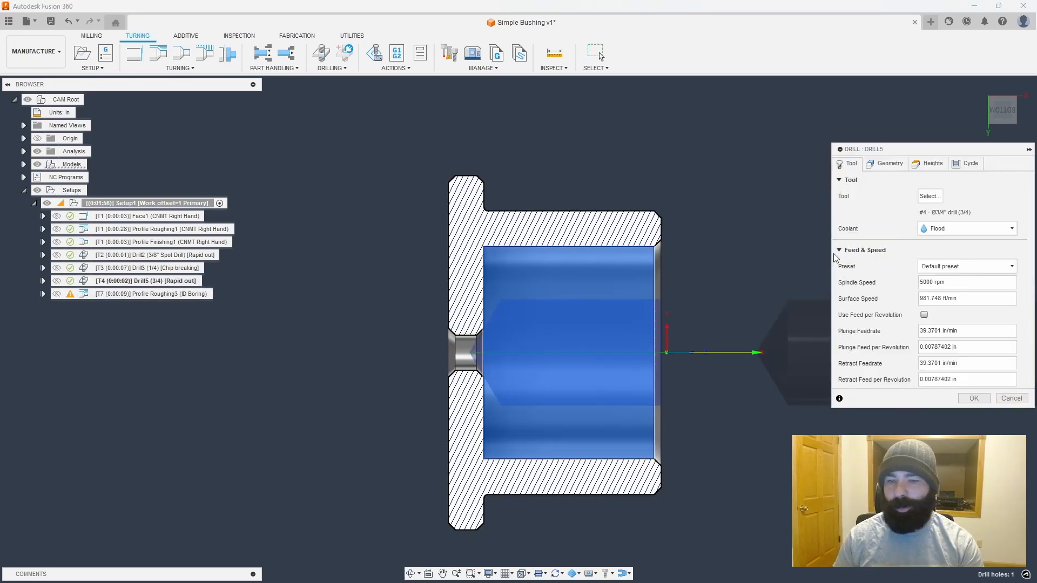
{"action": "left_click", "coordinate": [888, 164]}
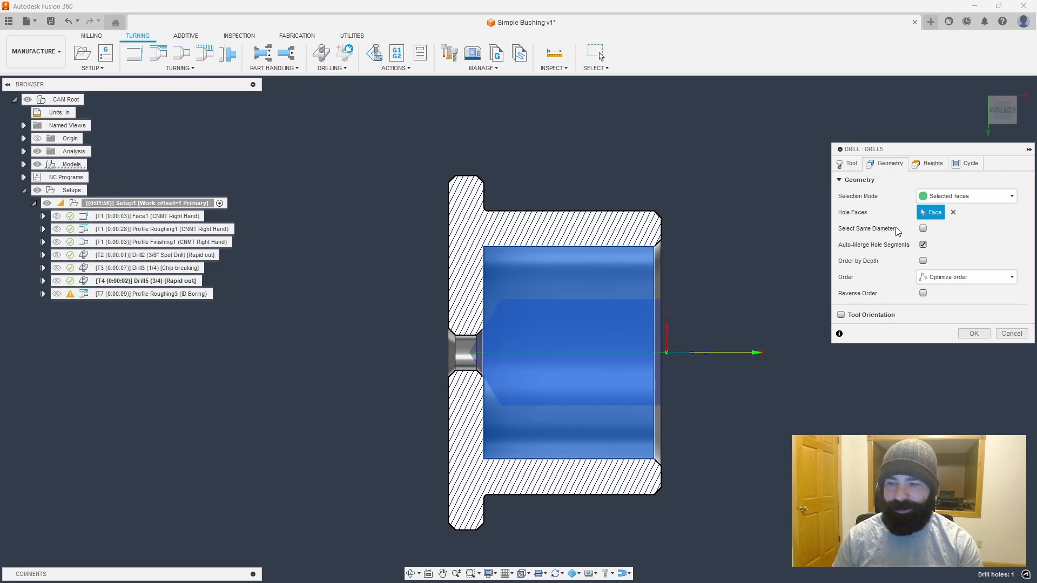
{"action": "left_click", "coordinate": [931, 164]}
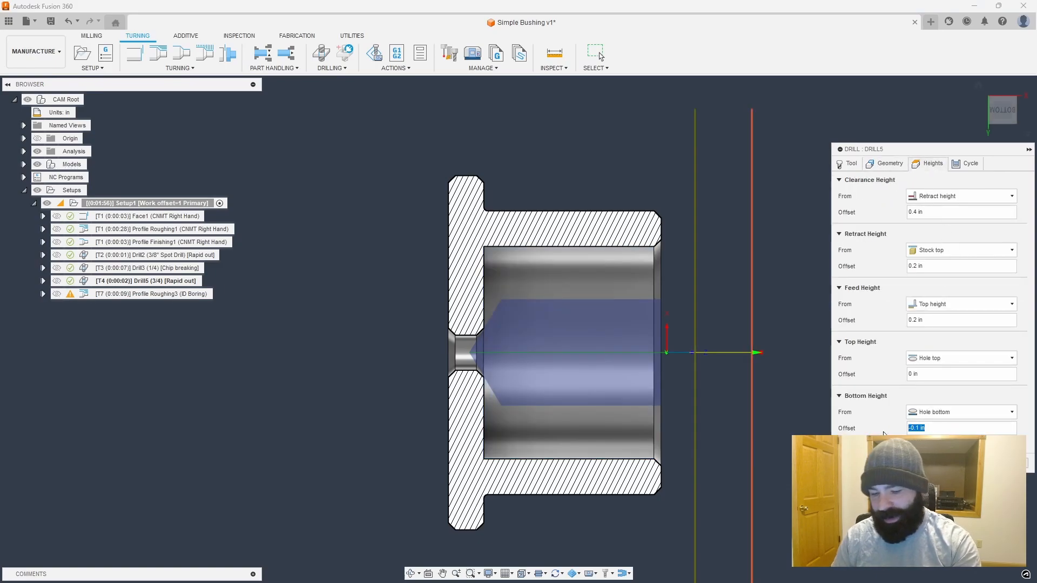
{"action": "key", "text": "Return"}
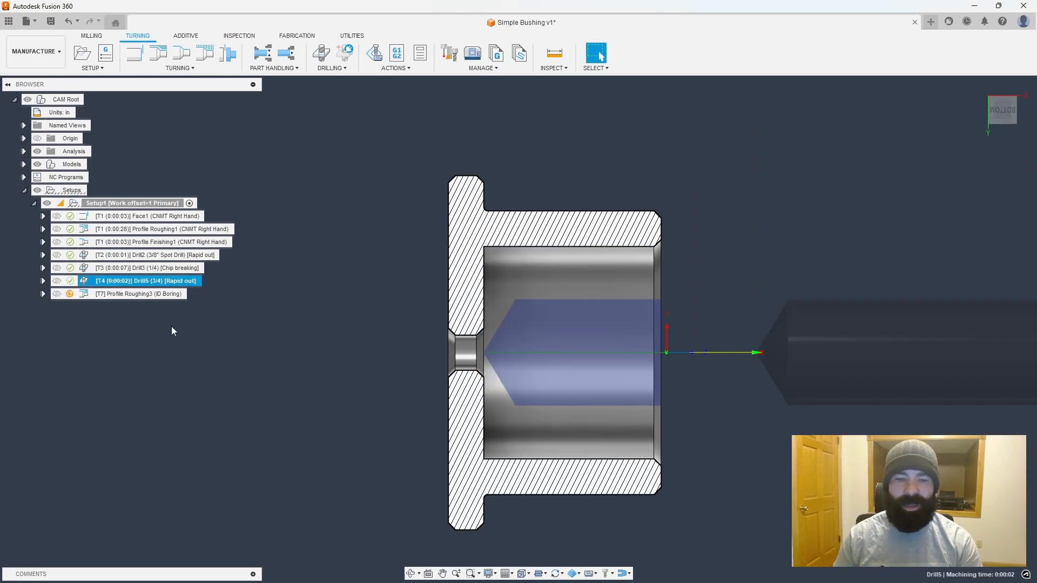
Step: Edit the 3/4 drill's cutter geometry to a flat-bottom tip angle of 180 degrees, and accept the tool changes
{"action": "right_click", "coordinate": [129, 280]}
{"action": "left_click", "coordinate": [157, 21]}
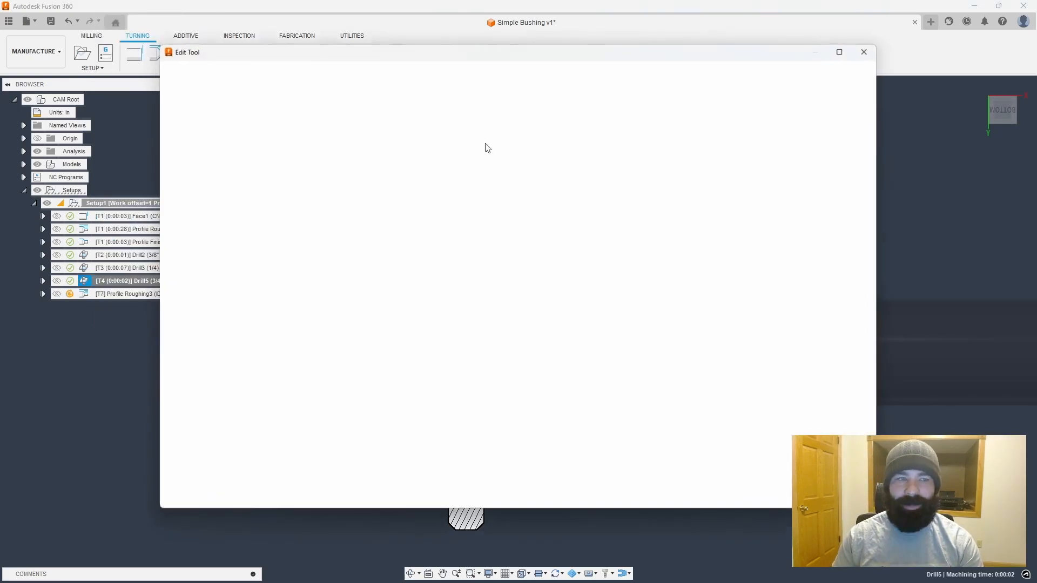
{"action": "left_click", "coordinate": [239, 89]}
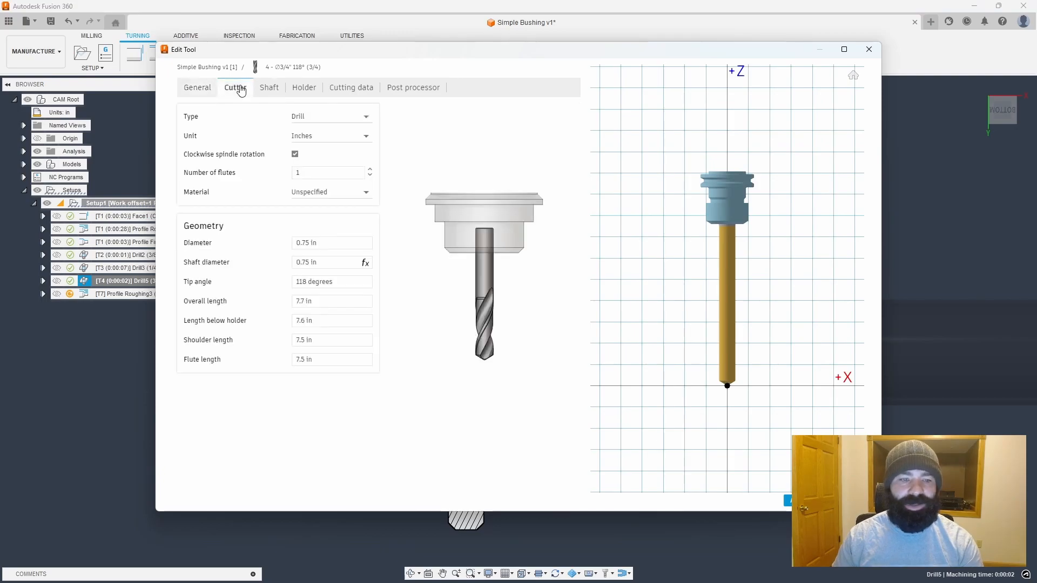
{"action": "left_click", "coordinate": [297, 282]}
{"action": "left_click_drag", "start_coordinate": [301, 282], "coordinate": [320, 303]}
{"action": "type", "text": "18"}
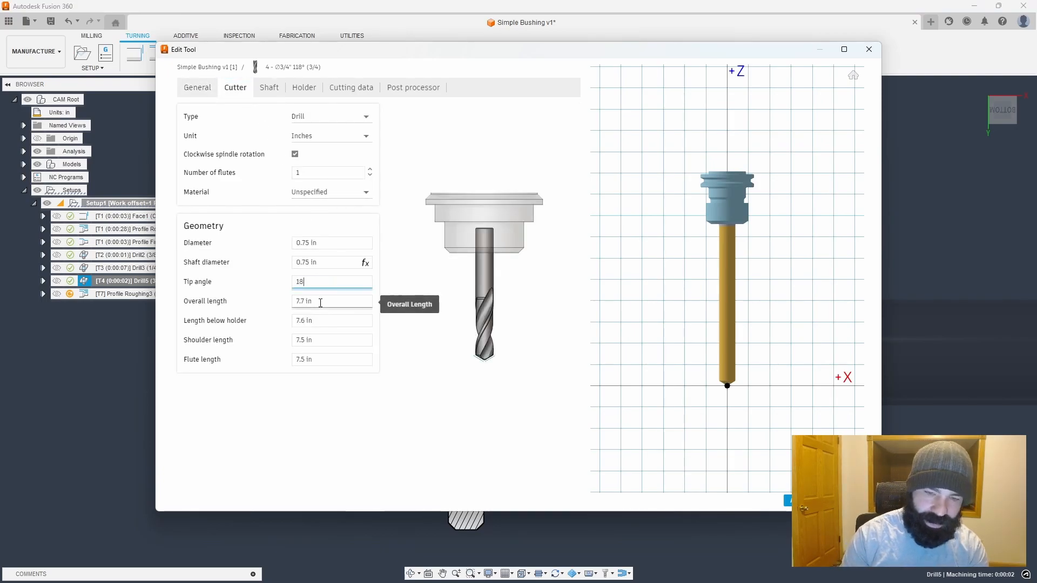
{"action": "type", "text": "0"}
{"action": "key", "text": "Tab"}
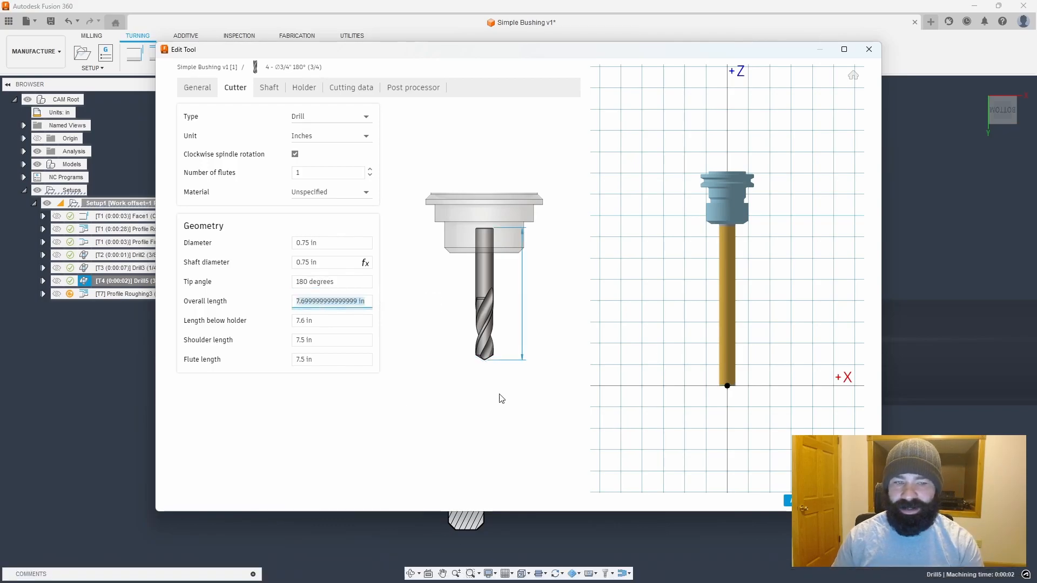
{"action": "left_click", "coordinate": [803, 501]}
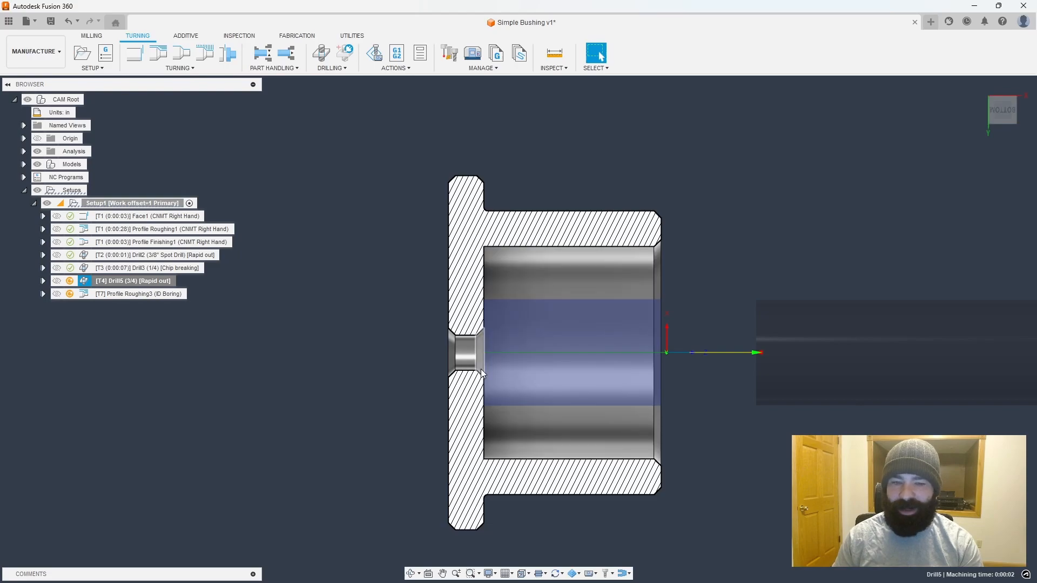
Step: Offset the 3/4 drill operation's bottom height by .01 in from the hole bottom, and regenerate the ID boring roughing toolpath
{"action": "double_click", "coordinate": [84, 282]}
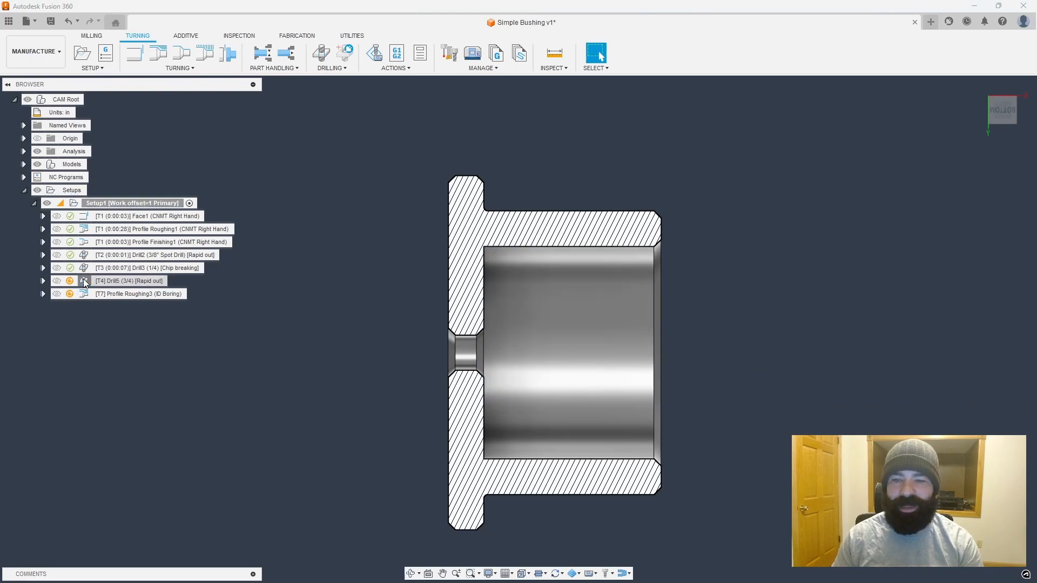
{"action": "left_click", "coordinate": [884, 165]}
{"action": "left_click", "coordinate": [928, 164]}
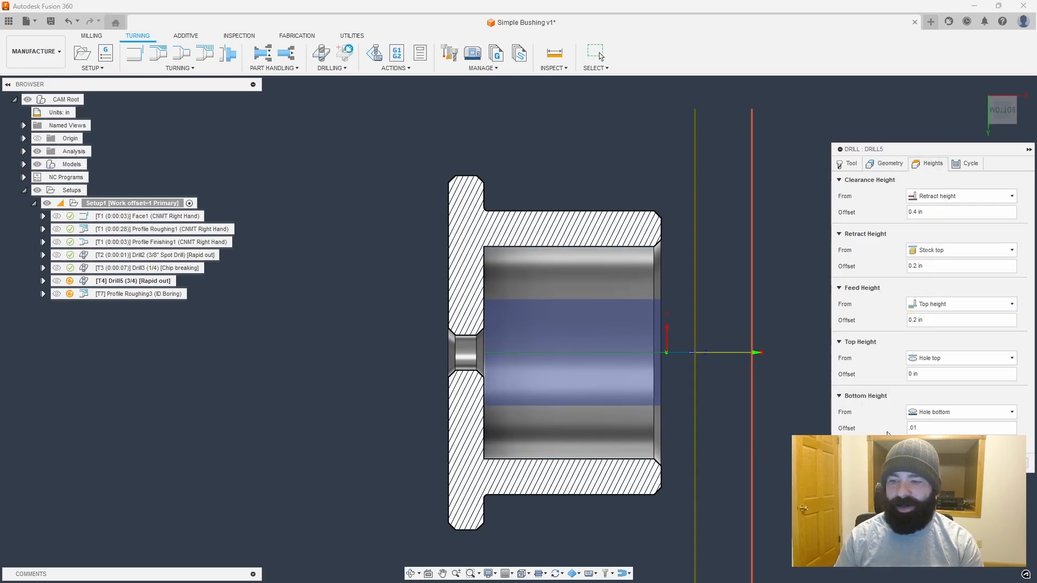
{"action": "key", "text": "Return"}
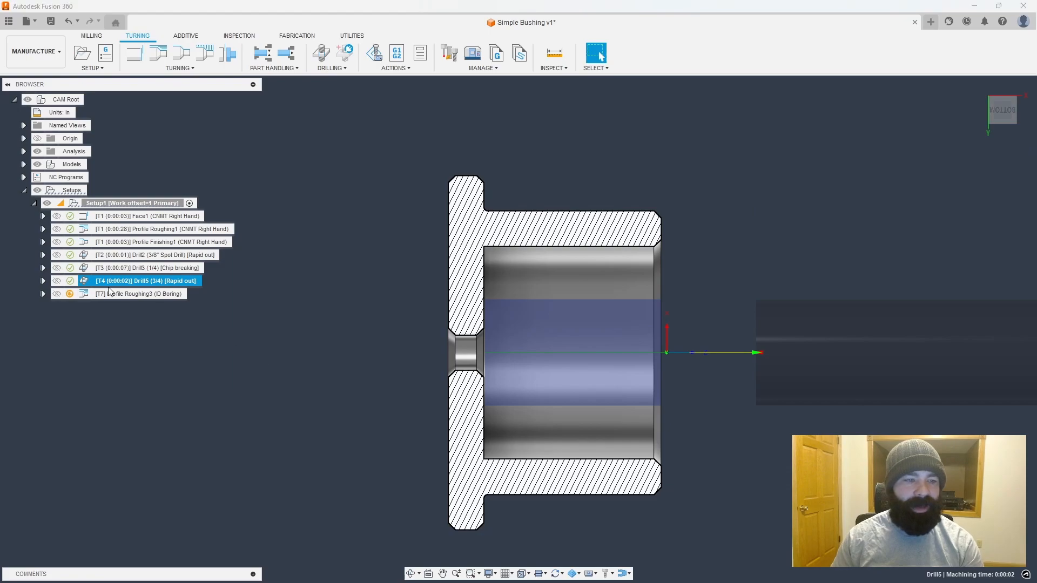
{"action": "left_click", "coordinate": [112, 295]}
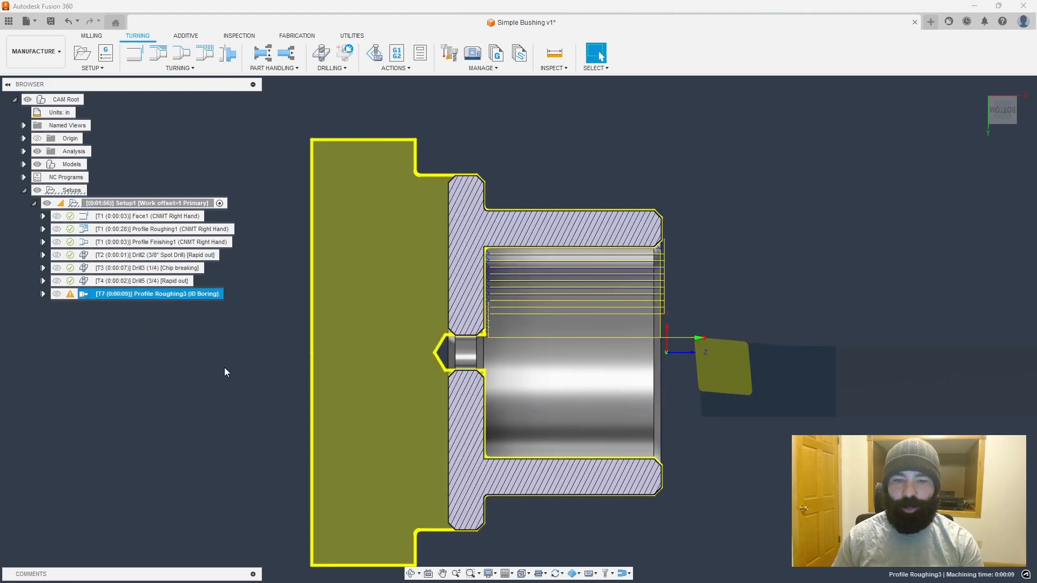
Step: Simulate the ID boring roughing operation inside the flat-bottomed bore, and close the simulation
{"action": "right_click", "coordinate": [123, 296]}
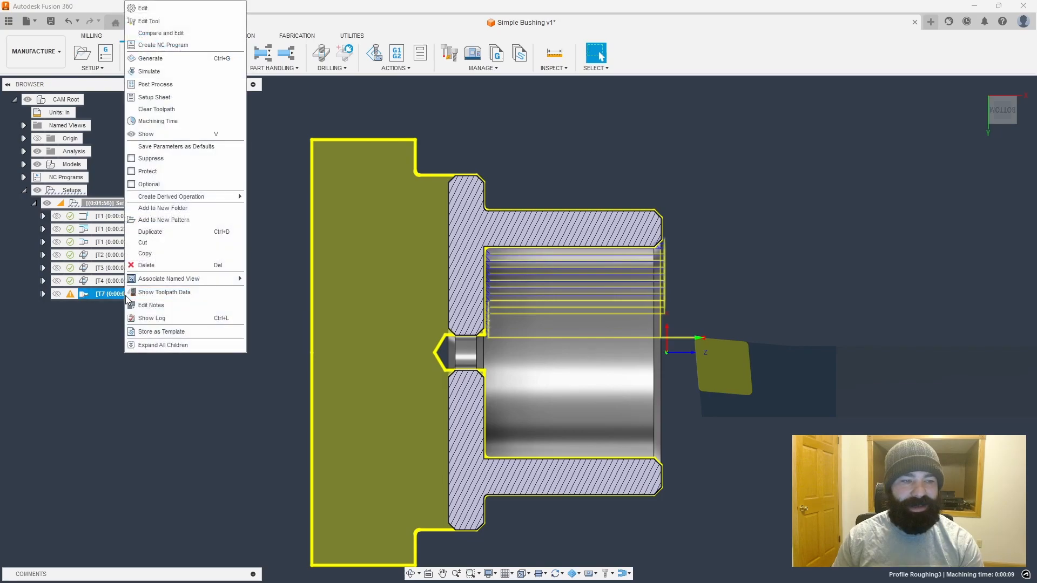
{"action": "left_click", "coordinate": [151, 75]}
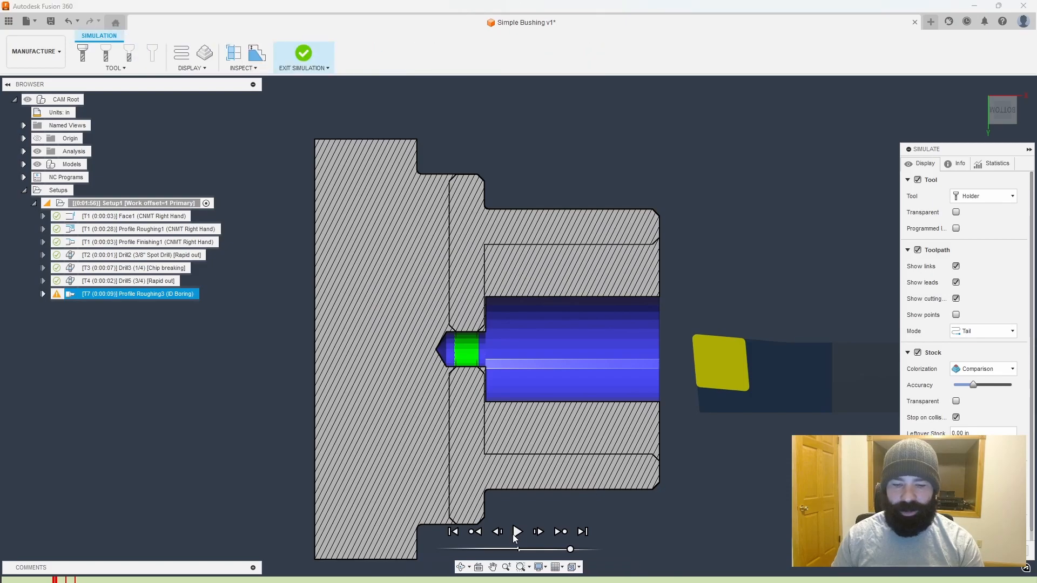
{"action": "left_click", "coordinate": [517, 532]}
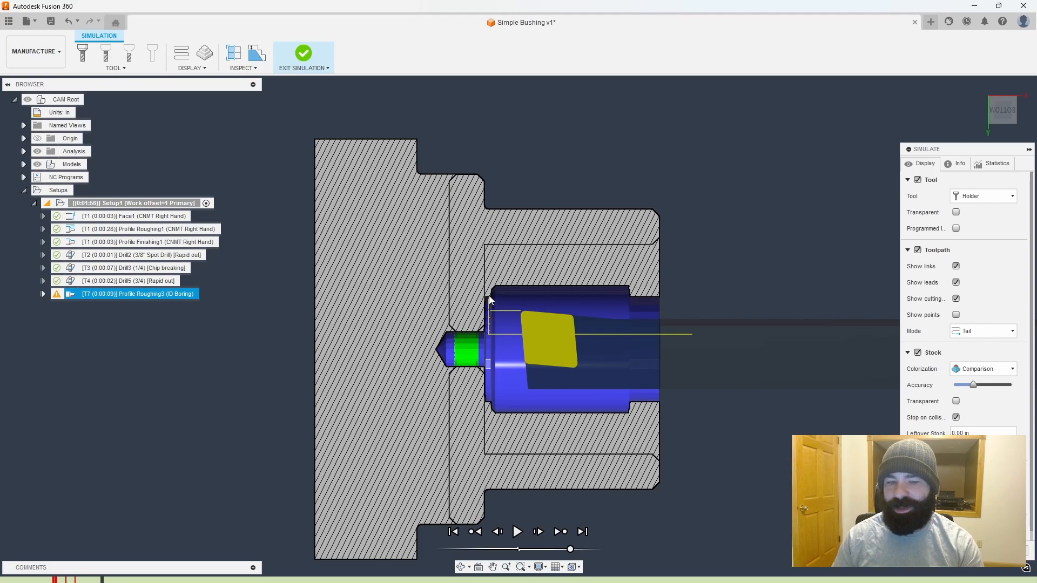
{"action": "left_click", "coordinate": [1012, 550]}
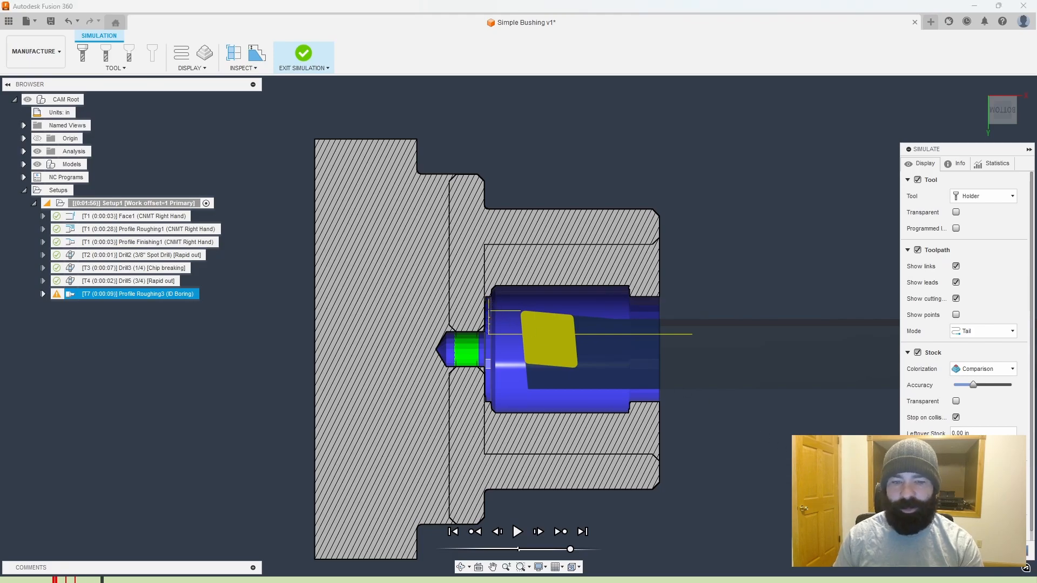
Step: Set the ID boring roughing operation's stock to leave to .004 in X and .012 in Z
{"action": "double_click", "coordinate": [119, 294]}
{"action": "left_click", "coordinate": [955, 165]}
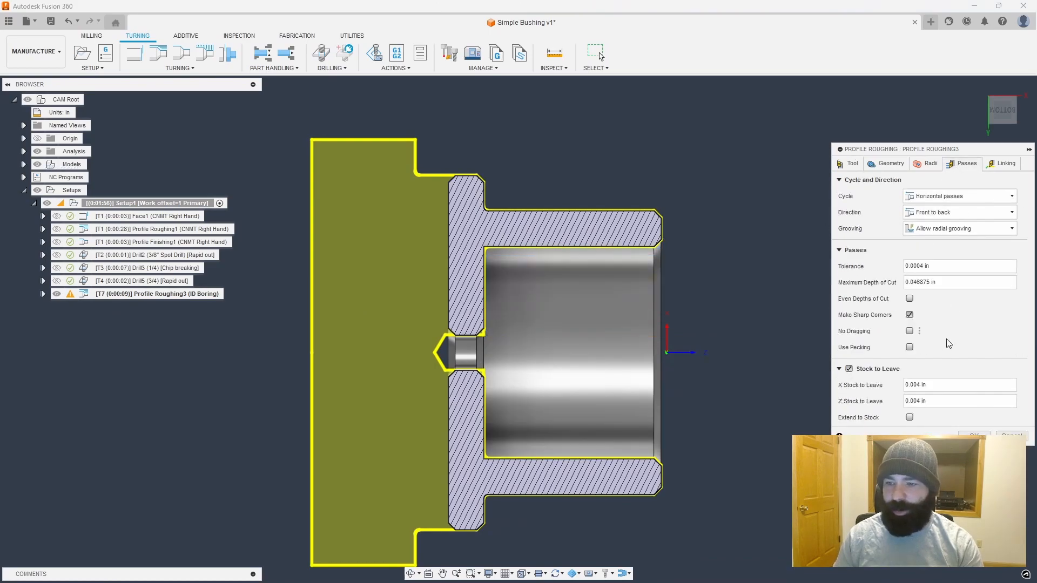
{"action": "left_click", "coordinate": [932, 385]}
{"action": "type", "text": ".012"}
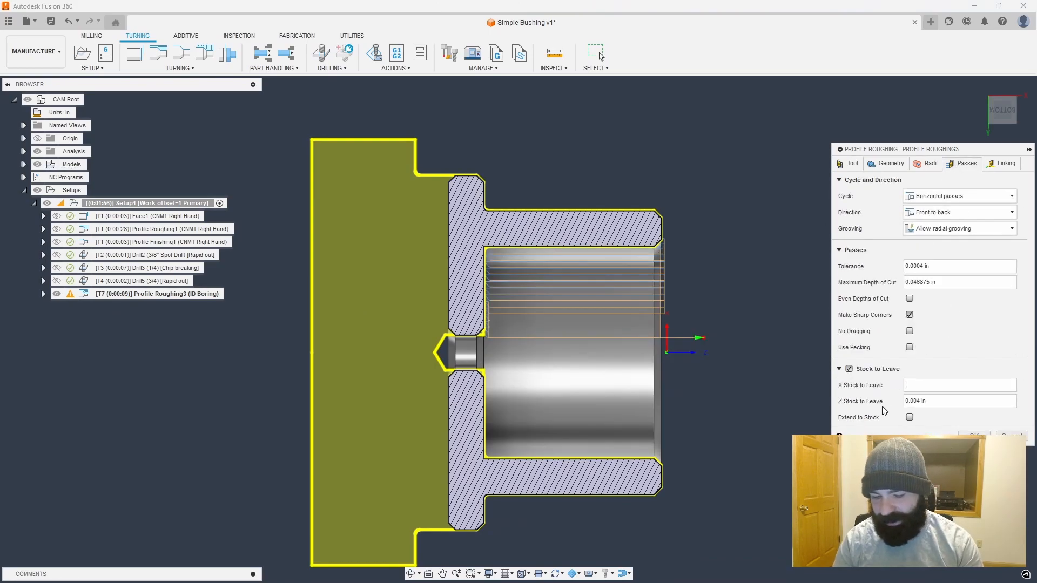
{"action": "key", "text": "Tab"}
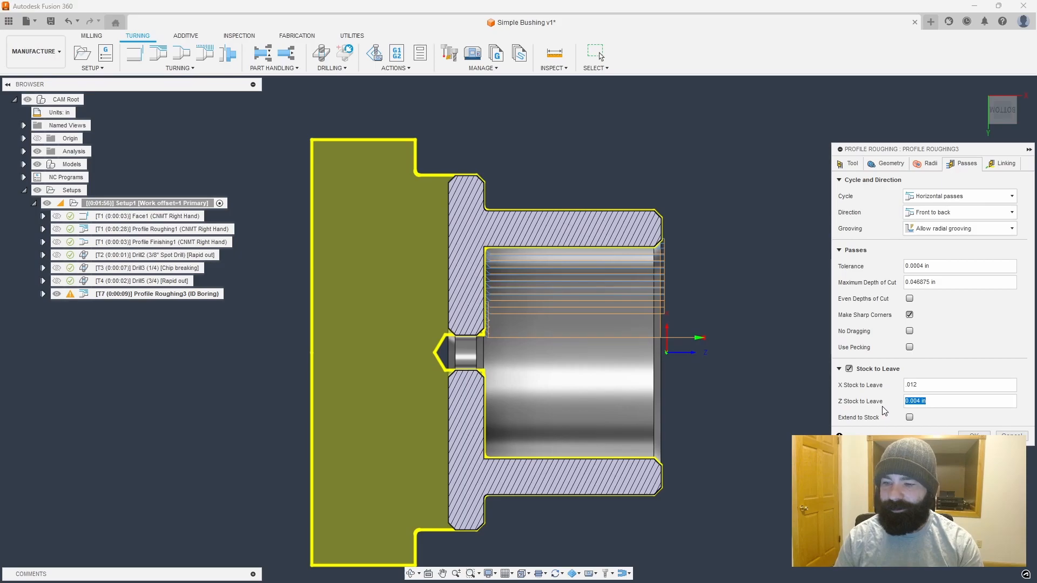
{"action": "type", "text": ".012"}
{"action": "key", "text": "shift+Tab"}
{"action": "type", "text": ".00"}
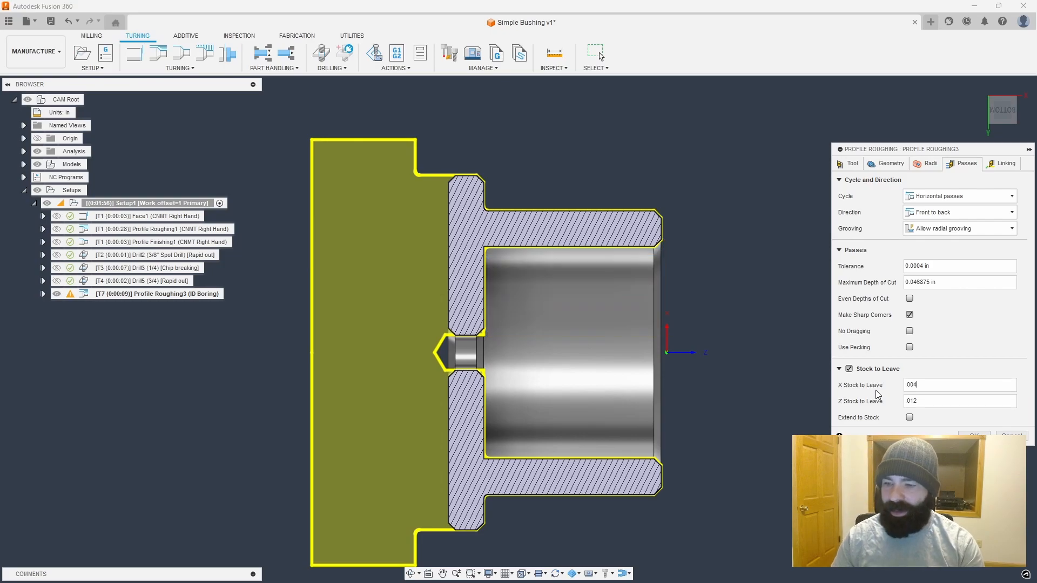
{"action": "key", "text": "Return"}
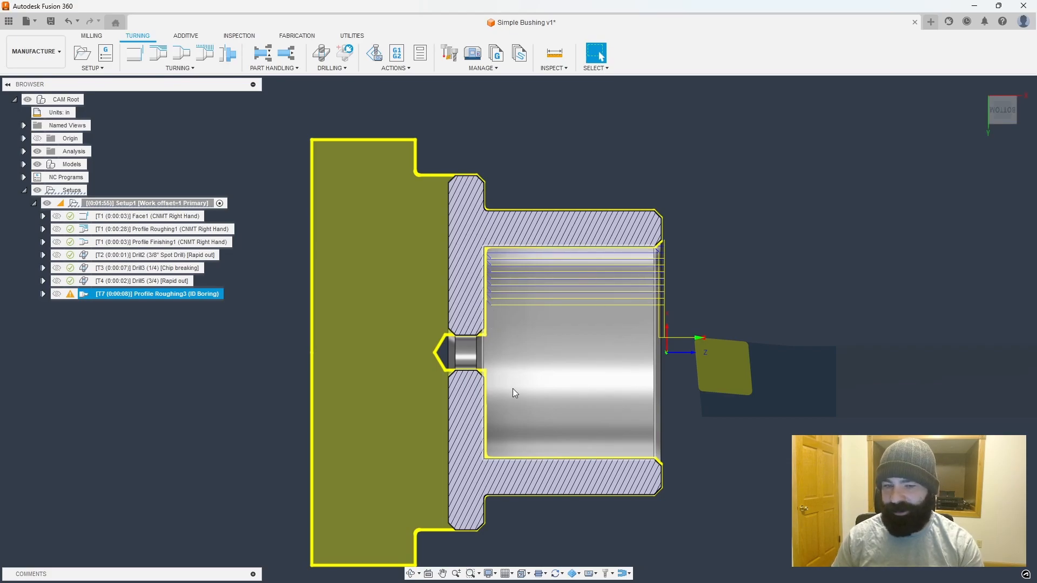
Step: Create a Part operation using the inch OD Grooving tool with 0.01563 in corner radius from the Fusion 360 Library
{"action": "scroll", "coordinate": [562, 389], "scroll_direction": "down", "scroll_amount": 1}
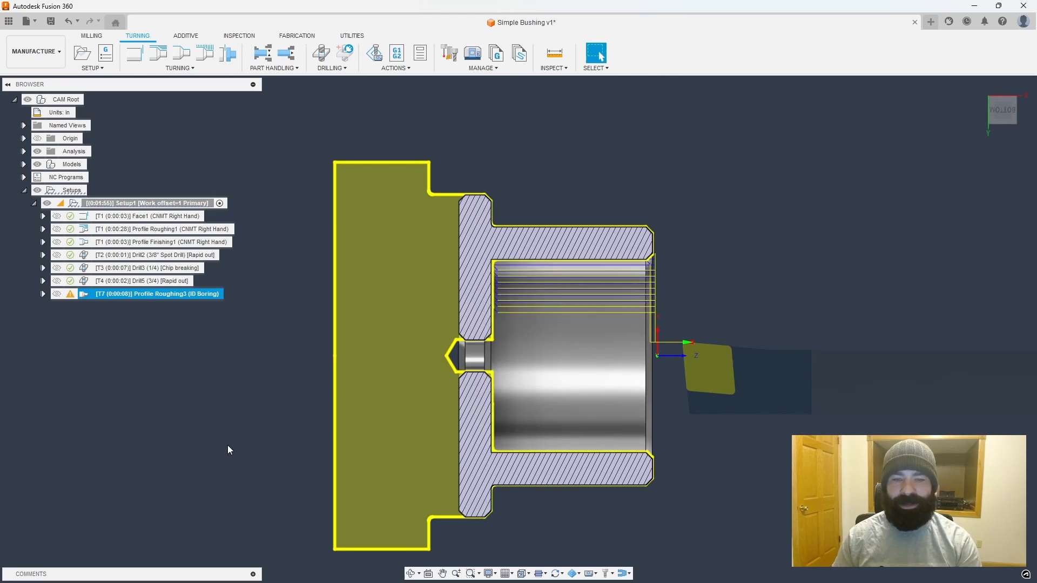
{"action": "left_click", "coordinate": [227, 53]}
{"action": "left_click", "coordinate": [934, 196]}
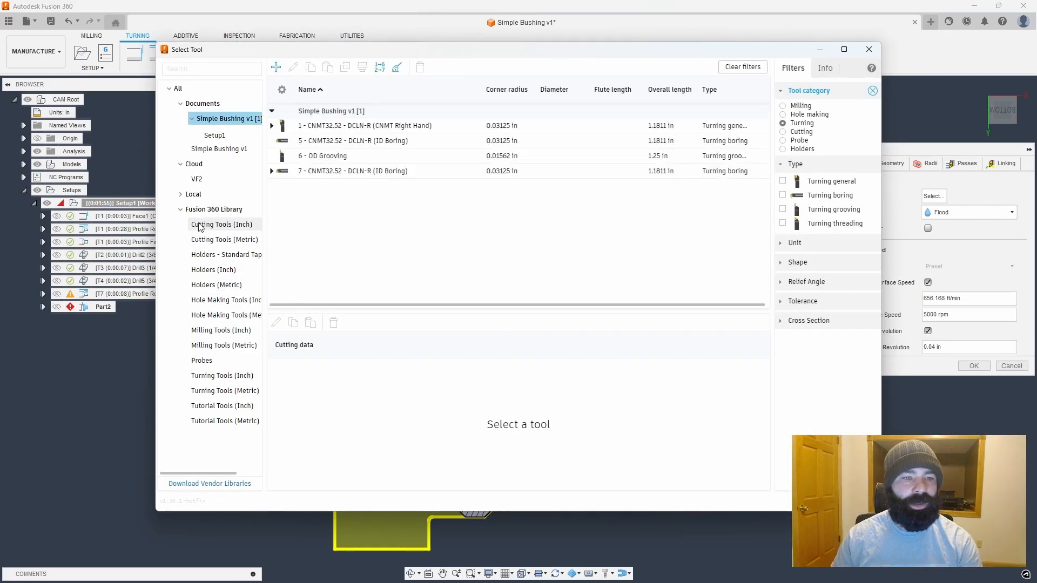
{"action": "left_click", "coordinate": [205, 210]}
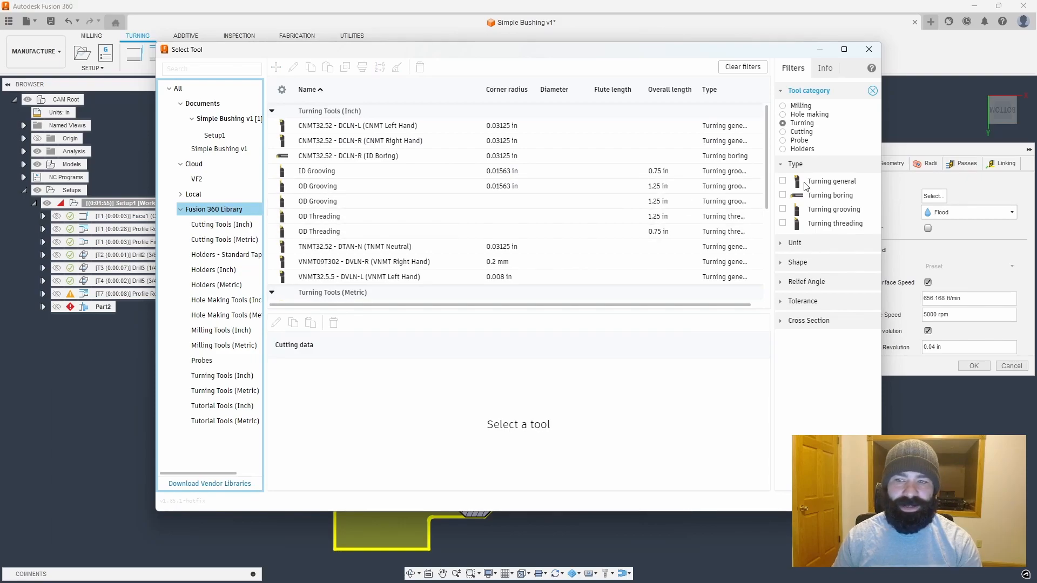
{"action": "left_click", "coordinate": [782, 209]}
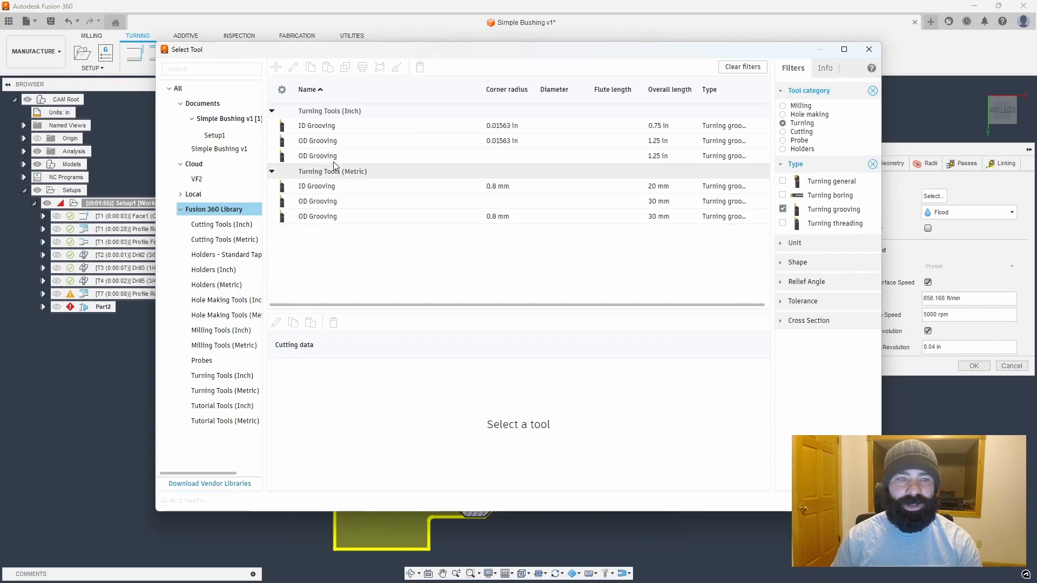
{"action": "left_click", "coordinate": [330, 143]}
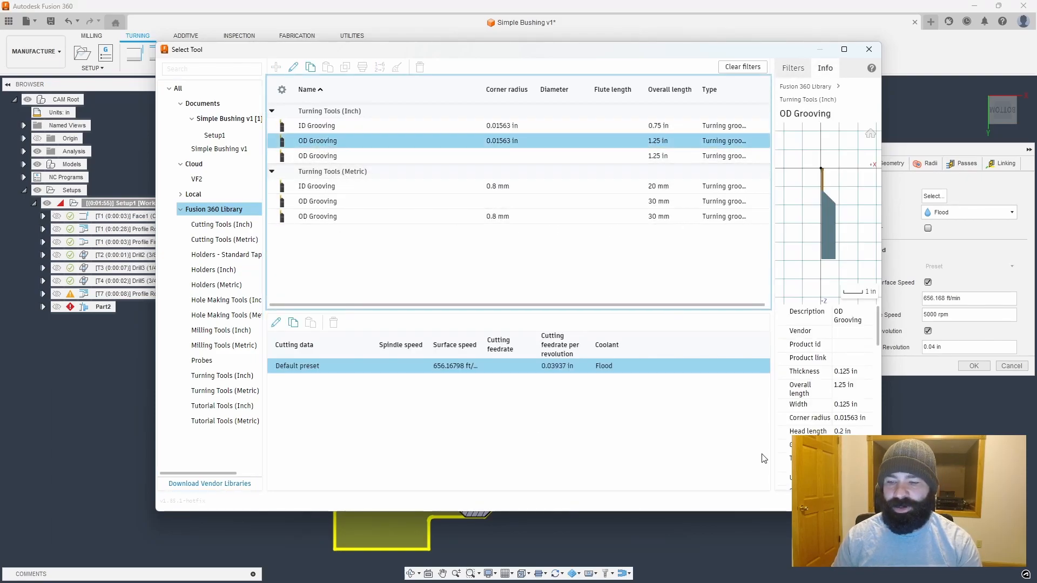
{"action": "left_click", "coordinate": [856, 500]}
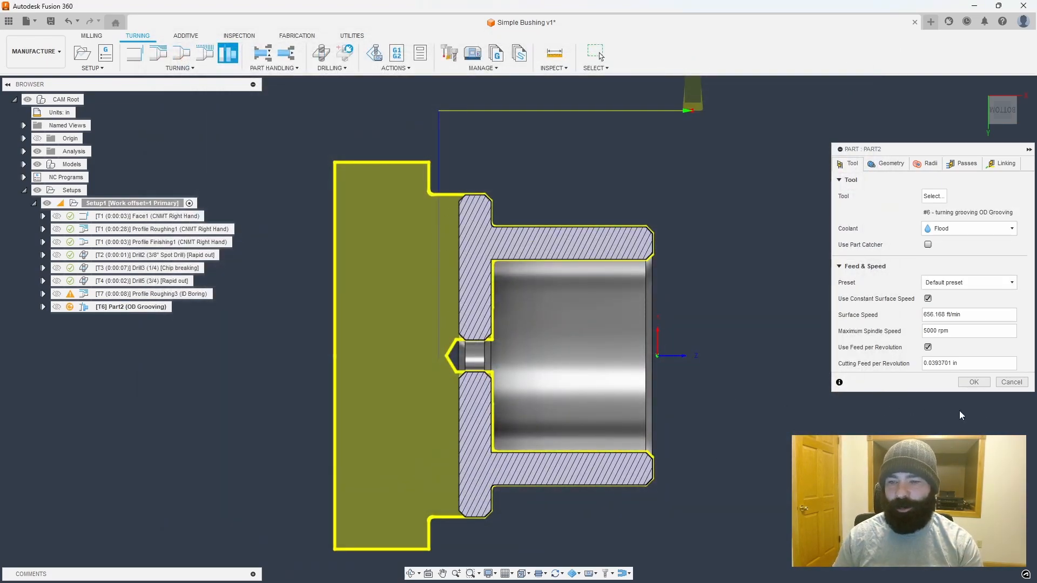
{"action": "left_click", "coordinate": [973, 382]}
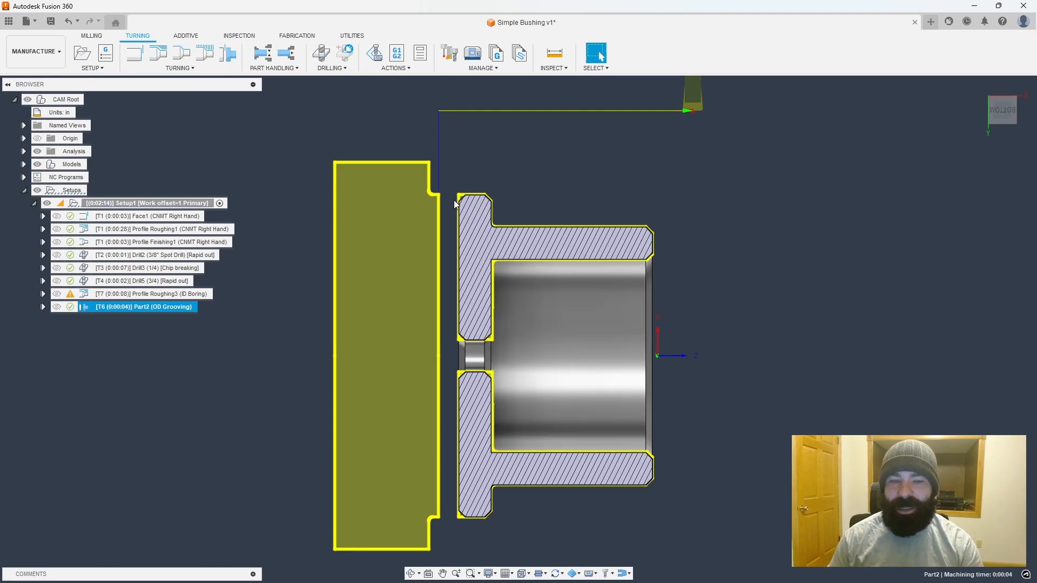
Step: Add a chamfer edge break with a .02 in chamfer width to the part-off operation
{"action": "key", "text": "Escape"}
{"action": "double_click", "coordinate": [83, 309]}
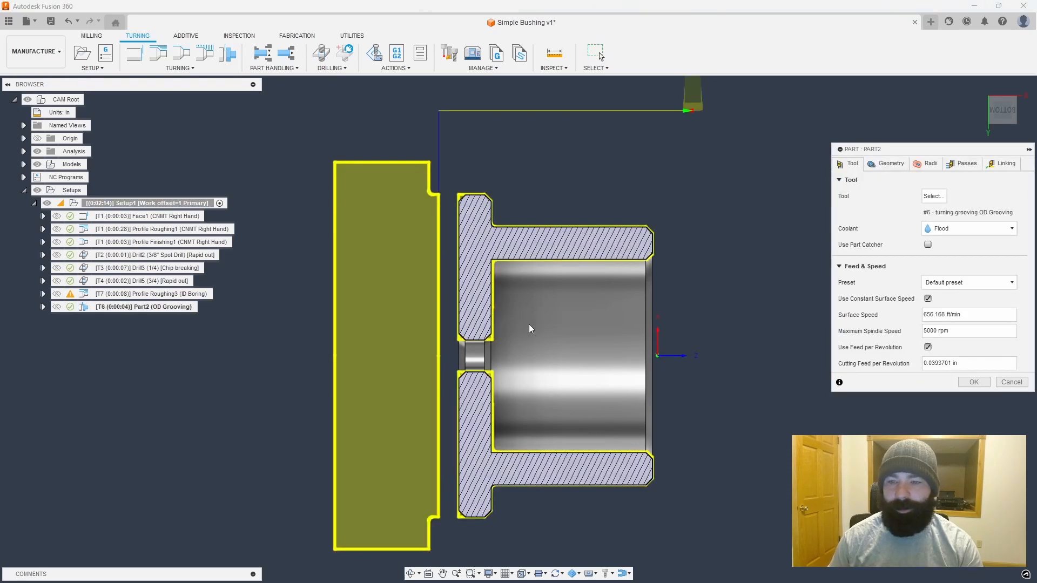
{"action": "left_click", "coordinate": [883, 163]}
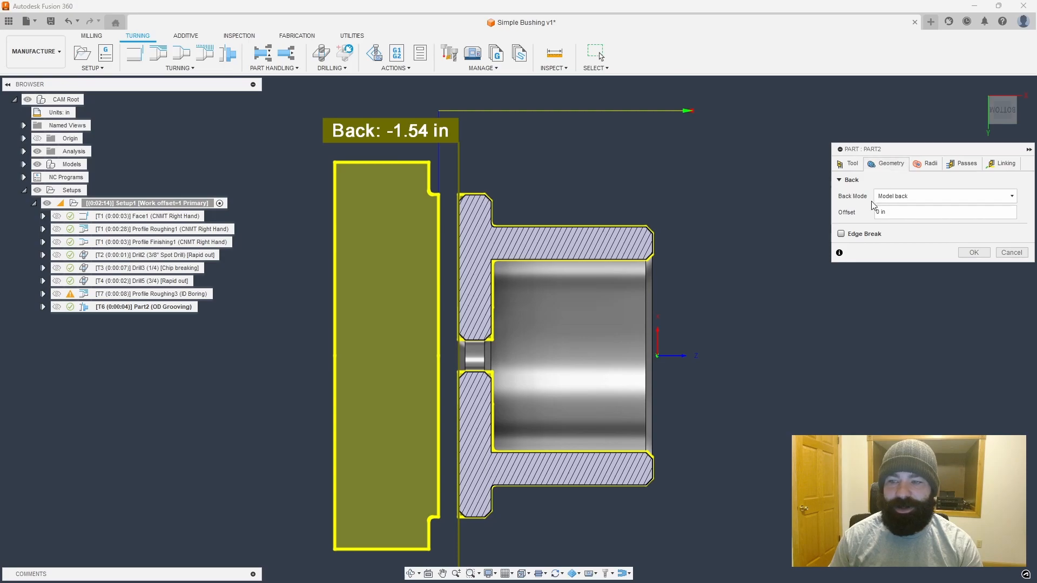
{"action": "left_click", "coordinate": [840, 233]}
{"action": "left_click_drag", "start_coordinate": [912, 271], "coordinate": [858, 267]}
{"action": "type", "text": ".02"}
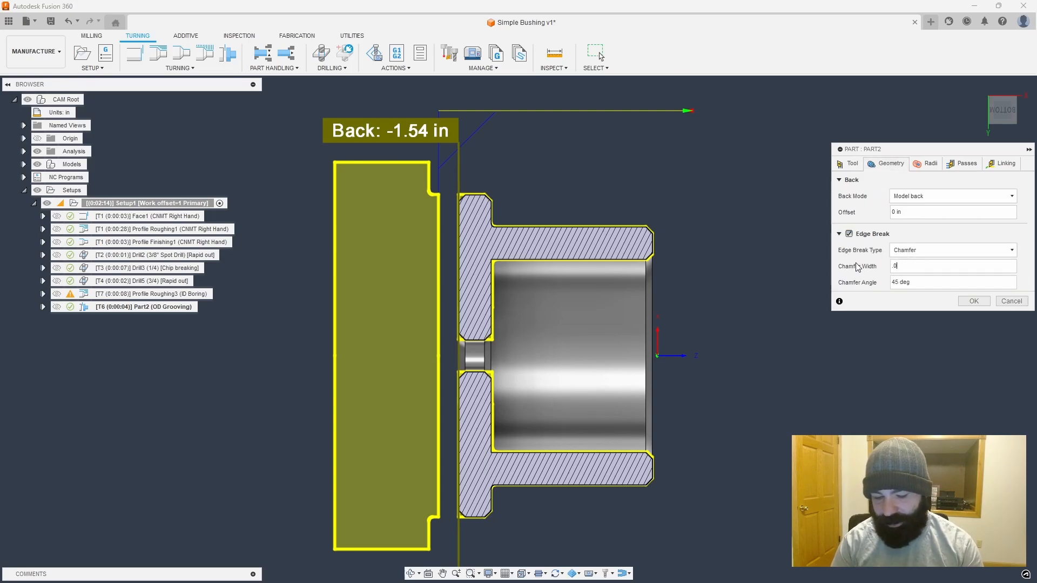
{"action": "key", "text": "Return"}
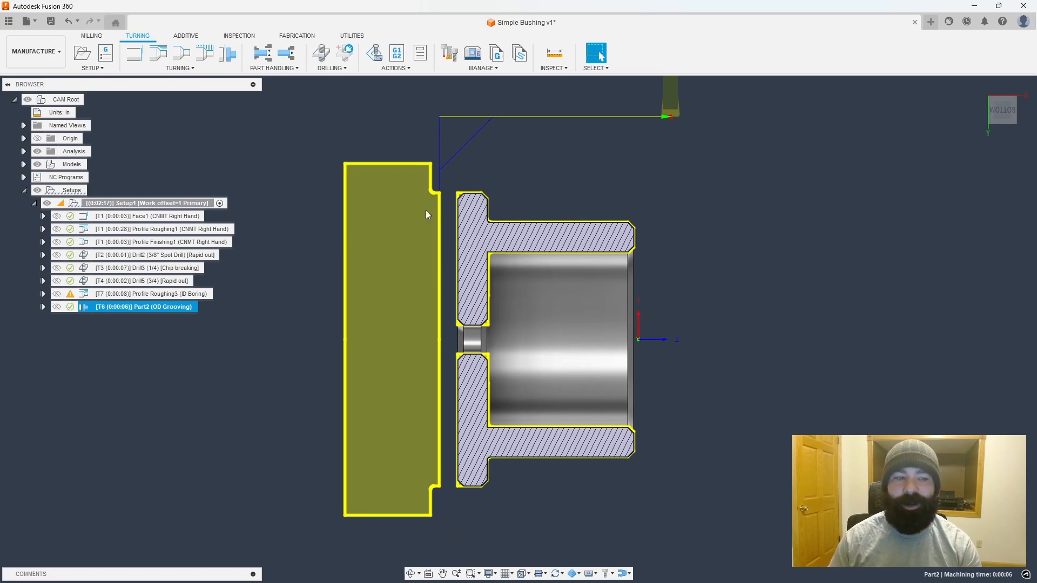
Step: Simulate the part-off operation with its edge break, and close the simulation
{"action": "right_click", "coordinate": [173, 306]}
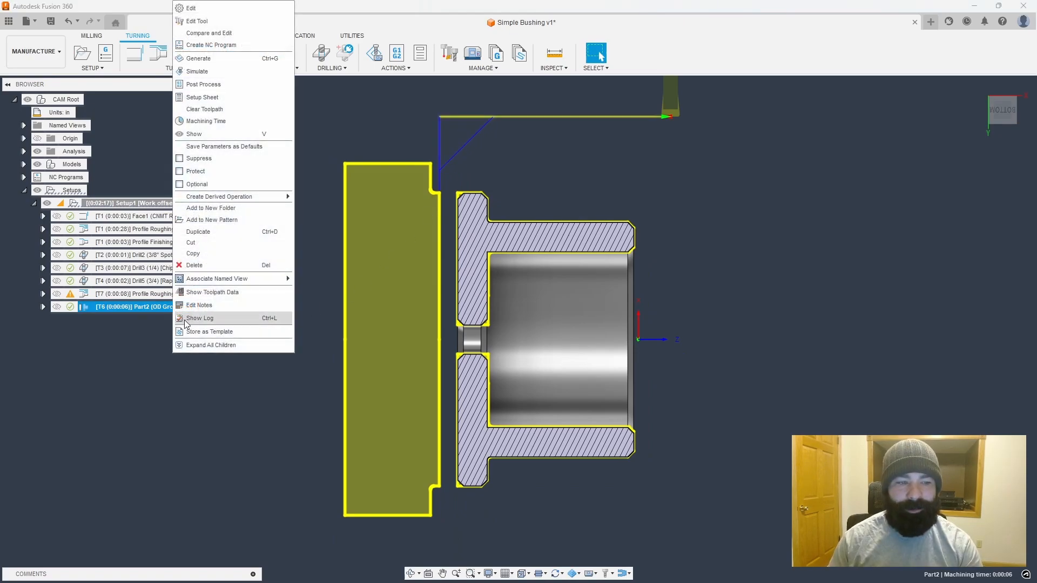
{"action": "left_click", "coordinate": [207, 72]}
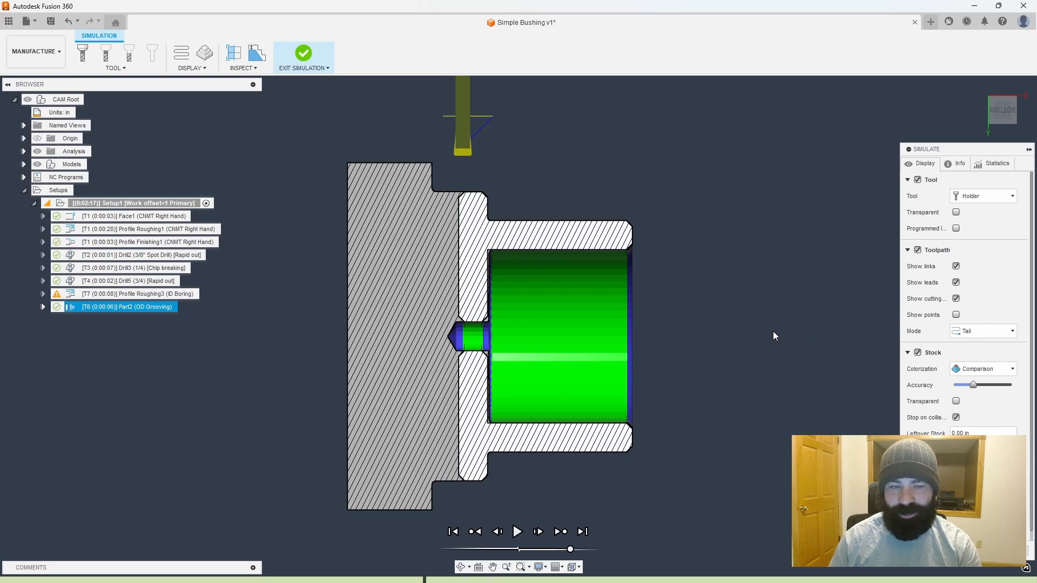
{"action": "left_click", "coordinate": [1013, 551]}
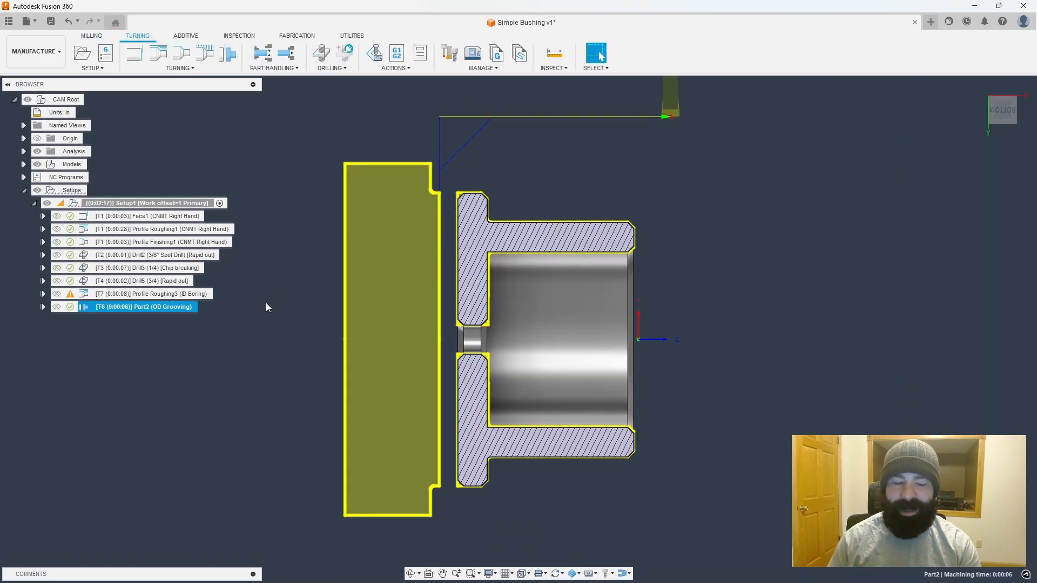
Step: Set the part-off operation's outer radius to Model OD and its retract radius to Stock OD
{"action": "double_click", "coordinate": [82, 308]}
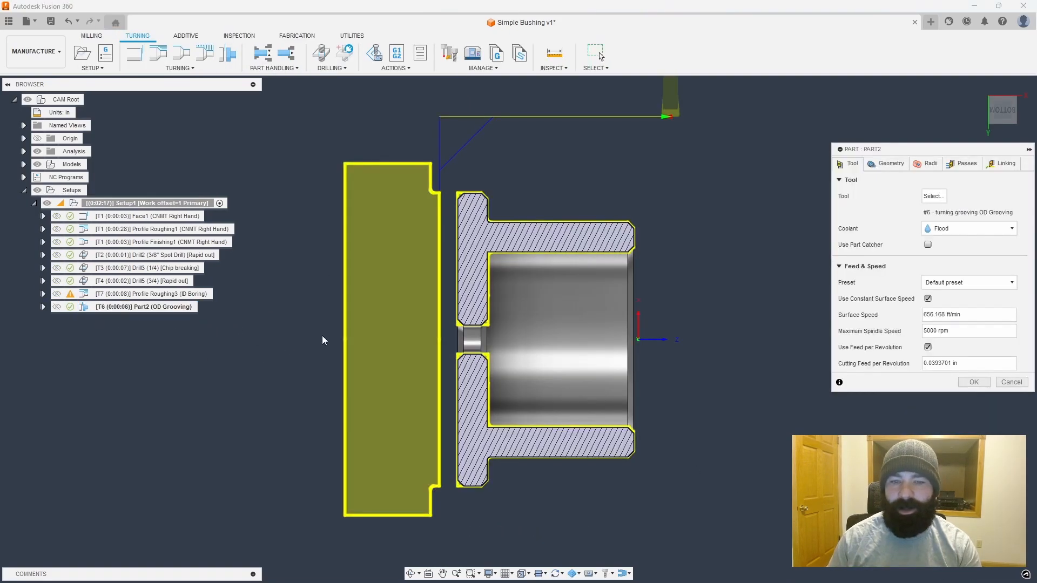
{"action": "left_click", "coordinate": [928, 164]}
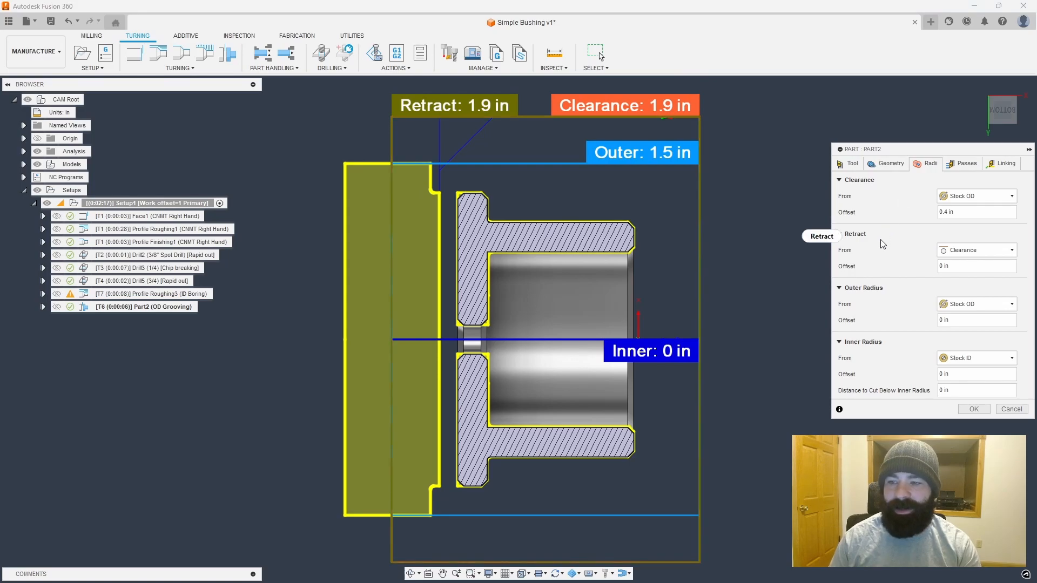
{"action": "left_click", "coordinate": [945, 304]}
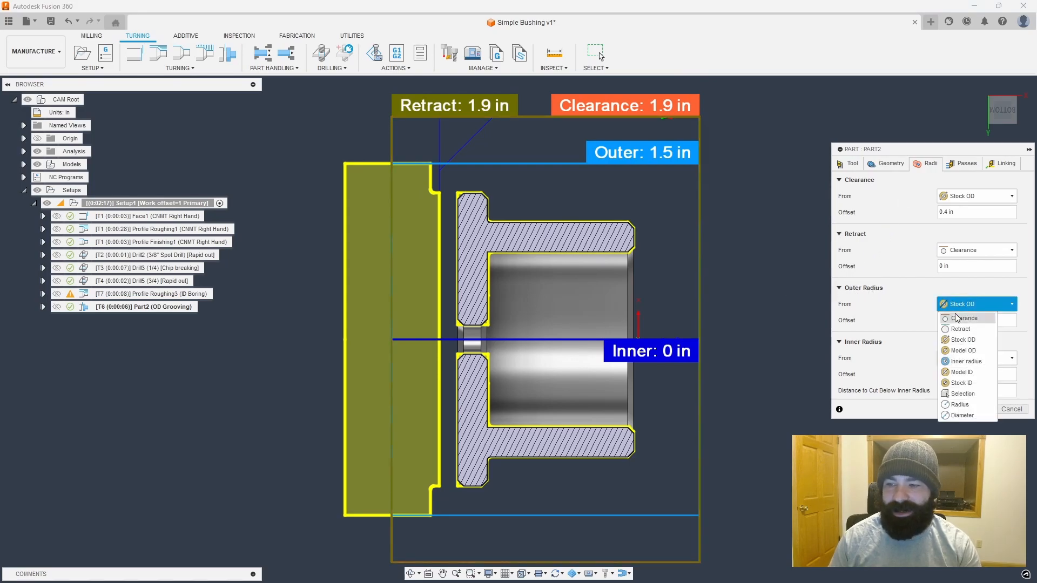
{"action": "left_click", "coordinate": [963, 350]}
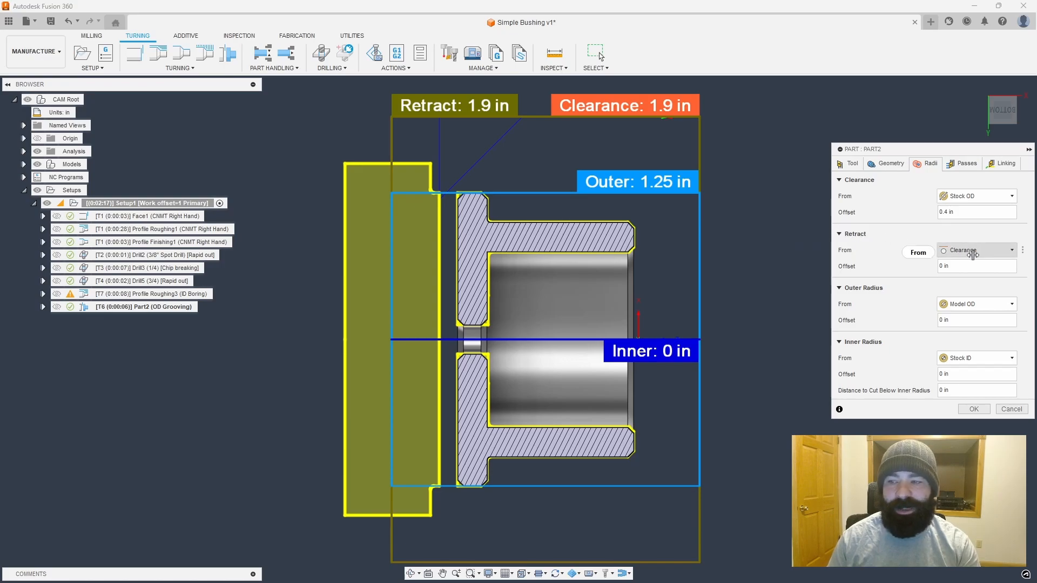
{"action": "left_click", "coordinate": [970, 251]}
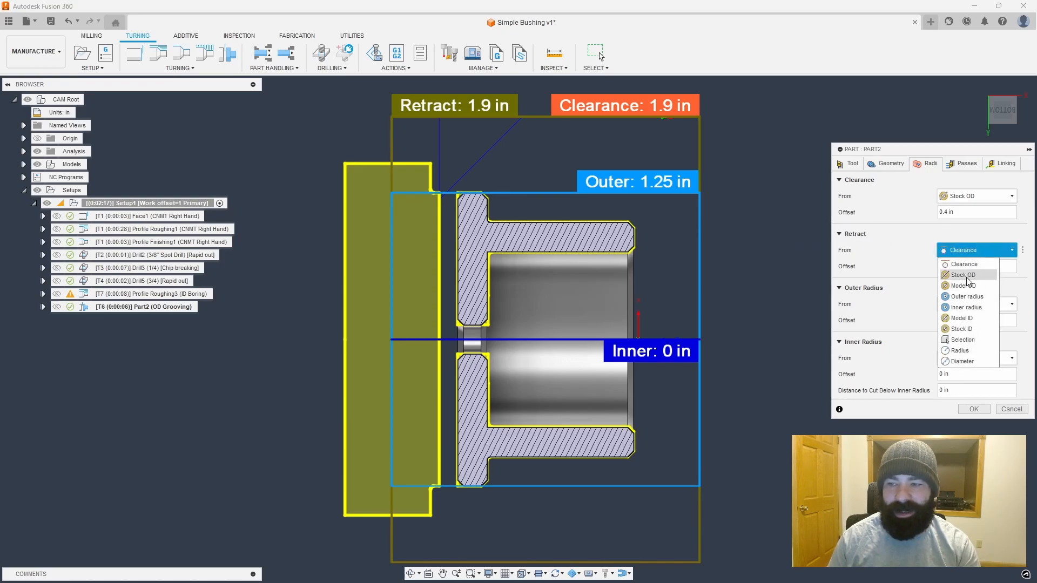
{"action": "left_click", "coordinate": [968, 276]}
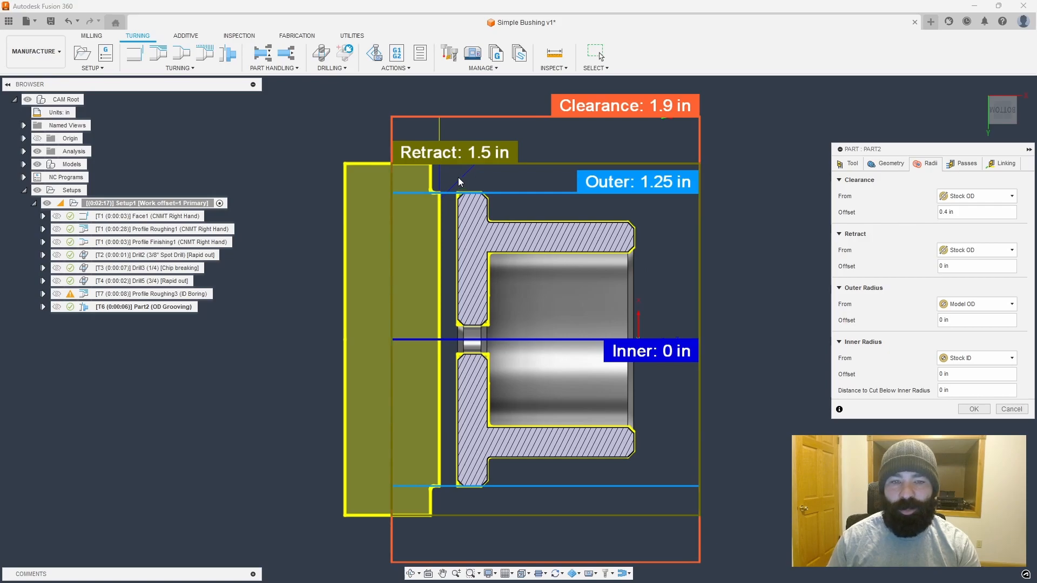
{"action": "scroll", "coordinate": [462, 176], "scroll_direction": "down", "scroll_amount": 2}
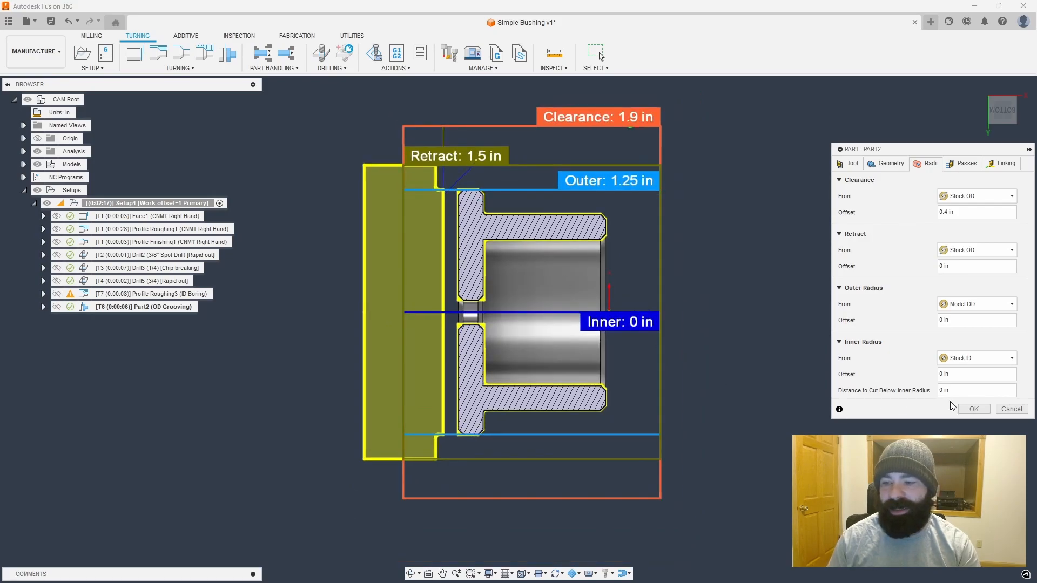
{"action": "left_click", "coordinate": [972, 409]}
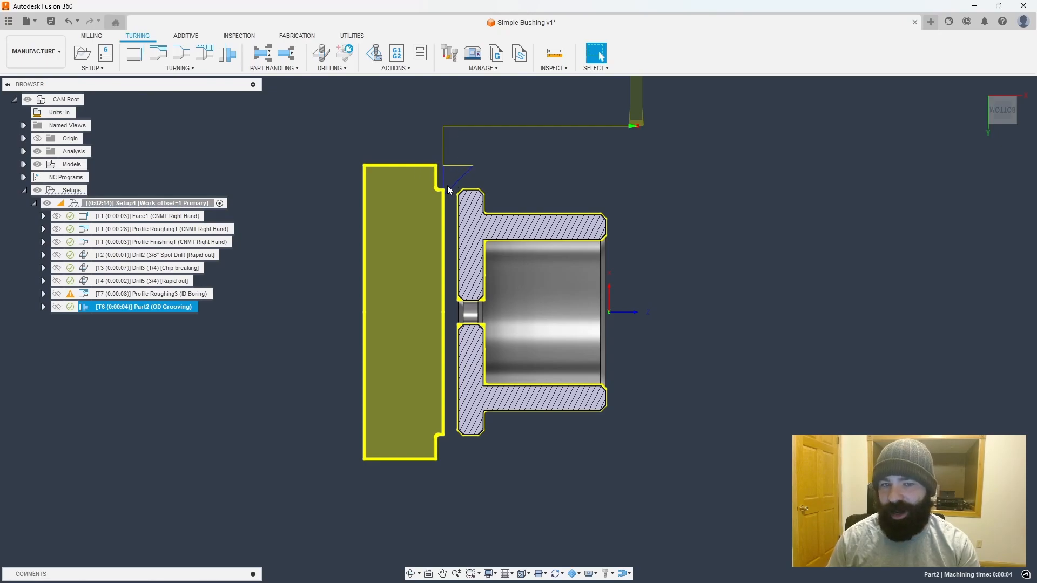
Step: Simulate the part-off operation with the changed radii, replay the cut at a slower speed, and exit the simulation
{"action": "right_click", "coordinate": [144, 306]}
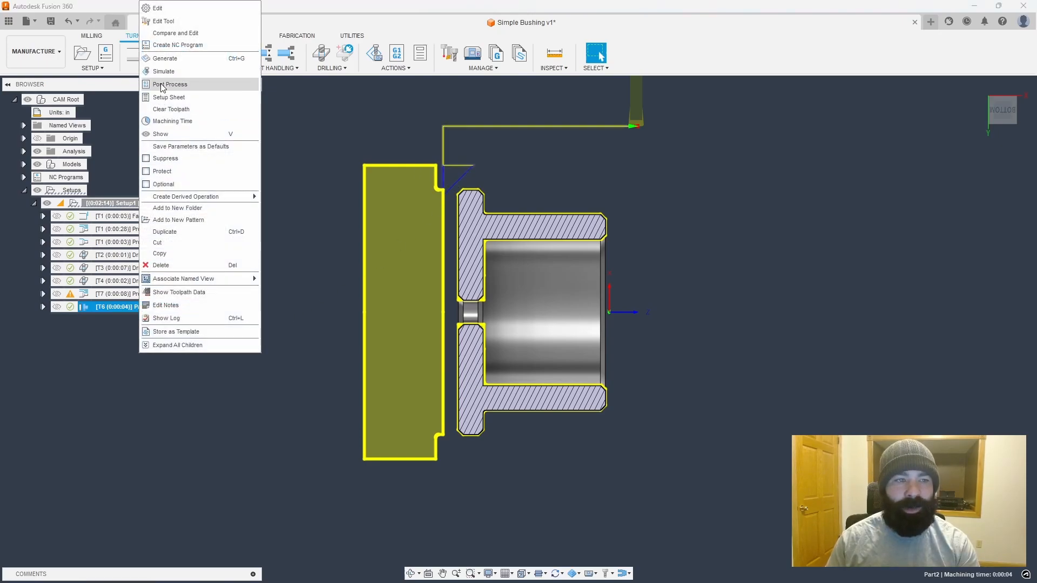
{"action": "left_click", "coordinate": [174, 88]}
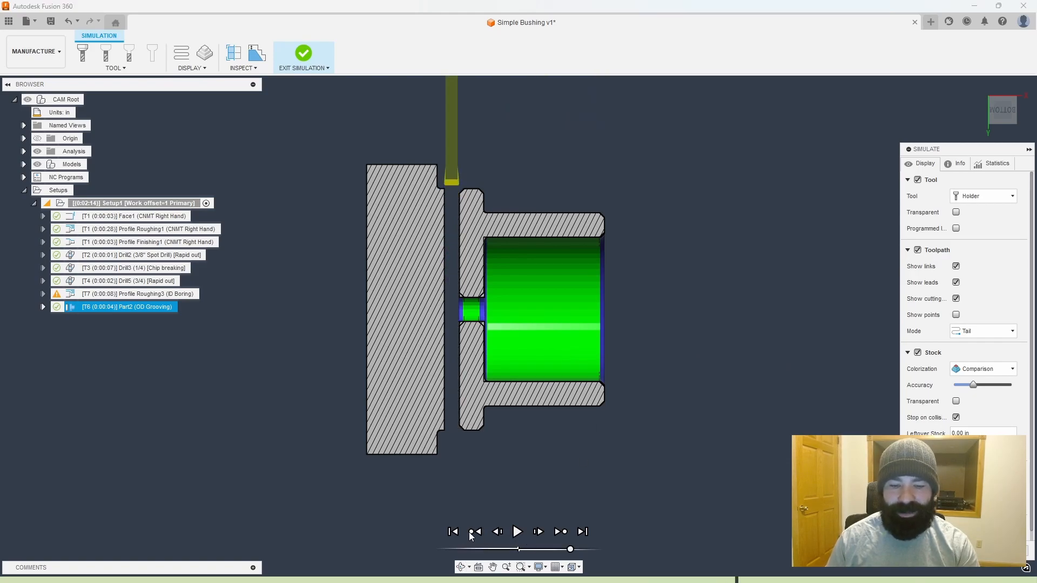
{"action": "left_click", "coordinate": [518, 536]}
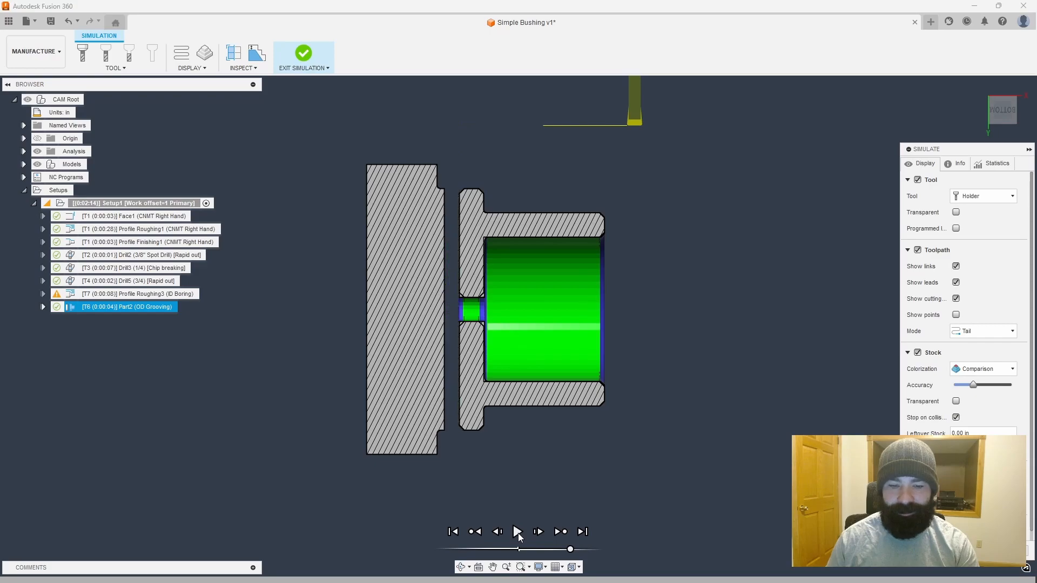
{"action": "left_click_drag", "start_coordinate": [571, 551], "coordinate": [540, 551]}
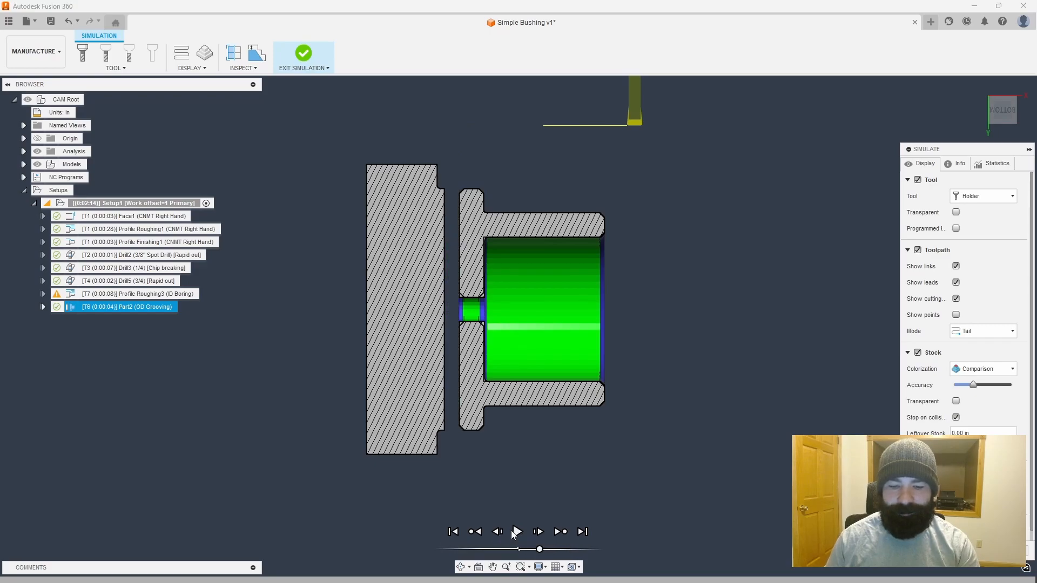
{"action": "left_click", "coordinate": [517, 532]}
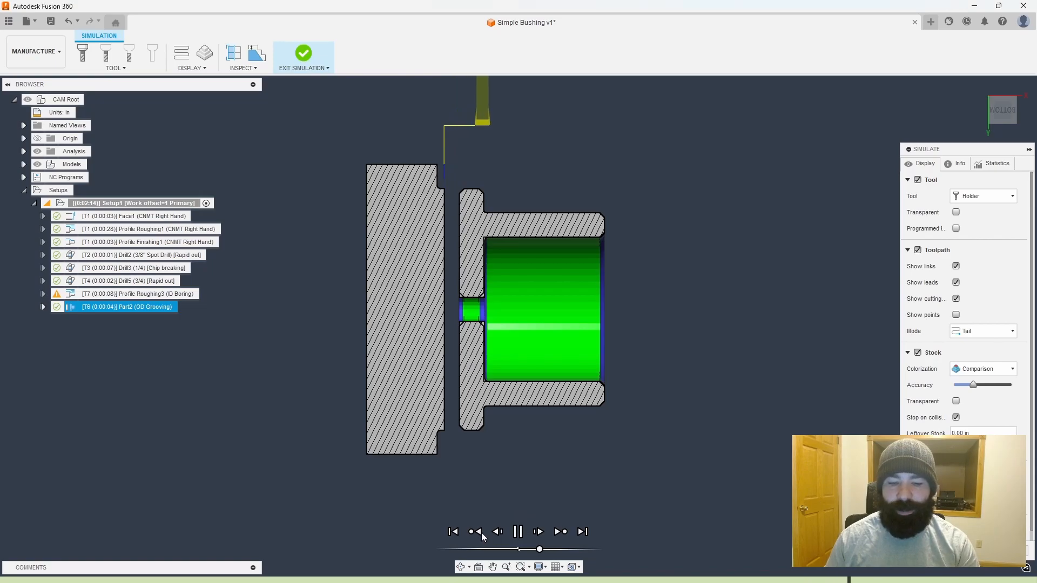
{"action": "left_click", "coordinate": [519, 534]}
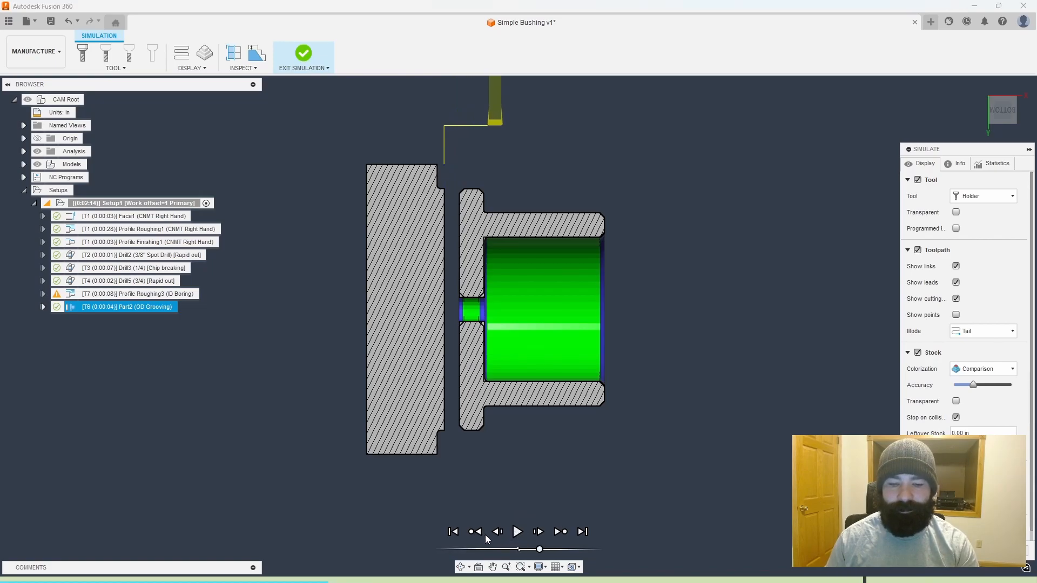
{"action": "left_click", "coordinate": [518, 533]}
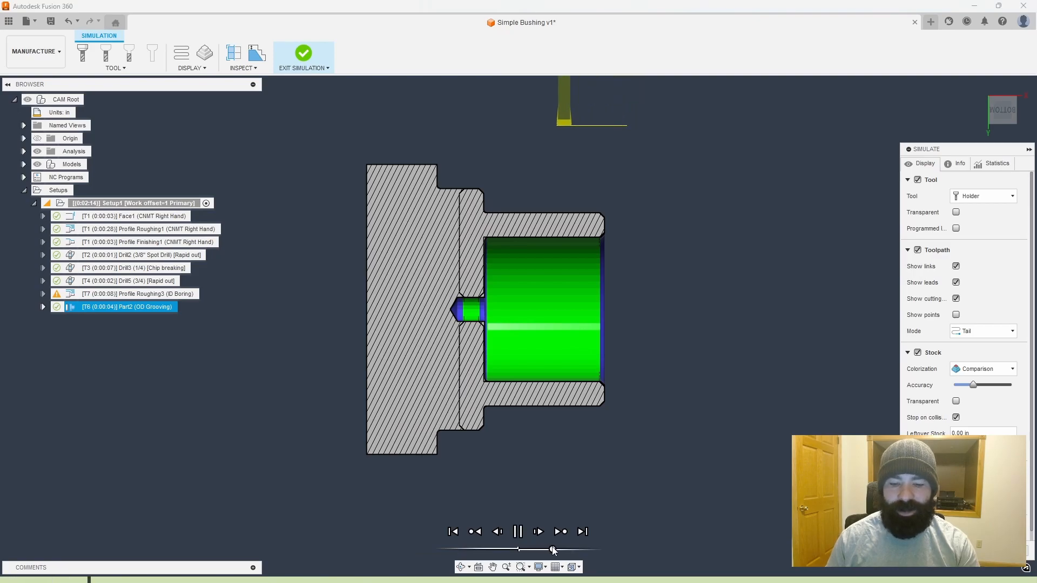
{"action": "left_click_drag", "start_coordinate": [554, 551], "coordinate": [545, 551]}
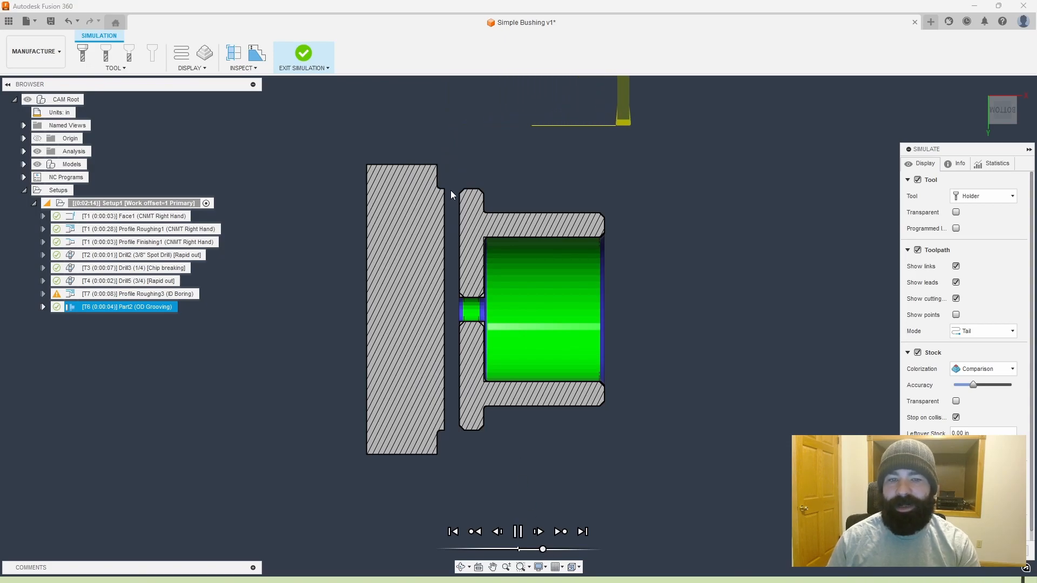
{"action": "scroll", "coordinate": [460, 196], "scroll_direction": "up", "scroll_amount": 2}
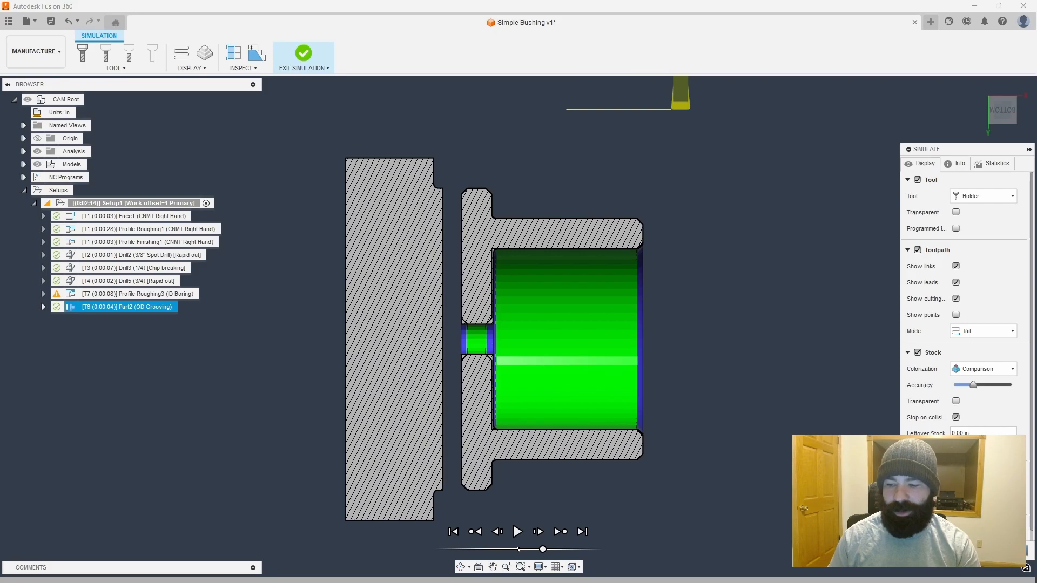
{"action": "left_click", "coordinate": [1009, 555]}
{"action": "left_click", "coordinate": [307, 410]}
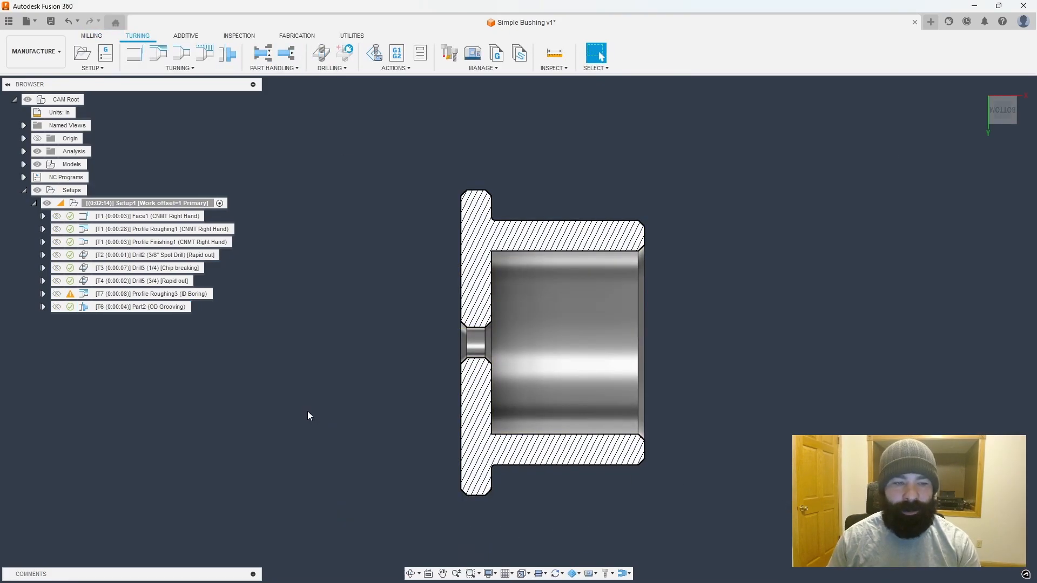
Step: Post process the facing, profile roughing and profile finishing operations as program 1001 with the HAAS ST-15 post, overwriting the existing file
{"action": "left_click", "coordinate": [161, 217]}
{"action": "left_click", "coordinate": [161, 241], "text": "shift"}
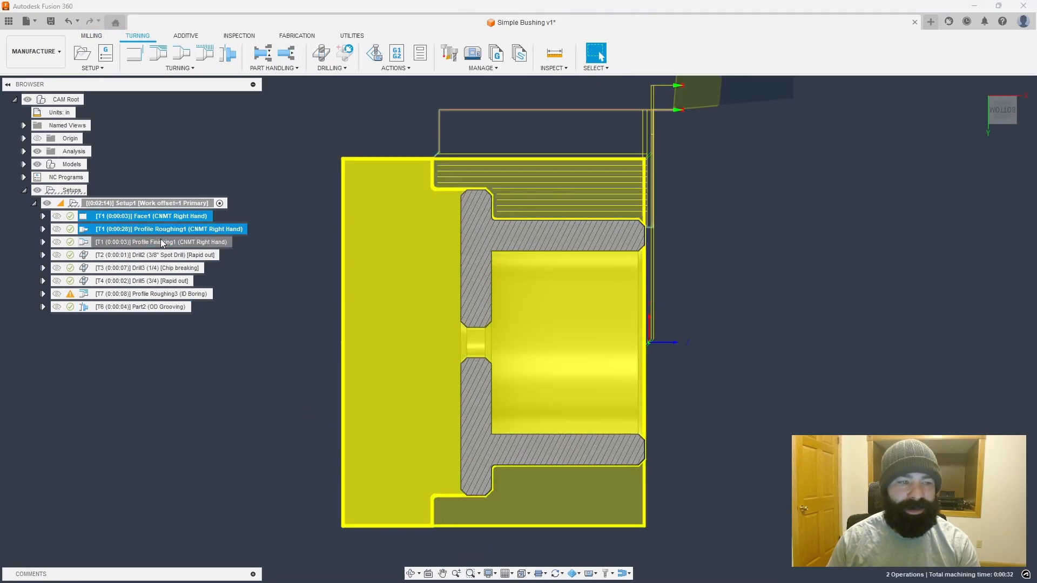
{"action": "right_click", "coordinate": [162, 243]}
{"action": "left_click", "coordinate": [215, 312]}
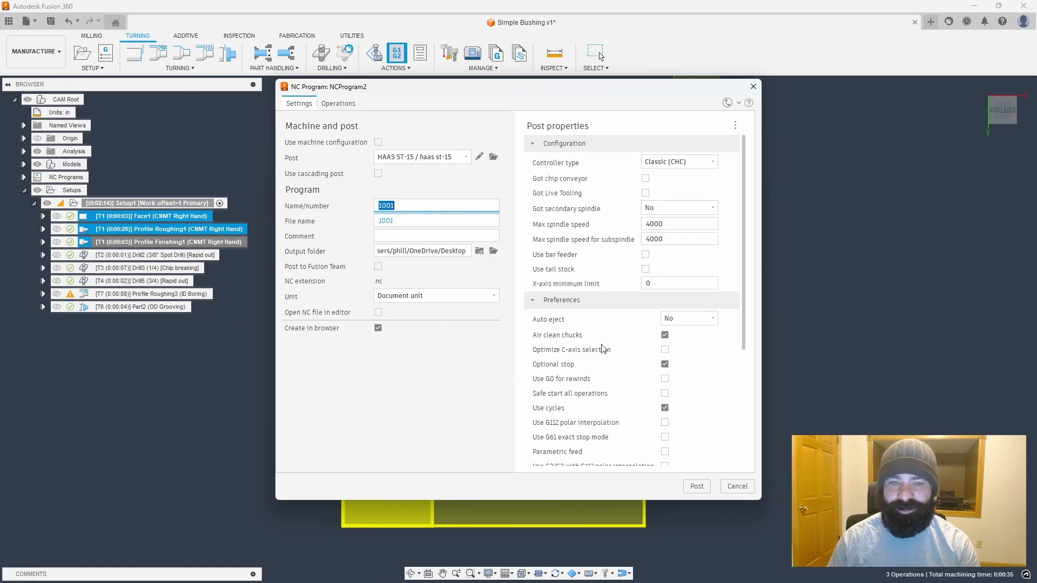
{"action": "scroll", "coordinate": [610, 334], "scroll_direction": "down", "scroll_amount": 4}
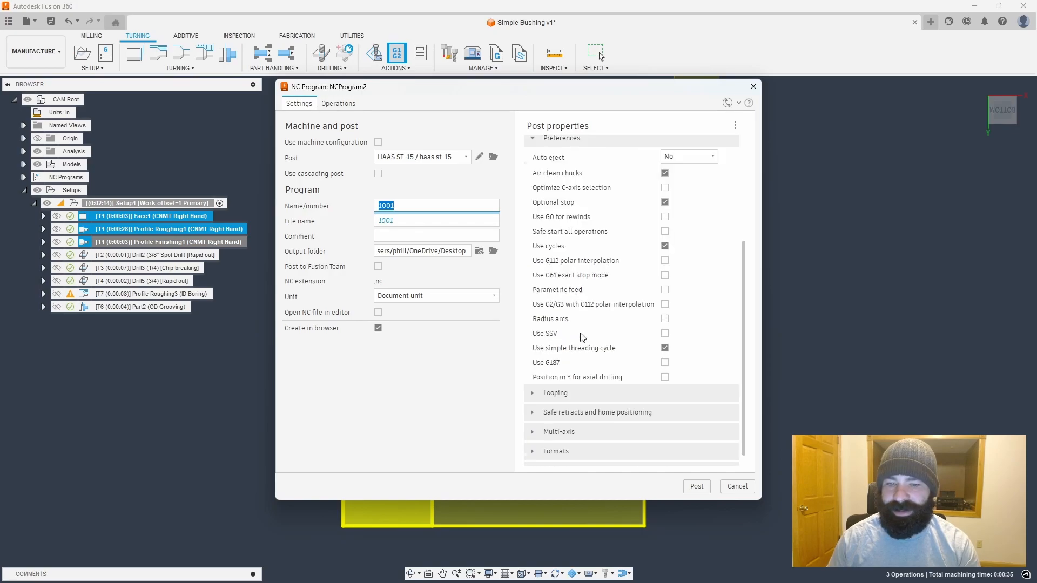
{"action": "scroll", "coordinate": [580, 332], "scroll_direction": "up", "scroll_amount": 4}
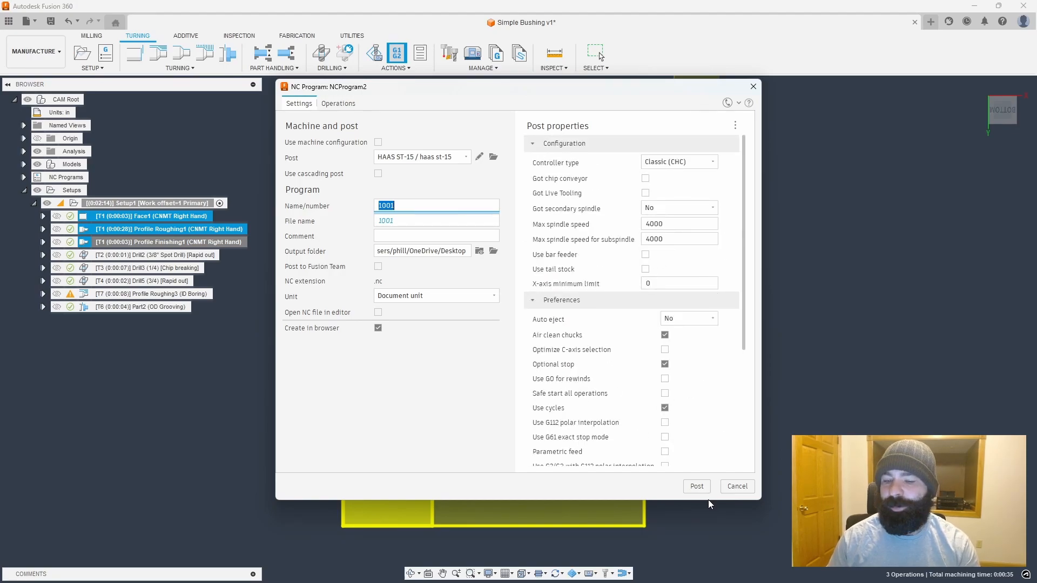
{"action": "left_click", "coordinate": [697, 487]}
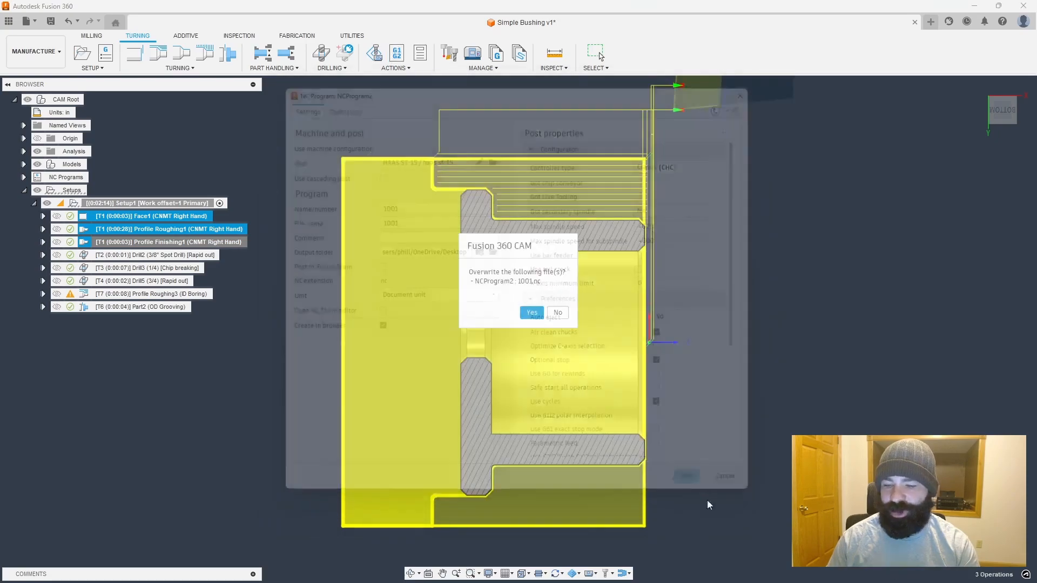
{"action": "left_click", "coordinate": [528, 312]}
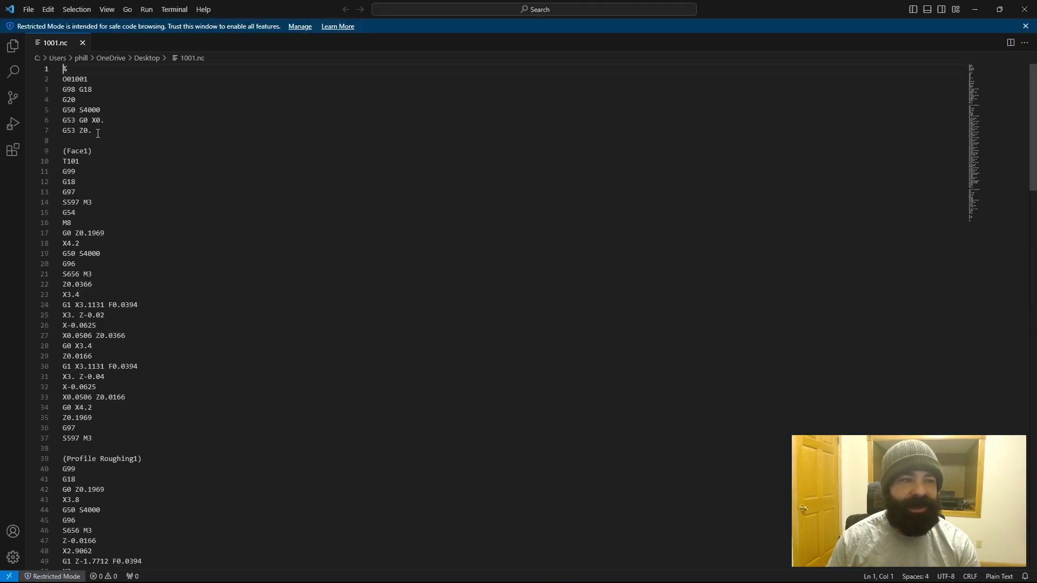
Step: Examine the start of the posted 1001.nc code, including the G53 home moves and the Face1 tool call
{"action": "left_click_drag", "start_coordinate": [94, 130], "coordinate": [62, 121]}
{"action": "left_click", "coordinate": [115, 179]}
{"action": "left_click", "coordinate": [80, 161]}
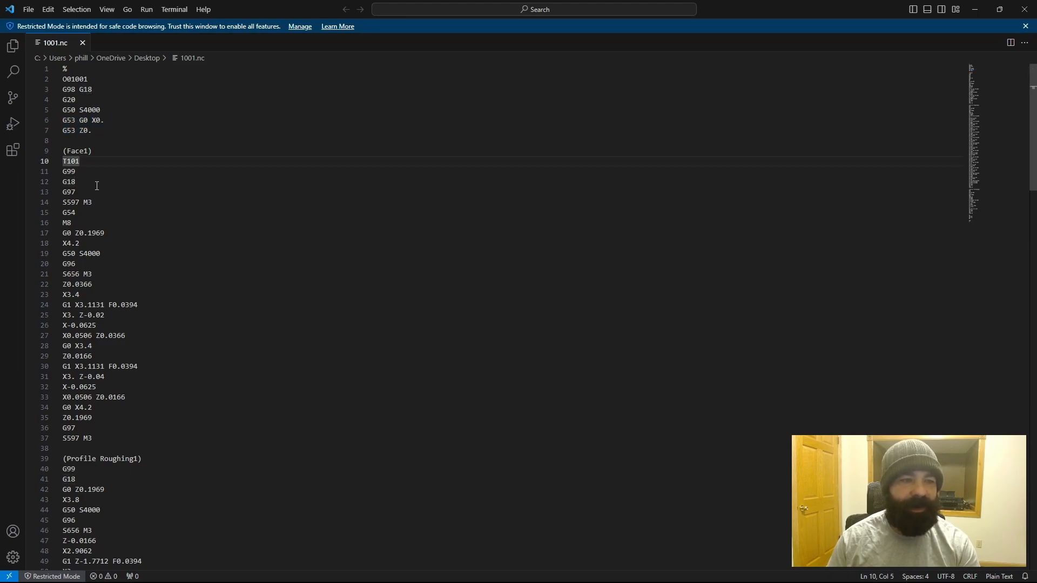